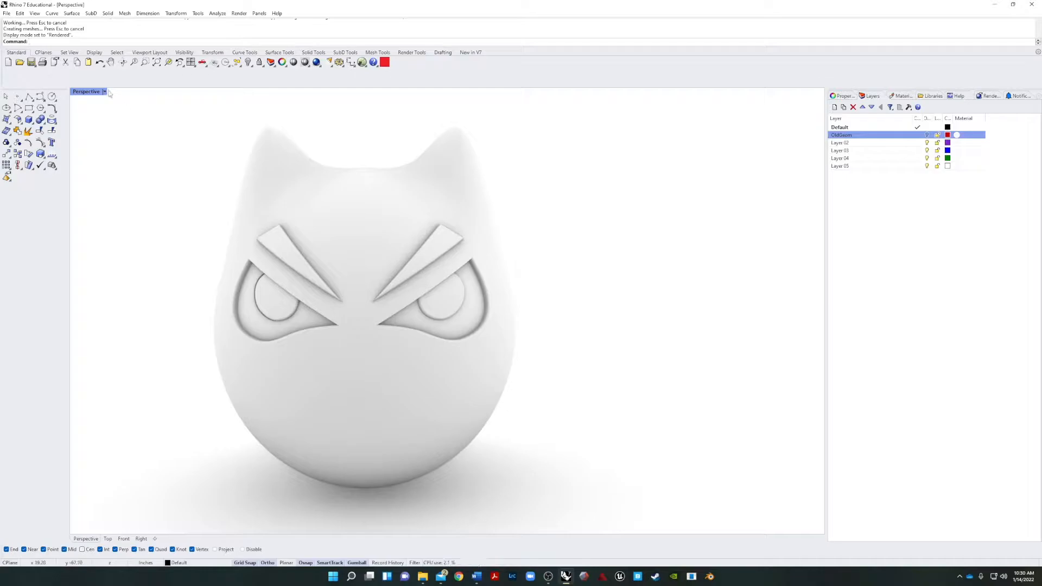
Set the Perspective viewport to Shaded display and switch to the Front view.
click(104, 92)
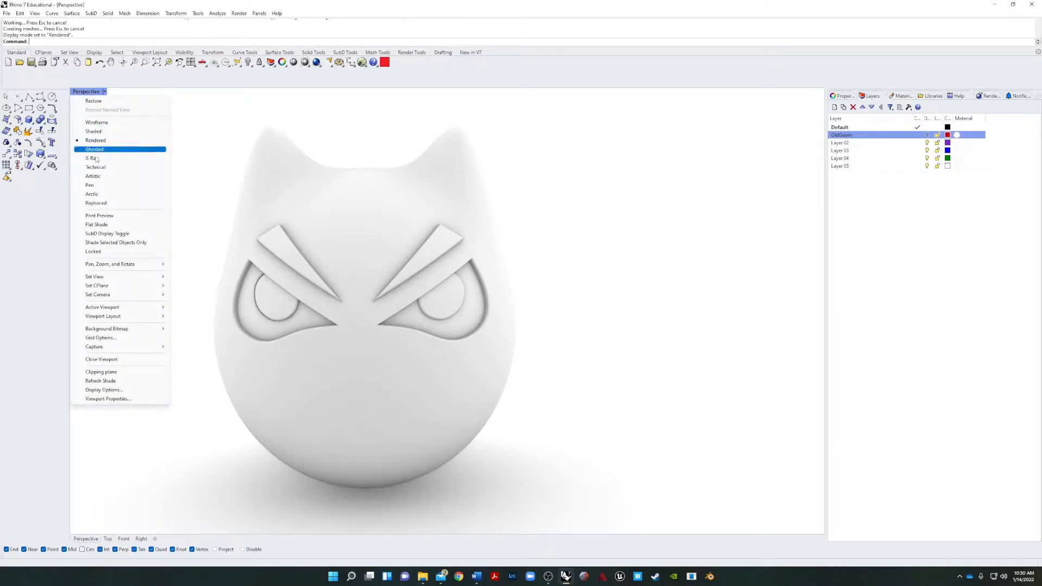
click(109, 131)
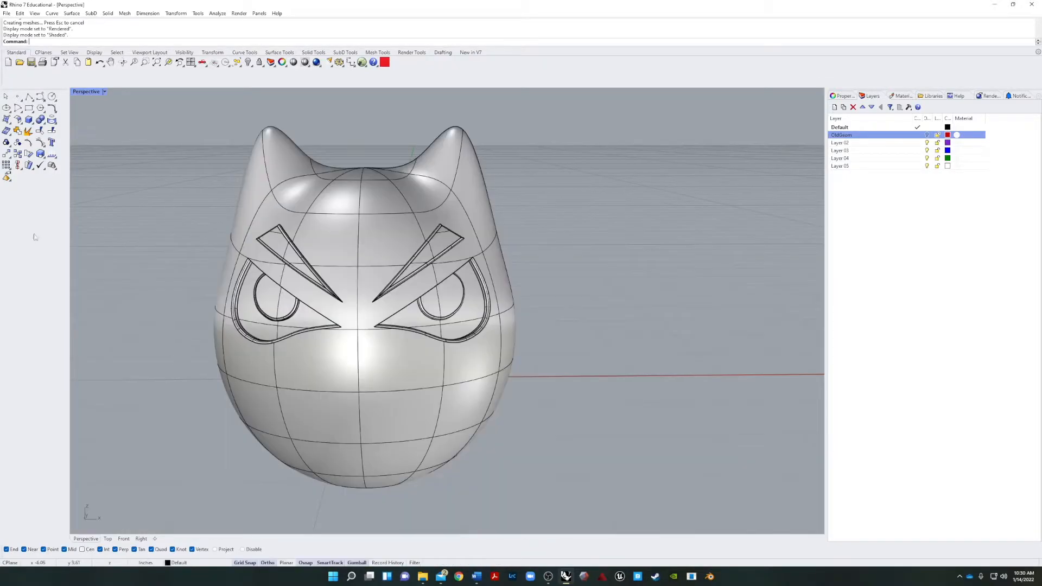
click(123, 539)
Lock the cat-eared head polysurface.
click(268, 441)
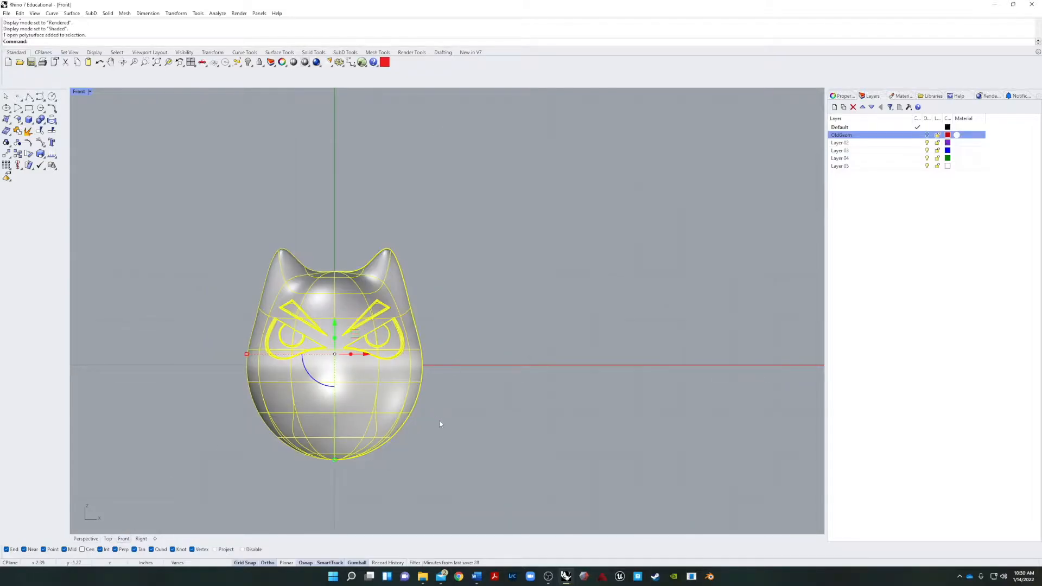
text(Lock)
key(Return)
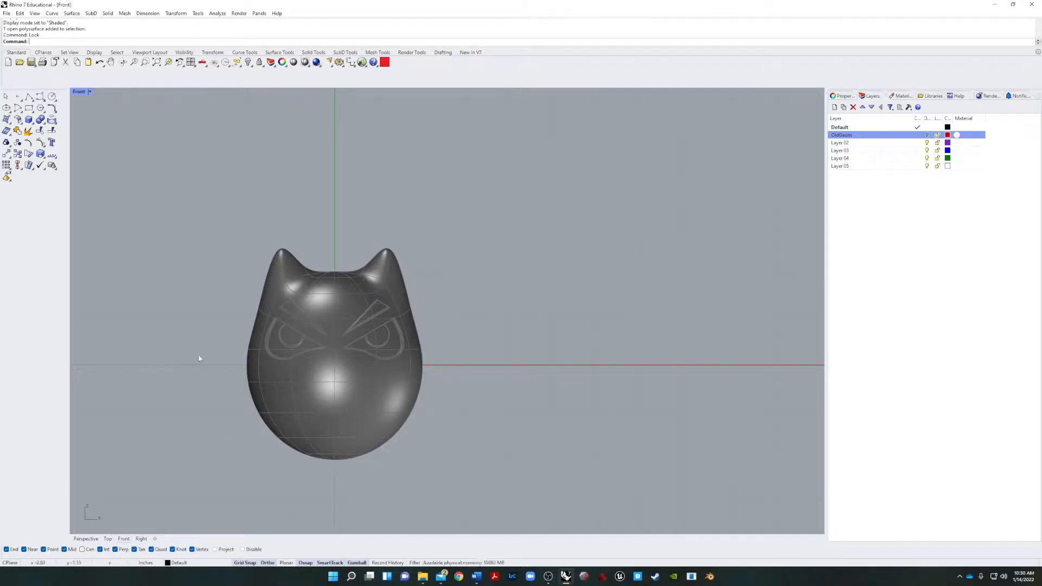
Try to draw a degree 3 control-point curve from outside the head's lower-left edge up onto the cheek, with grid snap and ortho off.
click(40, 96)
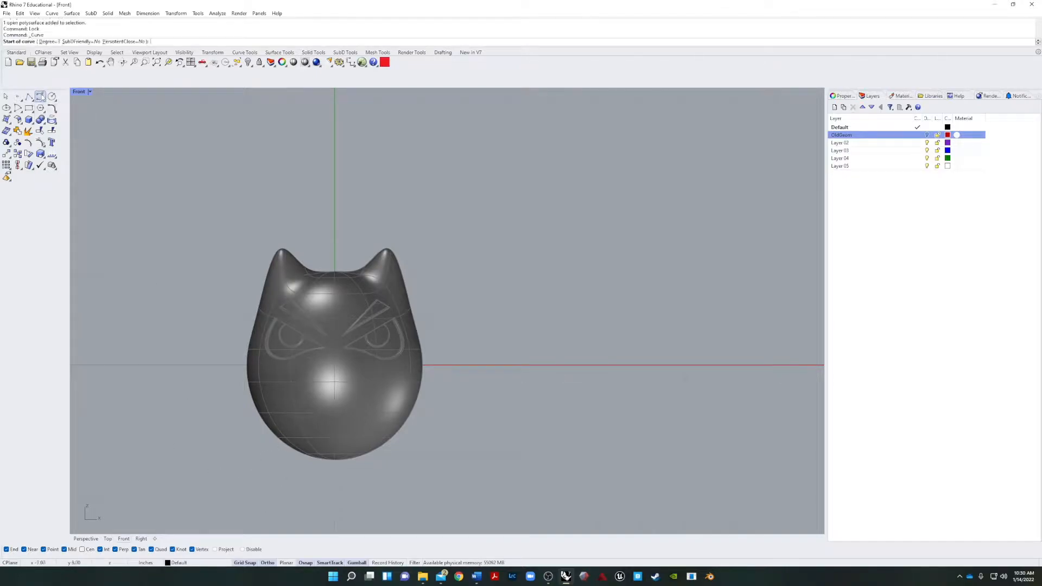
key(F9)
click(251, 456)
key(F8)
click(309, 414)
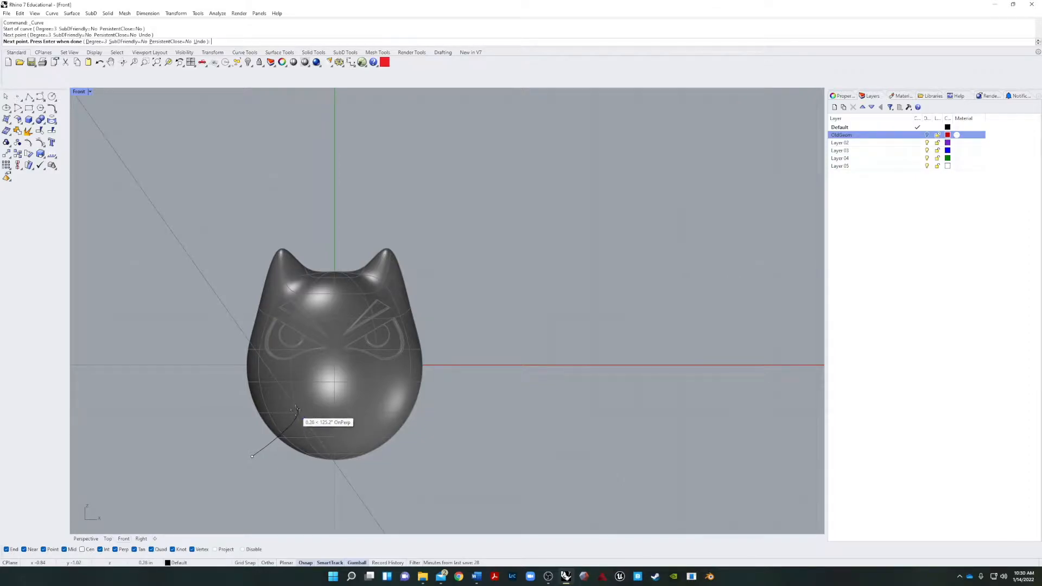
click(295, 408)
key(F8)
scroll(294, 407, up, 6)
key(F8)
click(298, 404)
key(F8)
key(Return)
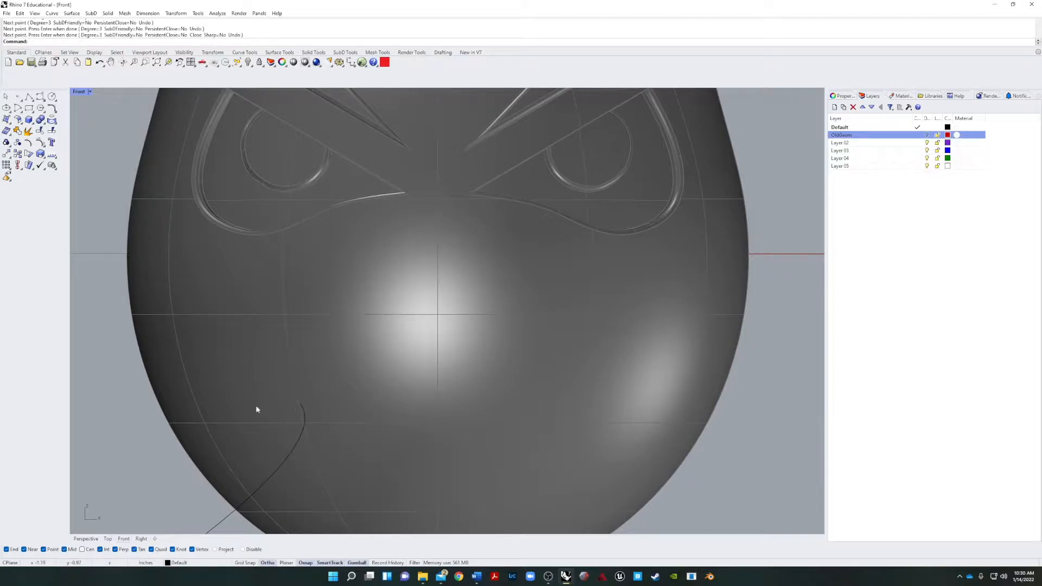
Delete the curve just drawn across the lower-left cheek.
scroll(273, 424, down, 6)
click(222, 454)
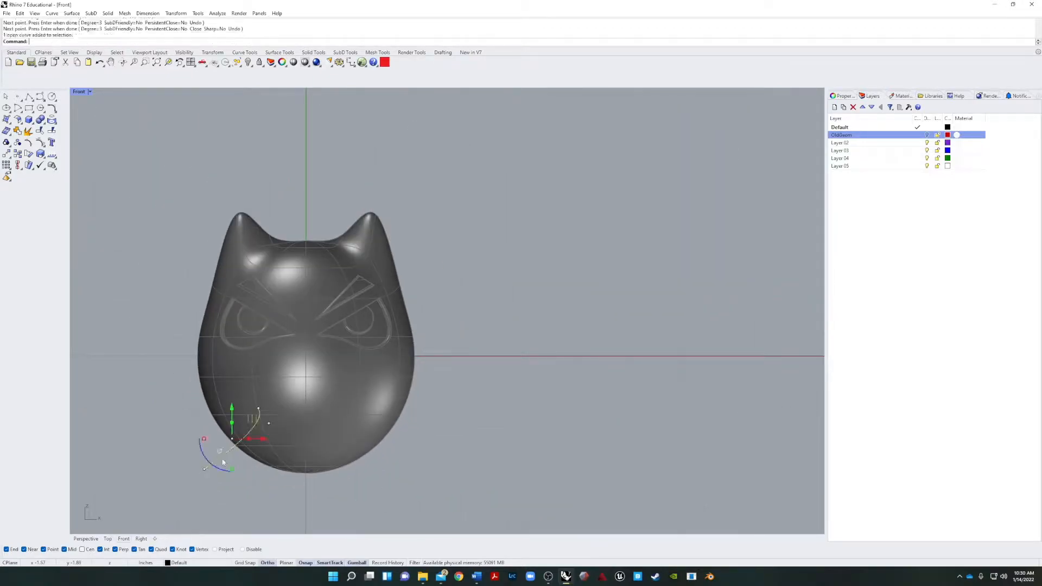
key(Delete)
Draw a degree 3 curve from outside the head's lower-left edge up to the left cheek, bending upward at its inner end.
key(Return)
click(208, 462)
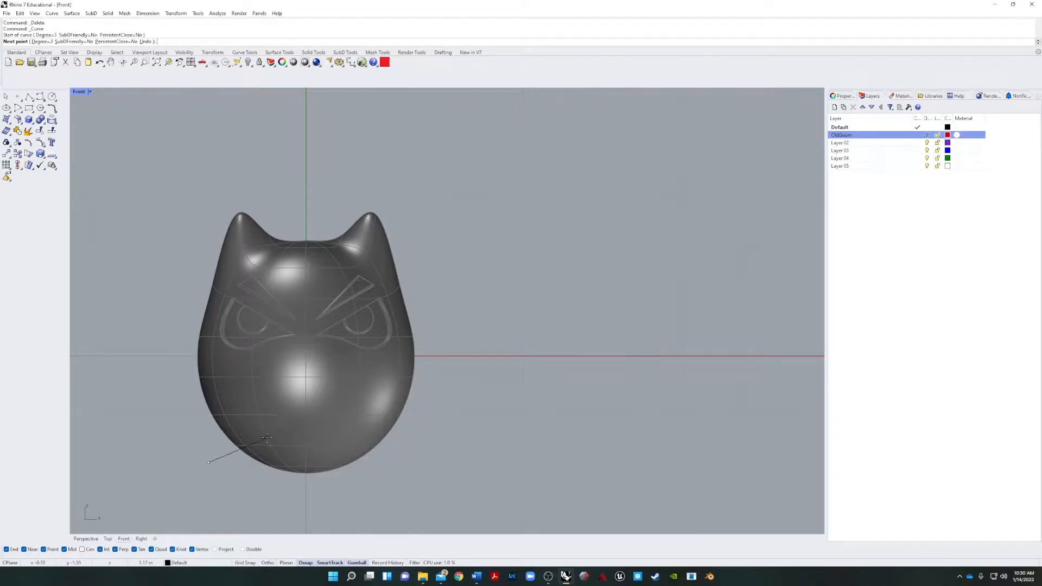
click(305, 563)
click(268, 563)
key(shift)
click(266, 565)
click(266, 566)
click(260, 418)
key(shift)
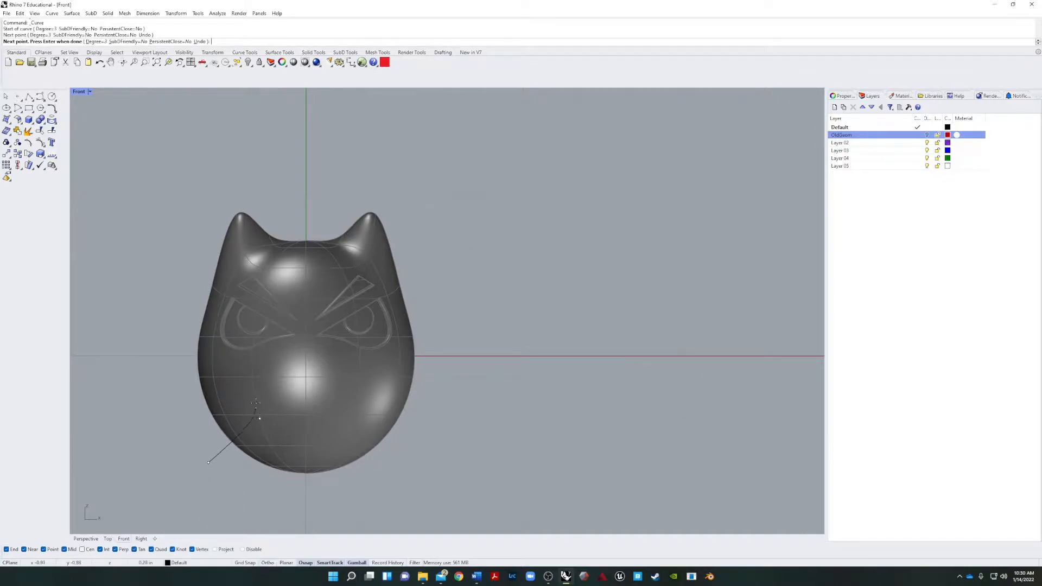
click(251, 400)
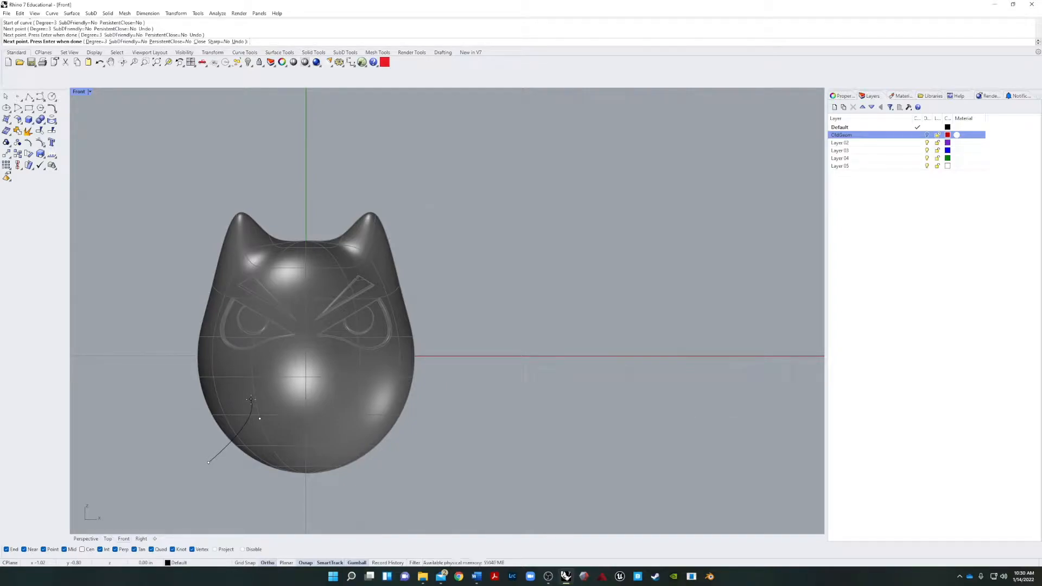
key(Return)
Draw a small circle centred on the upper end of the cheek curve.
scroll(242, 411, up, 4)
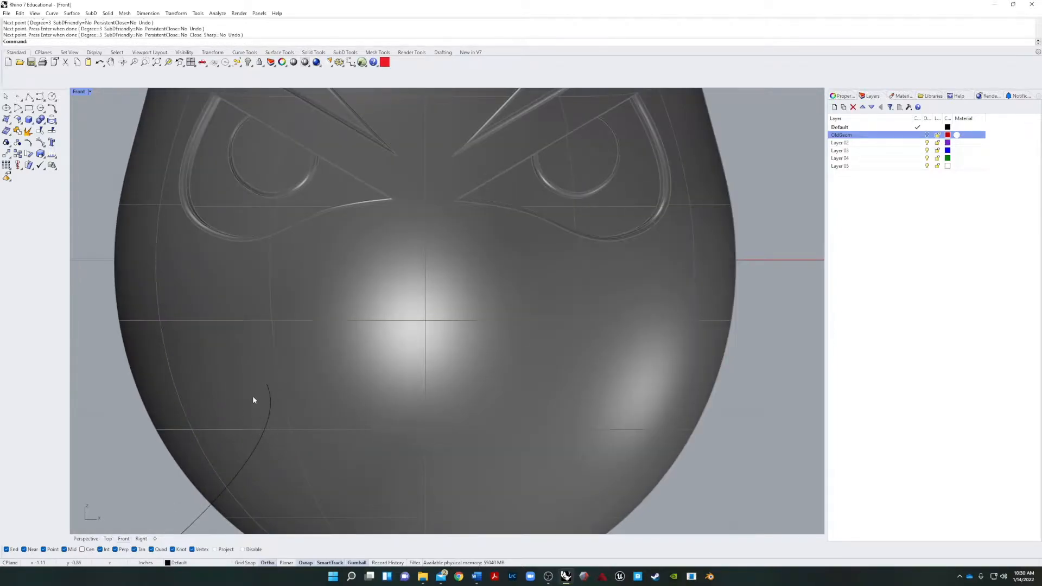
scroll(258, 397, down, 3)
scroll(261, 401, up, 2)
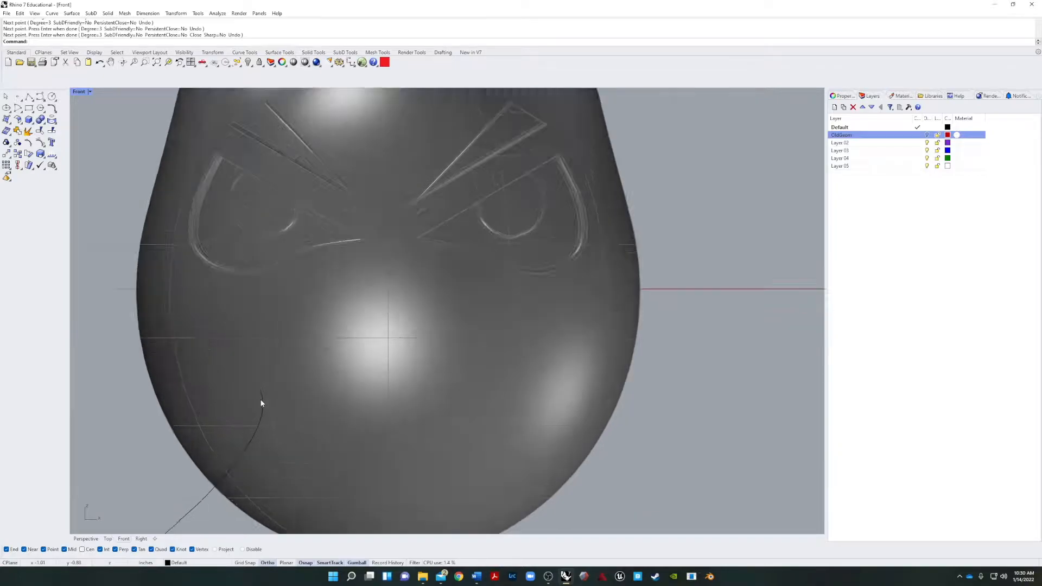
scroll(261, 403, up, 2)
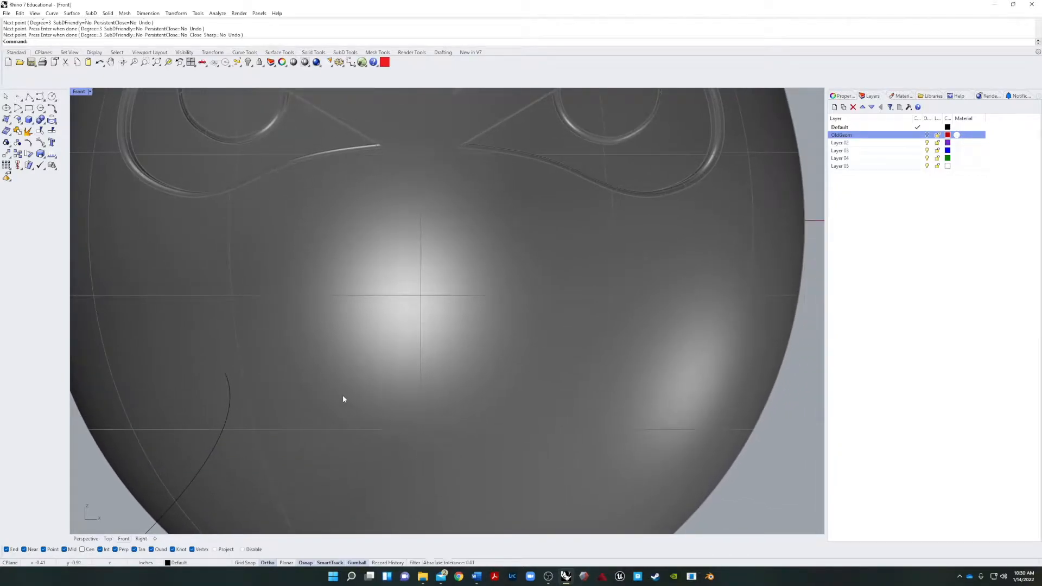
text(circle)
key(Return)
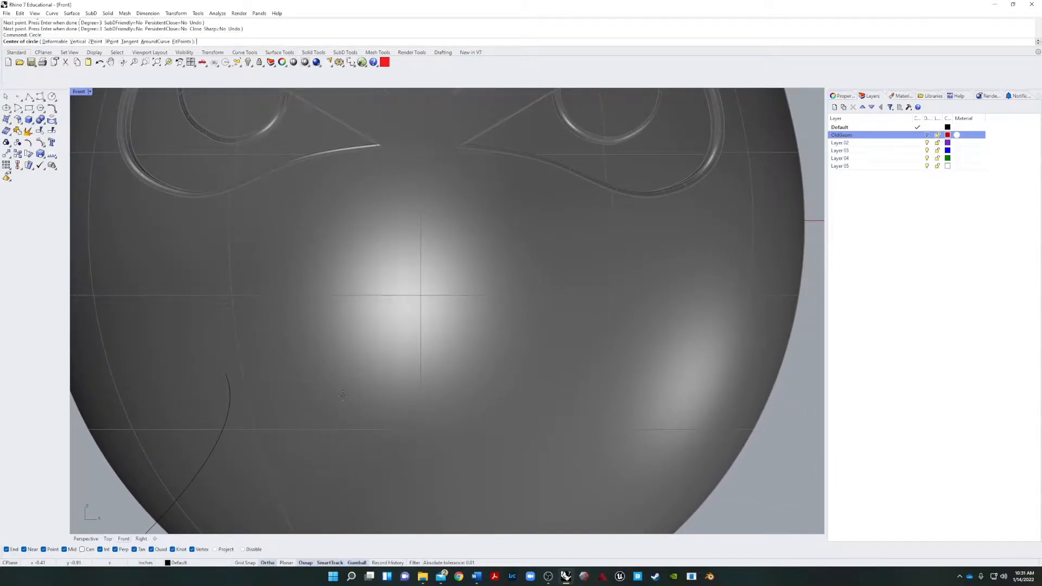
click(224, 373)
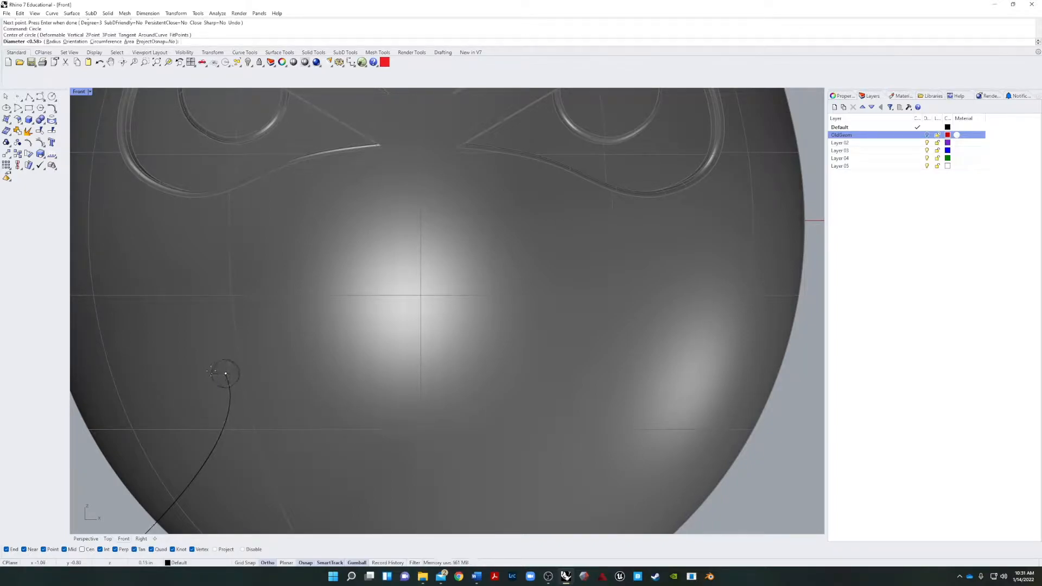
scroll(204, 372, down, 1)
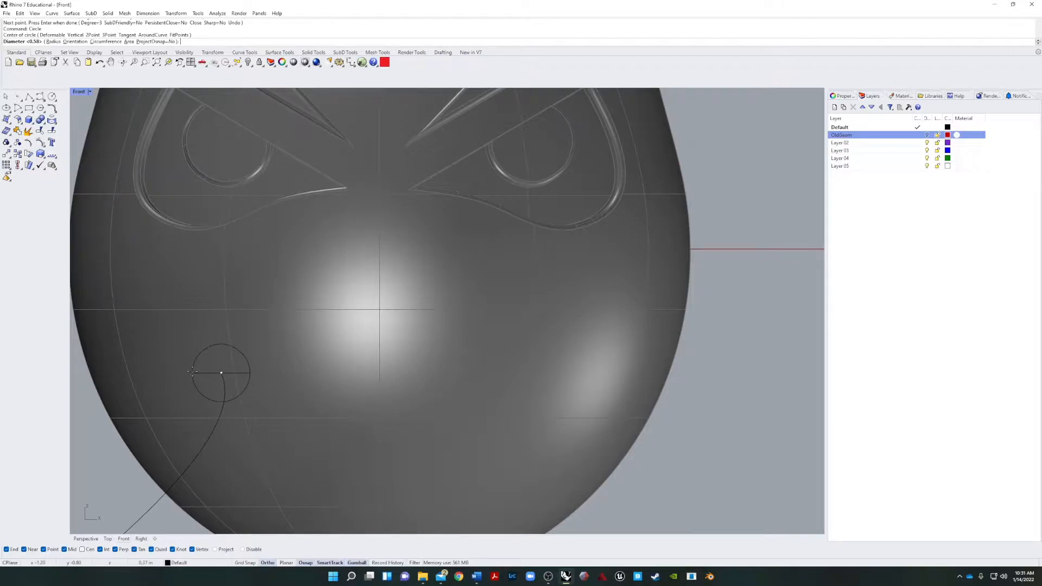
click(194, 372)
Move the circle from its left quadrant point onto the upper end of the cheek curve.
click(247, 380)
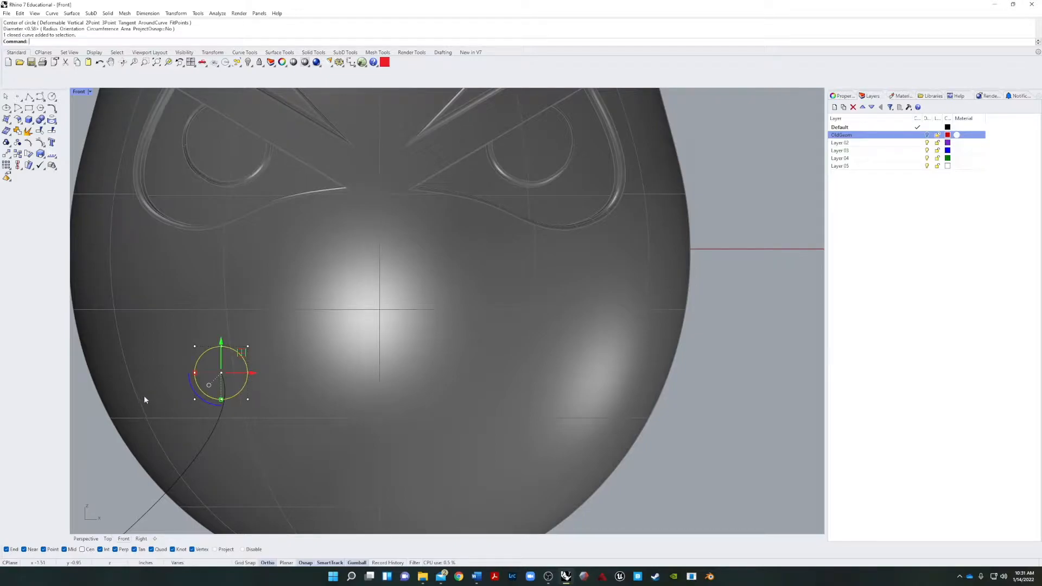
text(M)
key(Return)
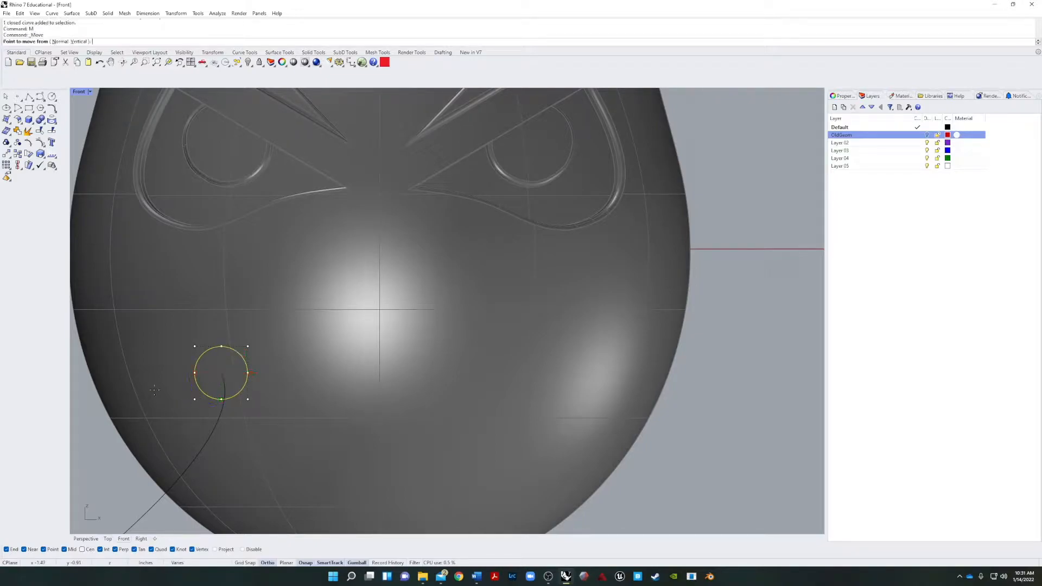
click(194, 372)
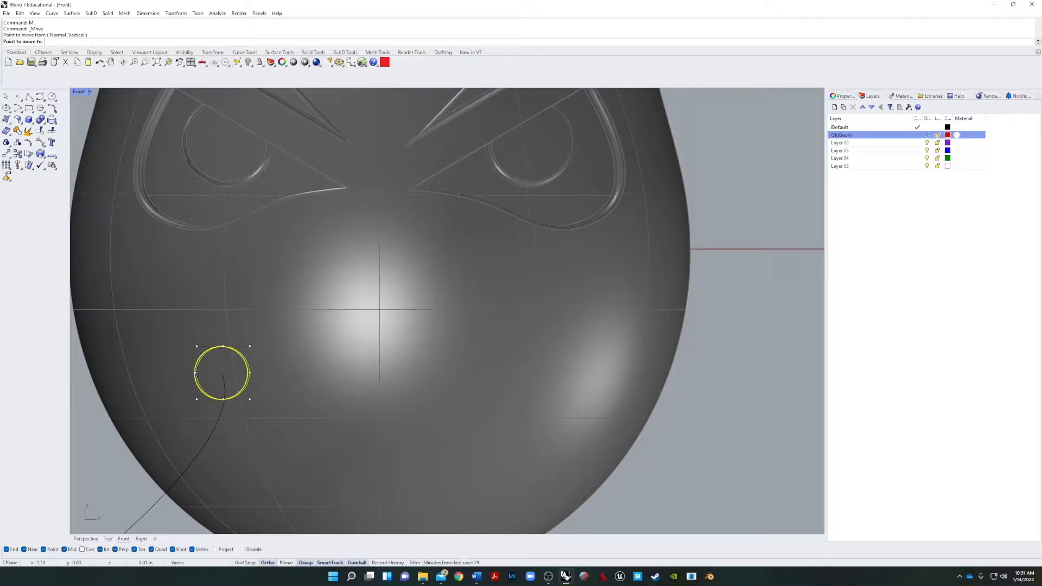
click(220, 372)
scroll(220, 375, up, 2)
key(Escape)
scroll(222, 380, up, 3)
scroll(220, 374, up, 2)
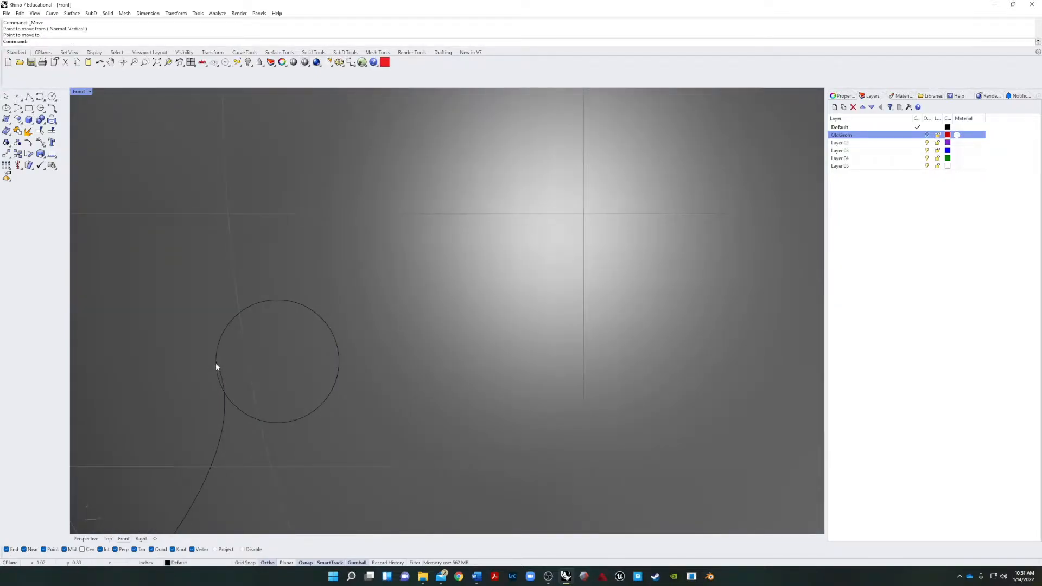
scroll(218, 377, up, 3)
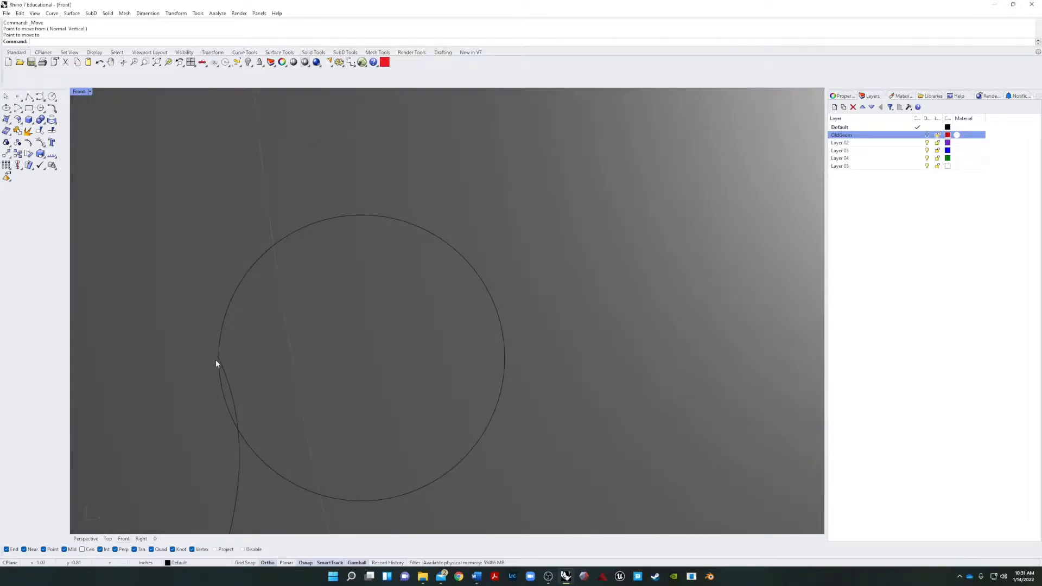
Draw a horizontal line across the circle's diameter, from its left quadrant to its right quadrant.
scroll(229, 394, down, 3)
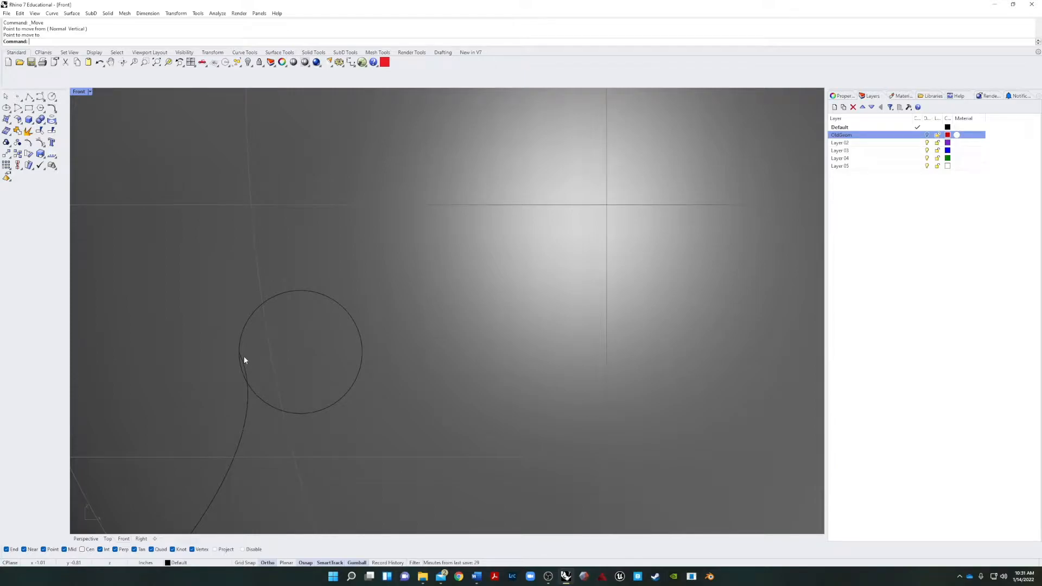
text(line)
key(Return)
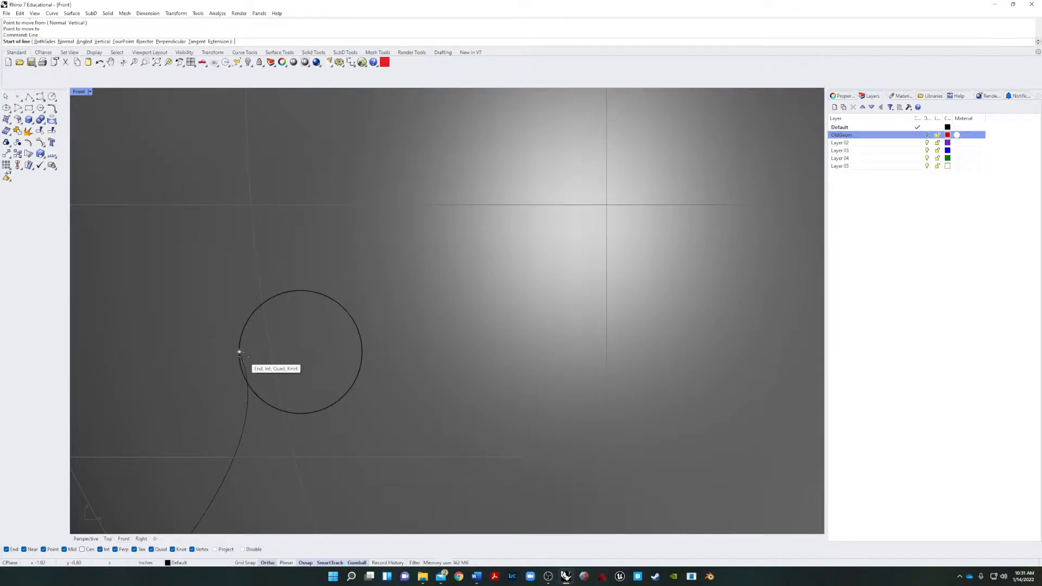
click(239, 352)
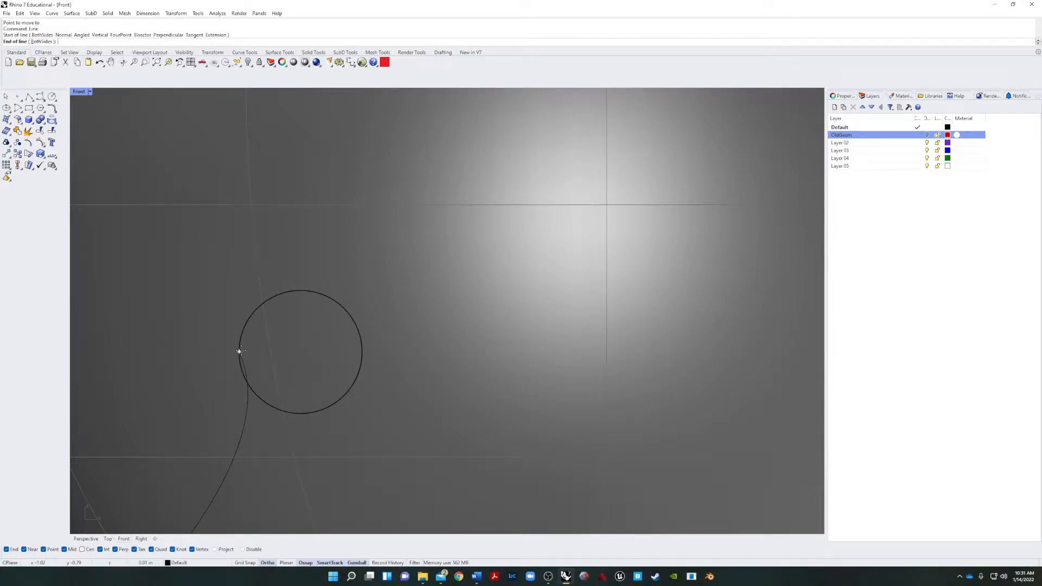
click(362, 351)
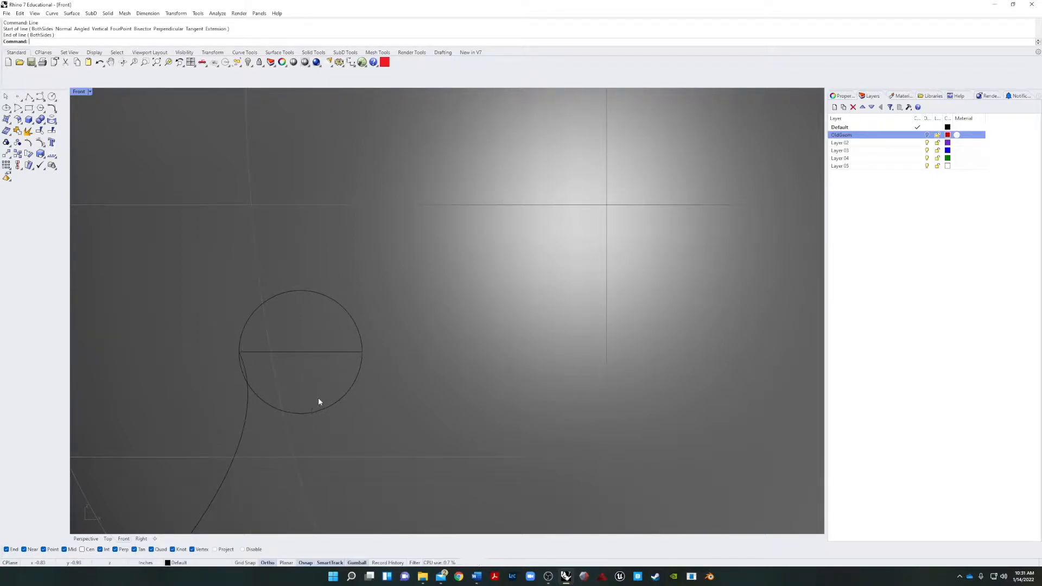
Trim away the upper half of the circle using the diameter line as the cutting object, and delete the line.
text(trim)
key(Return)
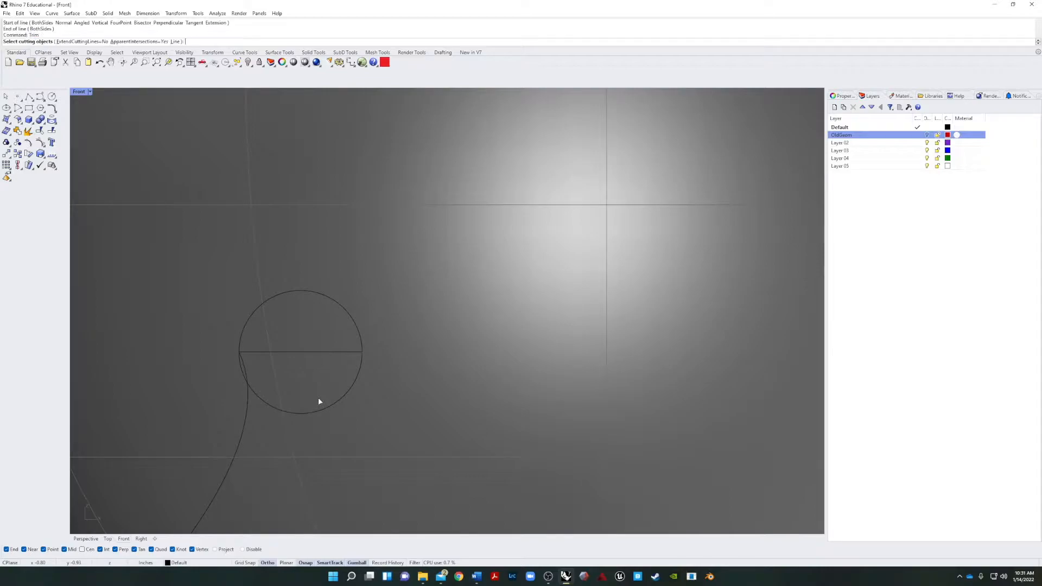
click(308, 352)
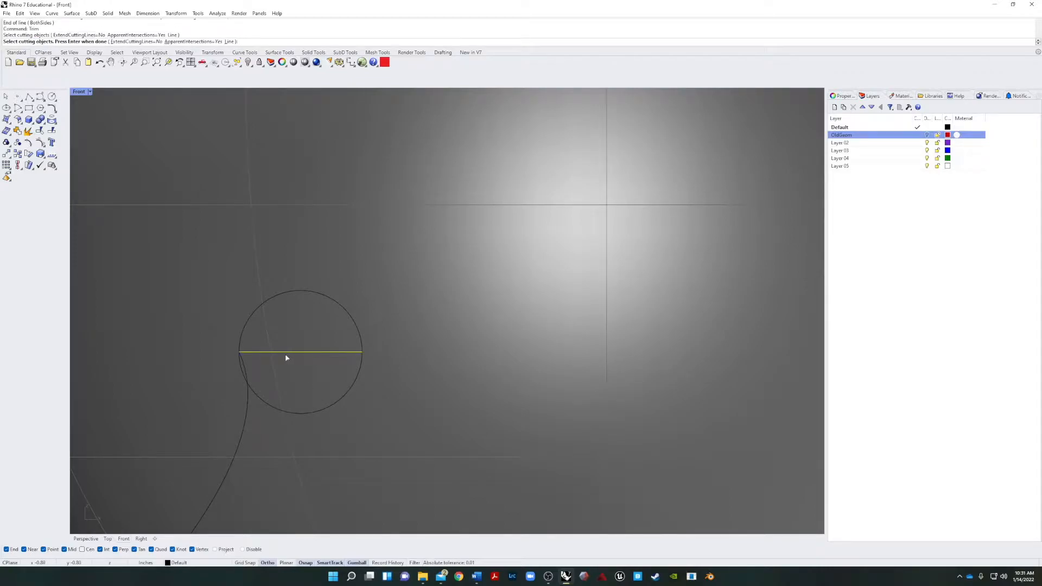
key(Return)
click(258, 310)
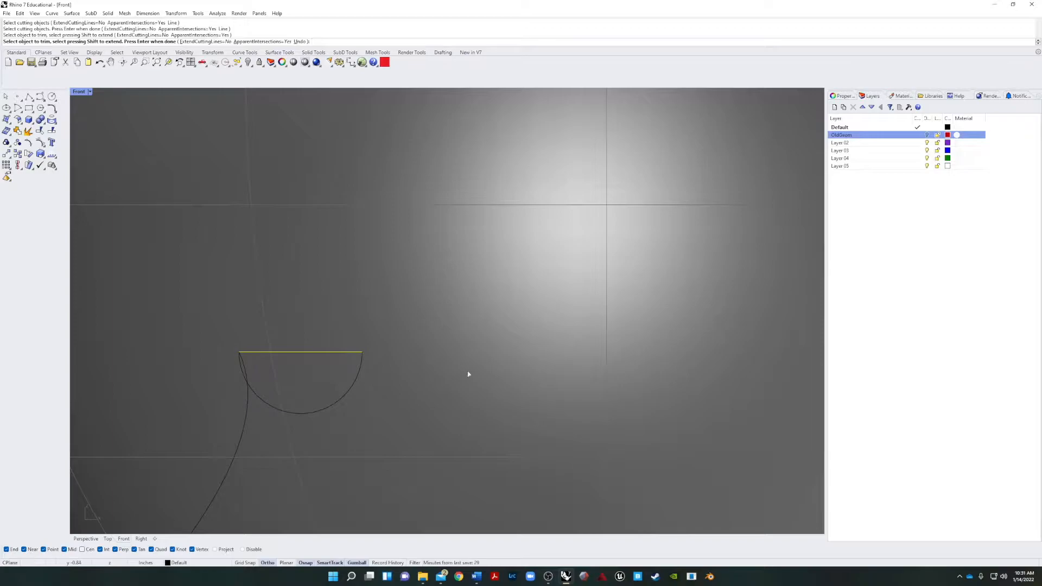
key(Return)
click(304, 352)
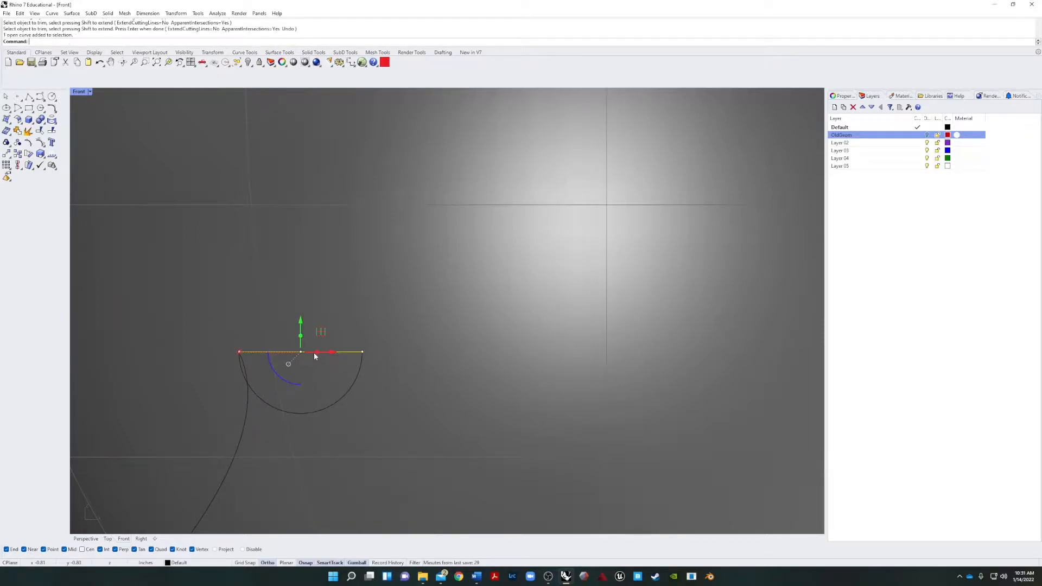
key(Delete)
Start an array of the half circle with 4 items in the X direction and 1 each in Y and Z.
scroll(314, 374, down, 2)
scroll(314, 376, down, 4)
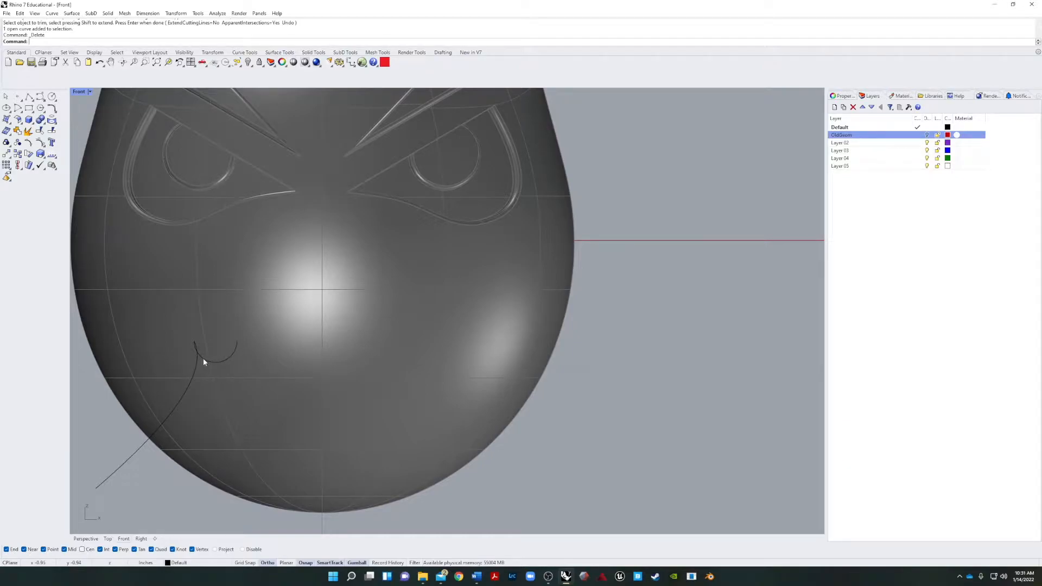
click(212, 359)
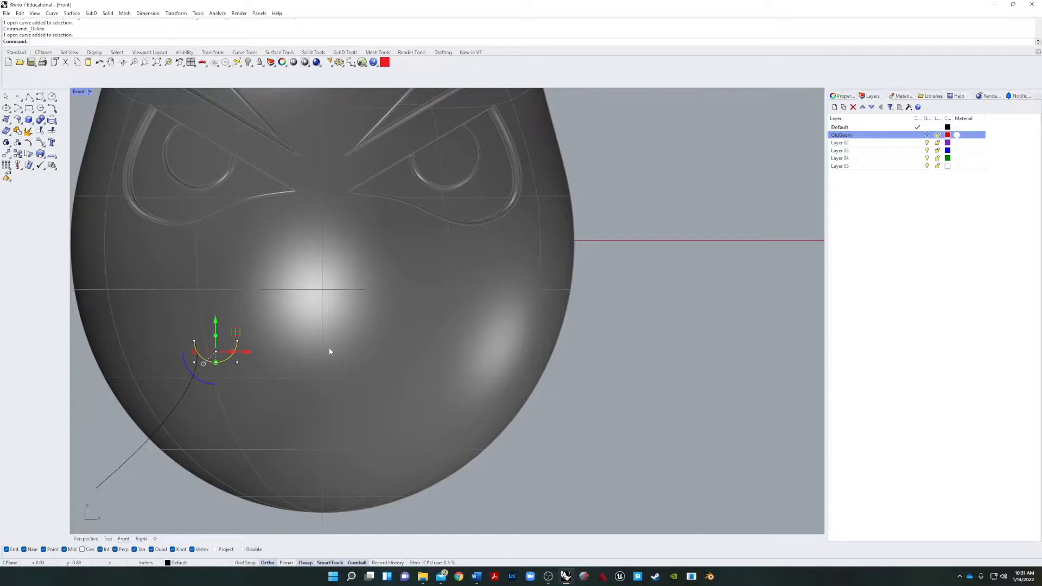
key(Escape)
text(Ar)
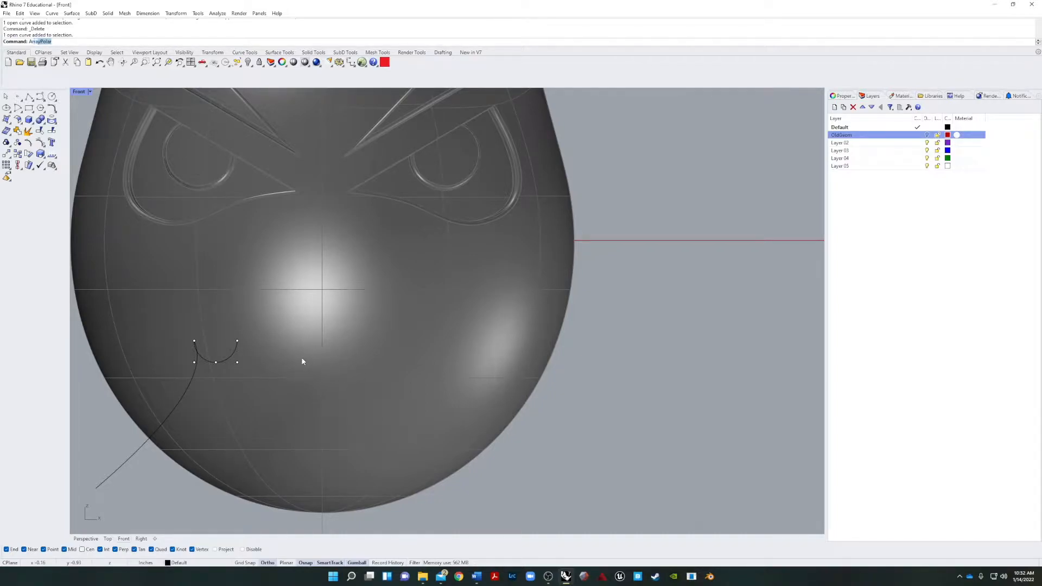
text(ray)
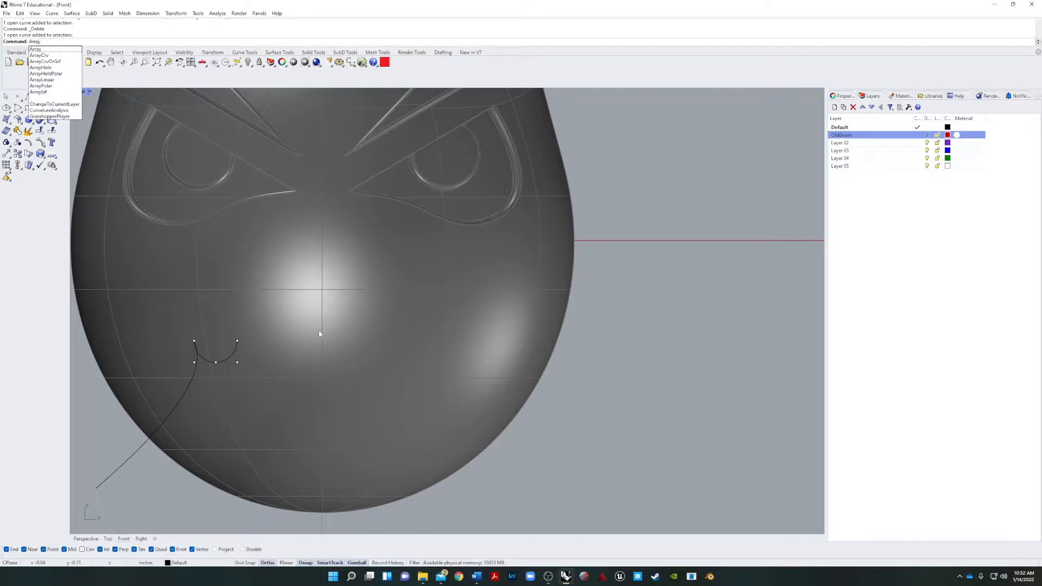
key(Return)
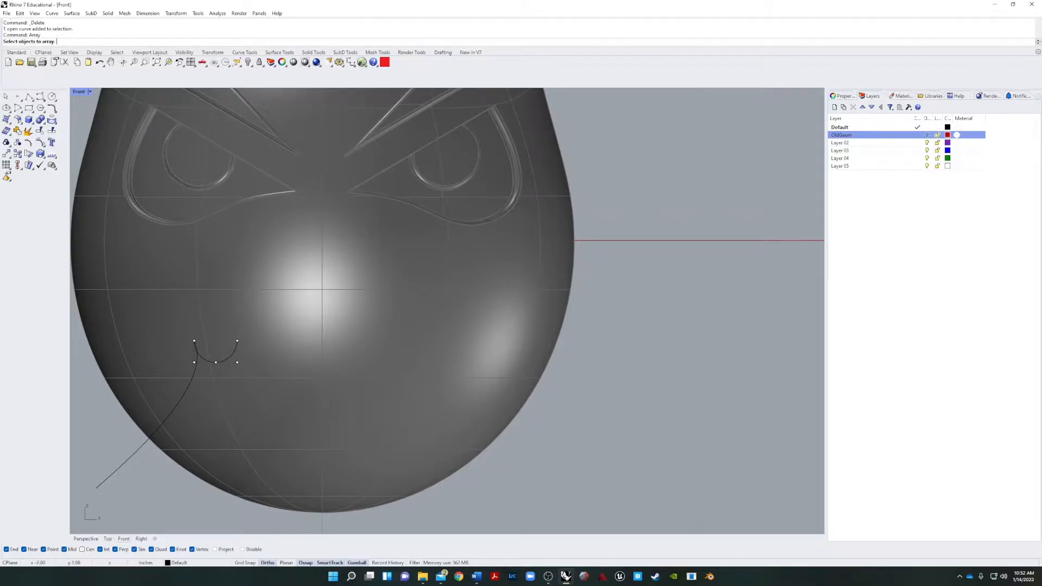
click(233, 358)
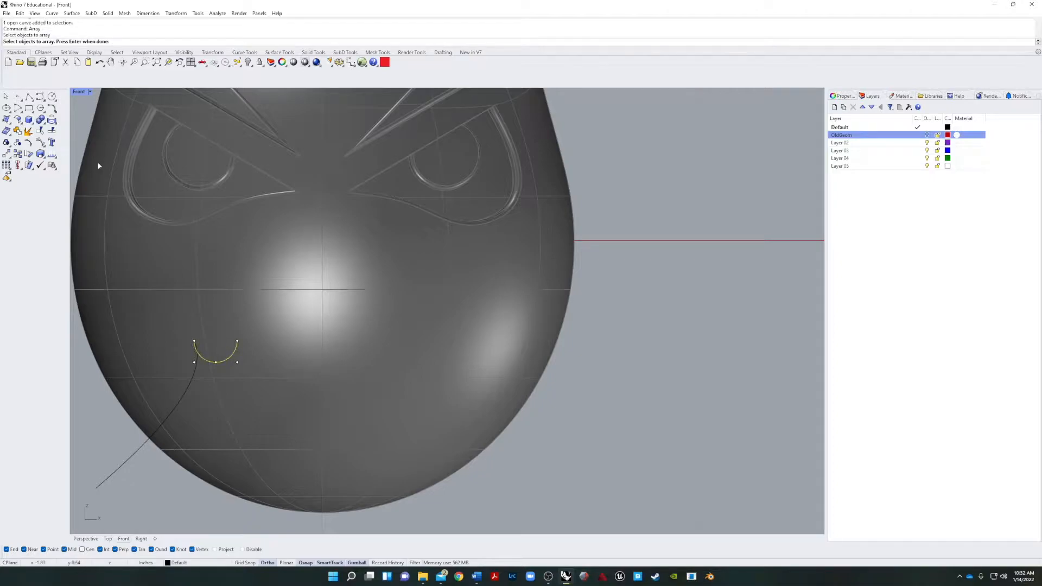
key(Return)
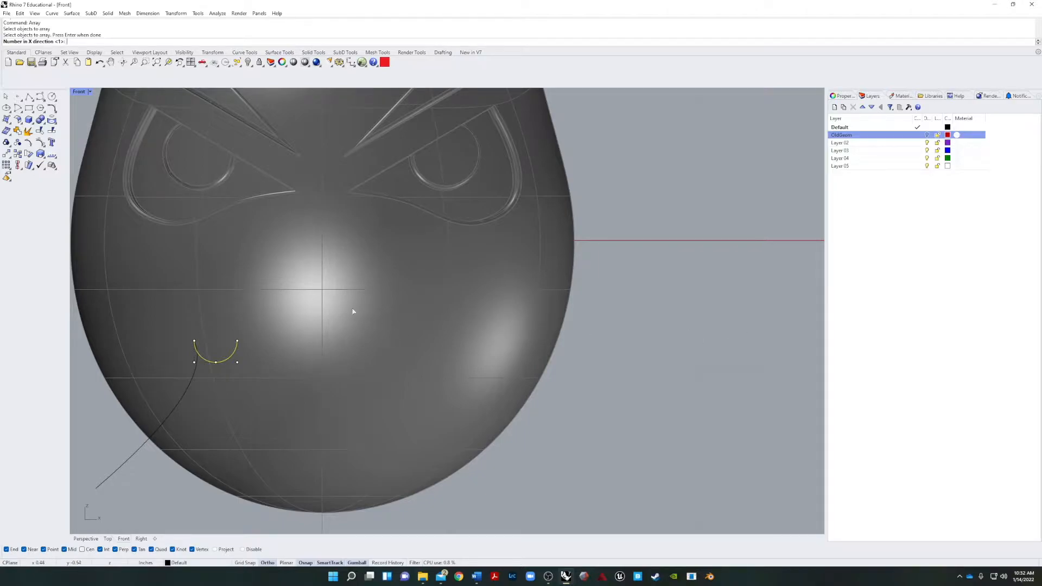
scroll(245, 331, down, 6)
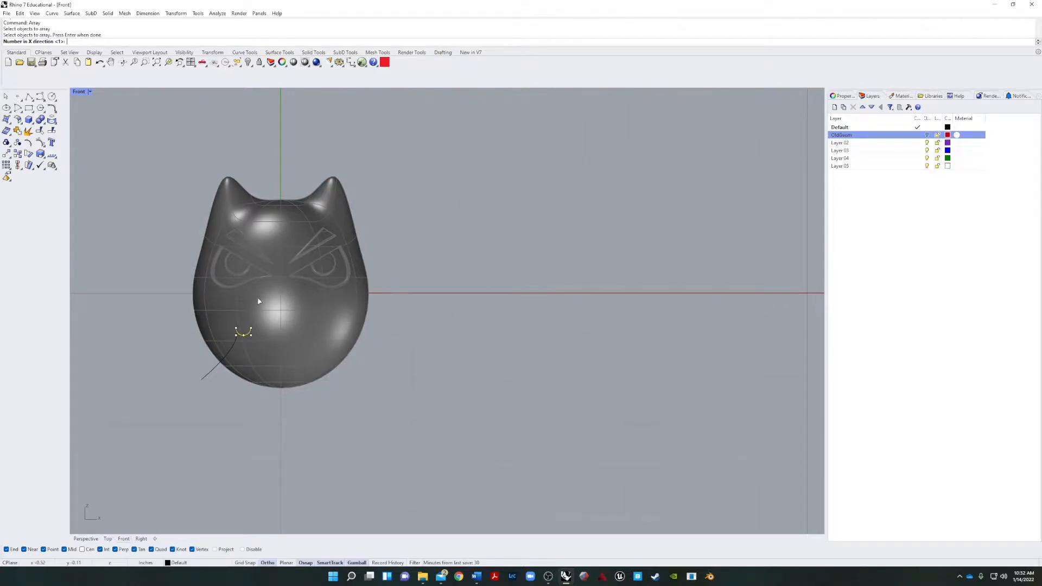
scroll(275, 345, up, 5)
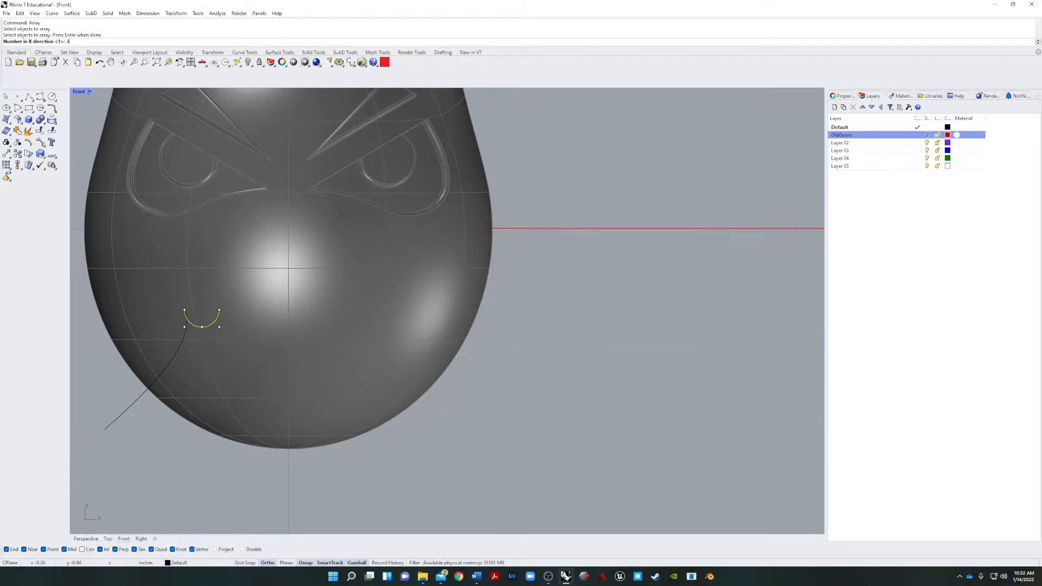
key(Return)
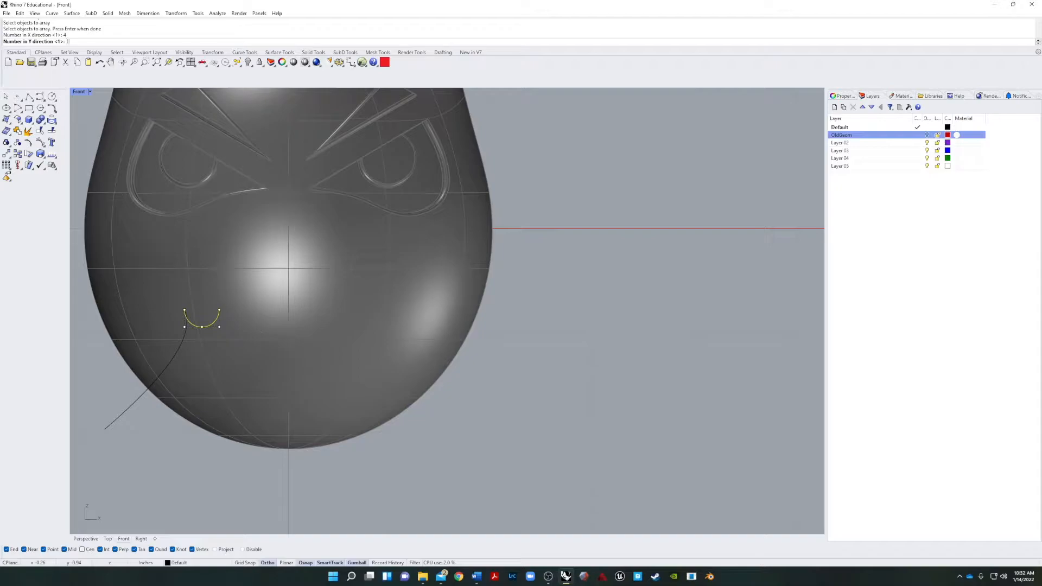
key(Return)
key(Return)
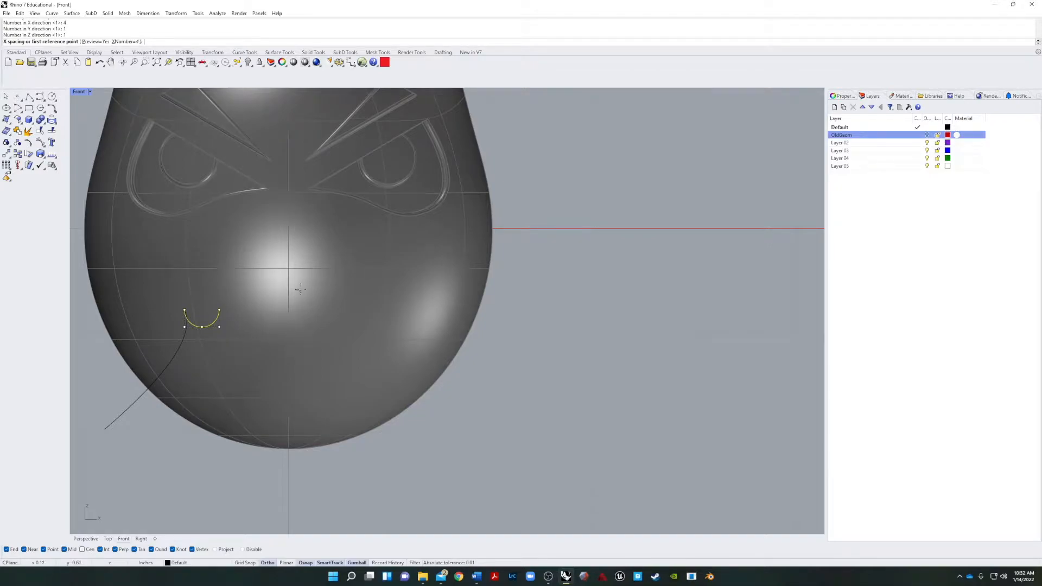
Try spacing the four arrayed half circles end to end, using the first arc's left and right endpoints as reference points.
click(185, 310)
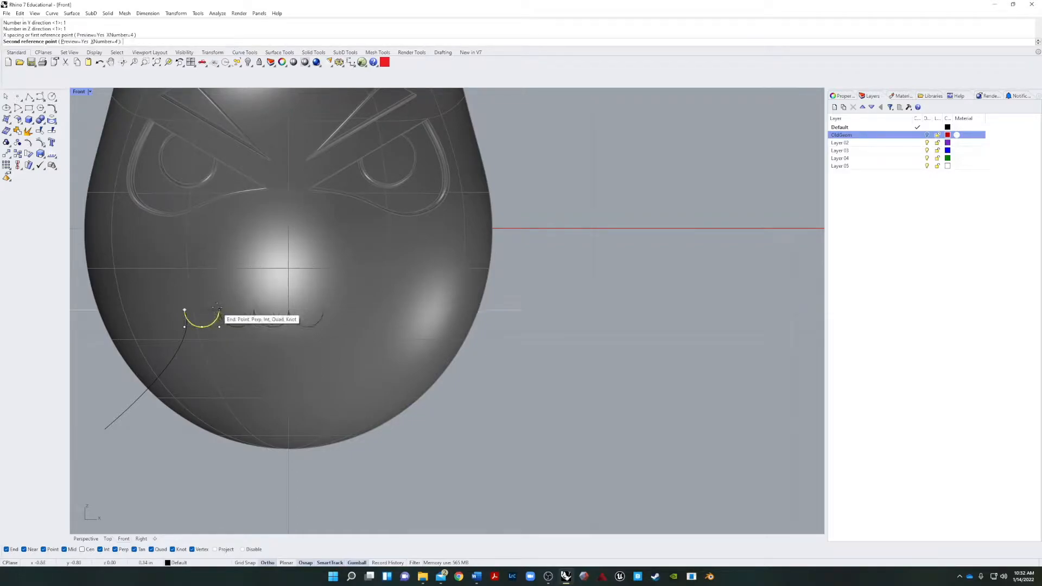
click(219, 310)
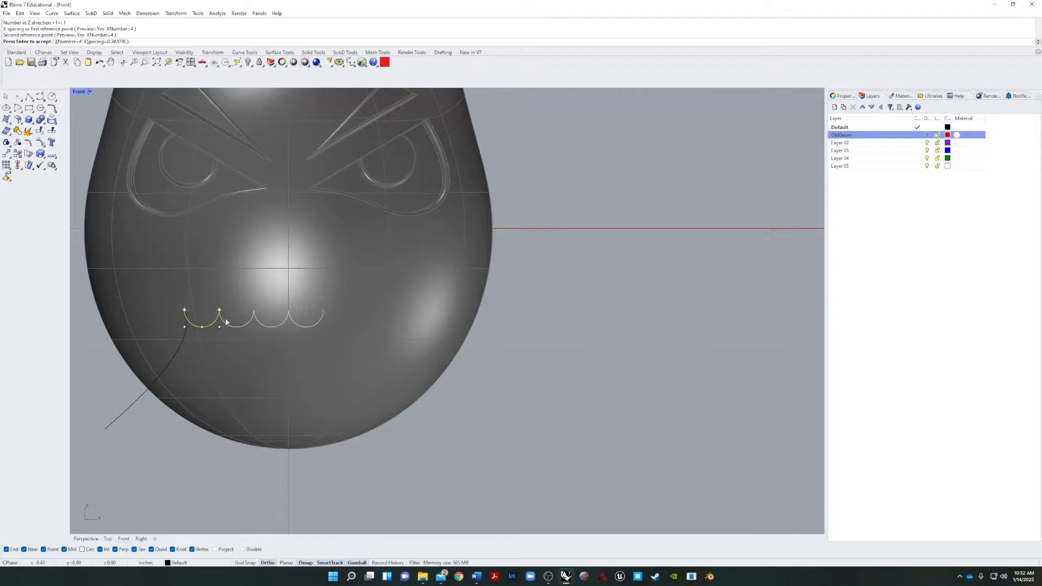
scroll(260, 318, up, 10)
scroll(259, 321, down, 10)
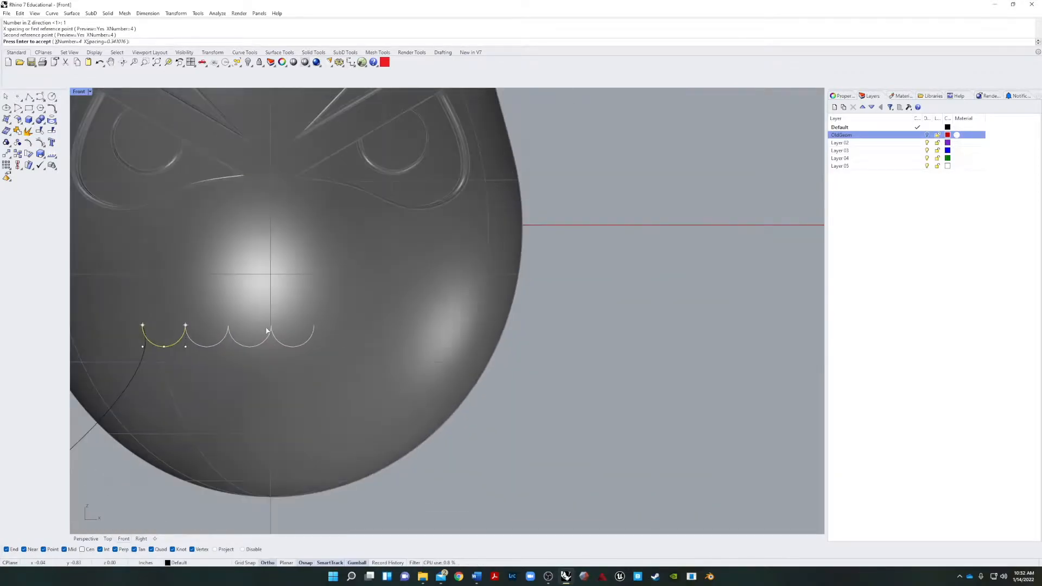
scroll(267, 332, up, 6)
scroll(275, 349, down, 3)
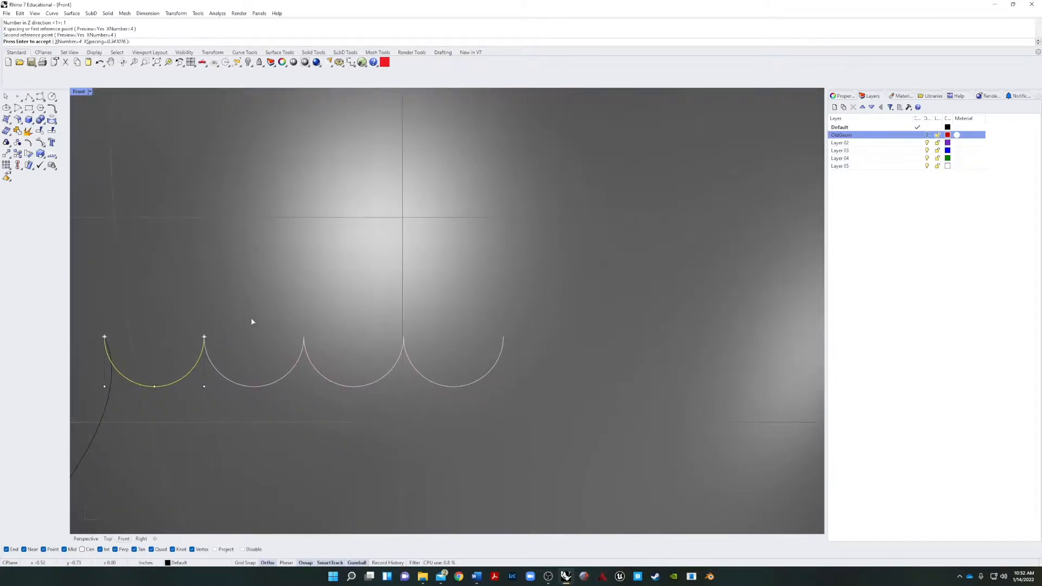
right_drag(251, 321, 315, 318)
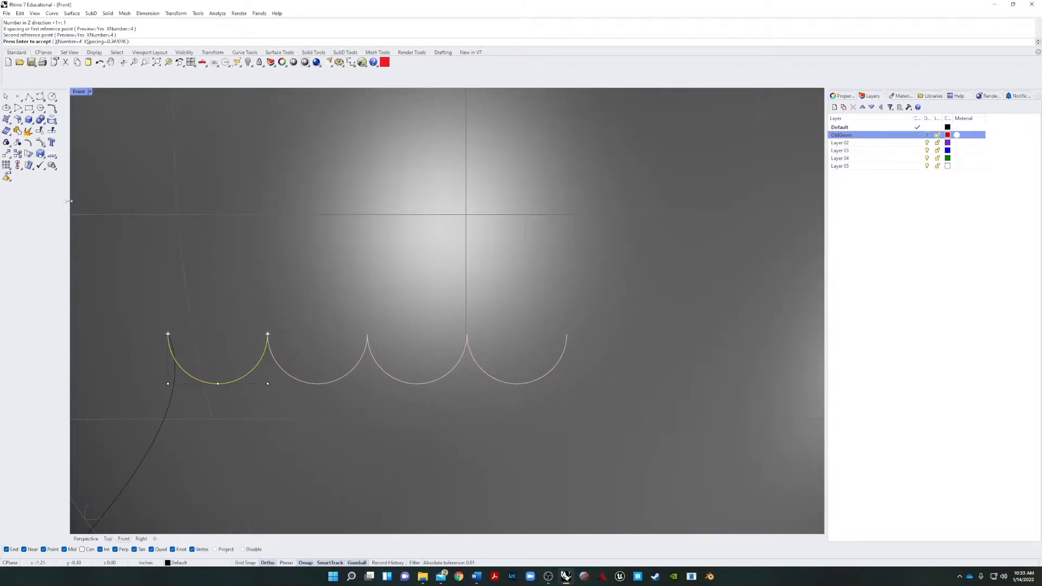
key(Return)
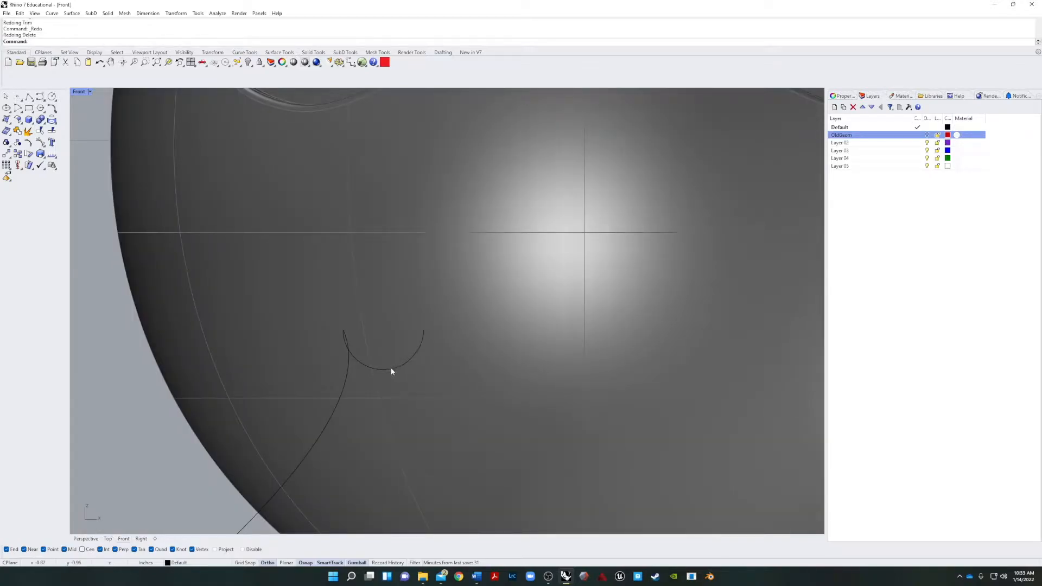
Array the half circle into 4 arcs along X, spaced from its left endpoint to its right endpoint.
click(389, 371)
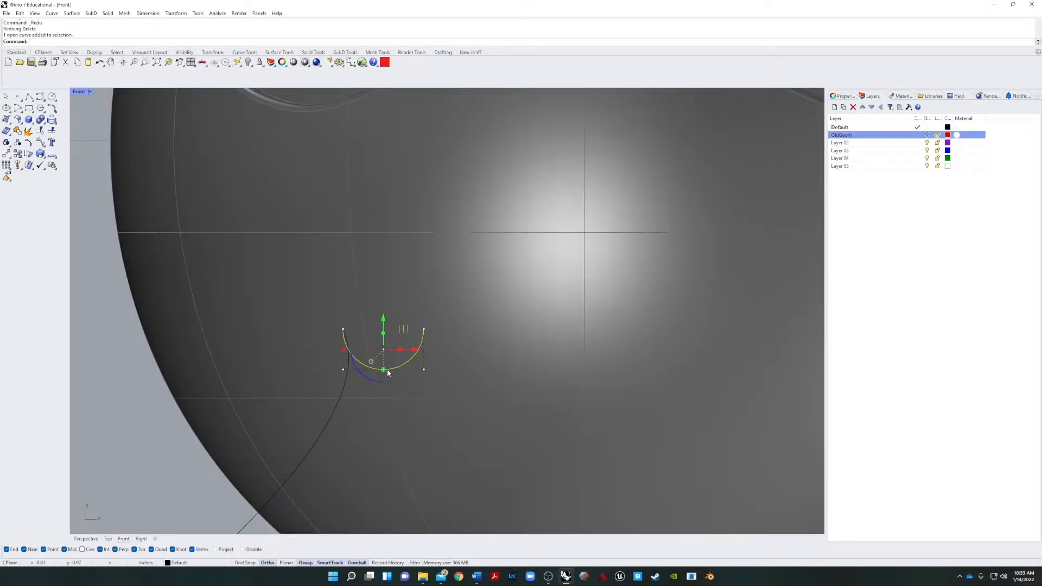
key(F10)
text(Array)
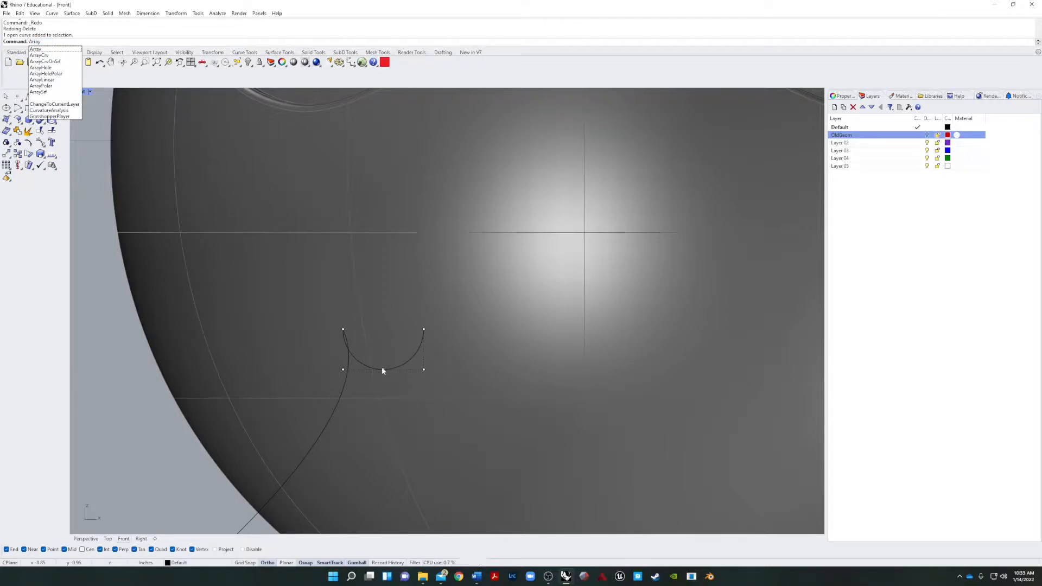
key(Return)
click(408, 366)
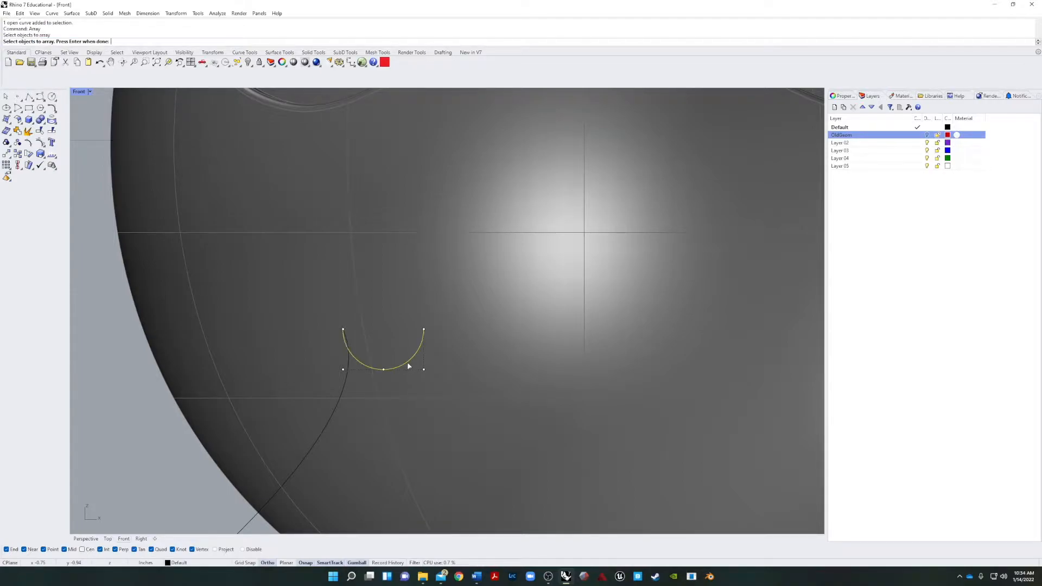
key(Return)
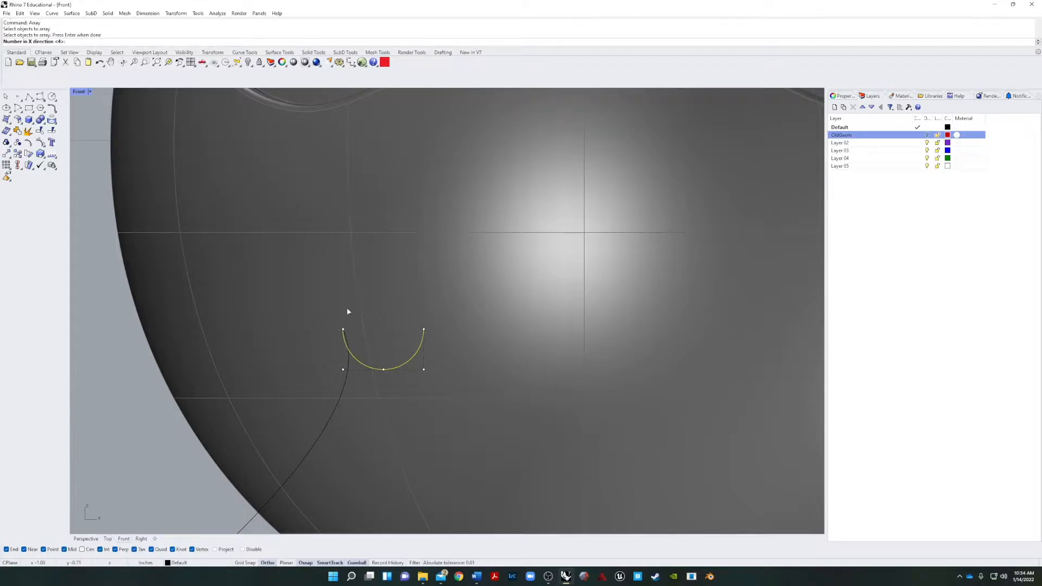
key(Return)
key(Return)
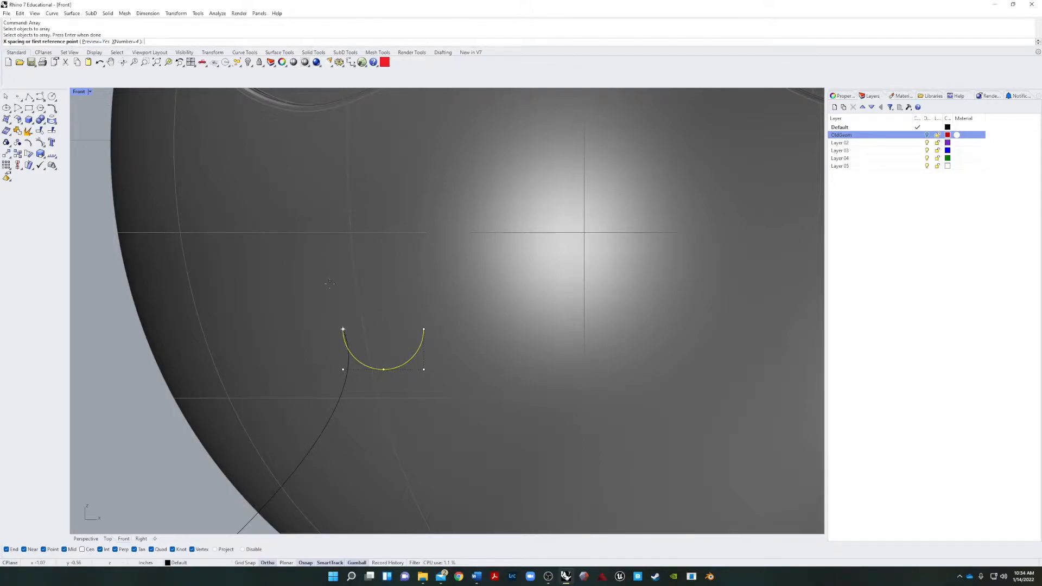
click(343, 329)
click(424, 330)
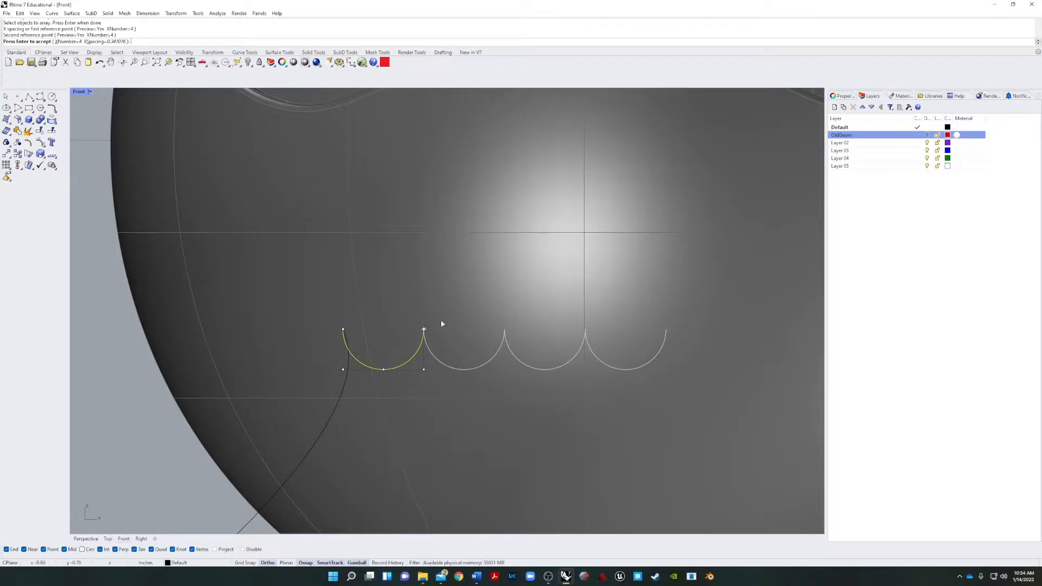
key(Return)
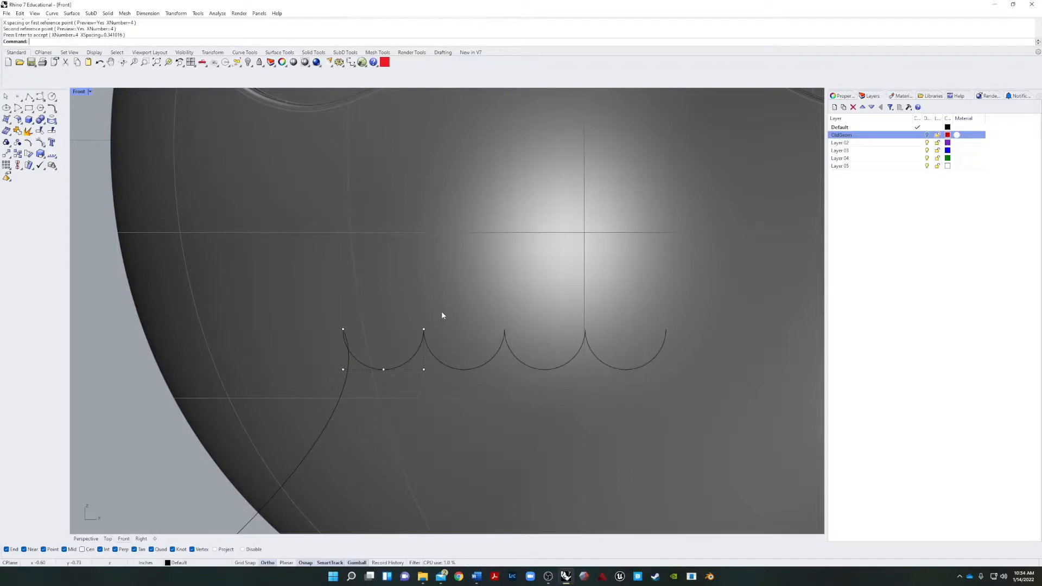
Delete the fourth half circle, on the far side of the head's vertical centre line.
scroll(600, 357, up, 8)
scroll(594, 329, down, 12)
right_drag(617, 339, 587, 339)
scroll(596, 334, up, 8)
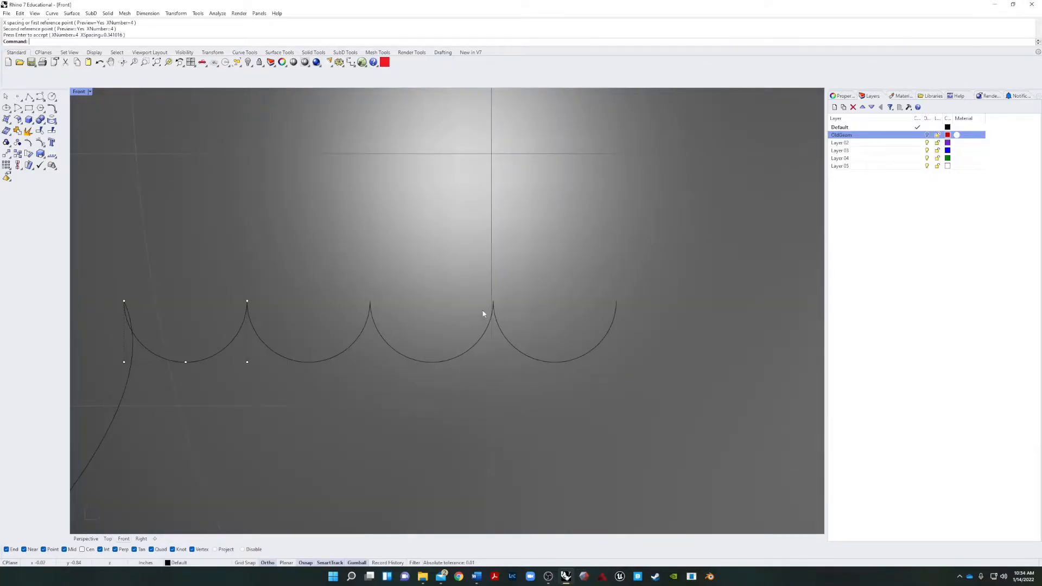
scroll(495, 286, down, 10)
scroll(488, 309, up, 5)
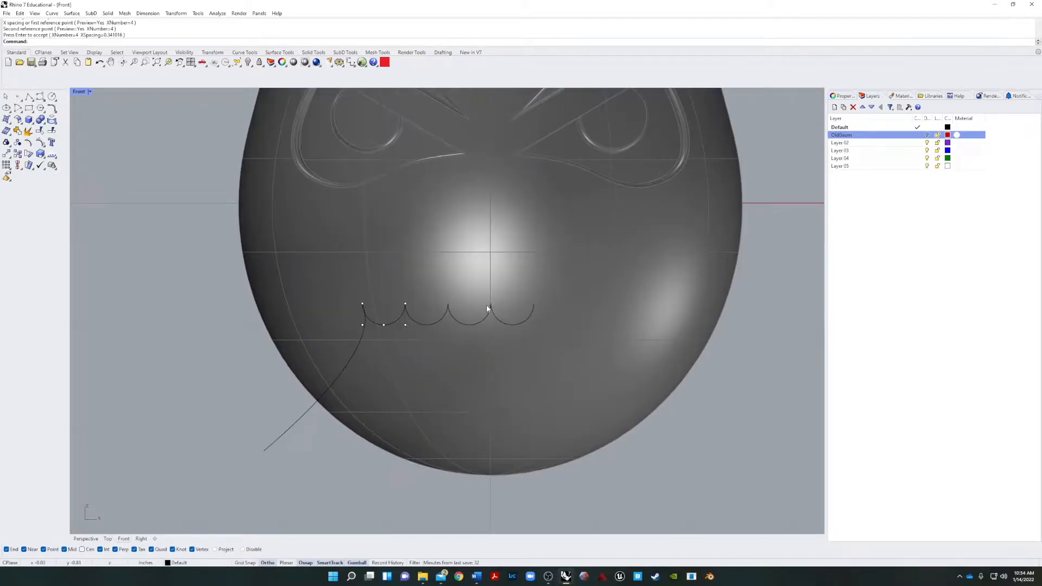
click(506, 326)
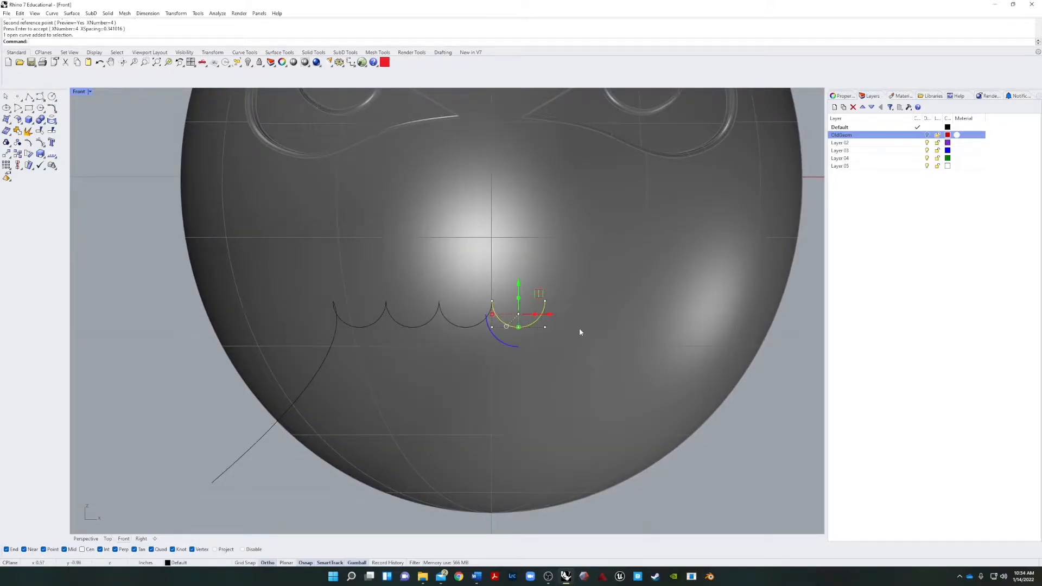
key(Delete)
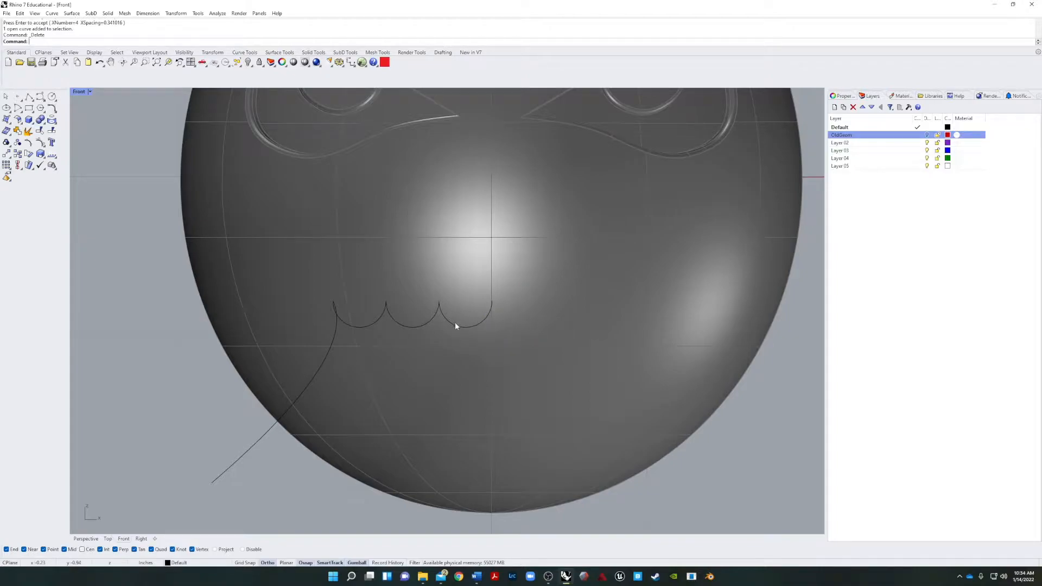
click(455, 325)
shift+click(400, 324)
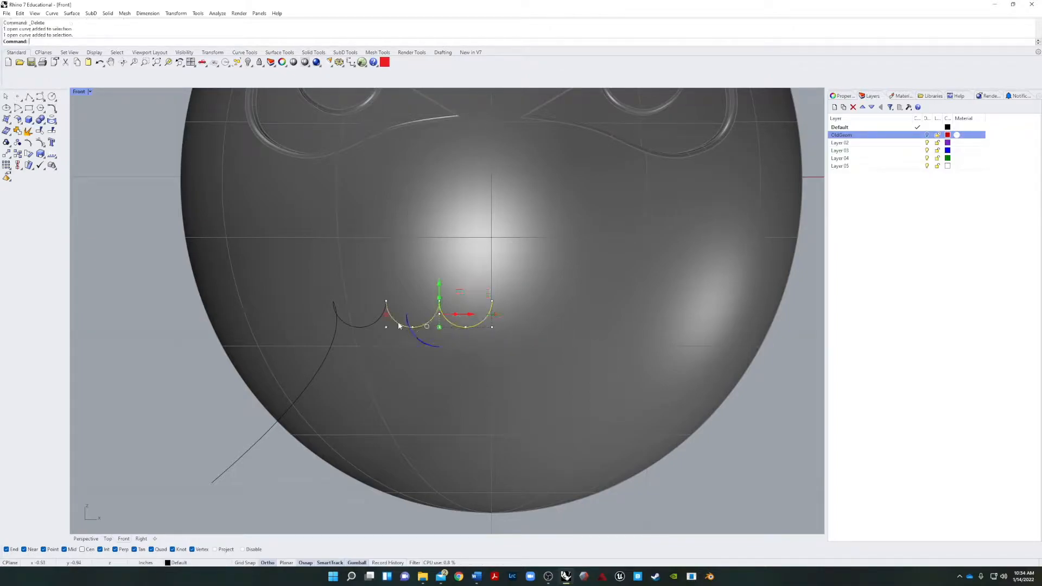
key(Escape)
Trim away the cheek curve's upper end where it passes inside the first half circle, using that arc as the cutting object.
scroll(334, 320, up, 5)
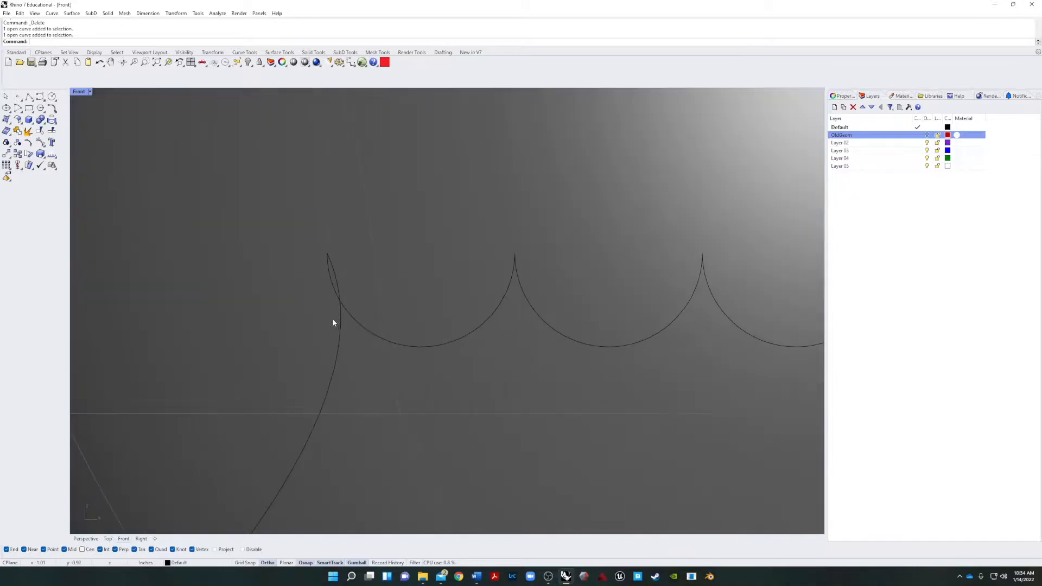
text(trim)
key(Return)
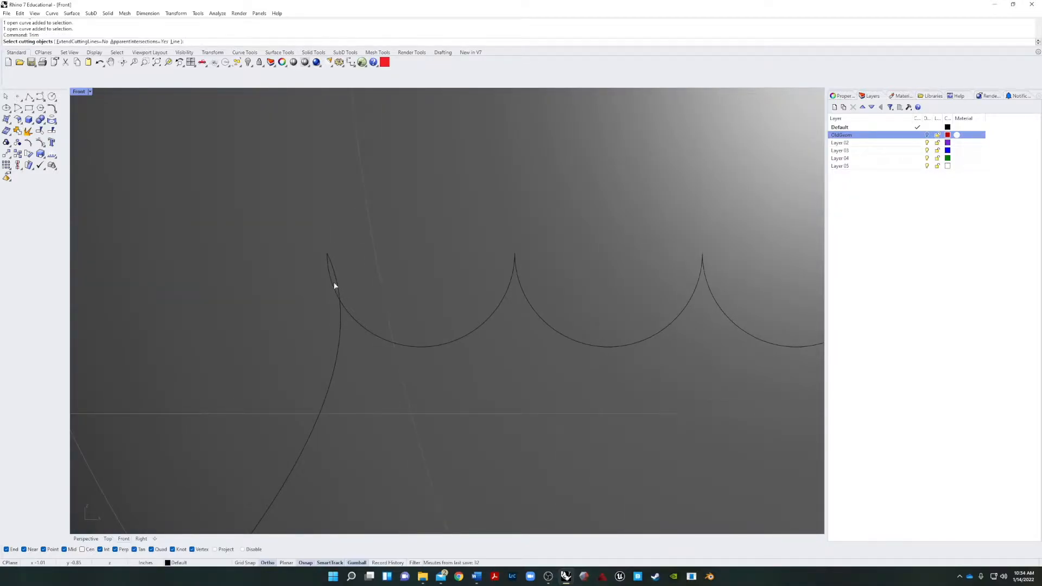
click(334, 282)
key(Return)
click(336, 280)
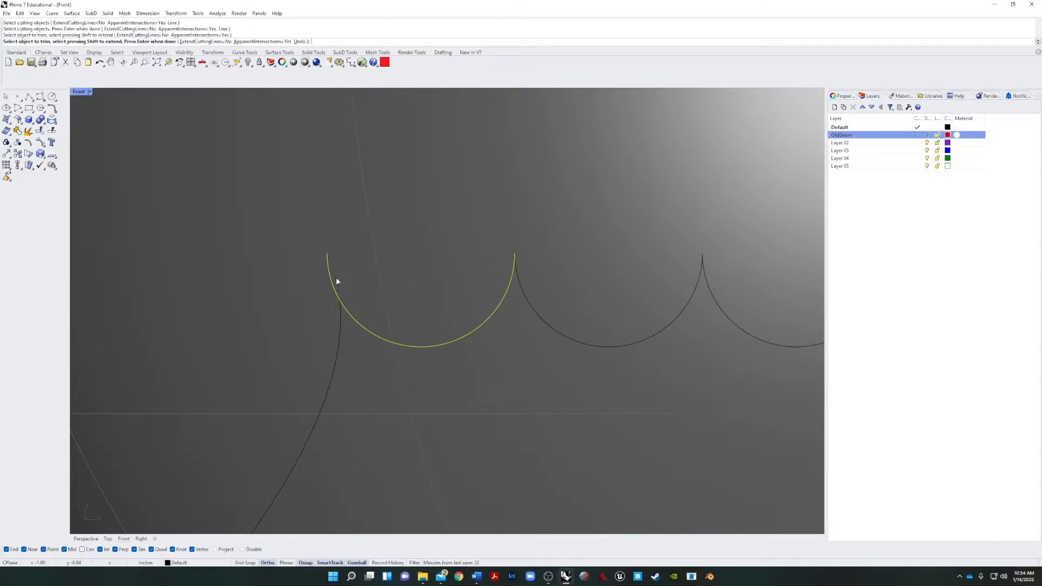
key(Return)
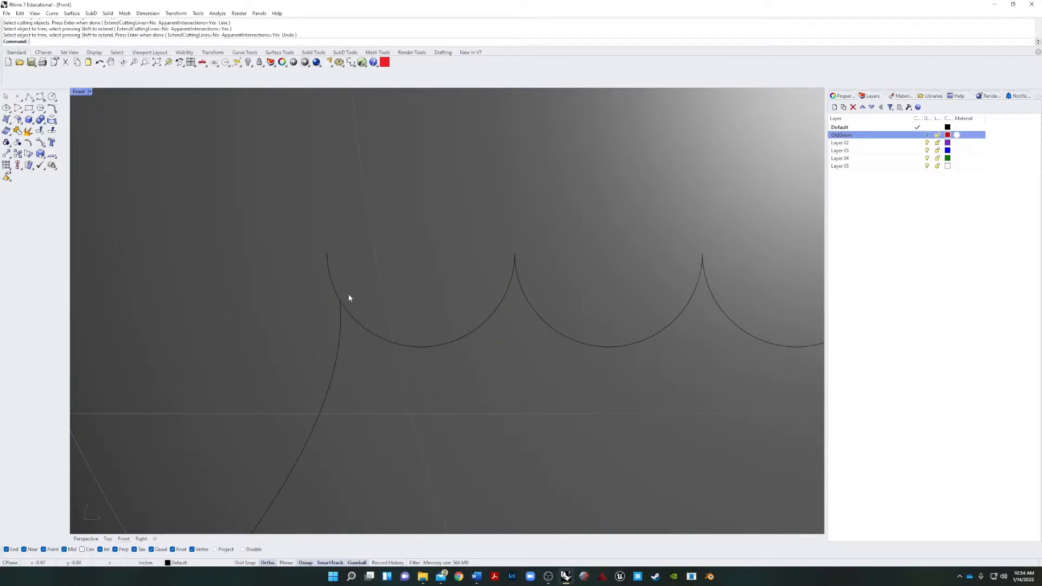
Trim away the first half circle's outer end where it extends past the cheek curve, using the cheek curve as the cutting object.
key(Return)
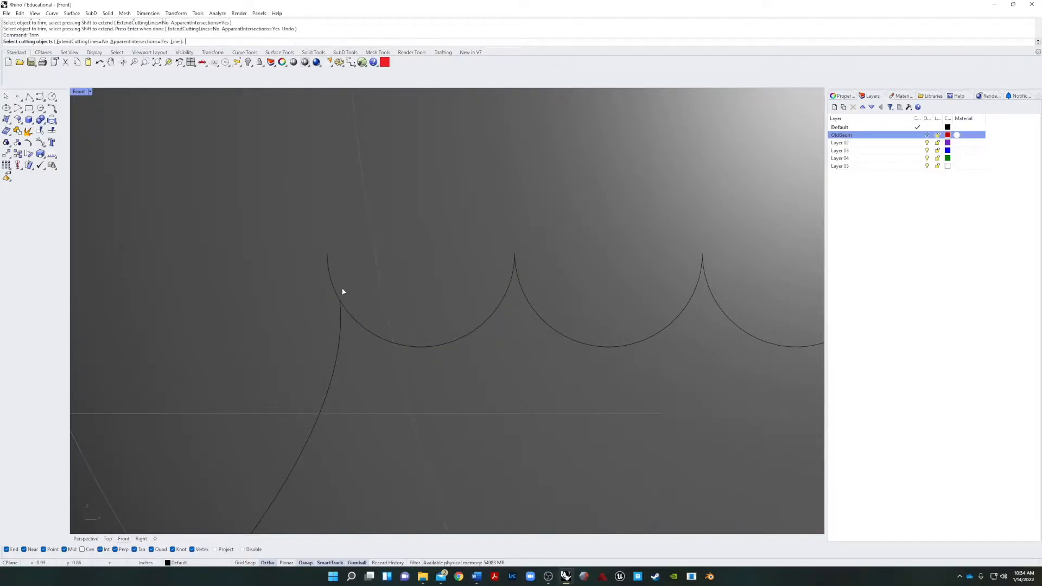
click(341, 317)
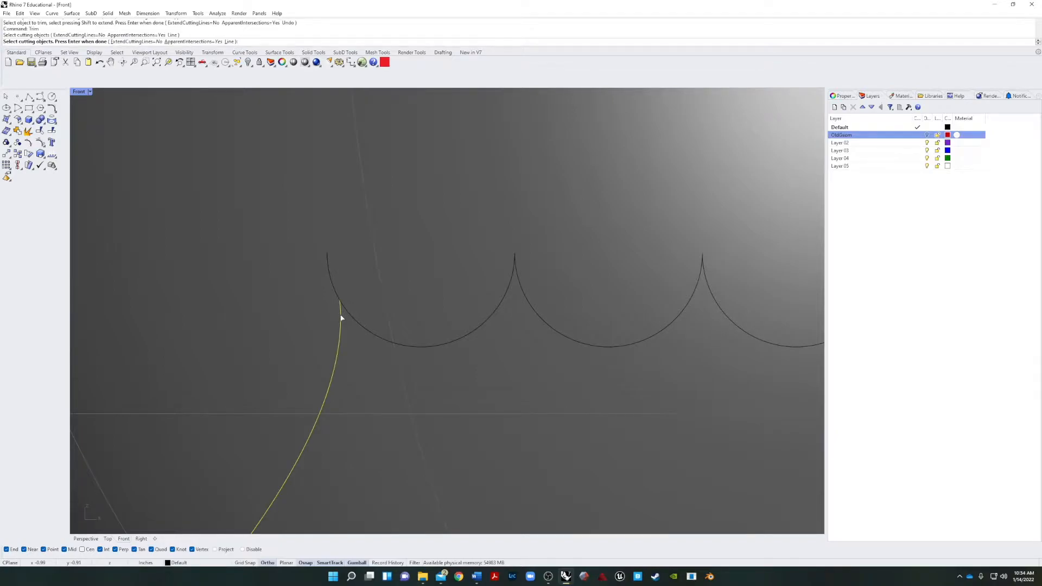
key(Return)
click(334, 289)
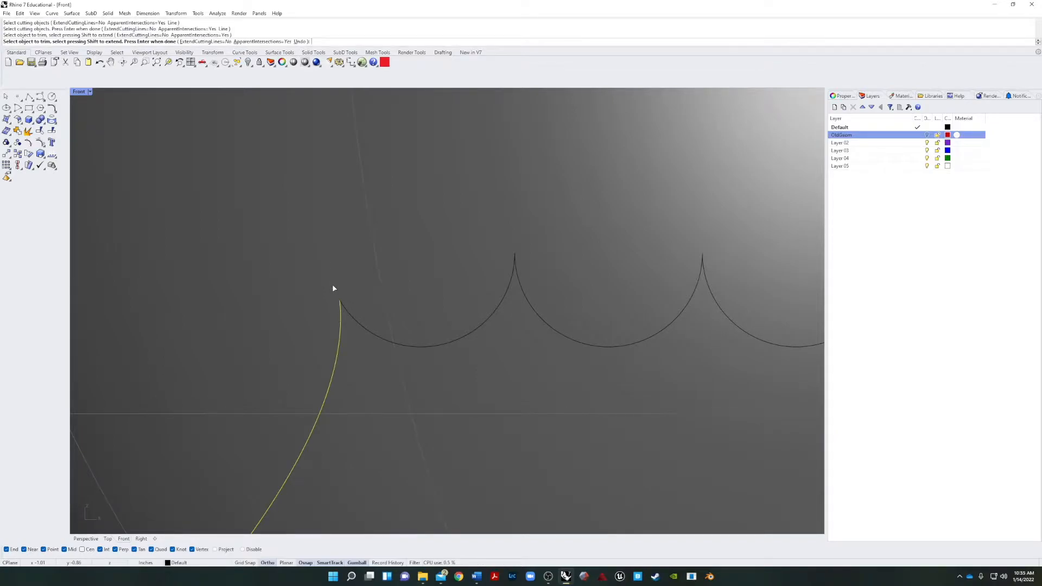
key(Return)
scroll(382, 286, down, 10)
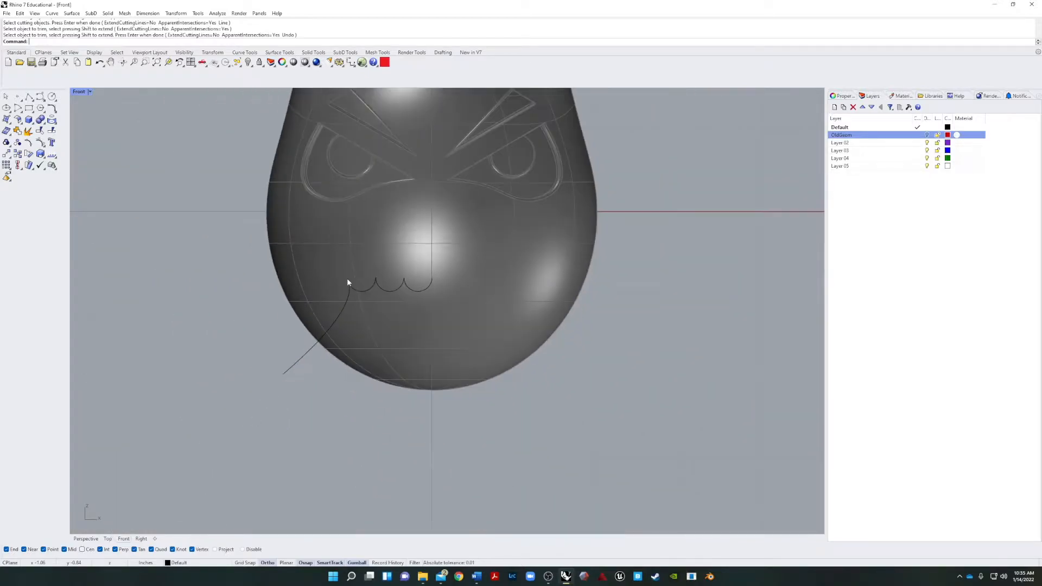
Mirror a copy of the cheek curve and three arcs across the head's vertical centre line, starting at the last arc's inner endpoint.
drag(406, 273, 325, 340)
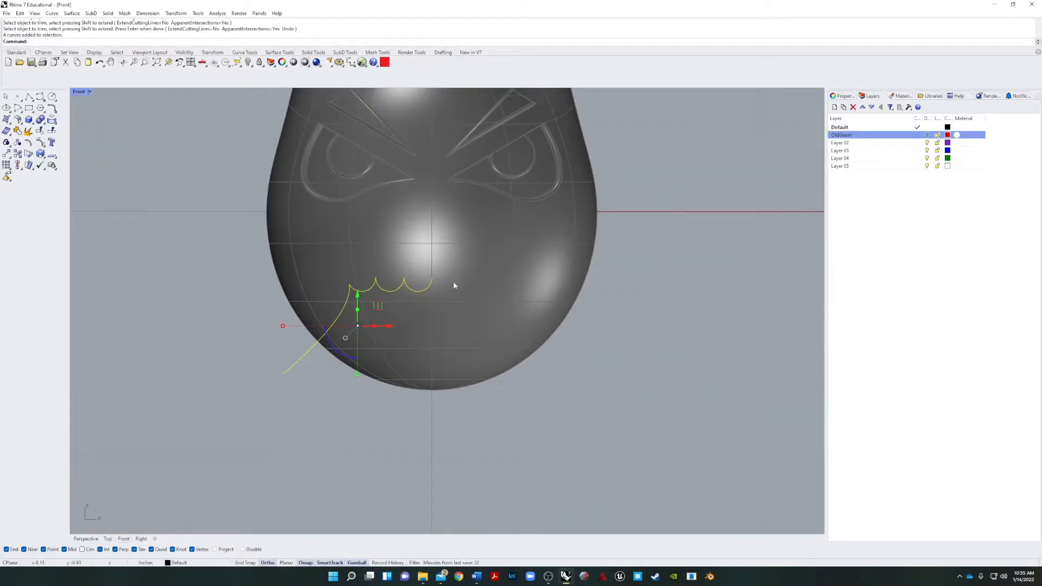
text(Miyy)
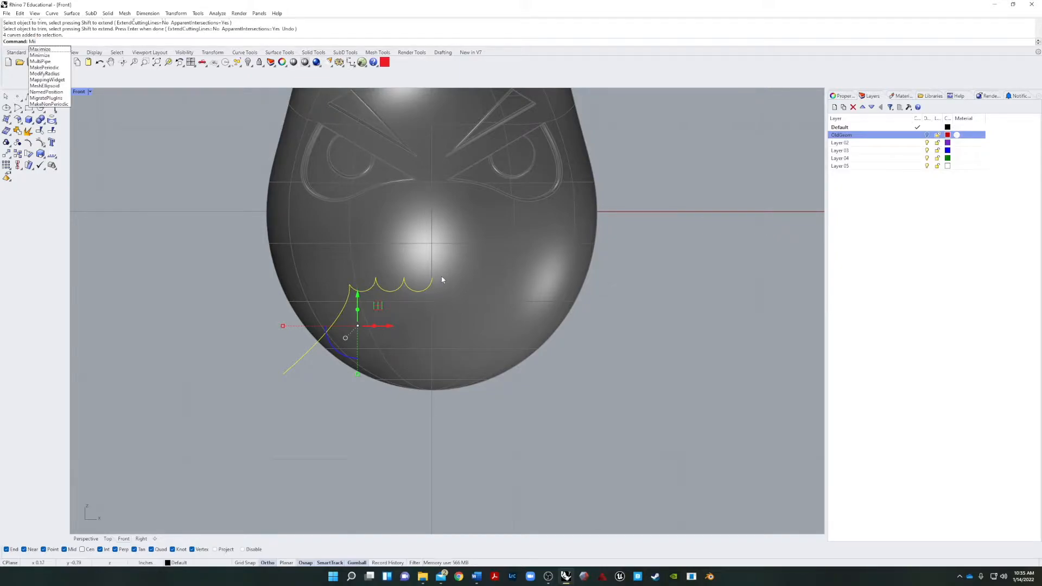
key(Escape)
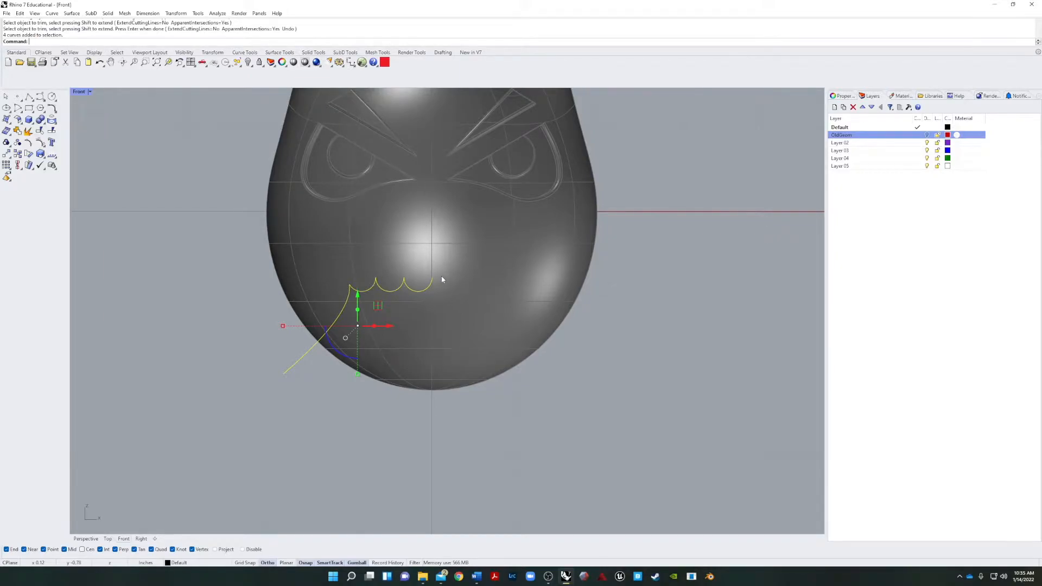
text(Mirror)
key(Return)
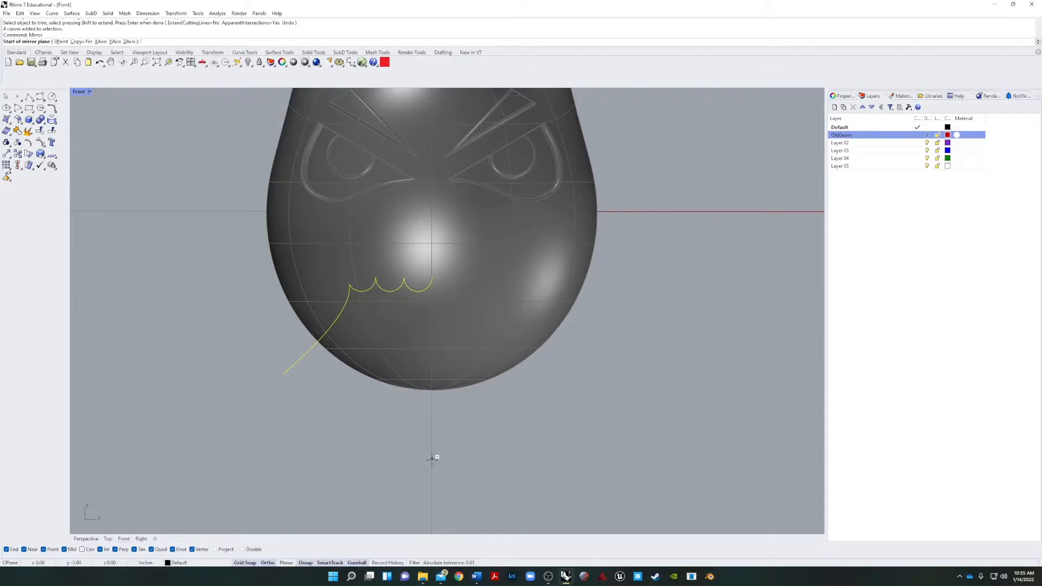
scroll(437, 316, up, 5)
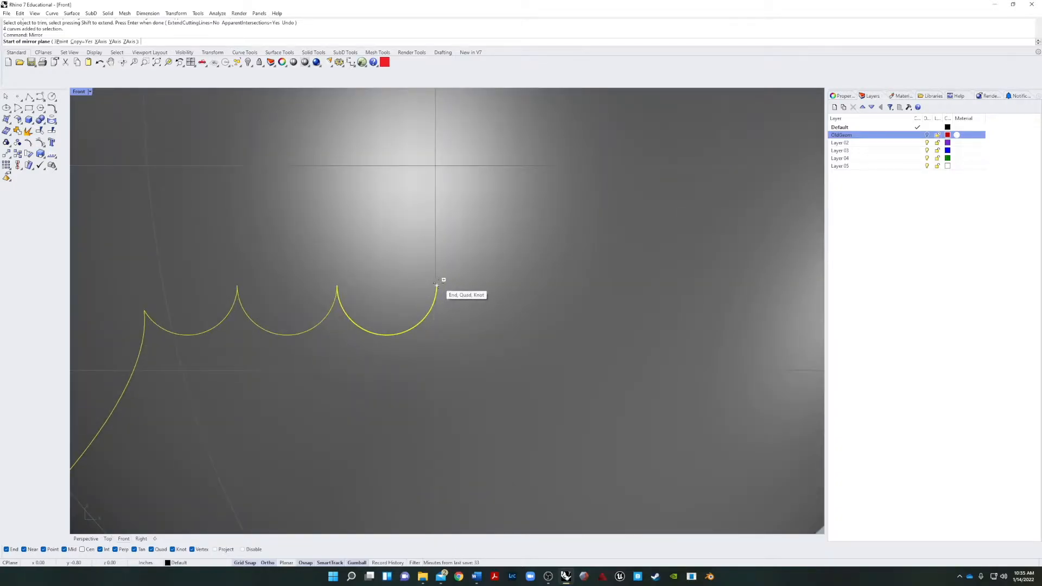
scroll(437, 285, down, 5)
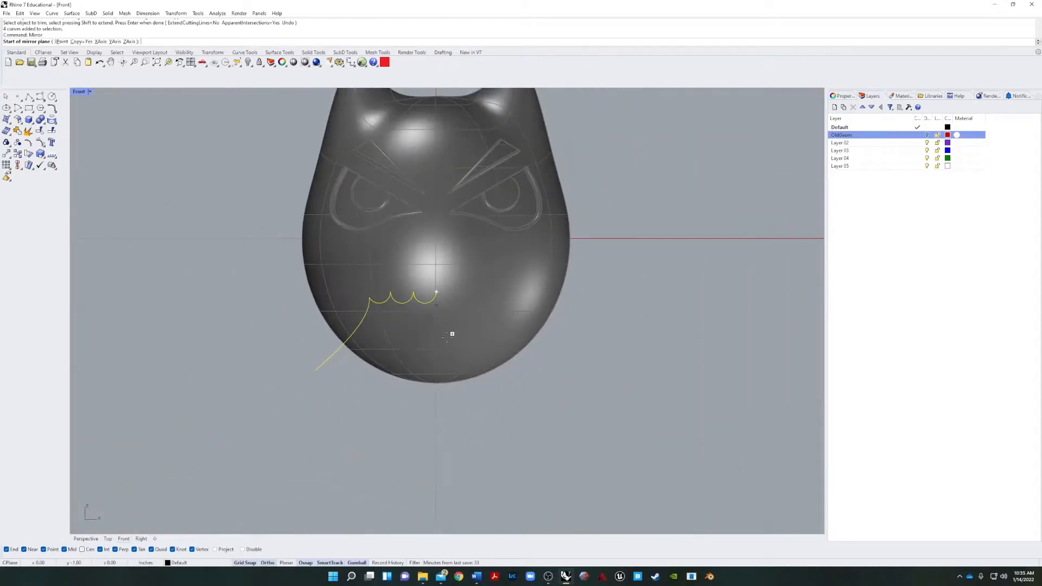
click(437, 434)
scroll(438, 431, down, 5)
click(437, 286)
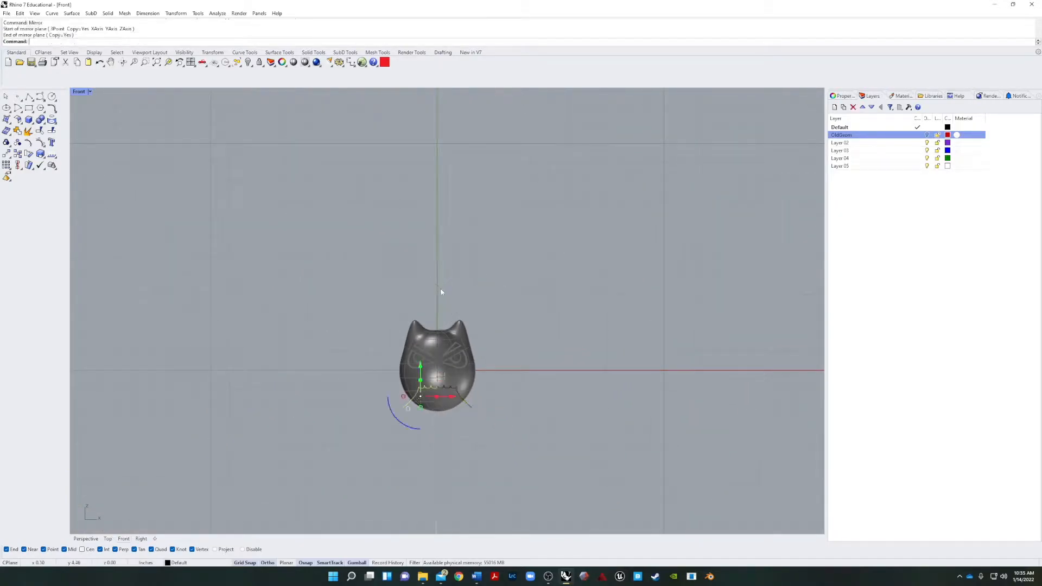
scroll(496, 448, up, 2)
scroll(496, 452, up, 3)
click(374, 390)
scroll(279, 313, up, 2)
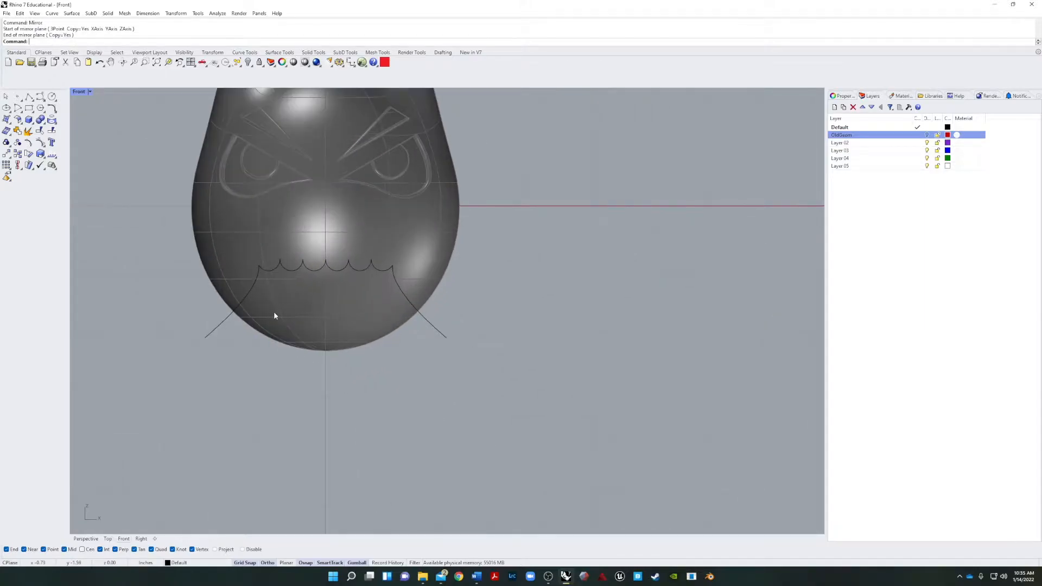
Move the eight mouth curves vertically from their shared centre endpoint to just above the cat ears.
right_drag(282, 360, 283, 424)
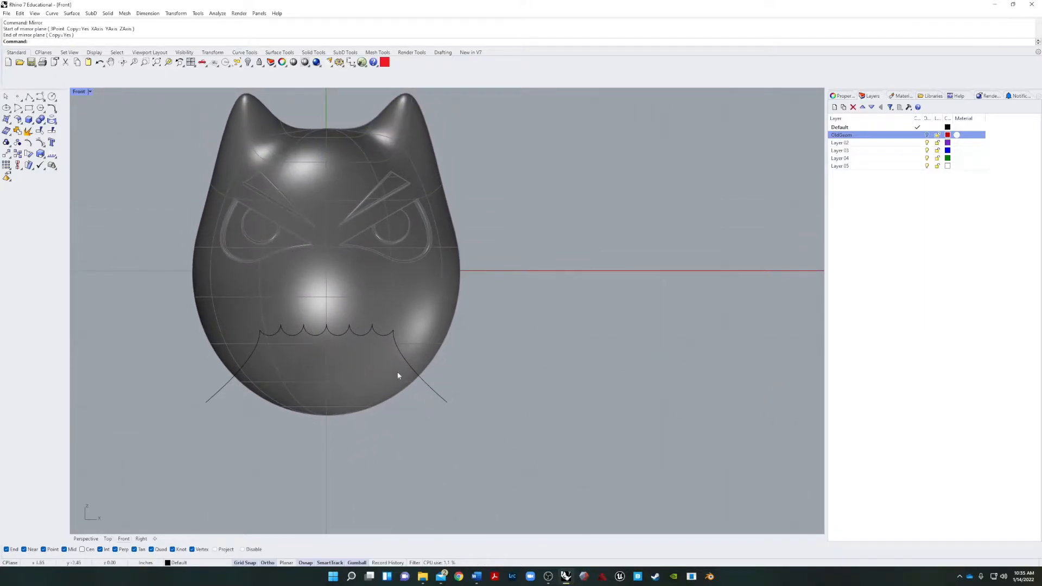
scroll(344, 295, up, 6)
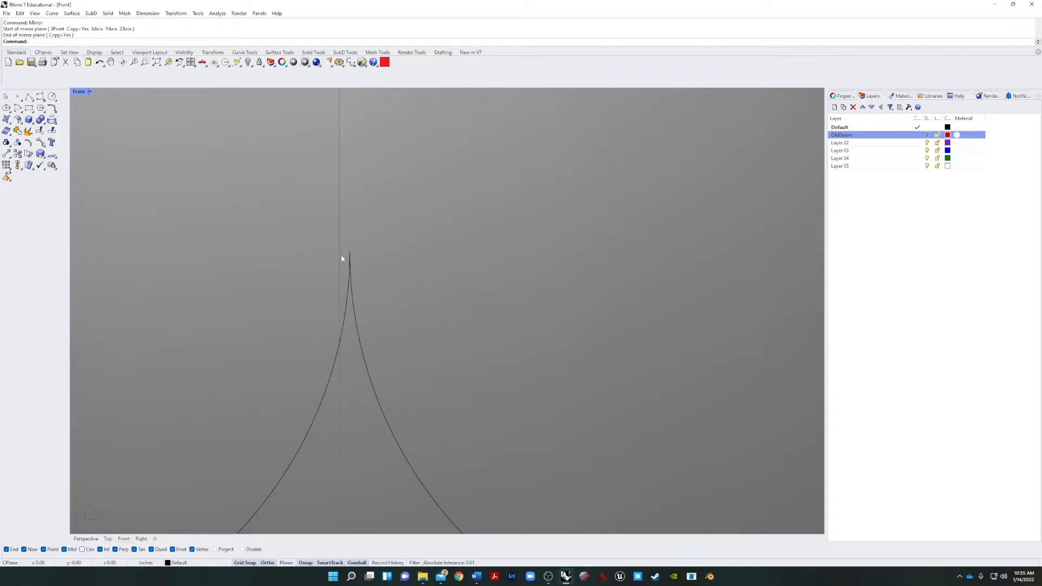
scroll(342, 259, down, 8)
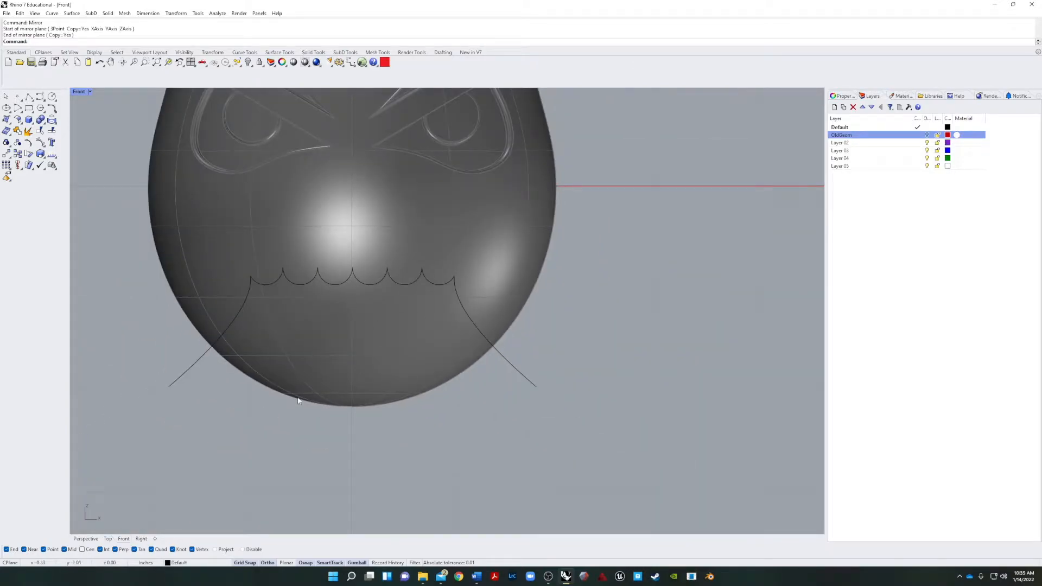
drag(135, 437, 597, 239)
scroll(414, 263, up, 3)
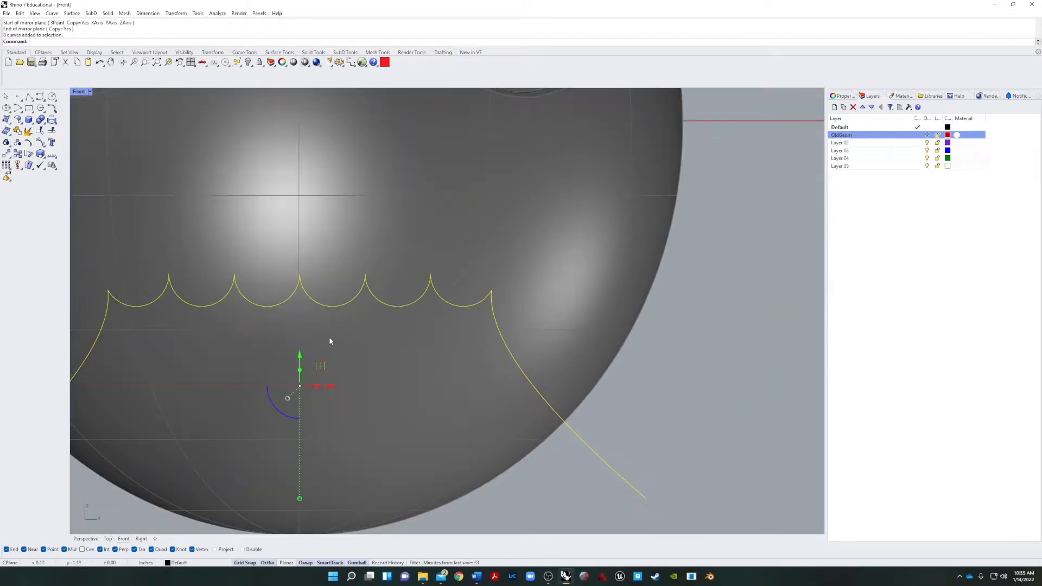
scroll(327, 335, up, 3)
scroll(277, 221, up, 2)
scroll(270, 213, down, 4)
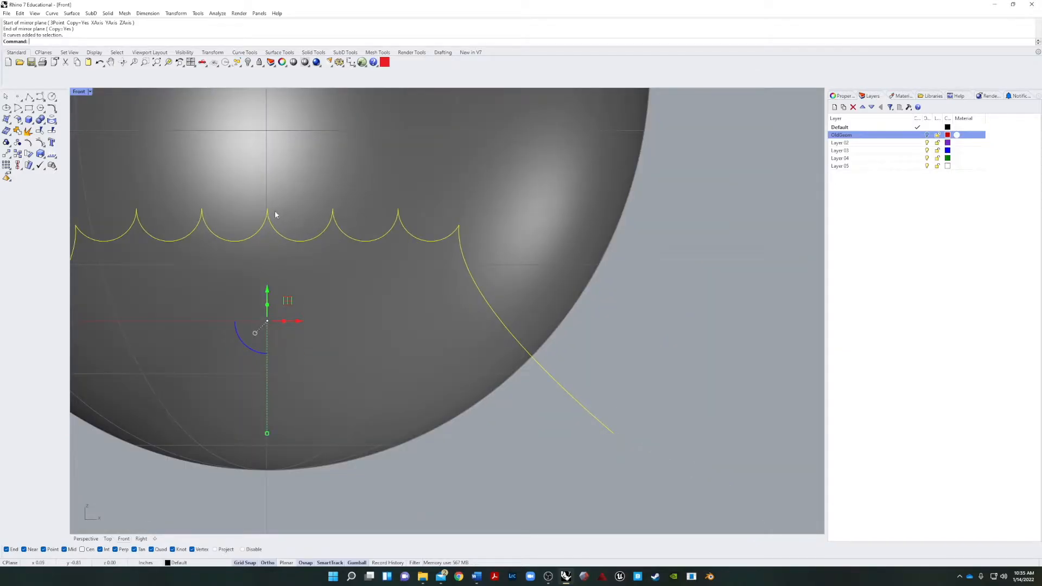
key(Return)
click(268, 210)
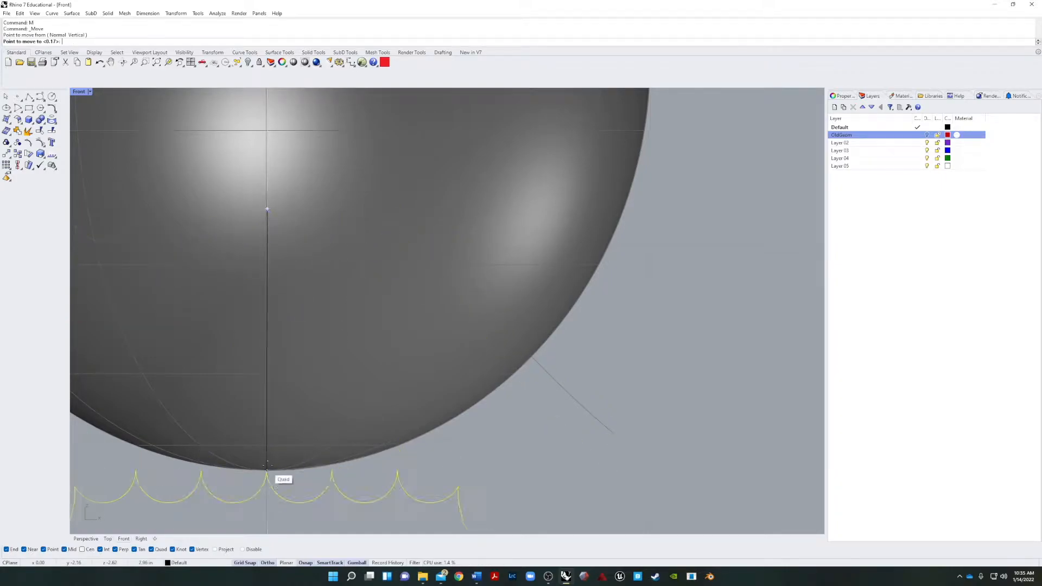
scroll(267, 480, down, 4)
scroll(267, 461, up, 4)
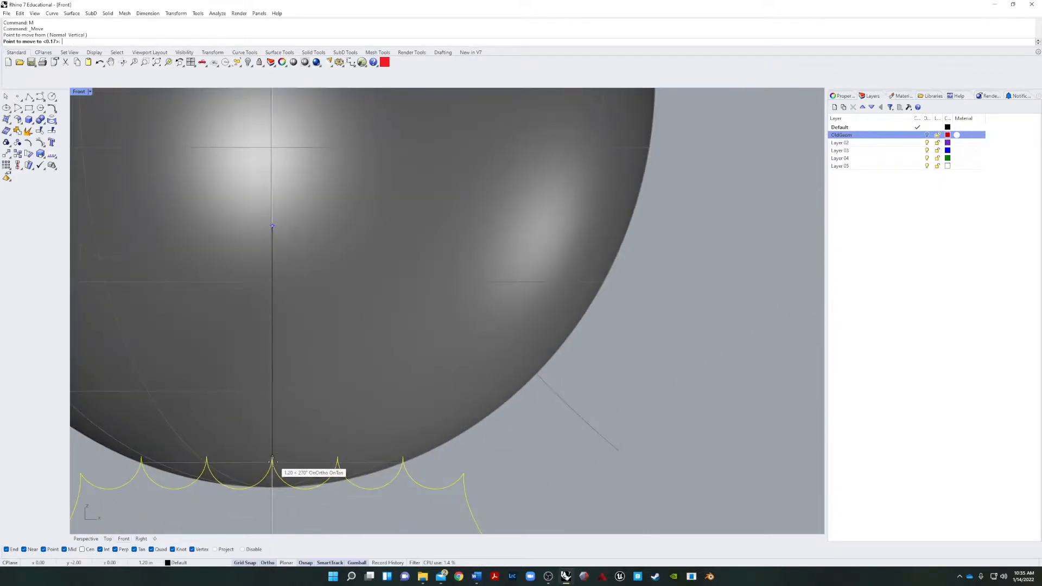
scroll(271, 401, down, 5)
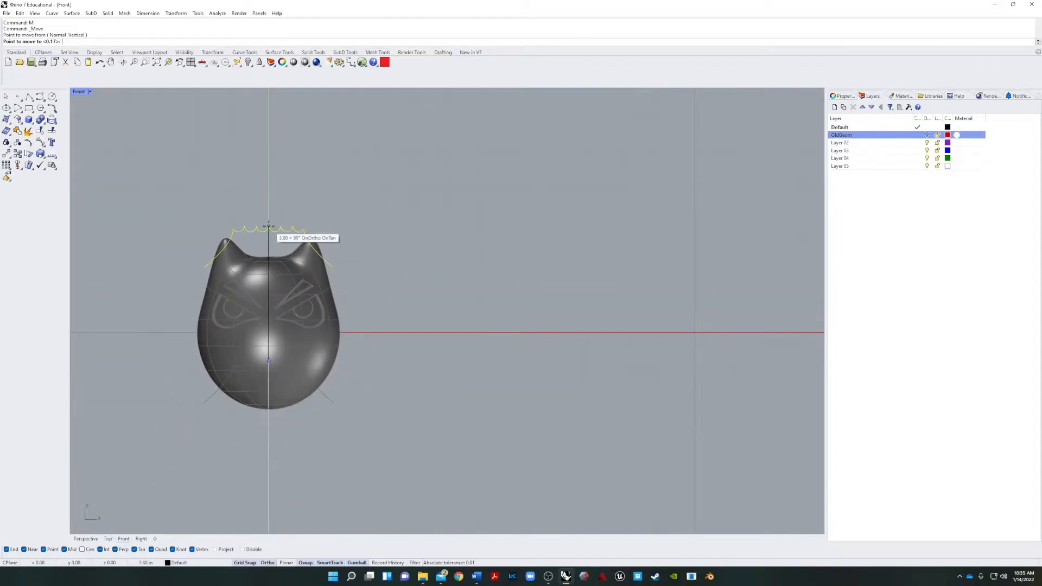
scroll(275, 233, up, 3)
click(286, 227)
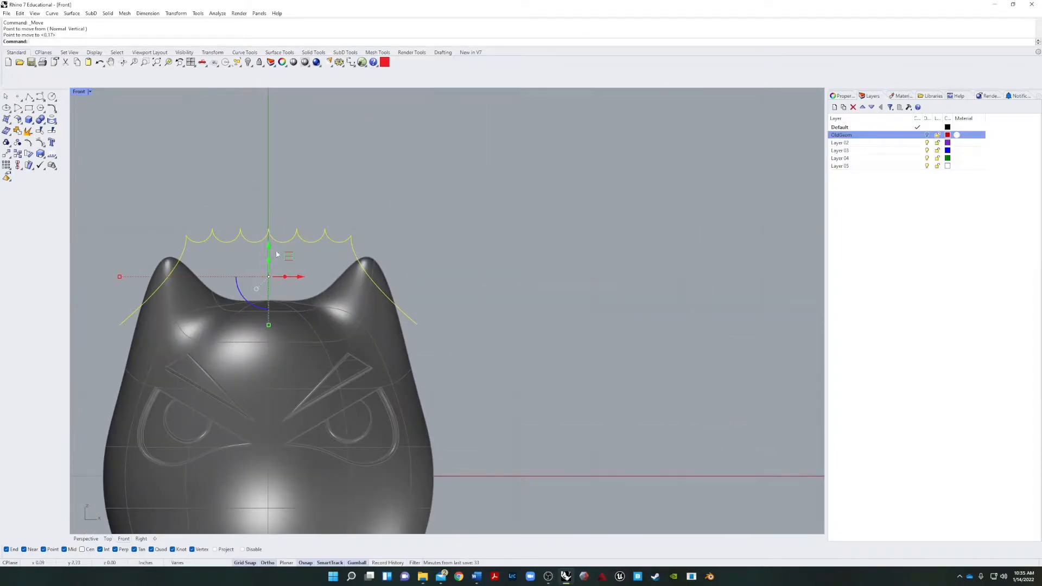
Bring the eight curves down over the lower face, turn off Grid Snap, and adjust their height freely across the mouth area.
scroll(271, 247, down, 3)
drag(270, 230, 372, 436)
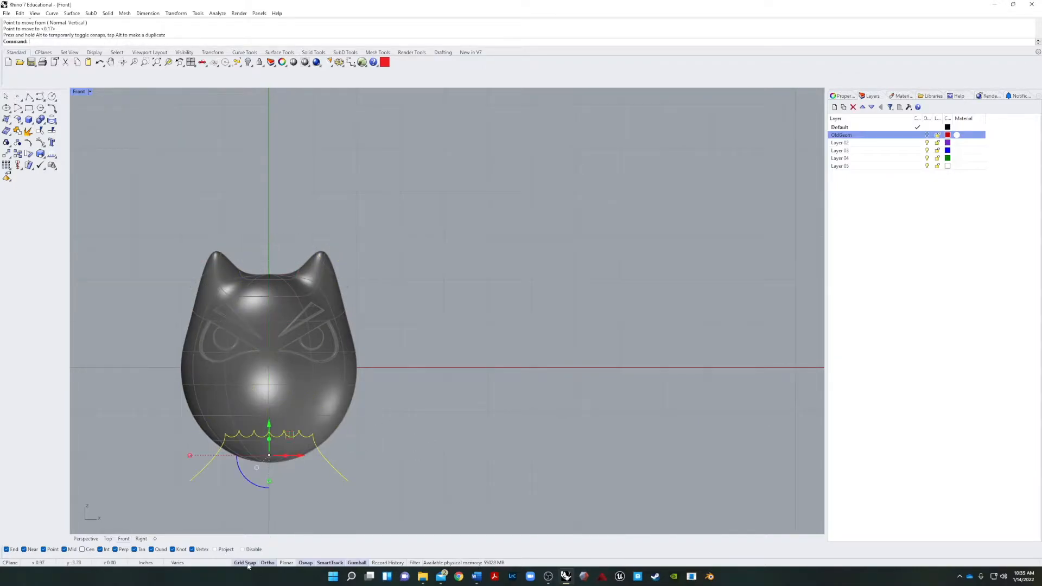
click(245, 562)
mouse_move(267, 422)
mouse_down()
mouse_move(269, 404)
mouse_move(278, 433)
mouse_up()
click(449, 483)
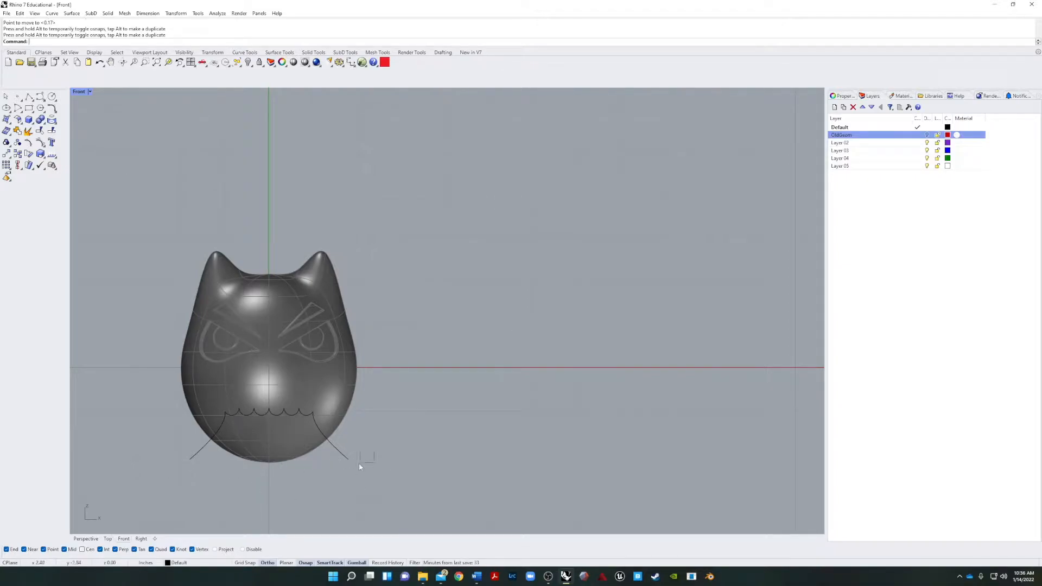
Draw a straight line joining the lower ends of the two cheek curves.
drag(337, 479, 336, 479)
shift+drag(229, 459, 165, 481)
click(219, 482)
scroll(187, 480, up, 5)
text(Line)
key(Return)
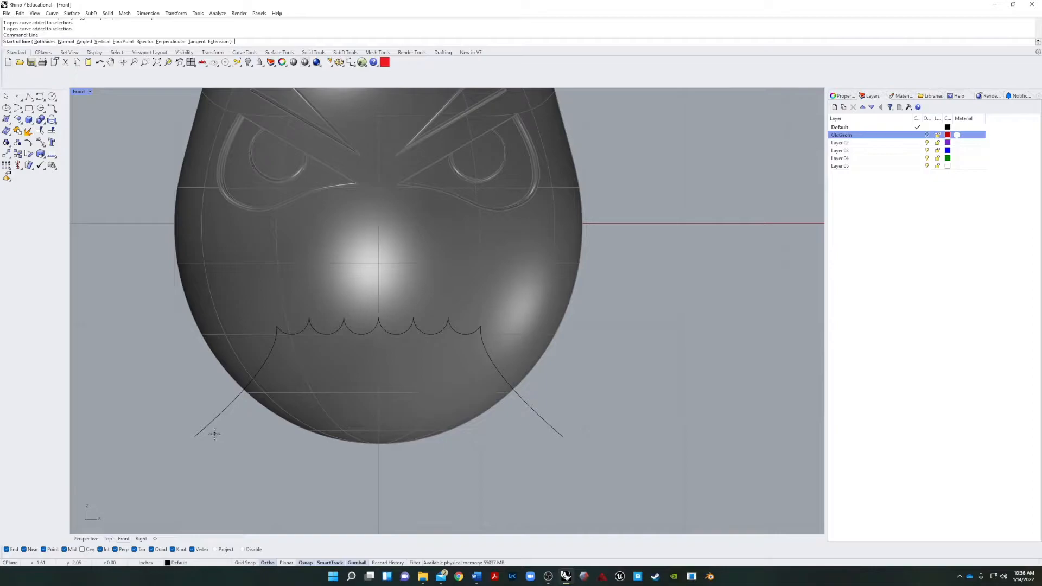
click(195, 435)
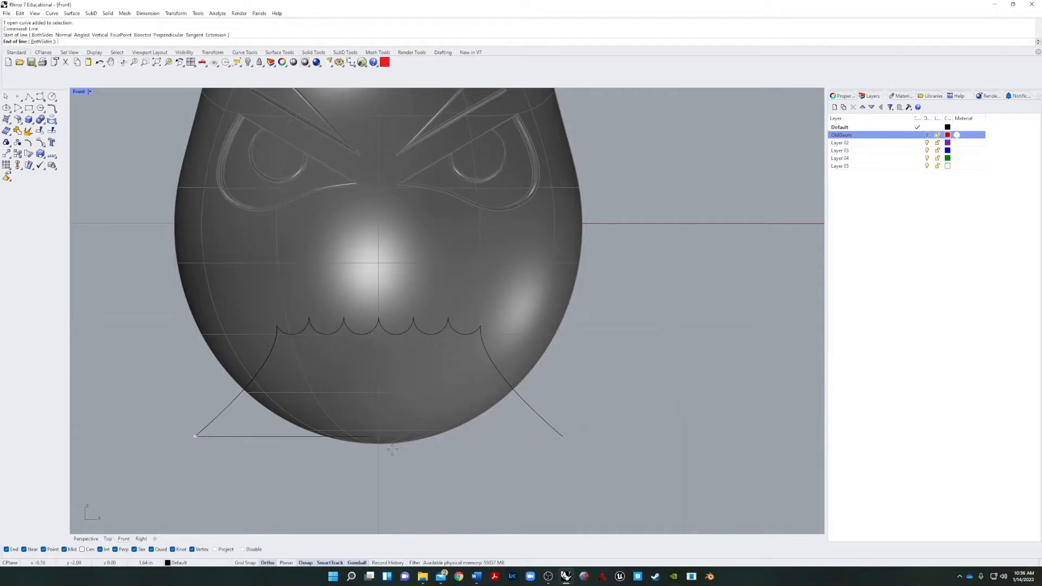
click(563, 437)
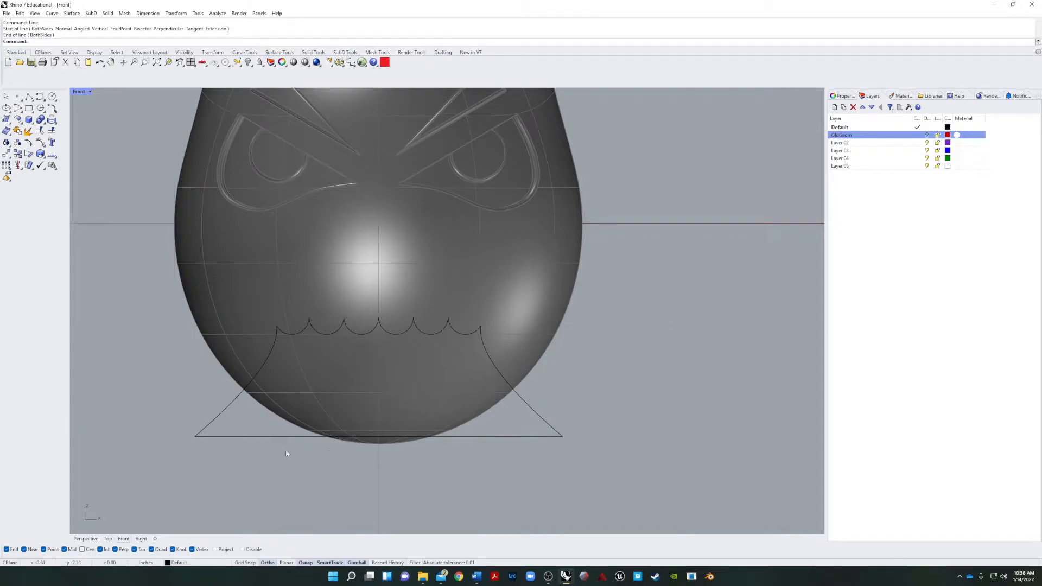
Stretch all nine profile curves vertically and lower them so the base line sits below the head.
drag(160, 479, 576, 310)
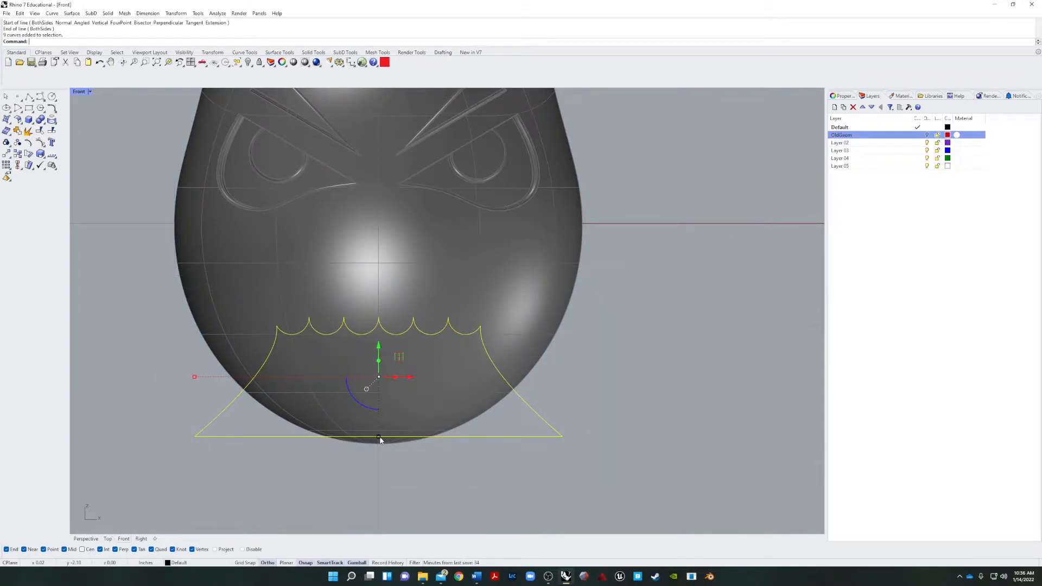
drag(379, 436, 383, 462)
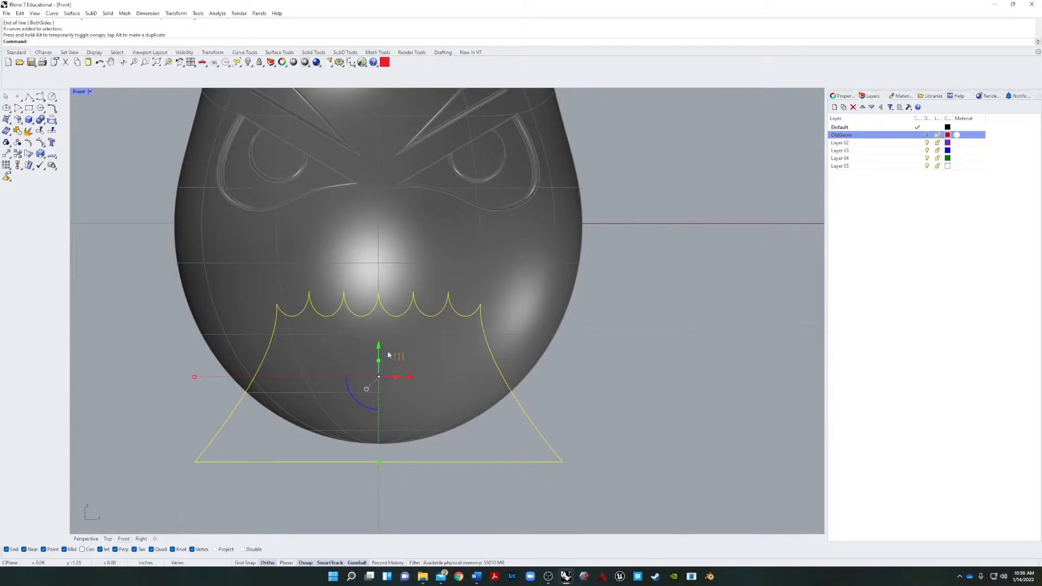
drag(380, 344, 457, 424)
click(582, 382)
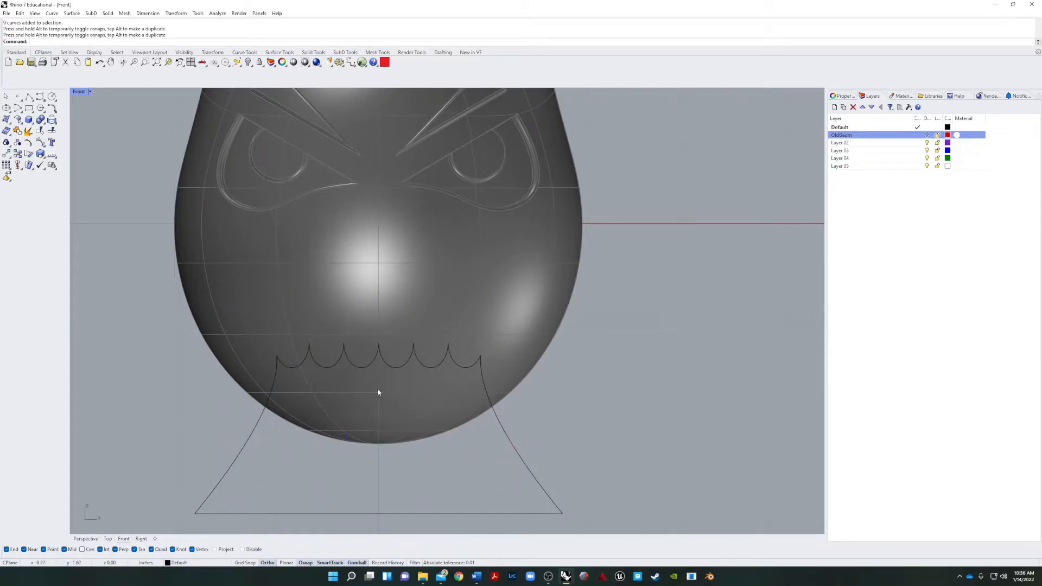
Join the nine mouth profile curves into one closed curve.
click(258, 442)
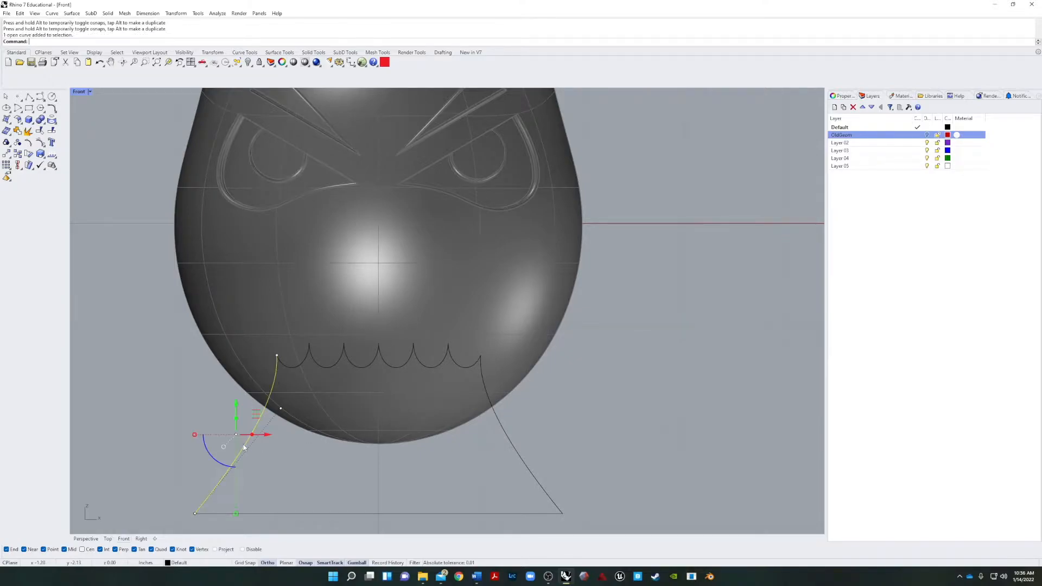
scroll(147, 282, down, 5)
drag(118, 396, 389, 288)
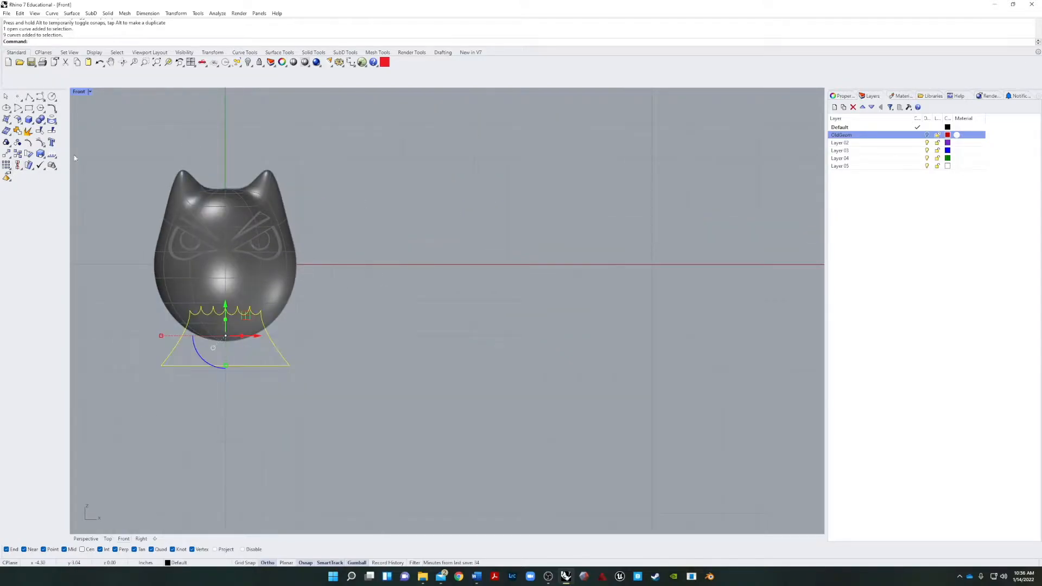
click(17, 131)
click(188, 363)
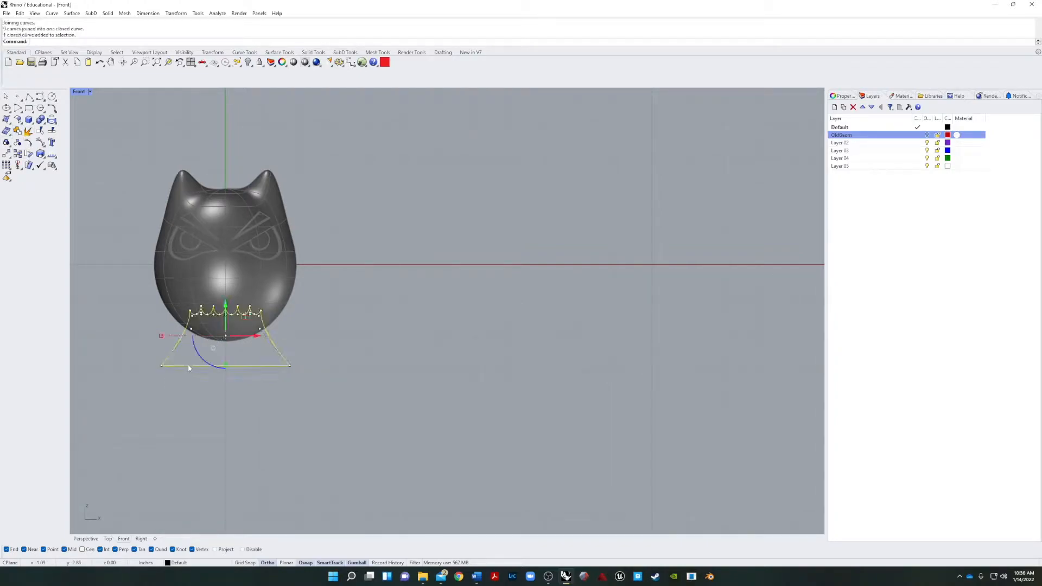
Raise the closed mouth profile slightly on the head and disable all object snaps.
drag(227, 308, 323, 328)
click(320, 473)
click(243, 550)
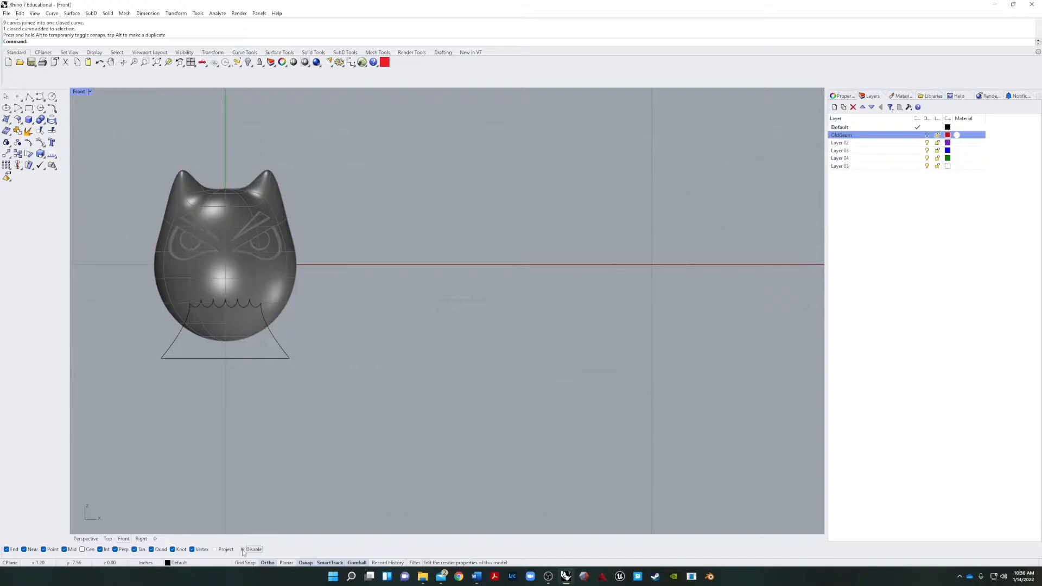
In the Perspective view, extrude the closed mouth profile along the Y axis until it passes through the front of the head.
click(196, 360)
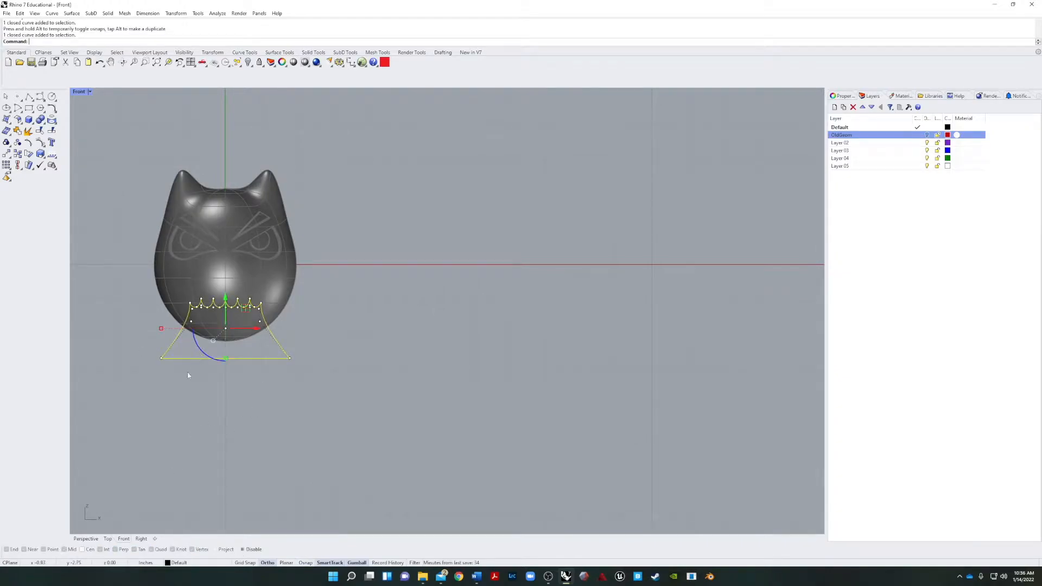
click(86, 539)
scroll(261, 454, down, 5)
right_drag(502, 440, 428, 444)
click(379, 483)
click(379, 453)
drag(425, 440, 492, 466)
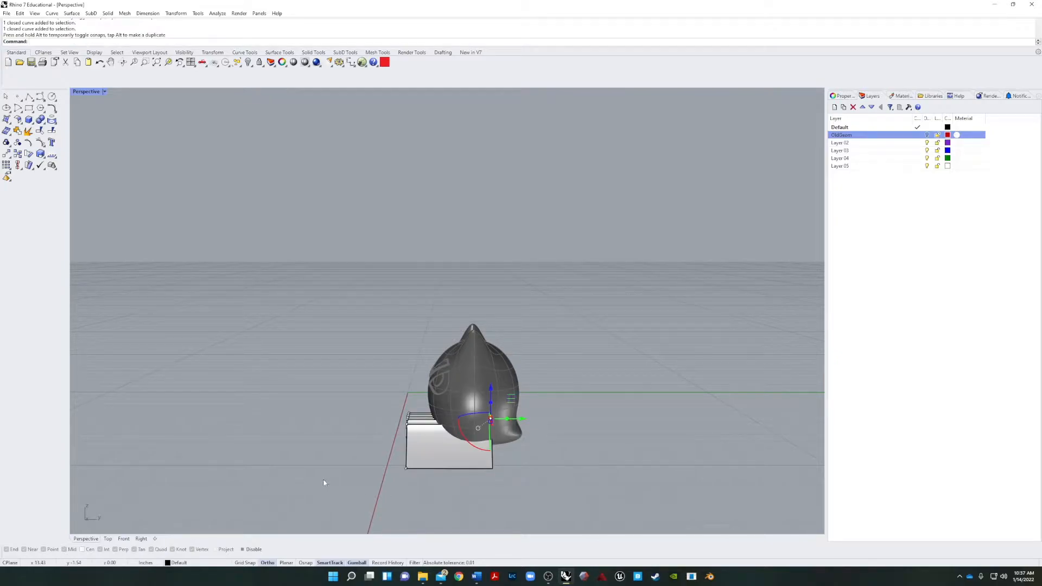
Cap the open ends of the scalloped mouth extrusion to make it a closed solid.
click(325, 484)
right_drag(370, 495, 468, 492)
scroll(271, 495, up, 7)
shift+right_drag(287, 497, 196, 448)
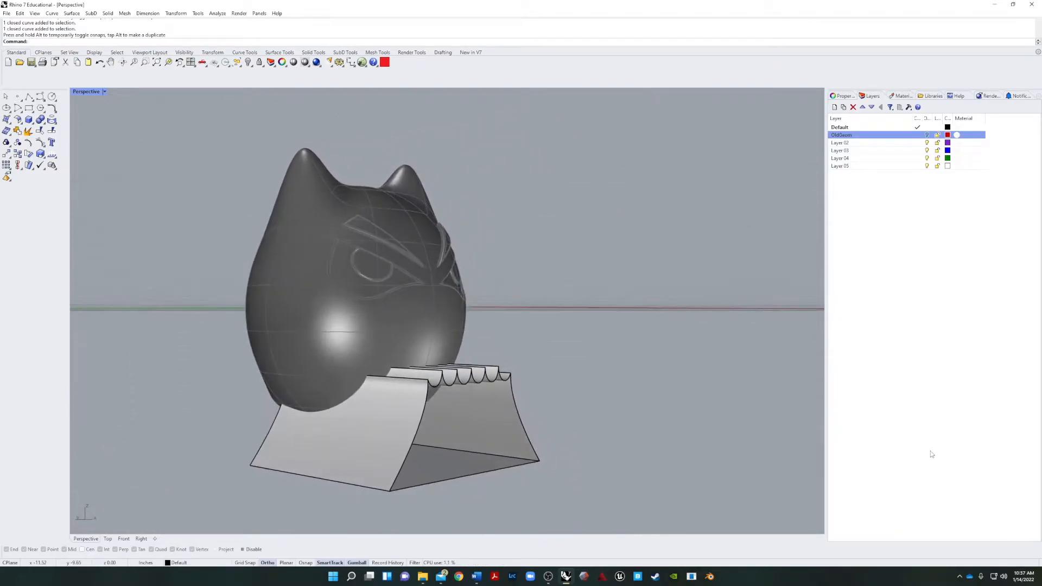
click(891, 387)
right_drag(760, 386, 477, 428)
click(389, 421)
text(C)
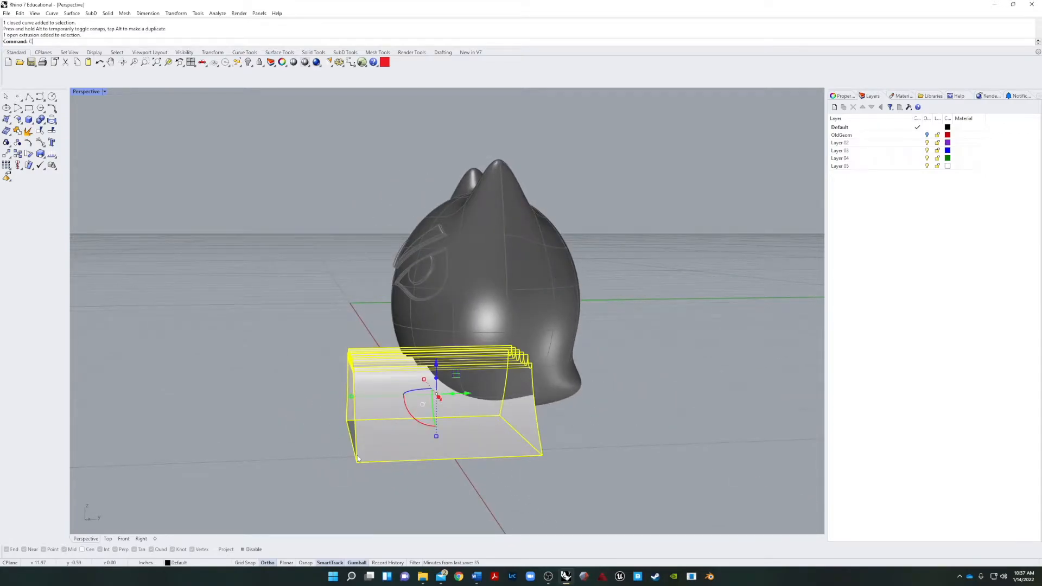
text(ap)
key(Return)
Move the capped mouth solid back along the Y axis, deeper into the head and away from its profile curve.
click(302, 486)
right_drag(302, 487, 551, 456)
click(550, 434)
drag(439, 407, 436, 438)
click(313, 465)
right_drag(292, 454, 268, 435)
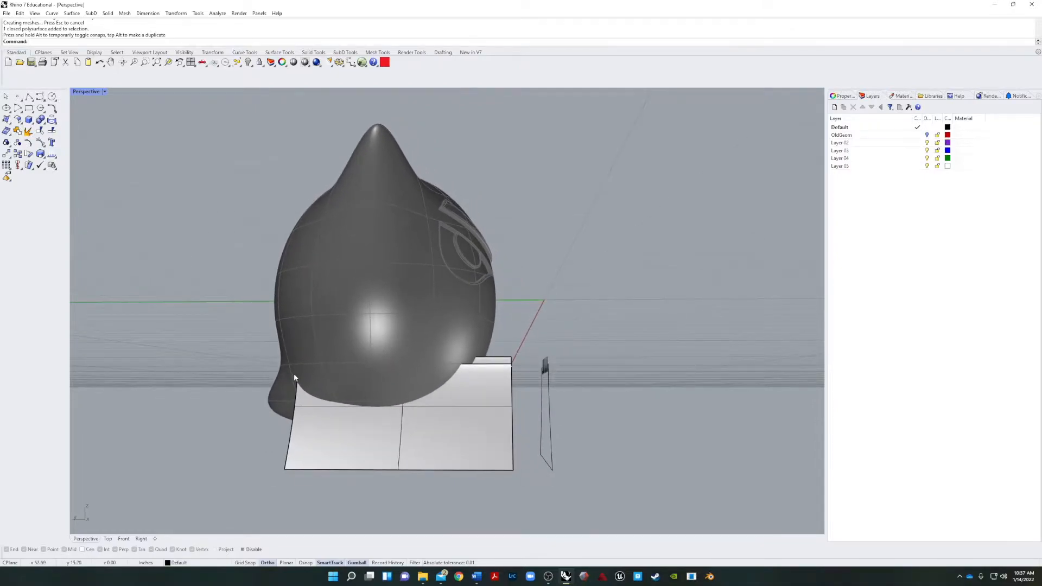
right_drag(296, 379, 330, 374)
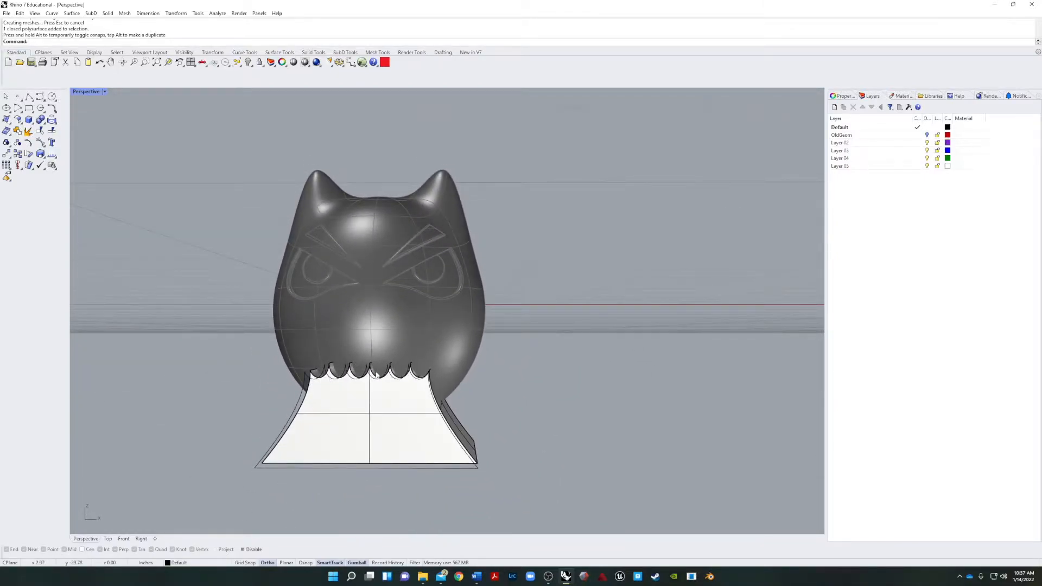
right_drag(553, 393, 556, 443)
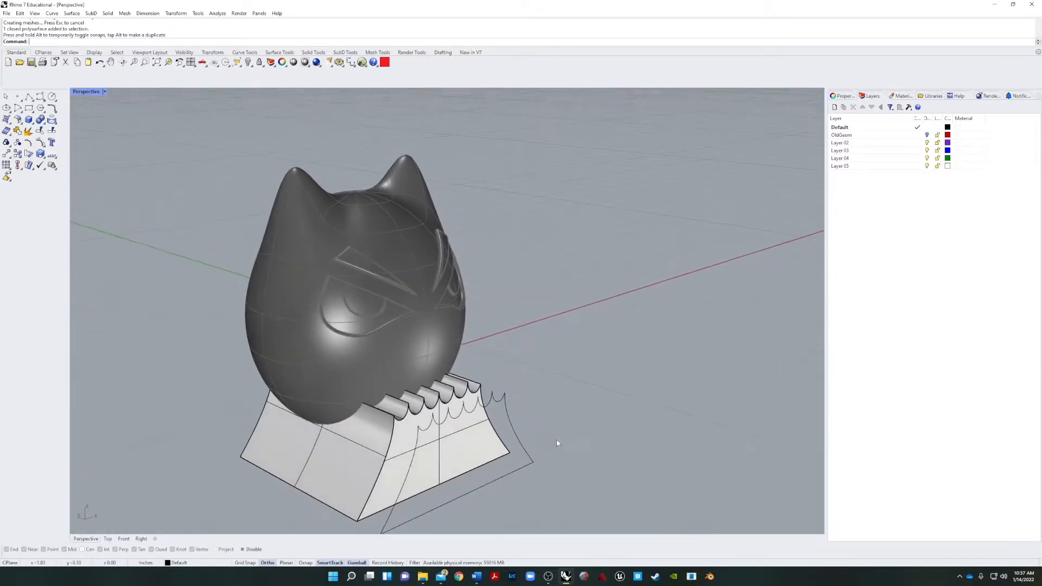
Move the closed scalloped profile curve to the OldGeom layer.
click(525, 453)
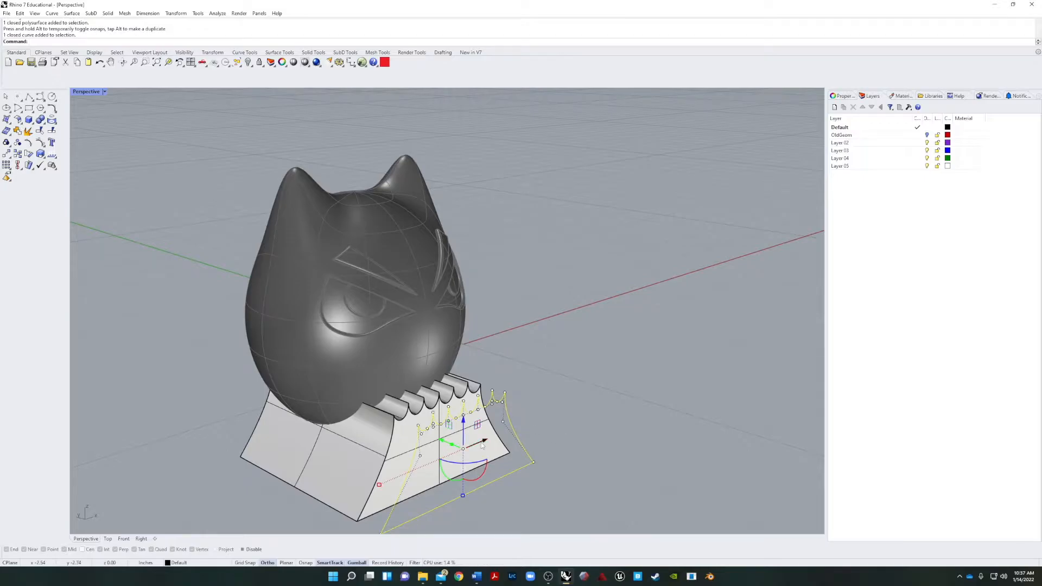
right_click(857, 137)
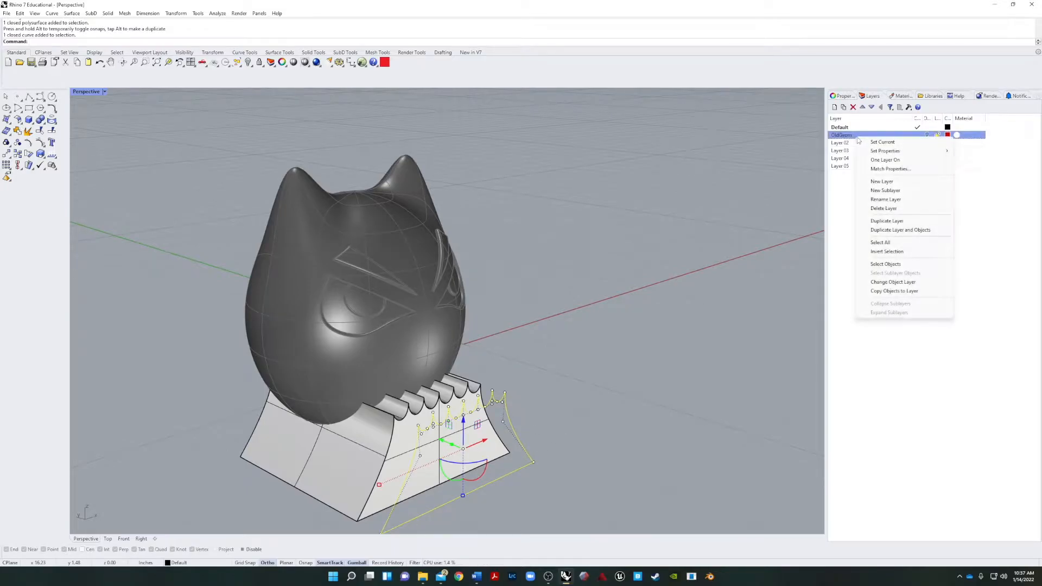
click(896, 282)
Explode the capped mouth solid and delete its planar front face.
right_drag(610, 311, 514, 334)
click(370, 407)
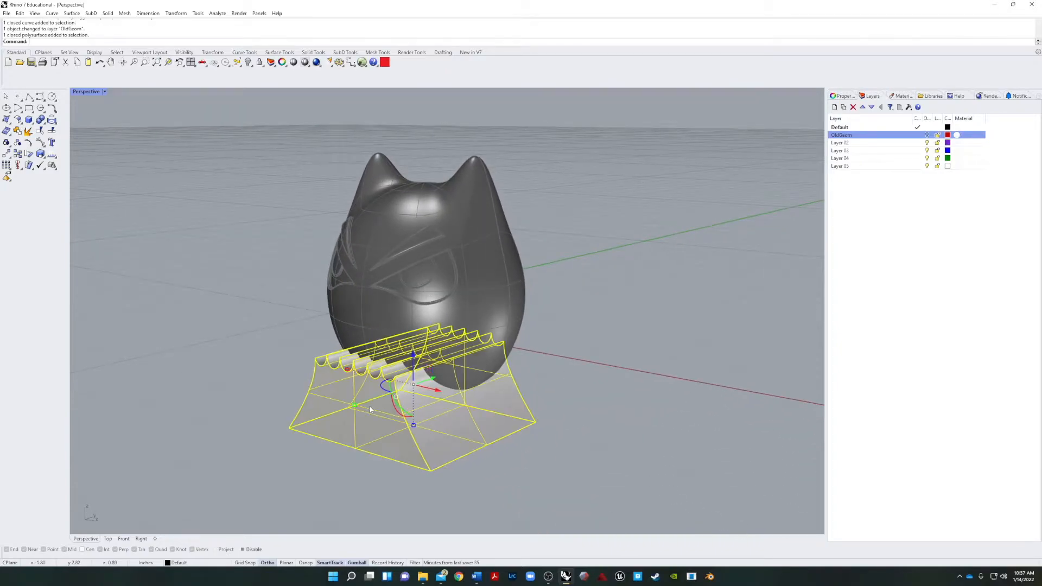
click(28, 131)
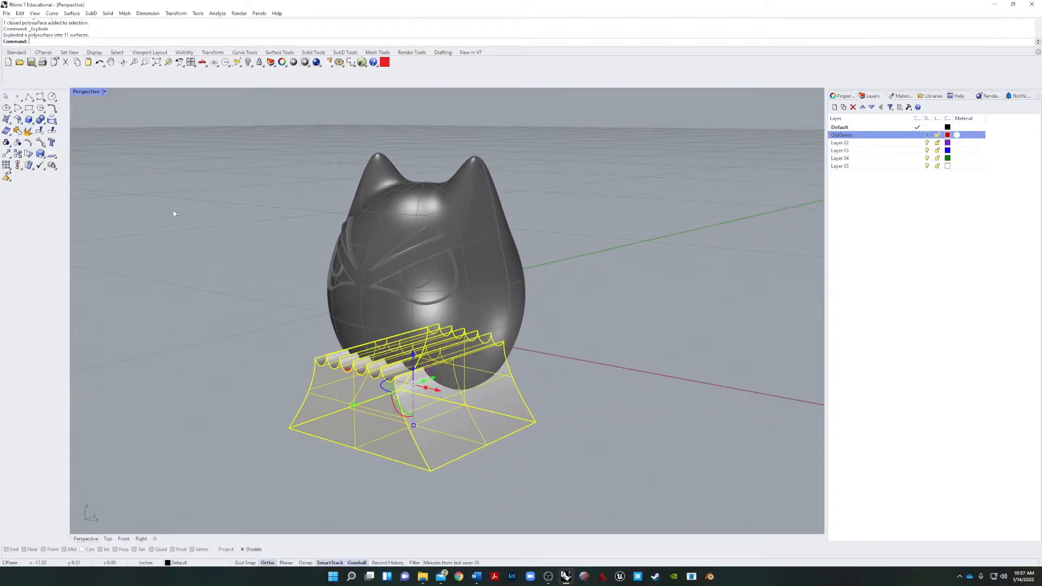
click(346, 415)
key(Delete)
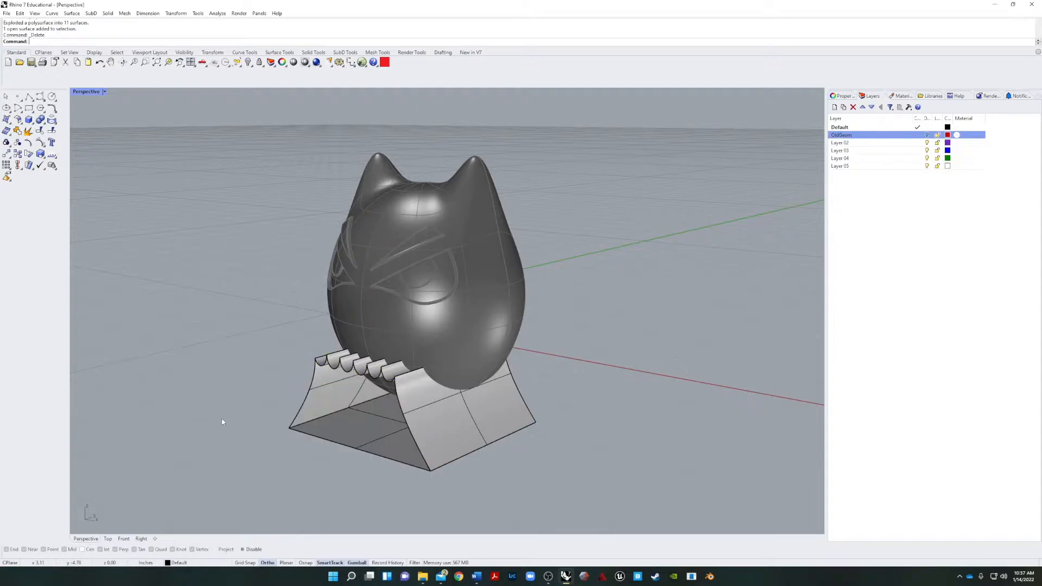
Join the remaining surfaces of the exploded mouth solid into one open polysurface.
right_drag(222, 419, 242, 464)
drag(192, 482, 526, 365)
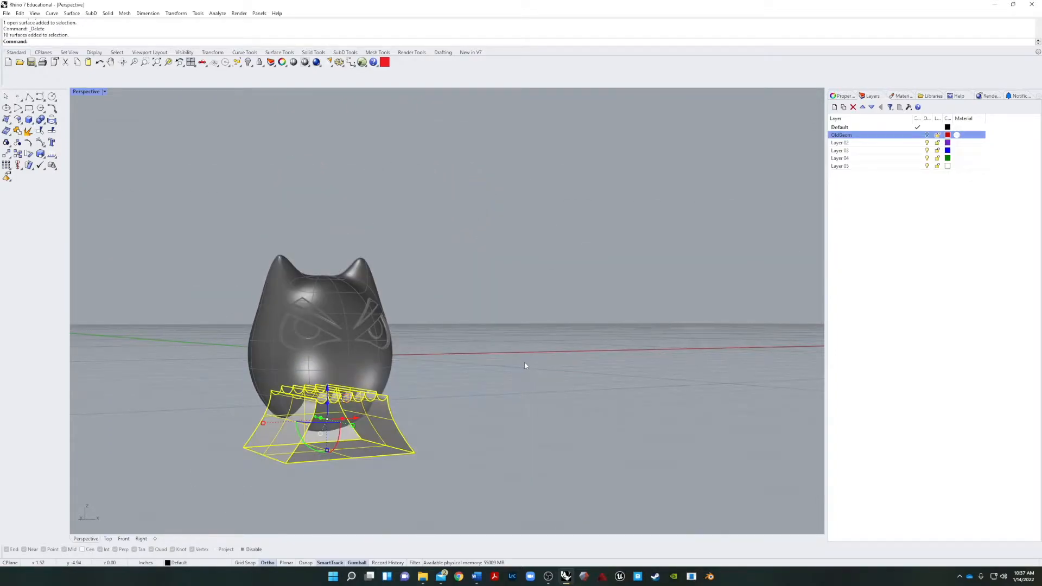
click(17, 130)
right_drag(285, 380, 375, 404)
scroll(345, 406, up, 5)
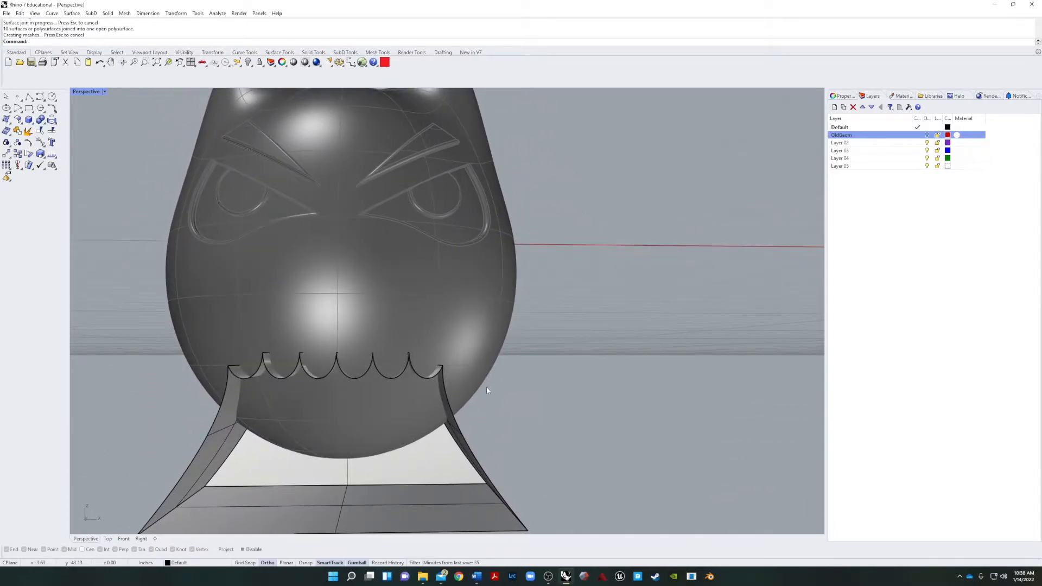
Cancel the started Split command and unlock the head.
key(Return)
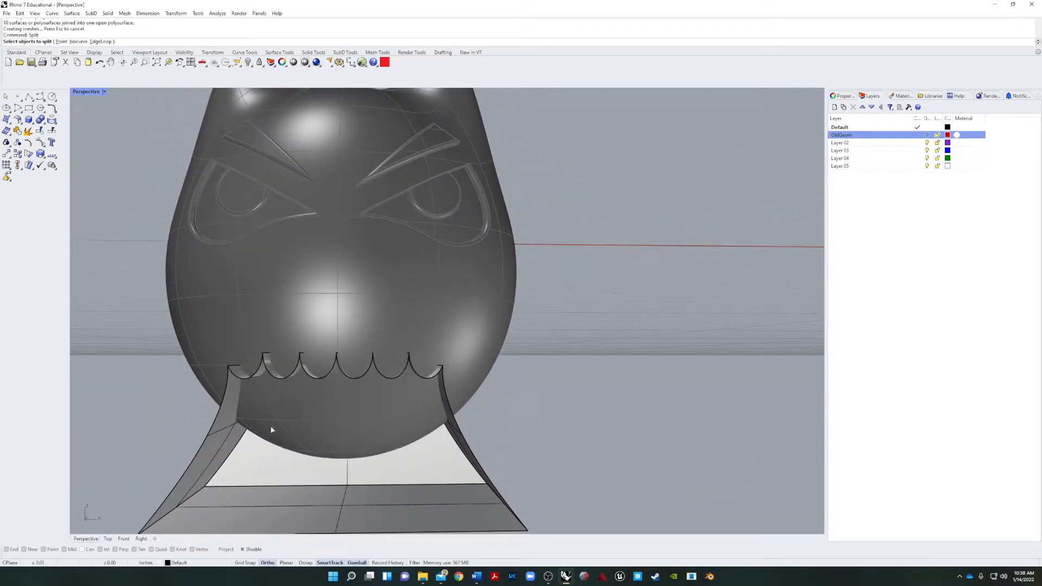
key(Escape)
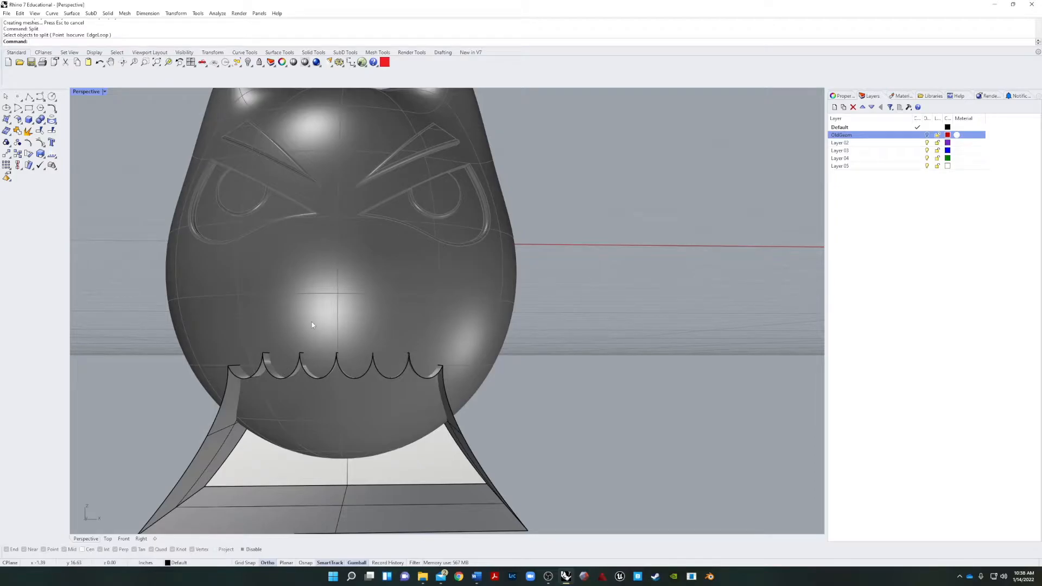
text(Unlock)
key(Return)
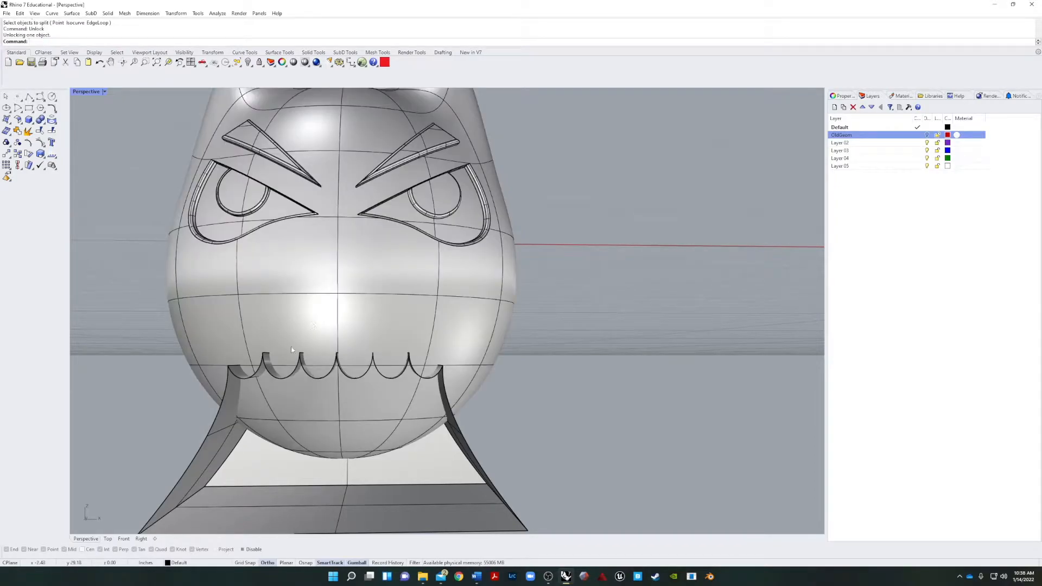
right_drag(675, 405, 642, 406)
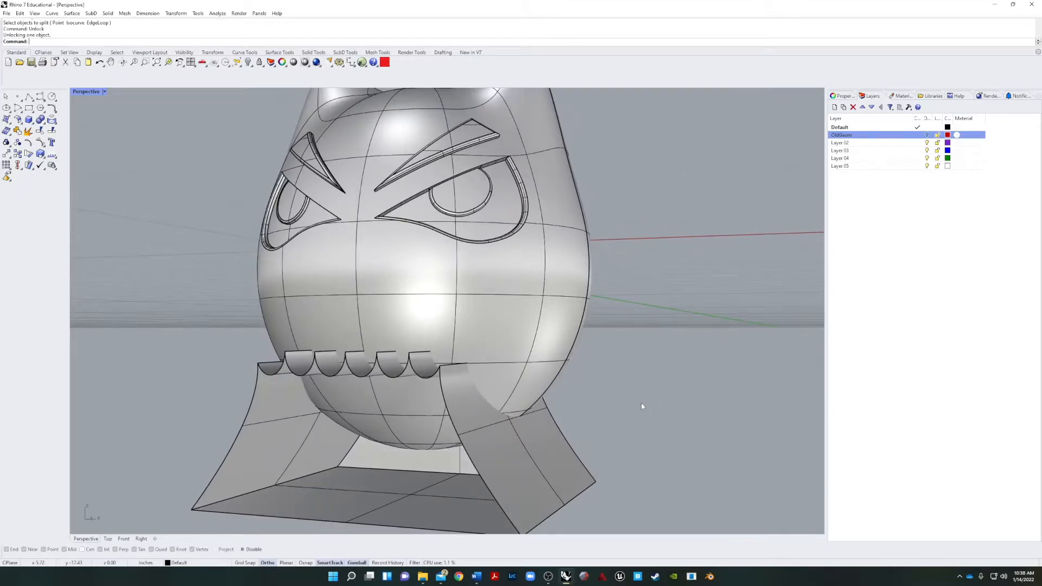
Split the head using the open scalloped mouth polysurface as the cutting object.
text(Split)
key(Return)
click(501, 318)
key(Return)
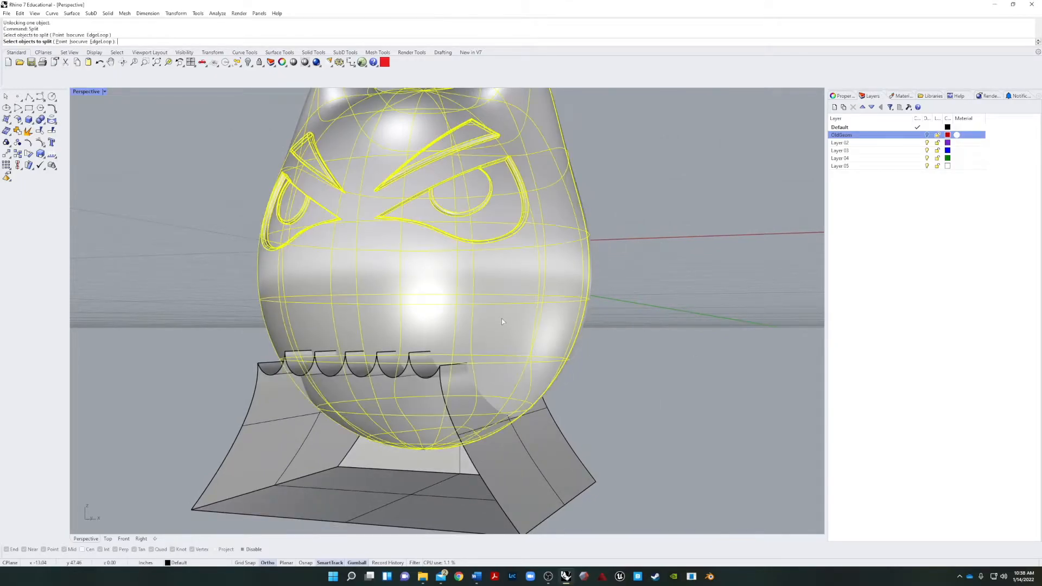
click(554, 458)
key(Return)
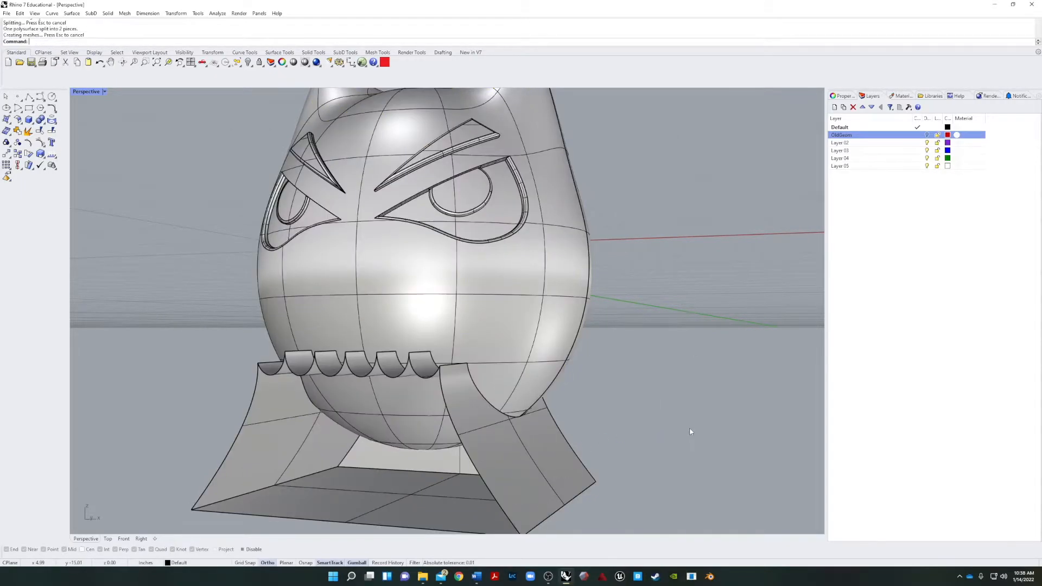
Move the scalloped cutting polysurface to the OldGeom layer.
mouse_move(691, 429)
right_down()
mouse_move(626, 459)
mouse_move(568, 437)
mouse_move(685, 440)
right_up()
click(490, 476)
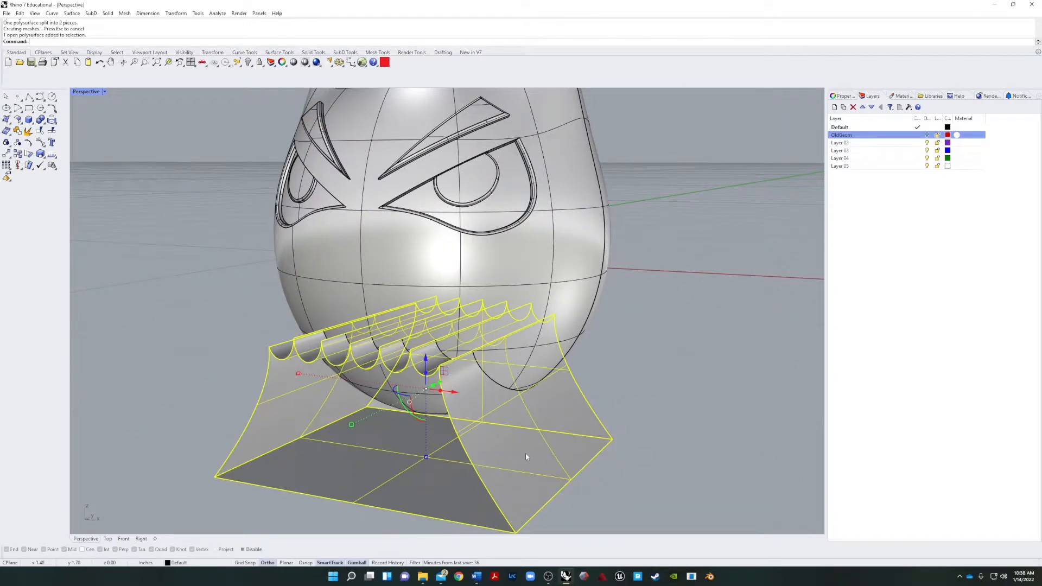
right_click(881, 138)
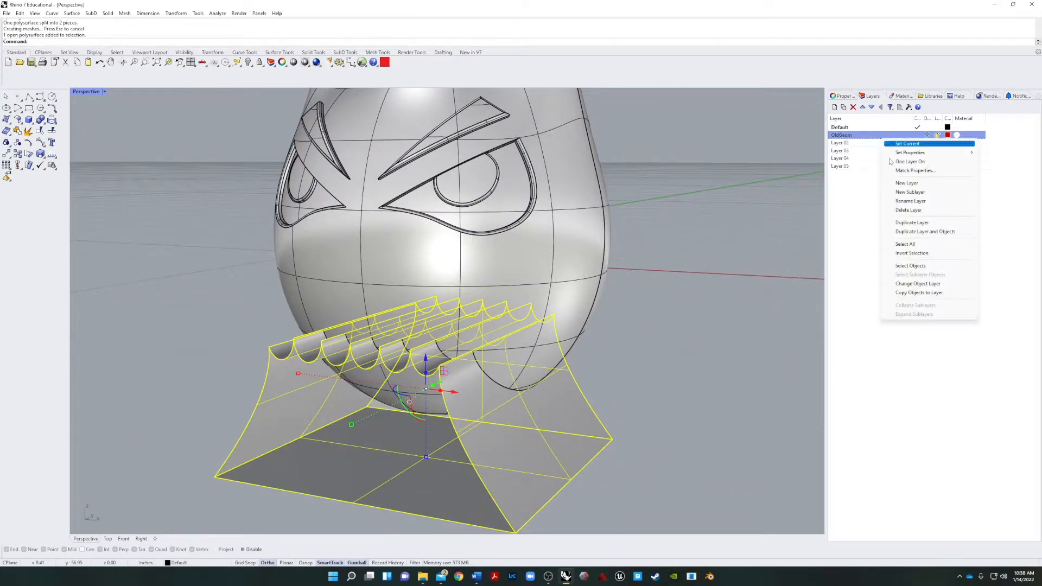
click(914, 284)
Examine the scalloped cut on the lower part of the head from several angles and check the split-off piece.
right_drag(663, 363, 529, 415)
scroll(745, 439, up, 6)
right_drag(745, 439, 435, 358)
scroll(435, 358, up, 8)
click(342, 409)
key(Escape)
mouse_move(340, 442)
right_down()
mouse_move(315, 447)
mouse_move(347, 456)
right_up()
right_drag(441, 390, 364, 407)
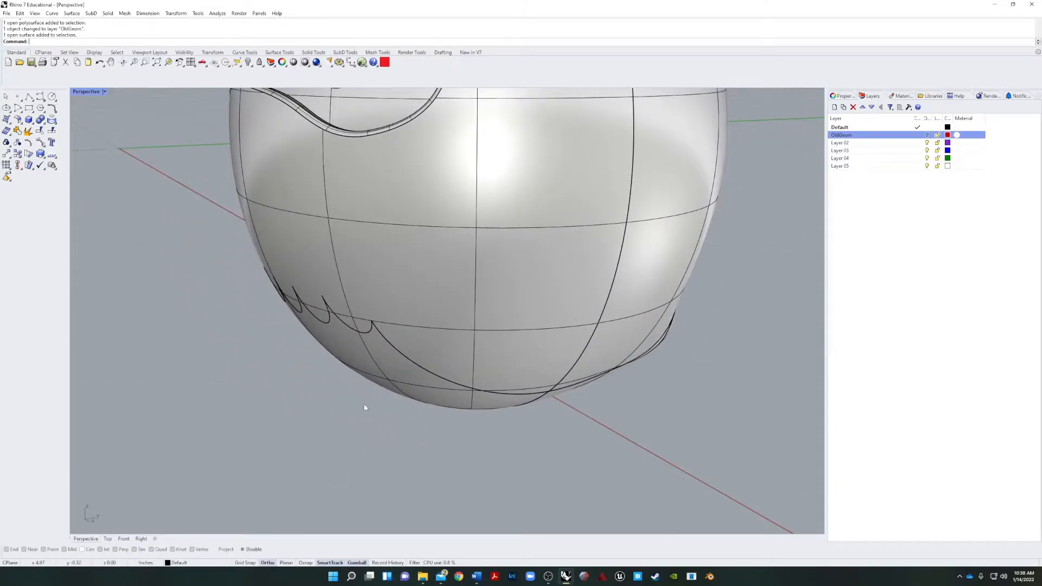
Offset the split-off jaw surface inward as a solid, with all directions flipped and a distance of 1/8 inch.
key(Return)
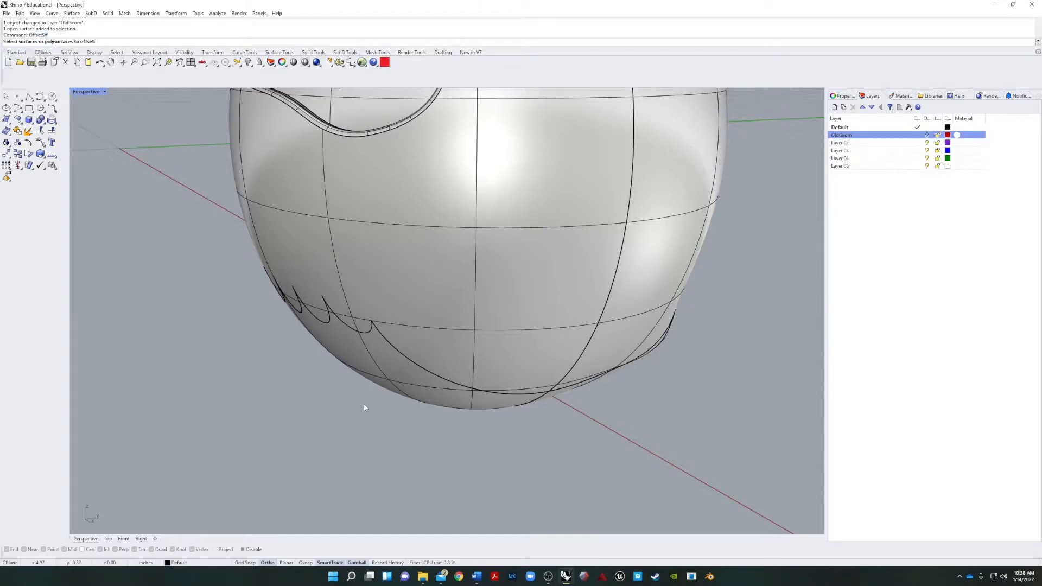
click(366, 360)
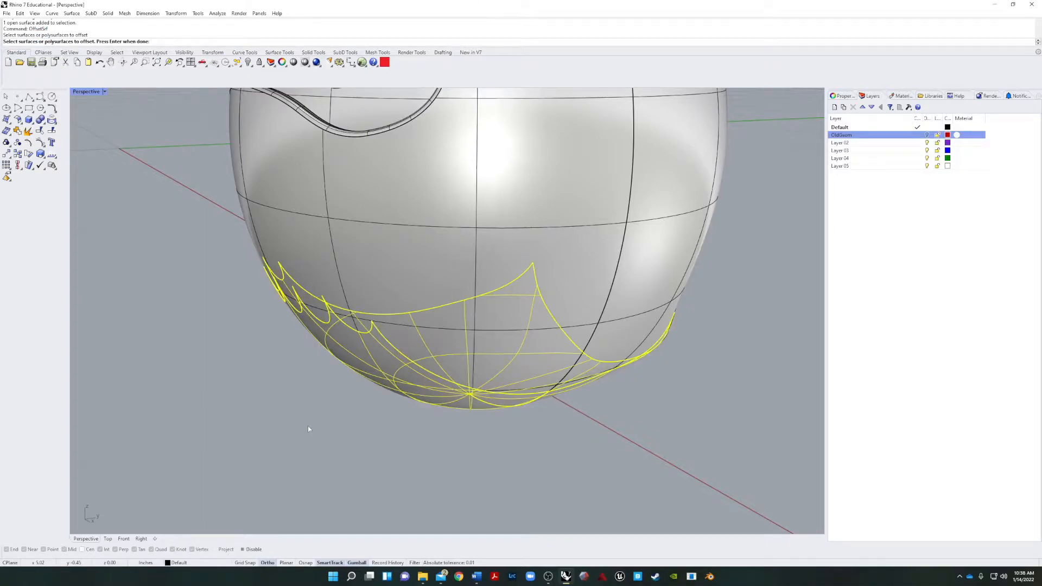
key(Return)
click(360, 43)
right_drag(287, 401, 215, 390)
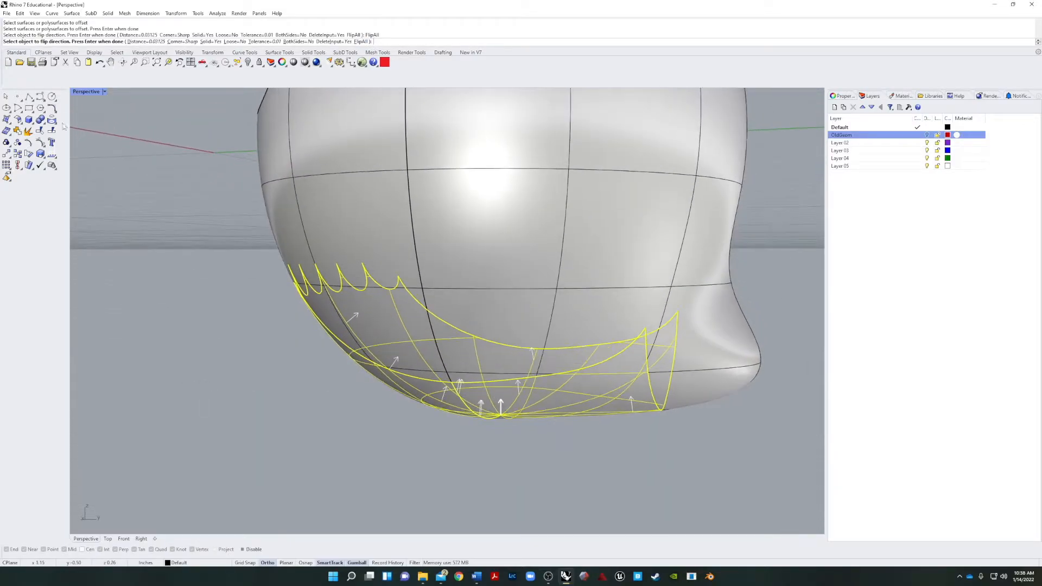
click(144, 42)
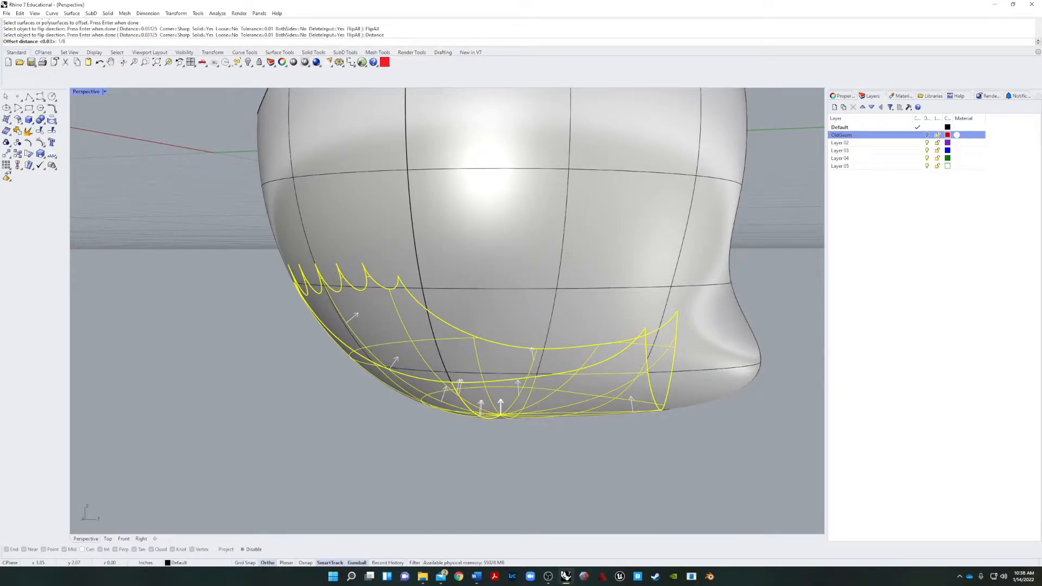
key(Return)
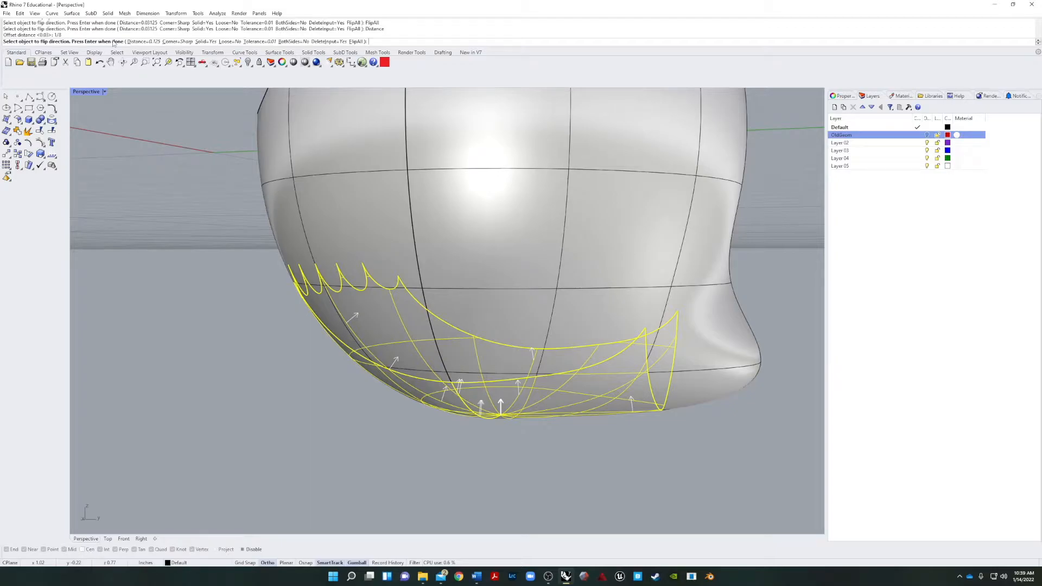
key(Return)
Explode the offset jaw solid and delete its two outer surfaces.
right_drag(343, 322, 488, 285)
right_drag(349, 332, 451, 327)
click(452, 327)
click(29, 131)
click(380, 363)
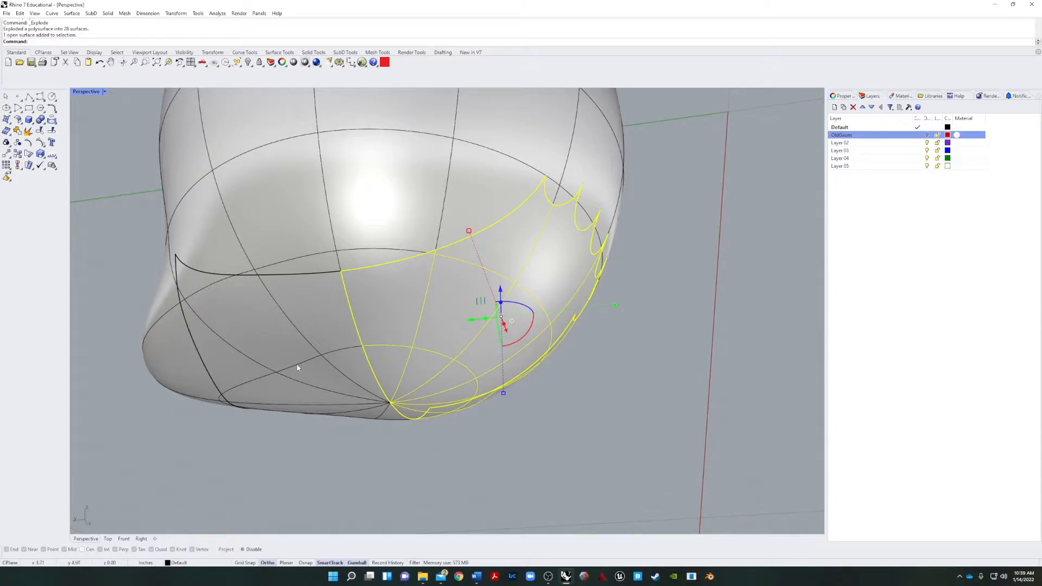
key(Delete)
click(318, 361)
key(Delete)
Join the remaining inset jaw surfaces with the head into one polysurface.
right_drag(320, 369, 364, 362)
click(369, 366)
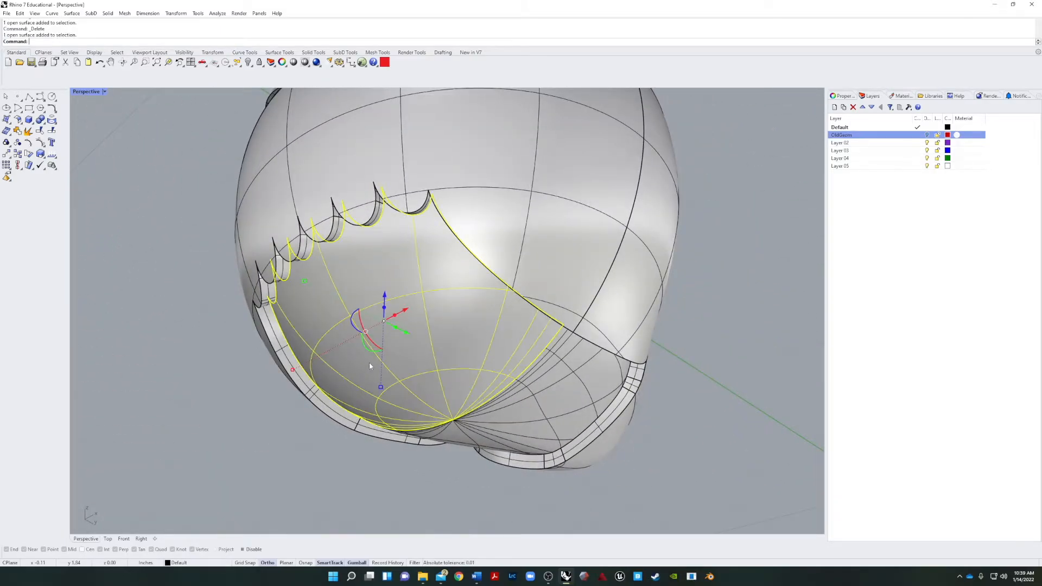
key(Escape)
right_drag(422, 380, 165, 473)
drag(164, 471, 483, 326)
right_drag(496, 391, 483, 365)
shift+click(386, 306)
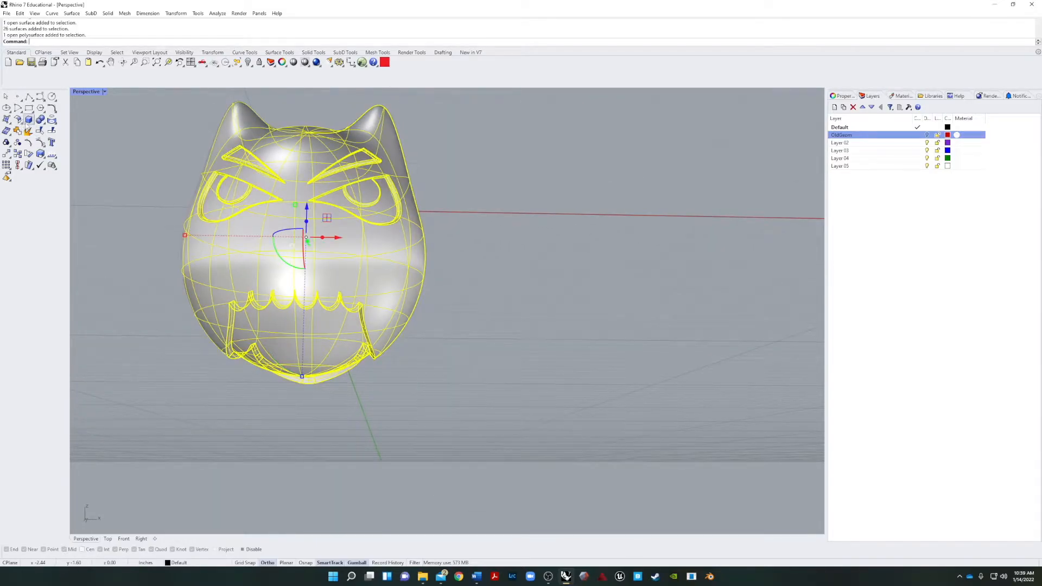
click(17, 131)
Switch the Perspective viewport to Rendered display and view the head with its recessed scalloped jaw.
right_drag(162, 326, 396, 461)
scroll(500, 414, up, 8)
right_drag(500, 414, 505, 374)
click(103, 91)
click(97, 140)
right_drag(585, 304, 511, 286)
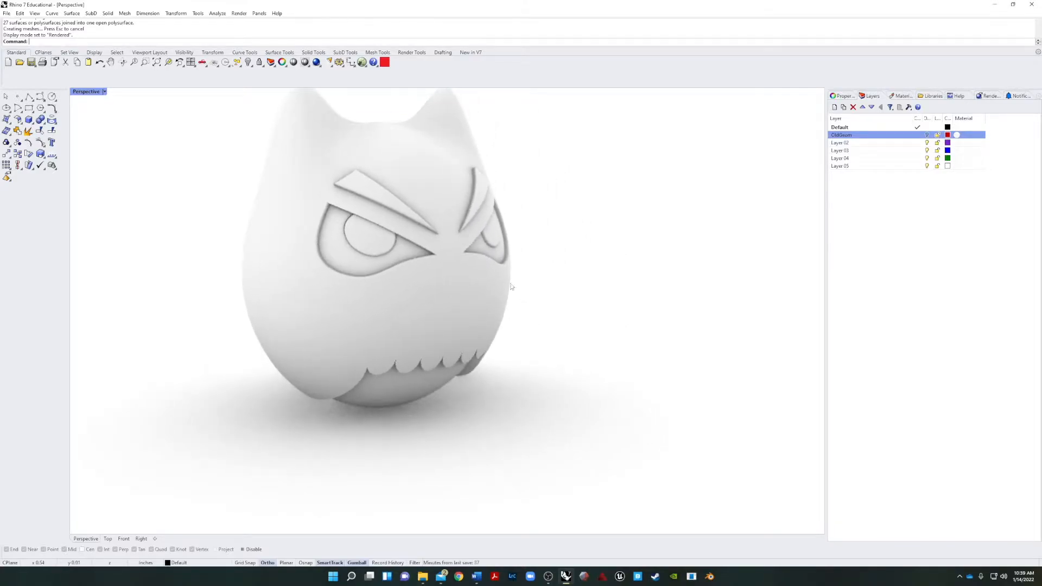
Return the Perspective viewport to Shaded display and inspect the head and recessed jaw from the side.
click(105, 92)
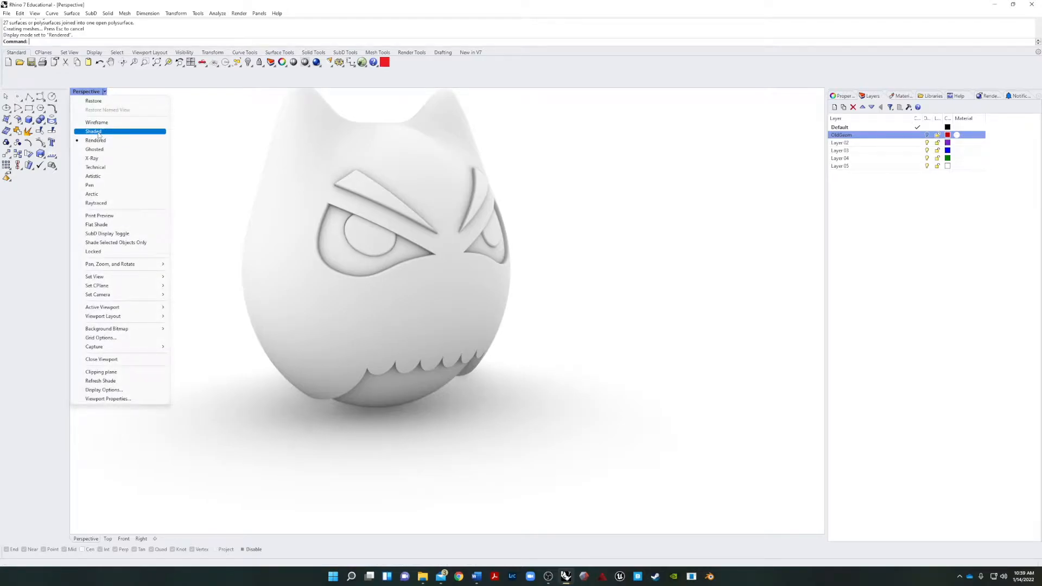
click(93, 132)
right_drag(650, 304, 496, 294)
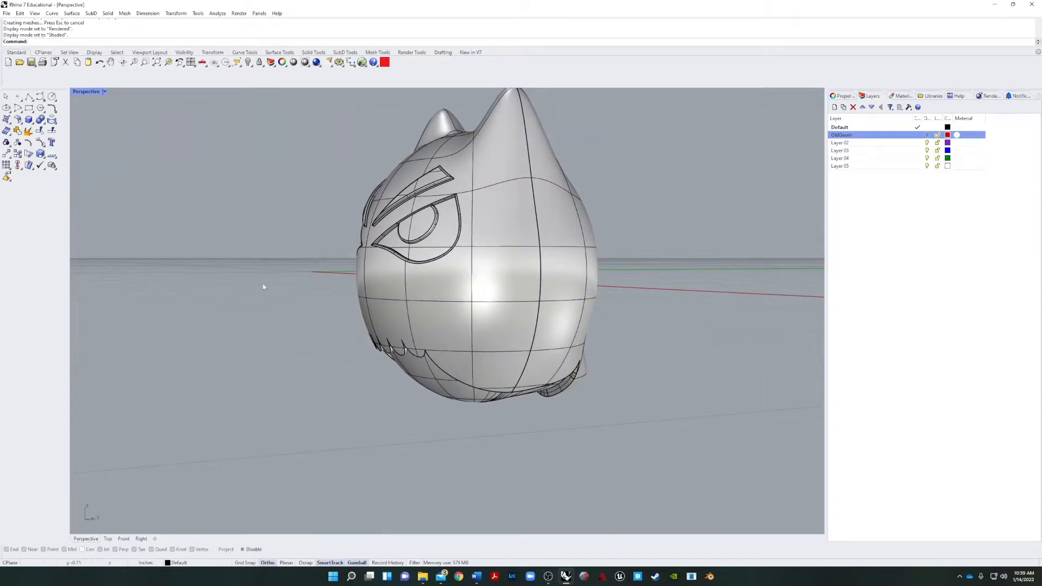
right_drag(249, 340, 238, 349)
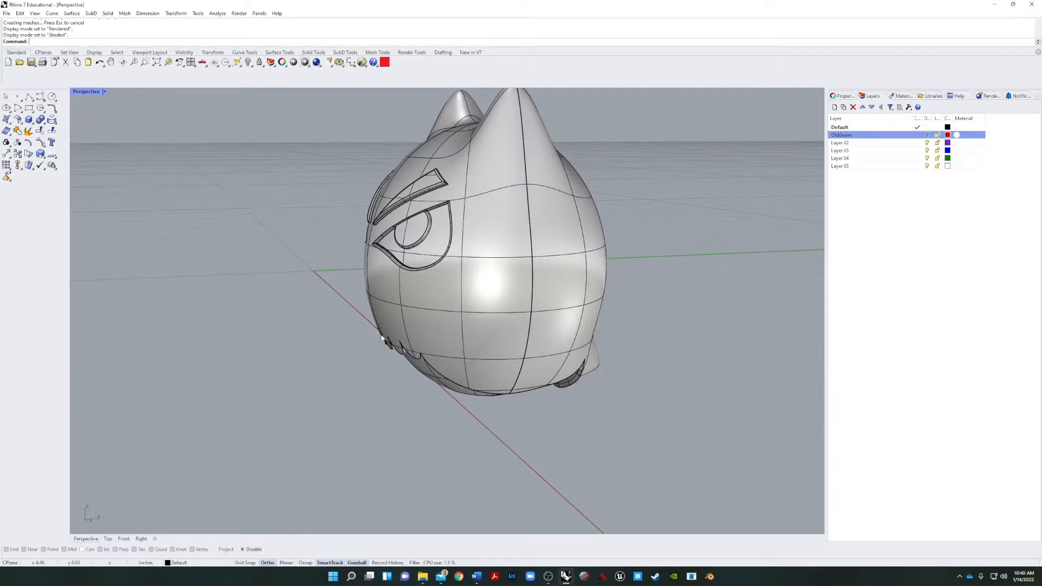
right_drag(288, 356, 653, 354)
right_drag(698, 241, 526, 422)
right_drag(617, 446, 525, 351)
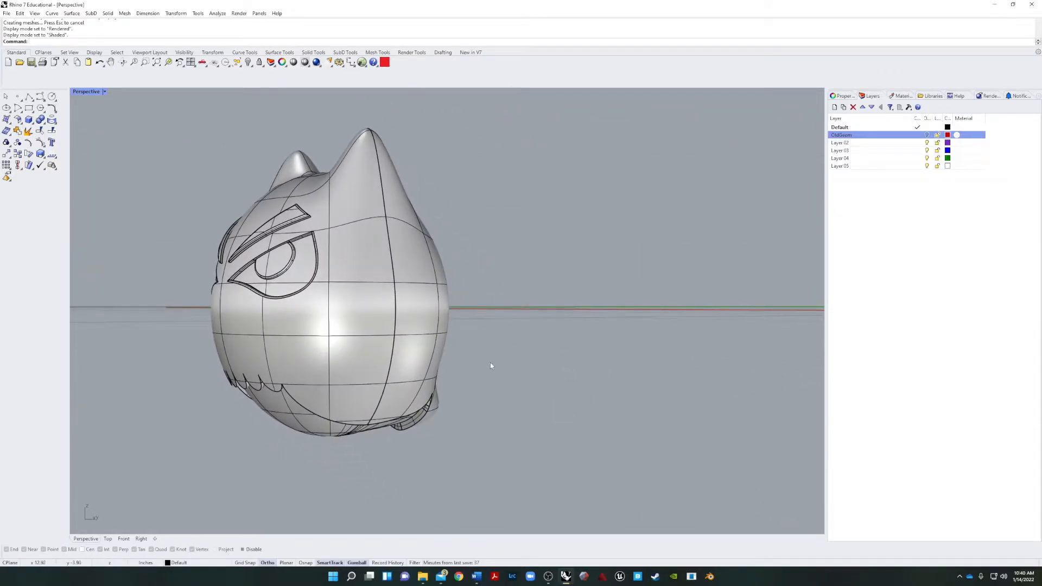
right_drag(571, 396, 553, 361)
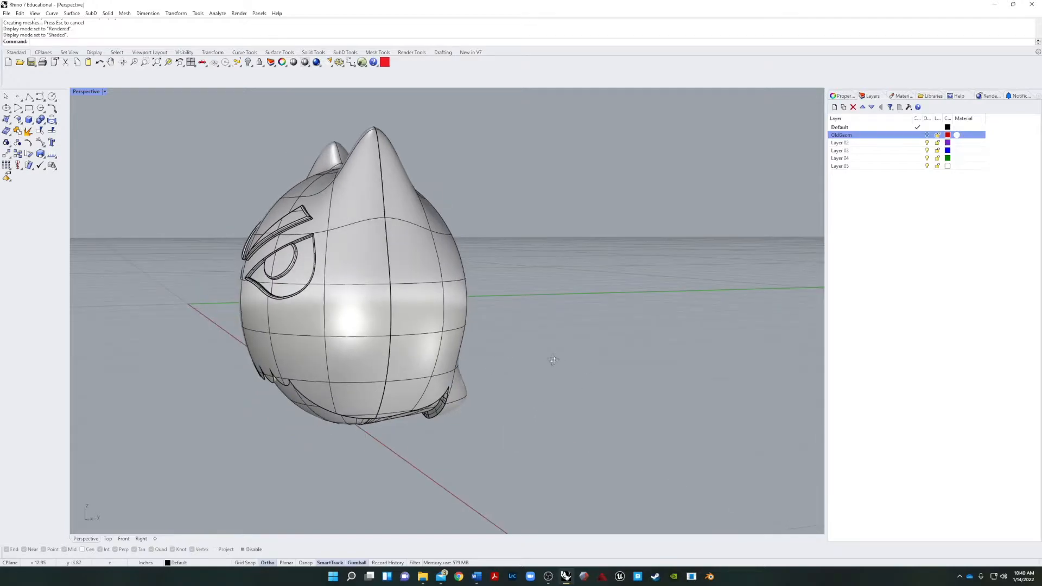
Switch to the Right viewport and frame the front of the head.
click(141, 540)
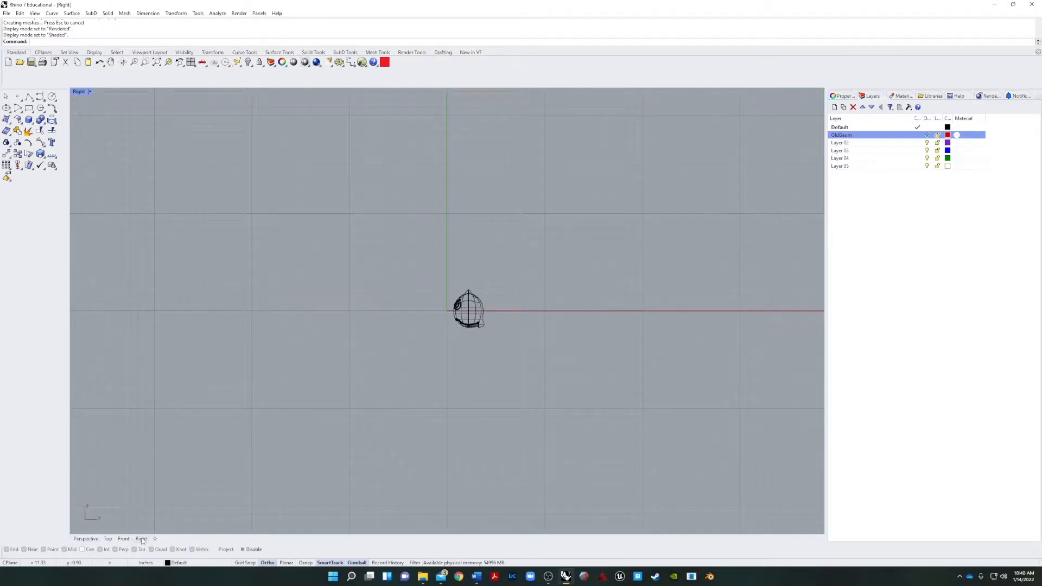
scroll(474, 325, up, 10)
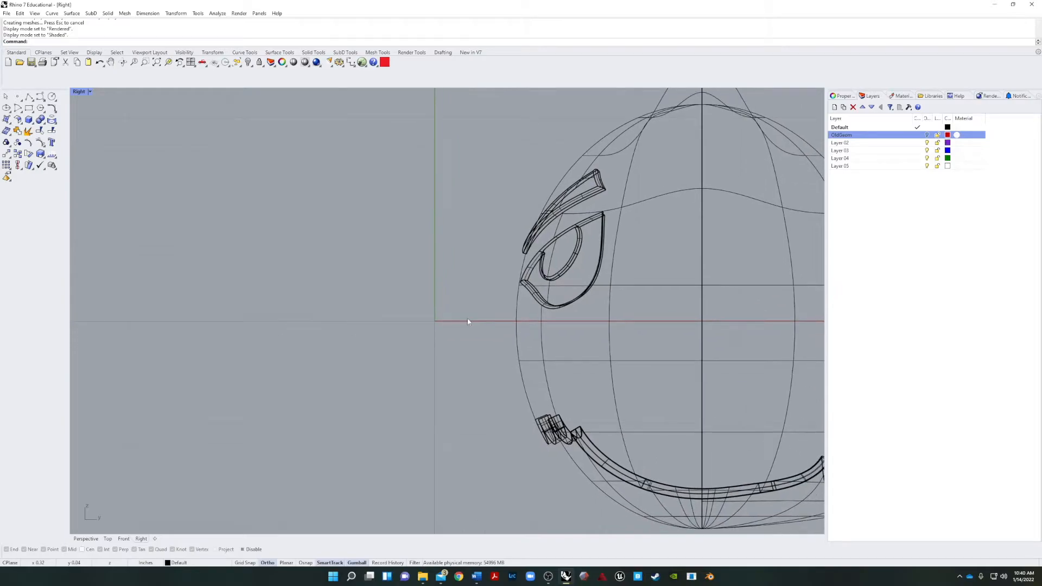
text(line)
key(Return)
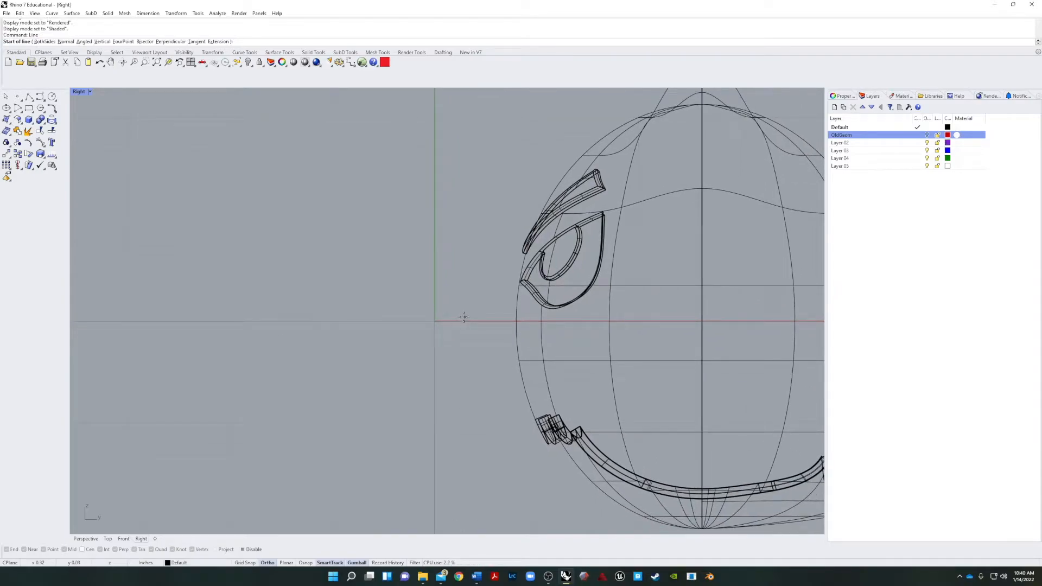
key(Escape)
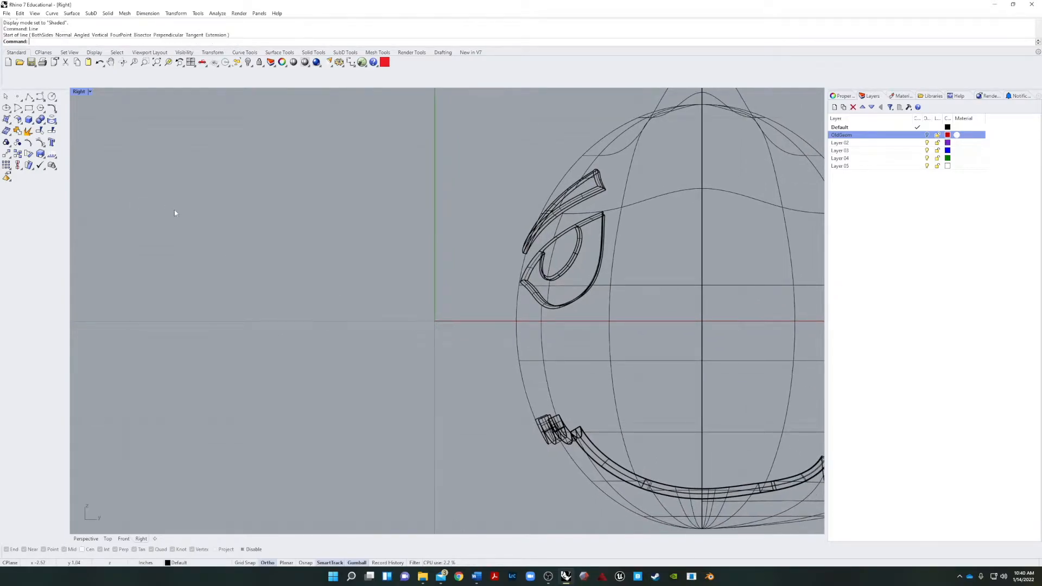
click(40, 96)
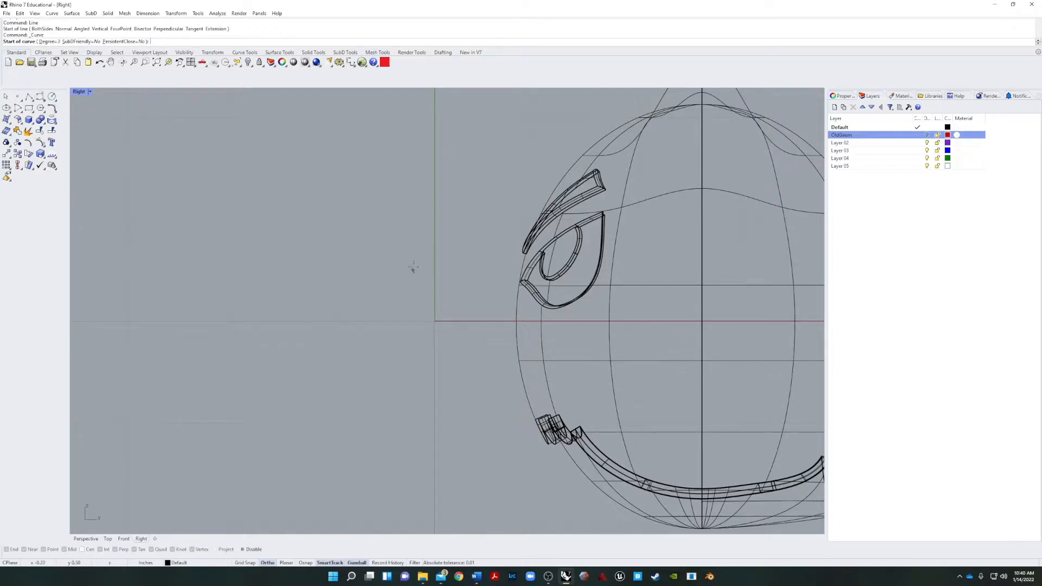
click(427, 216)
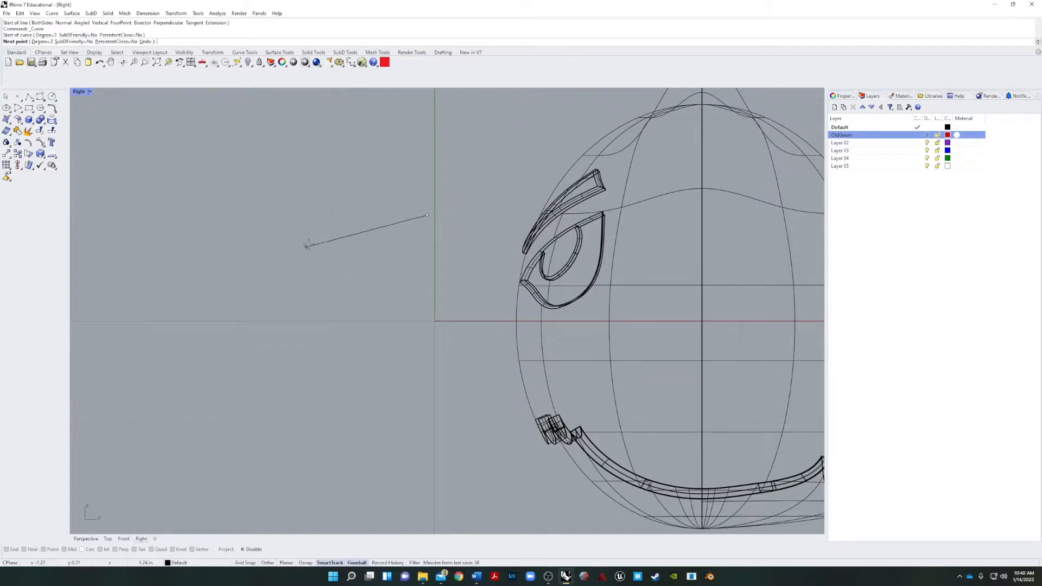
key(Escape)
Lock the head and draw the beak's upper profile curve from its front edge, running forward along the horizontal axis and bending down to a tip.
click(544, 357)
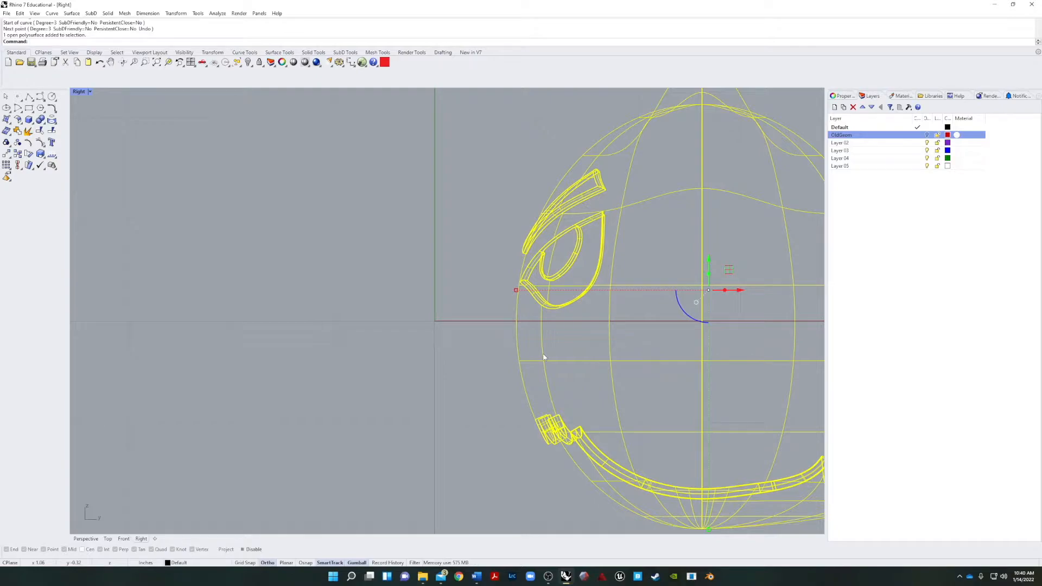
key(Return)
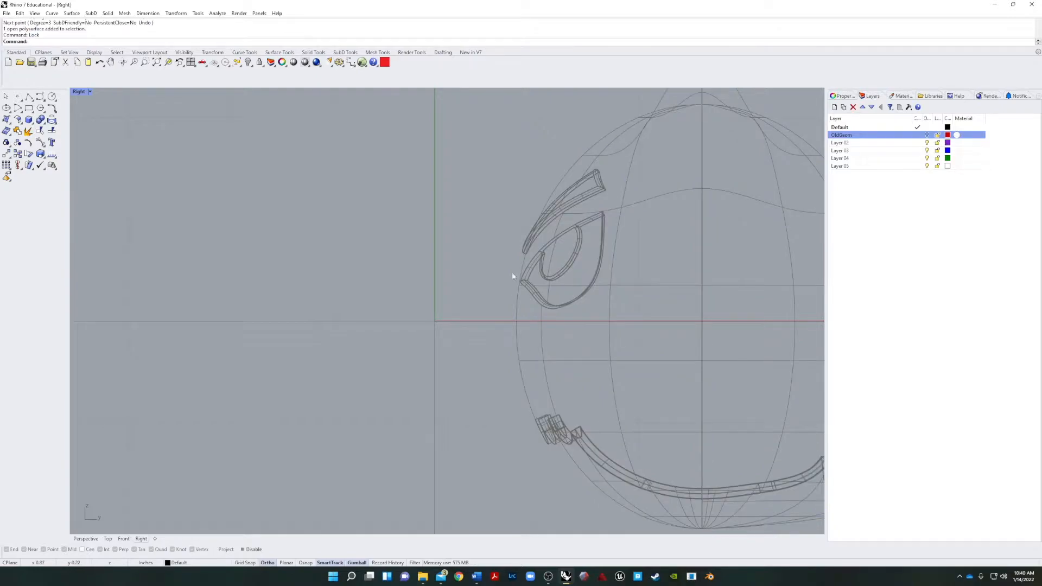
click(52, 108)
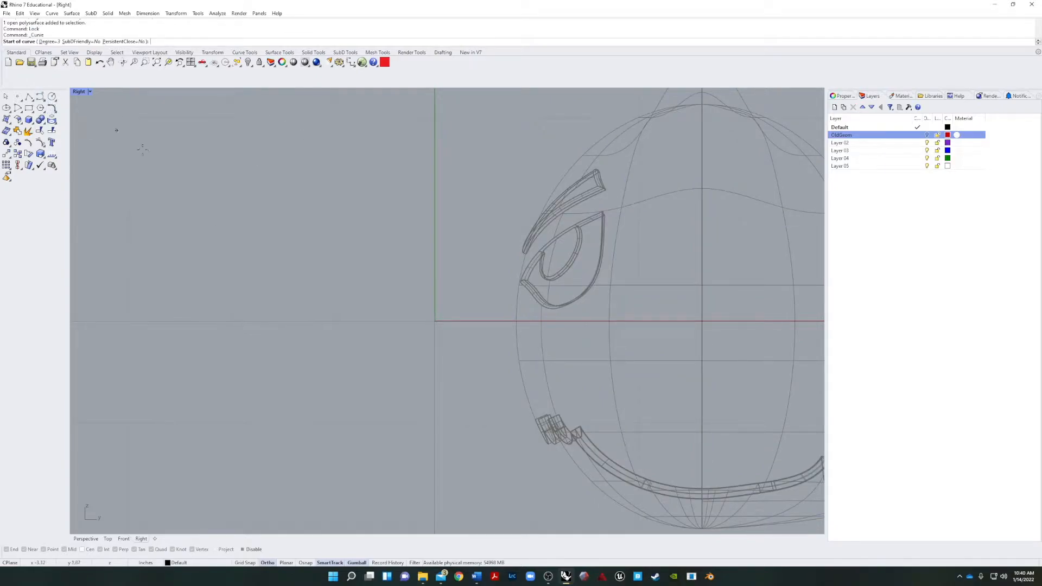
click(516, 321)
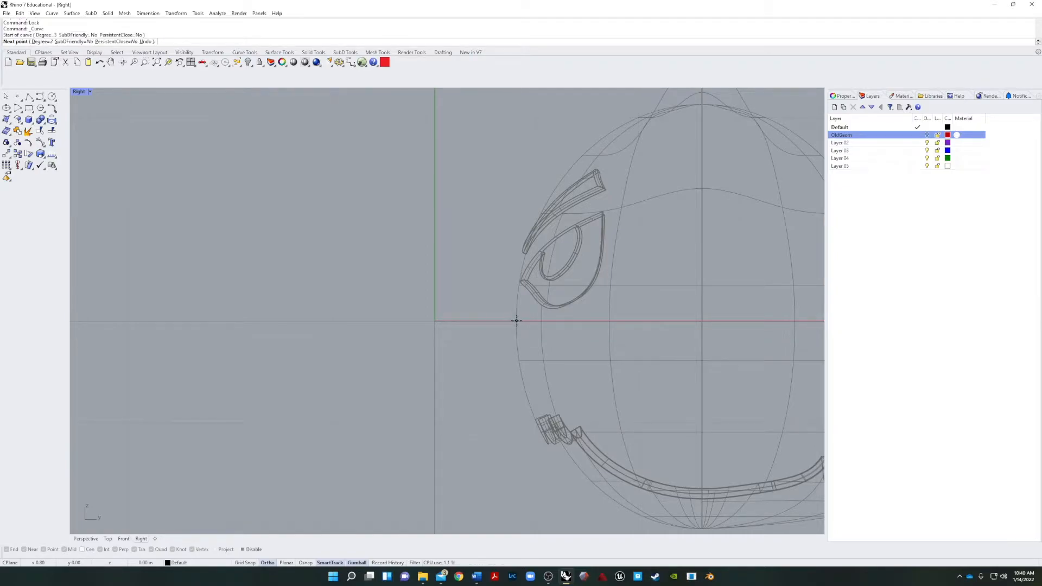
click(446, 321)
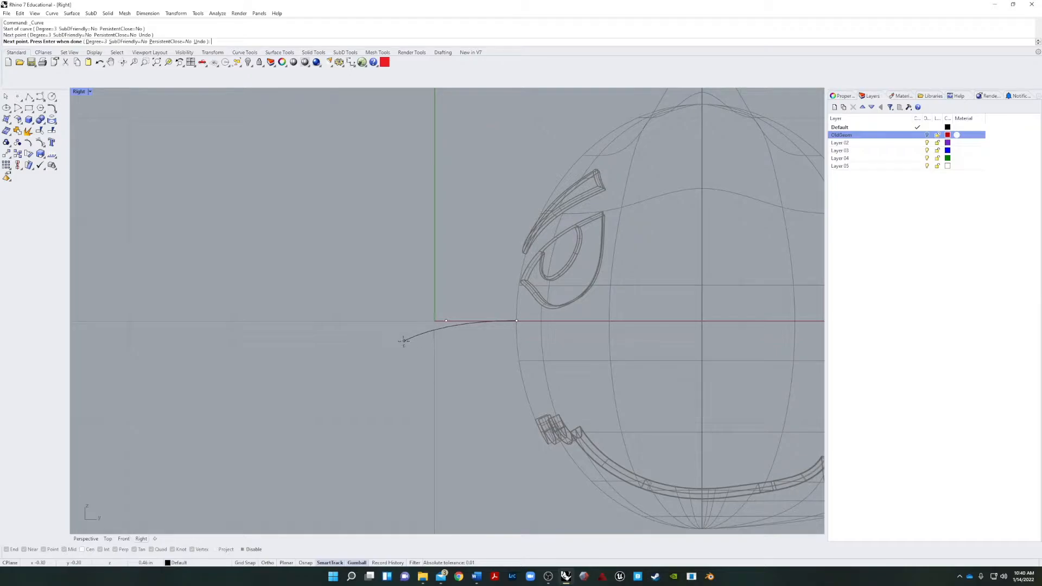
click(404, 321)
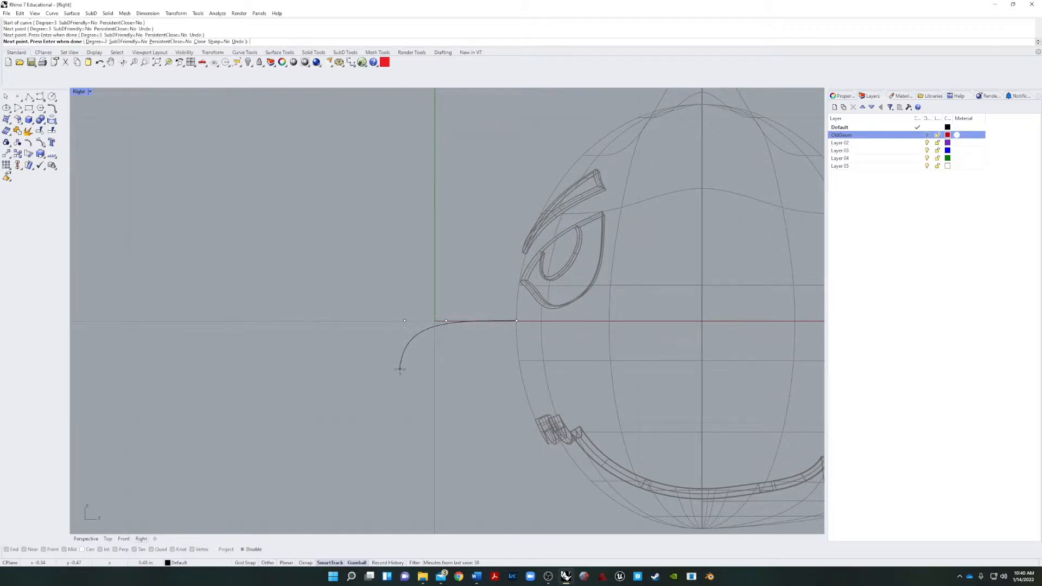
click(401, 407)
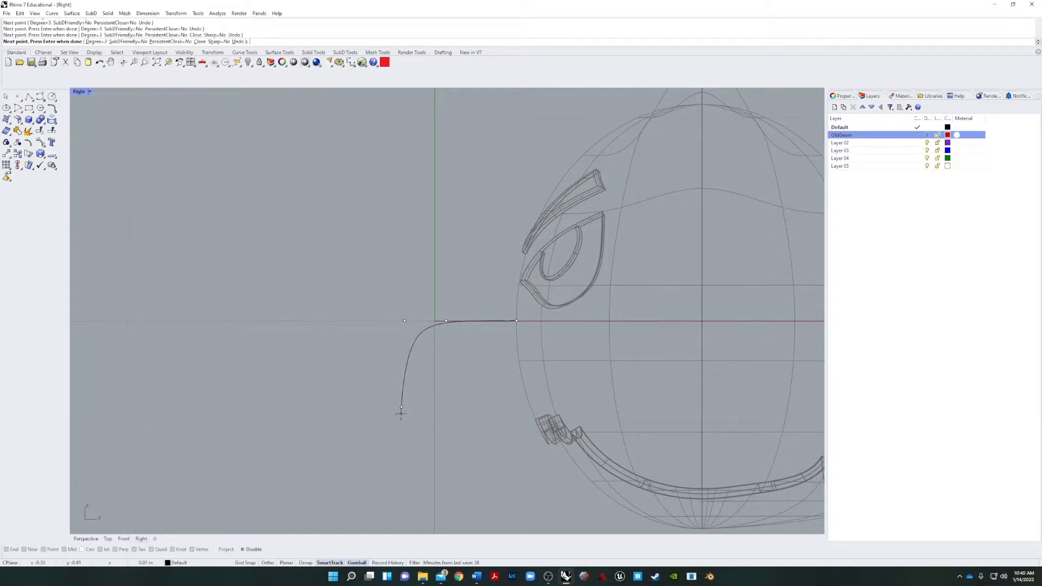
shift+click(401, 429)
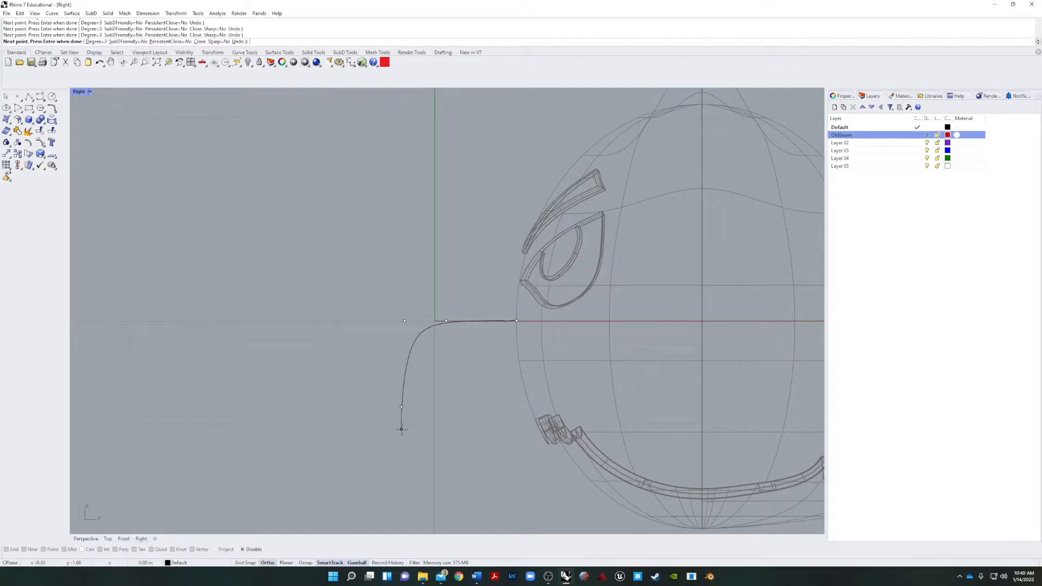
key(Return)
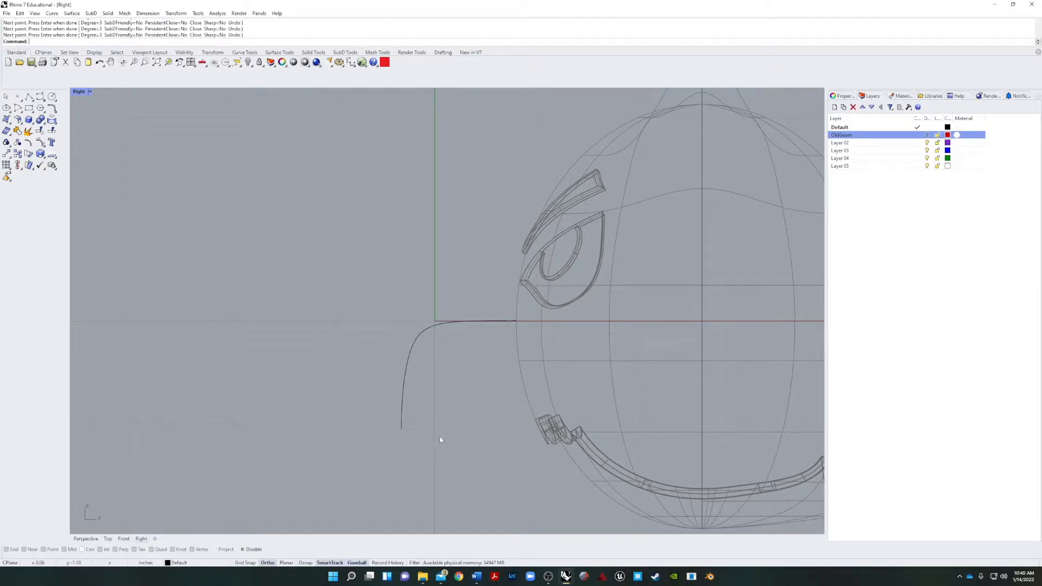
Enable object snaps and draw the beak's lower curve from the tip up around an inner bend and back to the face.
key(Return)
click(248, 550)
click(402, 429)
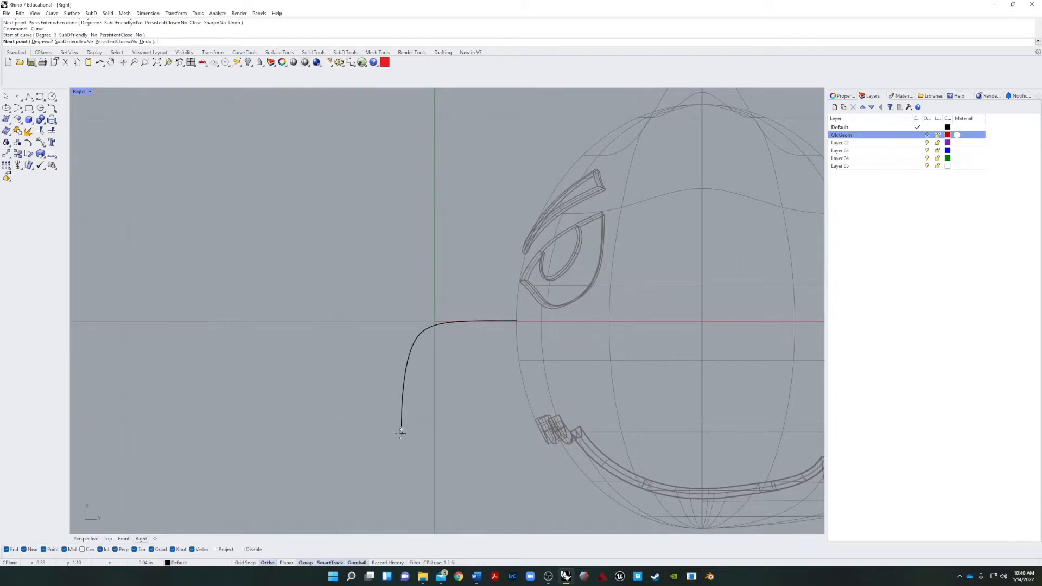
click(437, 392)
click(440, 371)
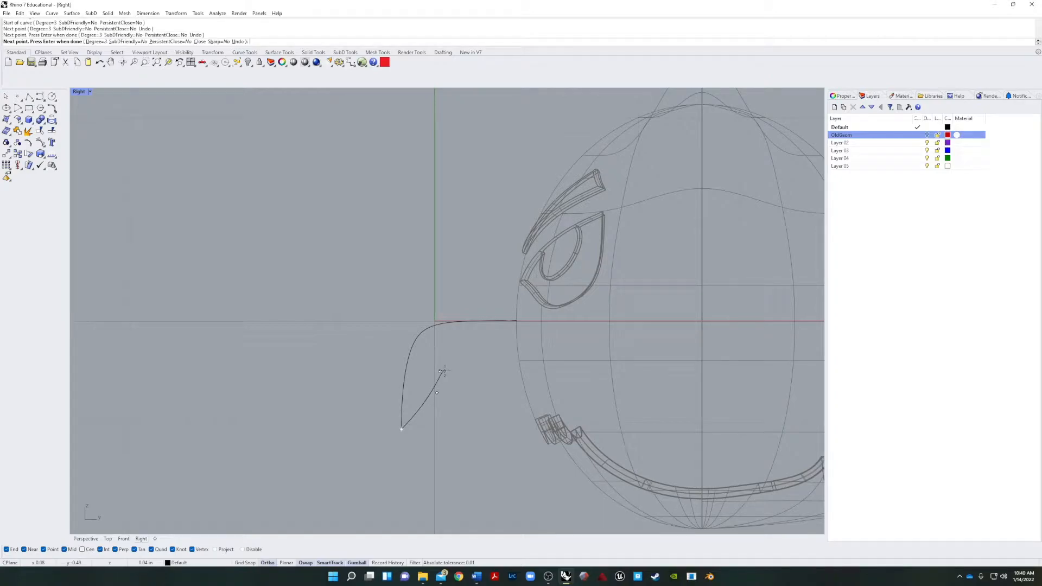
click(459, 370)
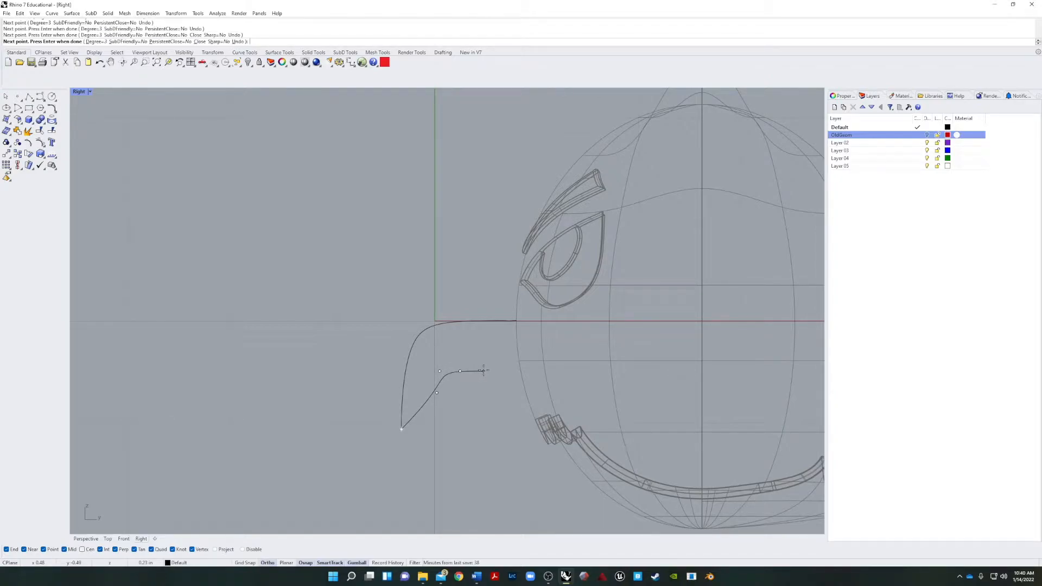
click(501, 377)
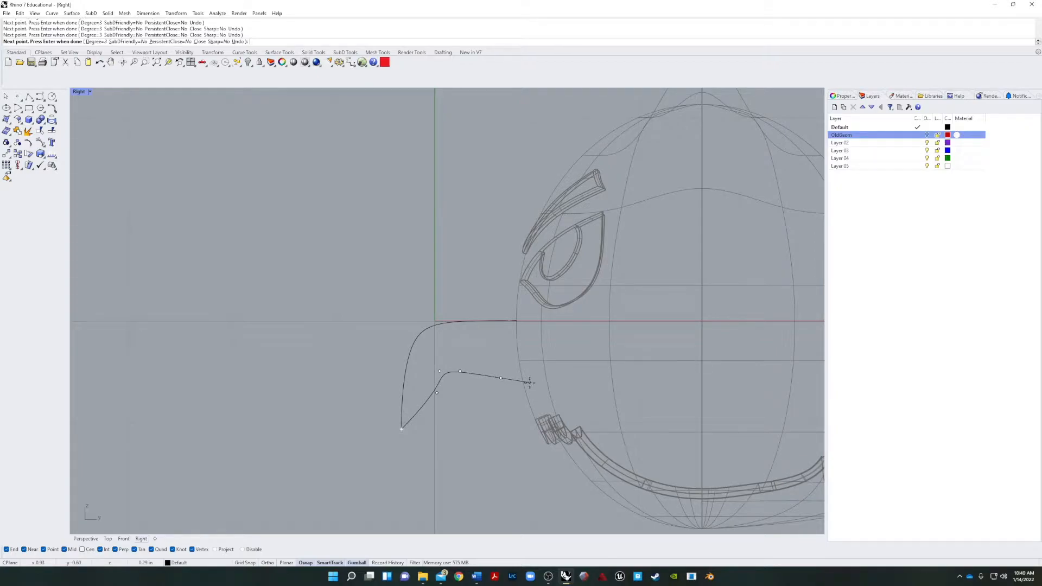
key(Return)
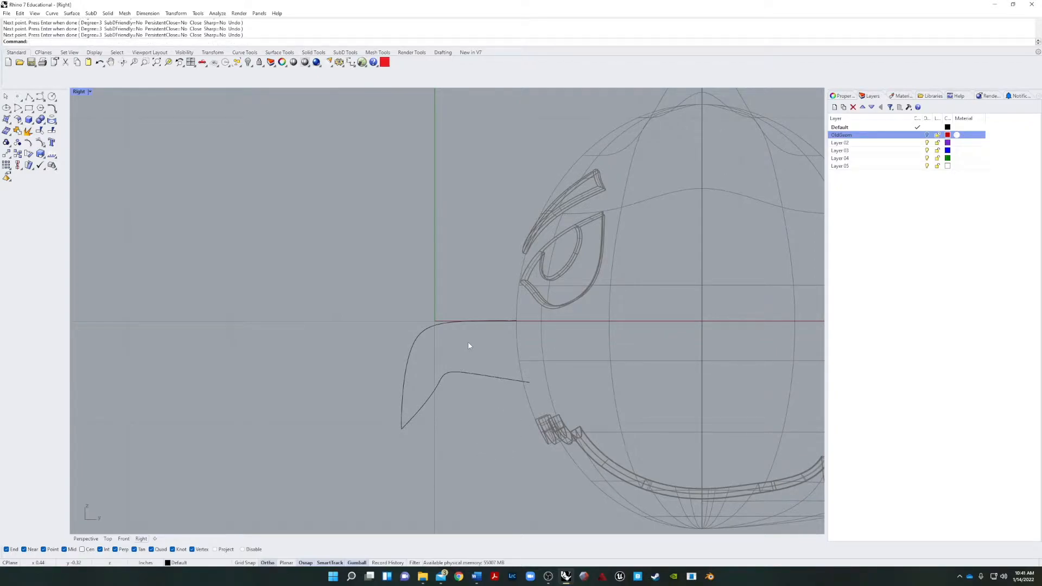
Soften the inner bend of the lower beak curve by repositioning its control points.
click(415, 417)
key(Escape)
click(402, 426)
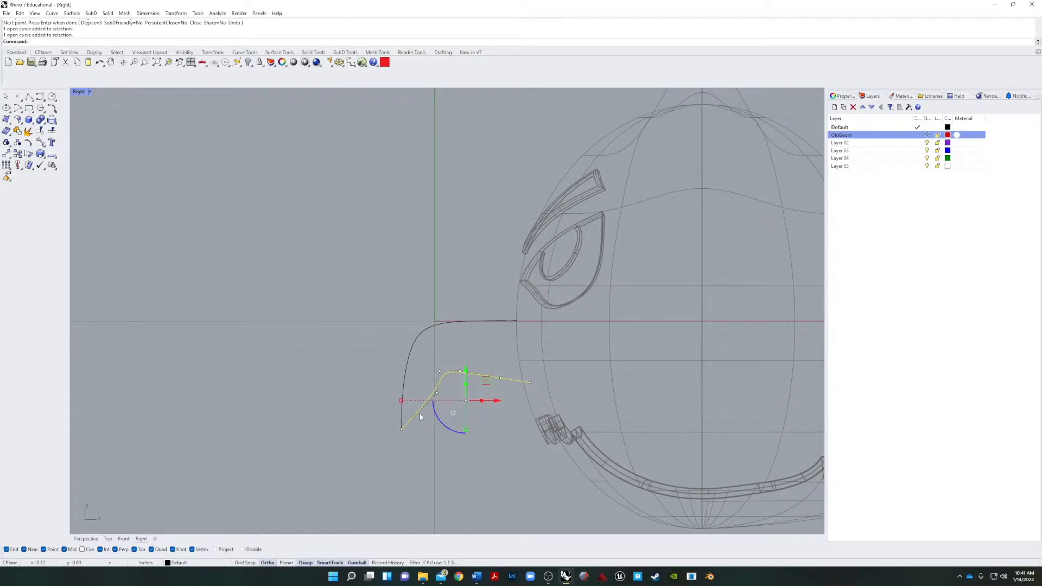
scroll(434, 413, up, 5)
click(441, 284)
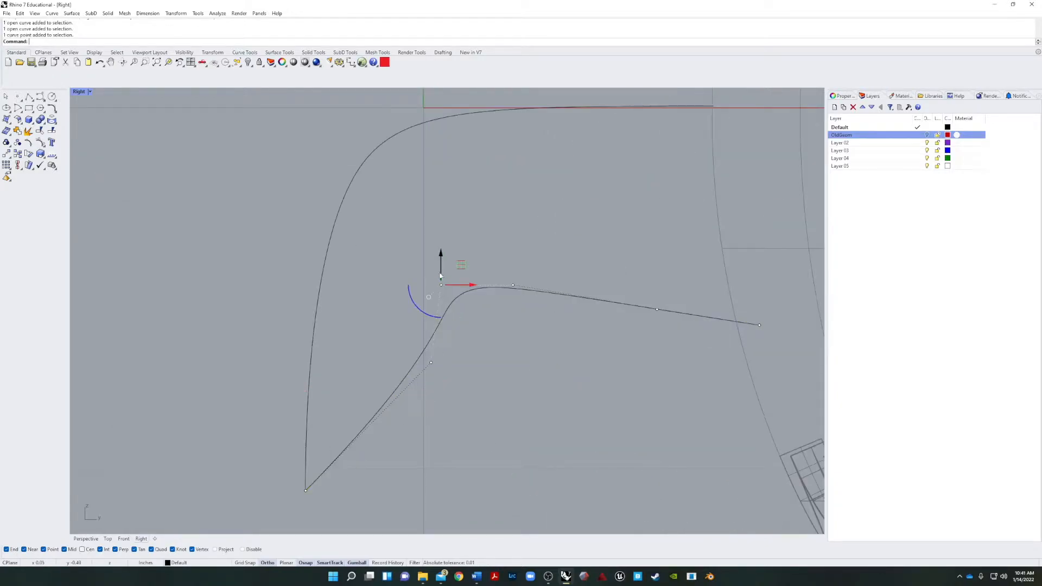
drag(446, 276, 388, 354)
click(446, 309)
click(442, 285)
click(536, 445)
Join the upper and lower beak curves into one open profile.
scroll(538, 441, down, 12)
right_drag(554, 440, 403, 405)
drag(381, 284, 265, 472)
click(17, 131)
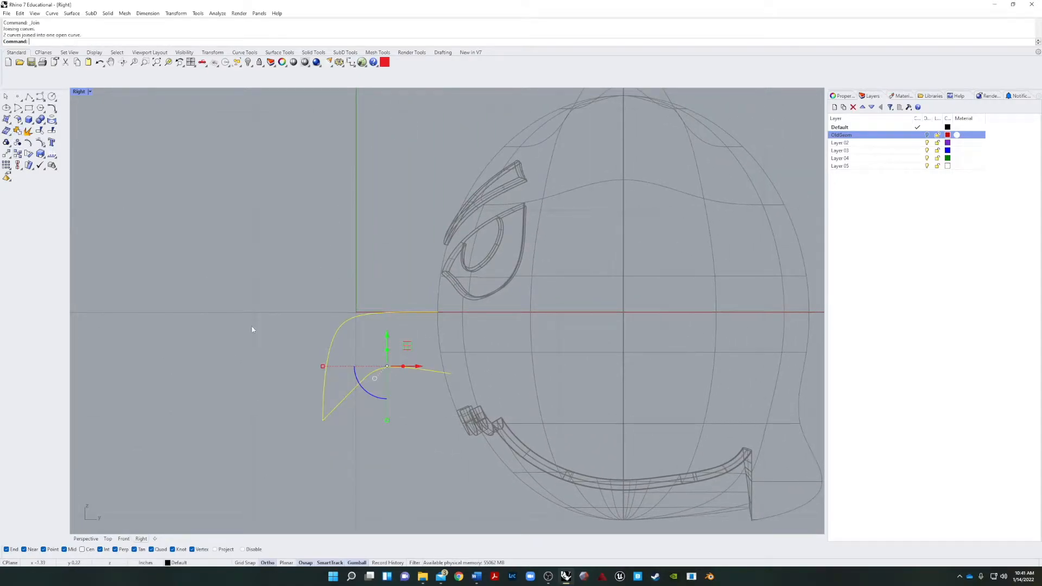
Scale the joined beak profile down in both width and height.
click(343, 403)
drag(323, 368, 339, 366)
drag(388, 420, 389, 403)
click(414, 348)
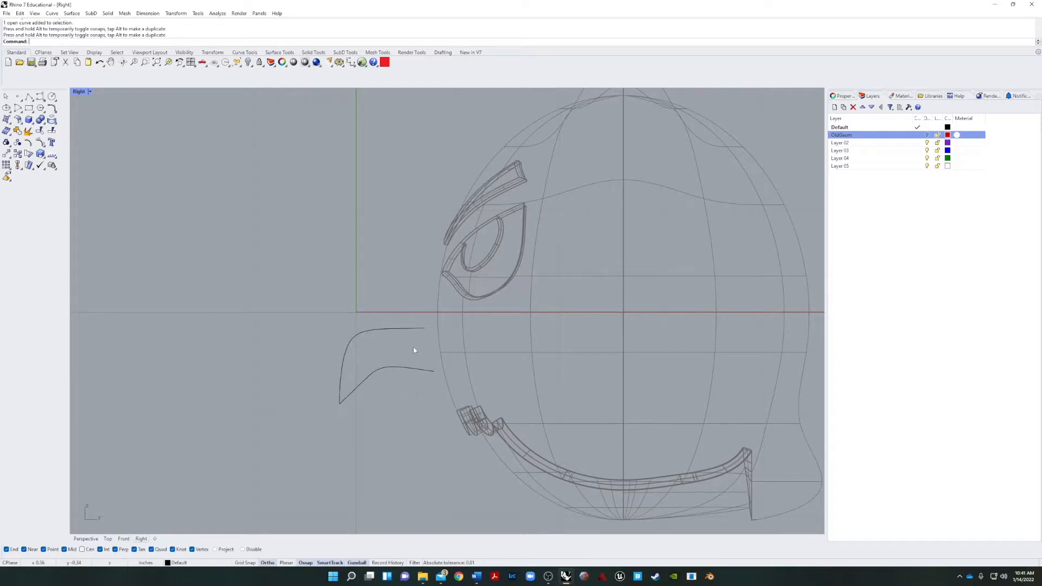
Raise the control points along the beak profile's upper edge above the horizontal axis to arch its top.
click(405, 330)
click(373, 329)
shift+click(425, 331)
drag(399, 298, 403, 294)
click(373, 417)
Examine the beak profile's shape, control points and open ends in relation to the face.
scroll(422, 414, down, 3)
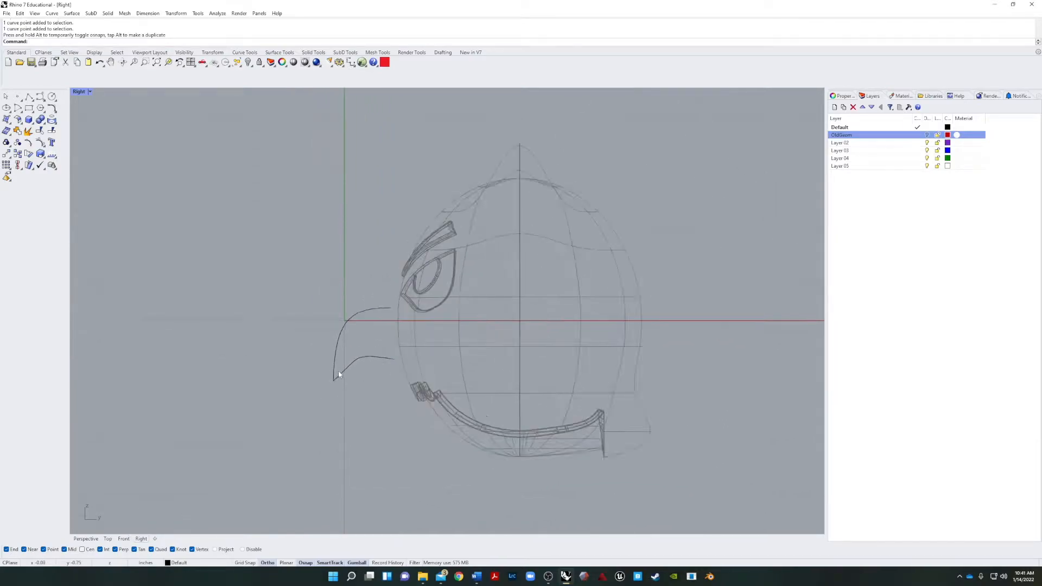
scroll(339, 374, up, 4)
click(398, 352)
click(381, 442)
right_drag(421, 400, 369, 374)
click(275, 379)
click(358, 412)
click(364, 363)
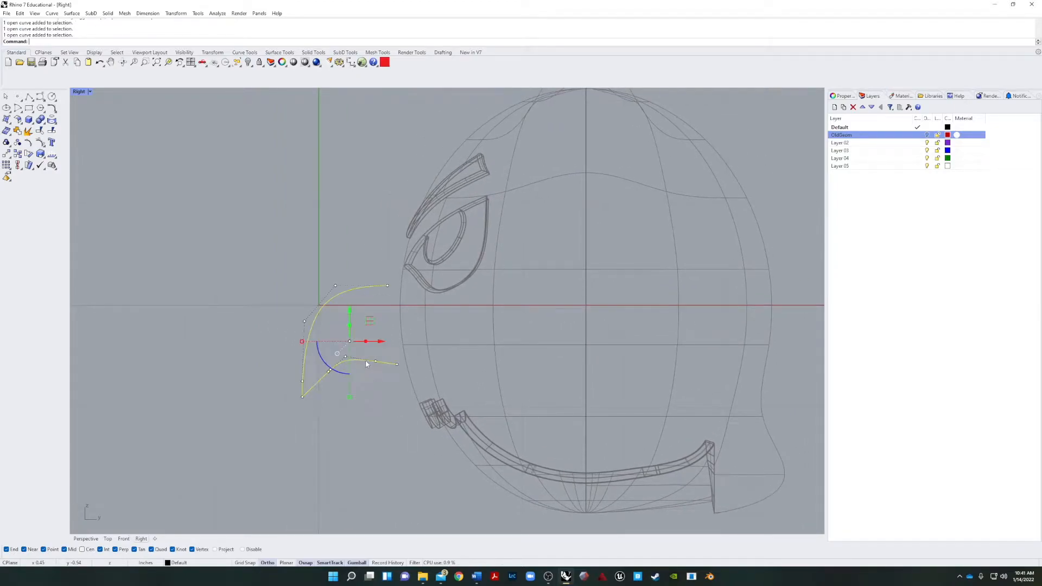
click(382, 420)
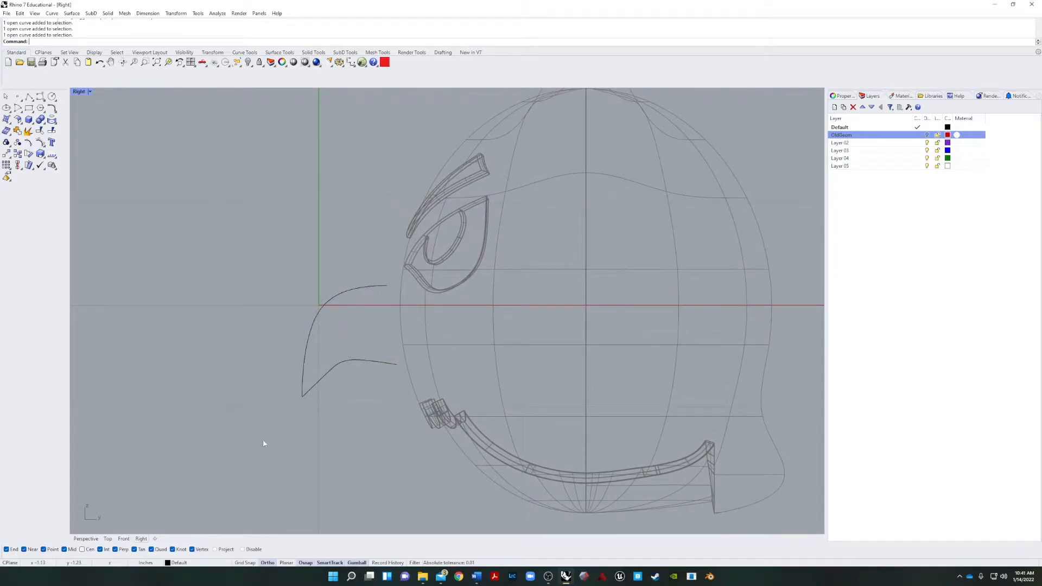
click(361, 361)
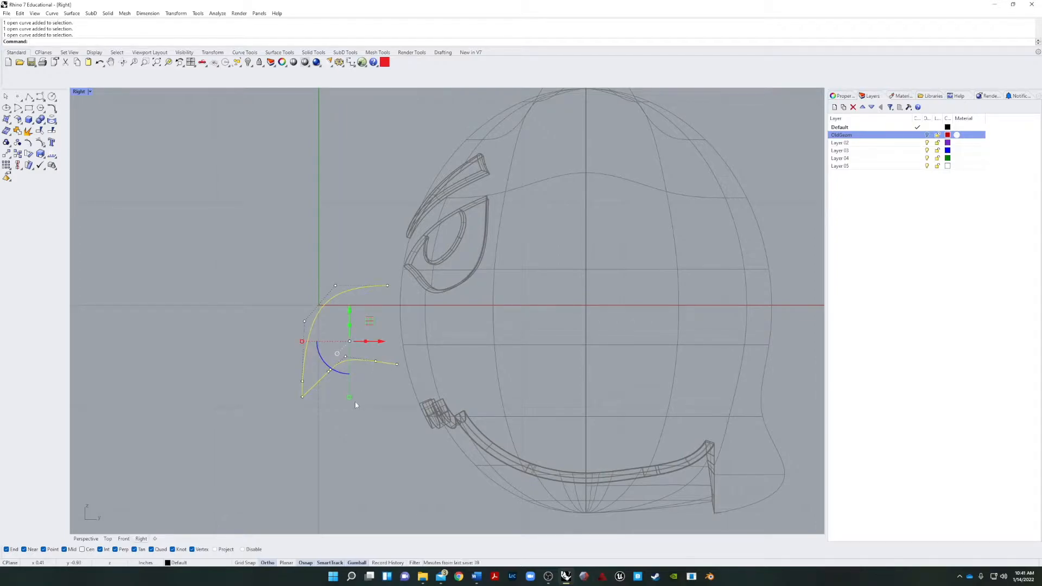
click(388, 418)
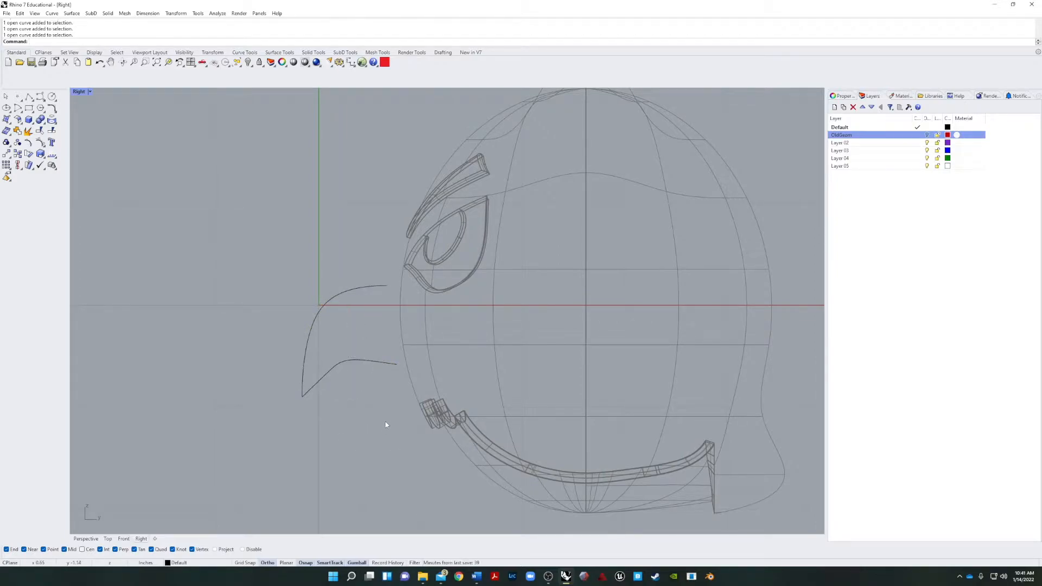
Draw a vertical line about 1.25 in long down from the beak profile's upper end, crossing the lower curve.
text(line)
key(Return)
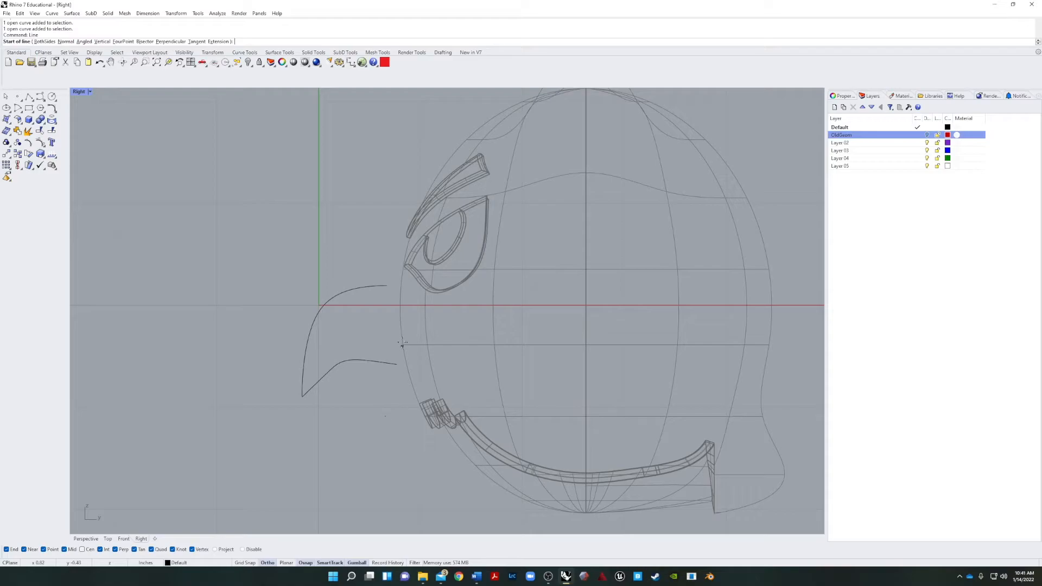
click(388, 288)
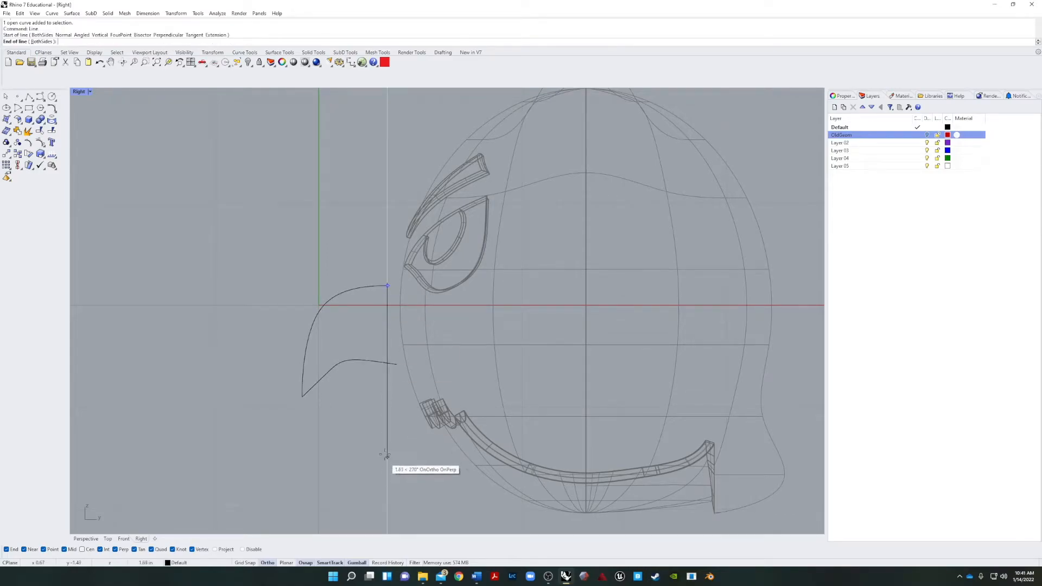
click(388, 409)
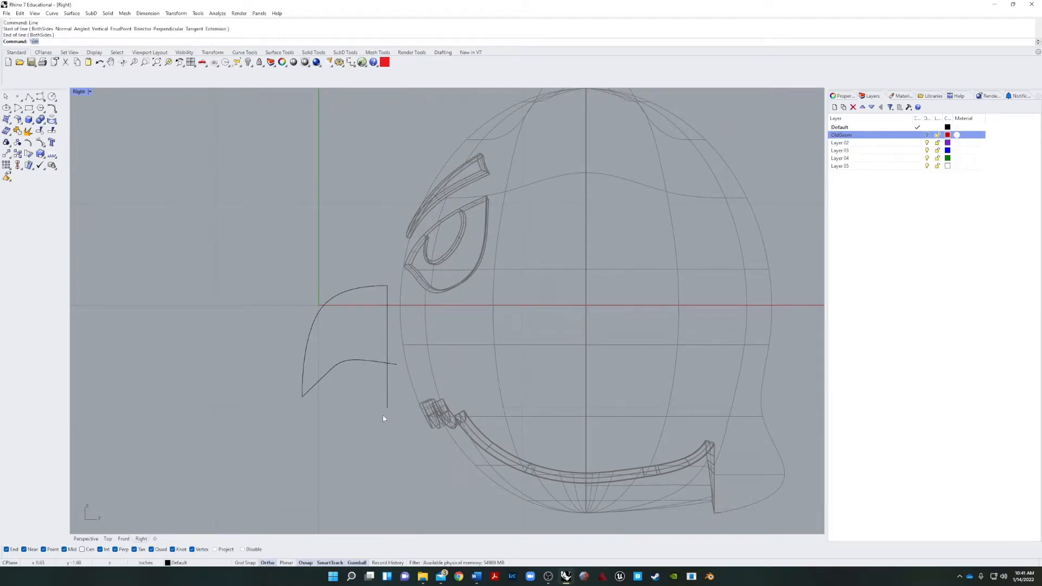
Trim the lower curve's overhang at the vertical line and delete the line.
key(Return)
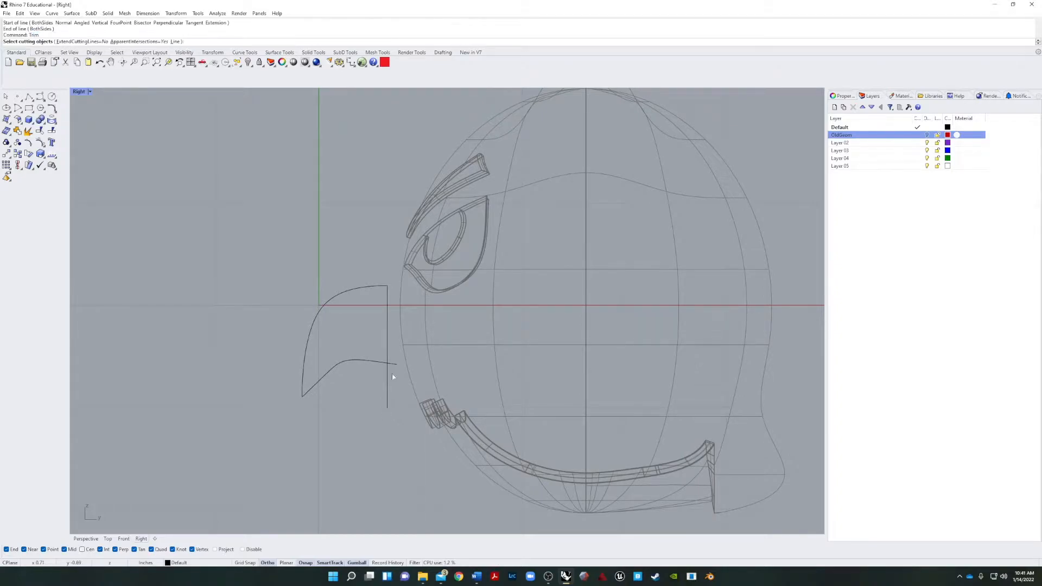
click(386, 355)
key(Return)
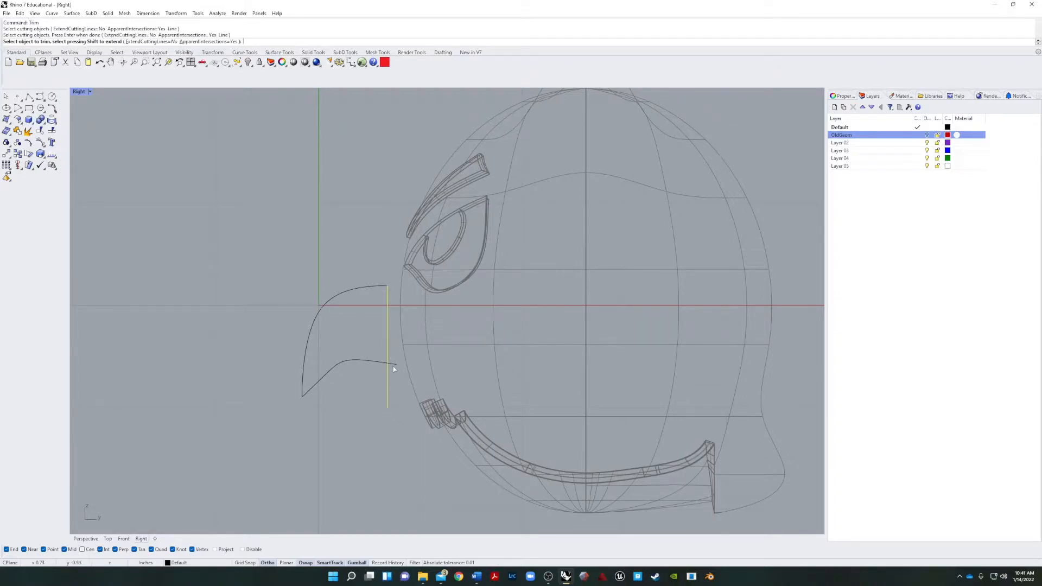
key(Return)
click(387, 396)
key(Delete)
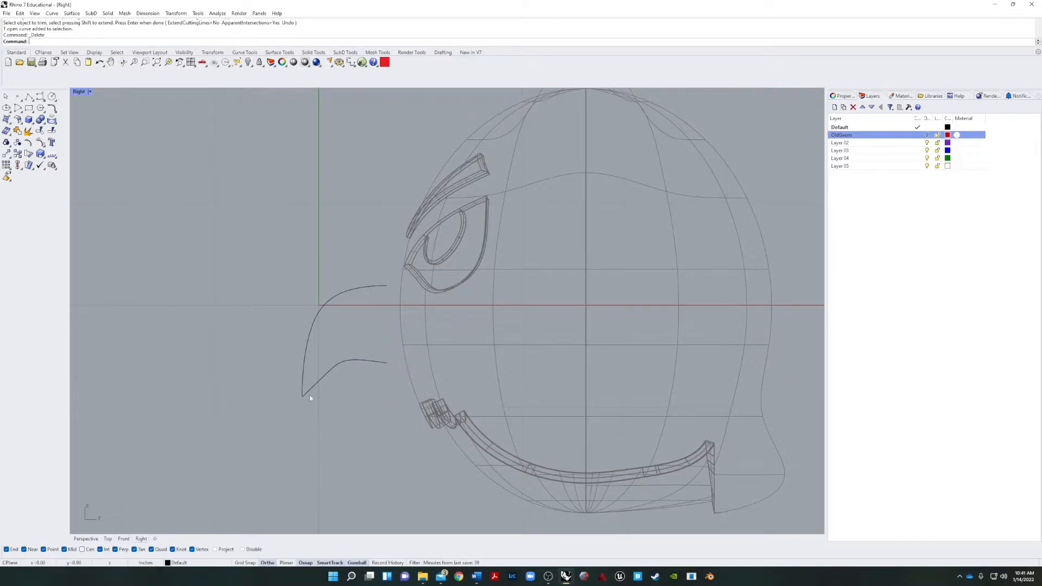
Turn on grid snap and move the beak profile horizontally by its upper end so that end lies on the vertical axis.
click(358, 362)
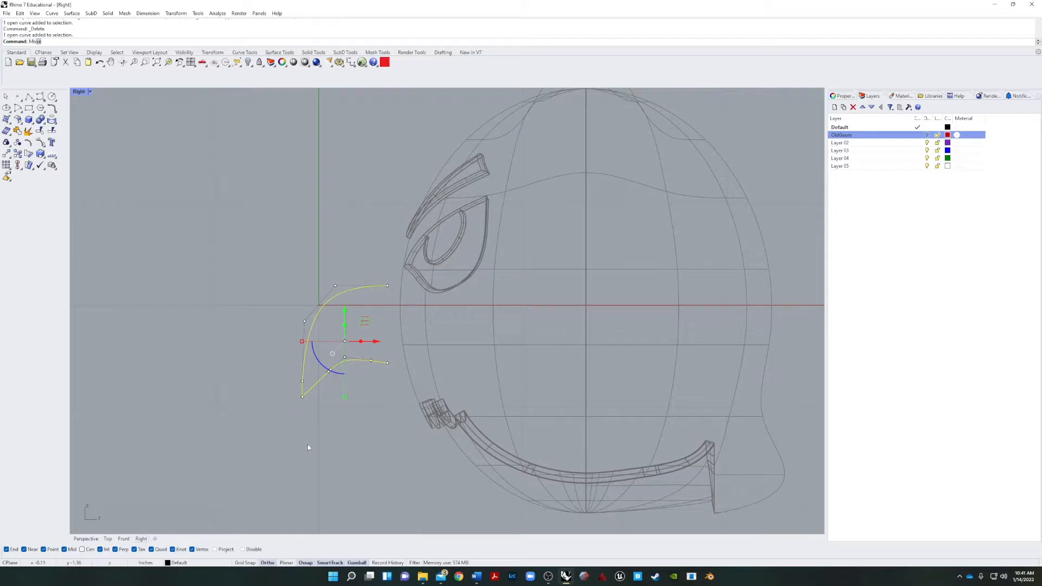
key(Return)
click(387, 286)
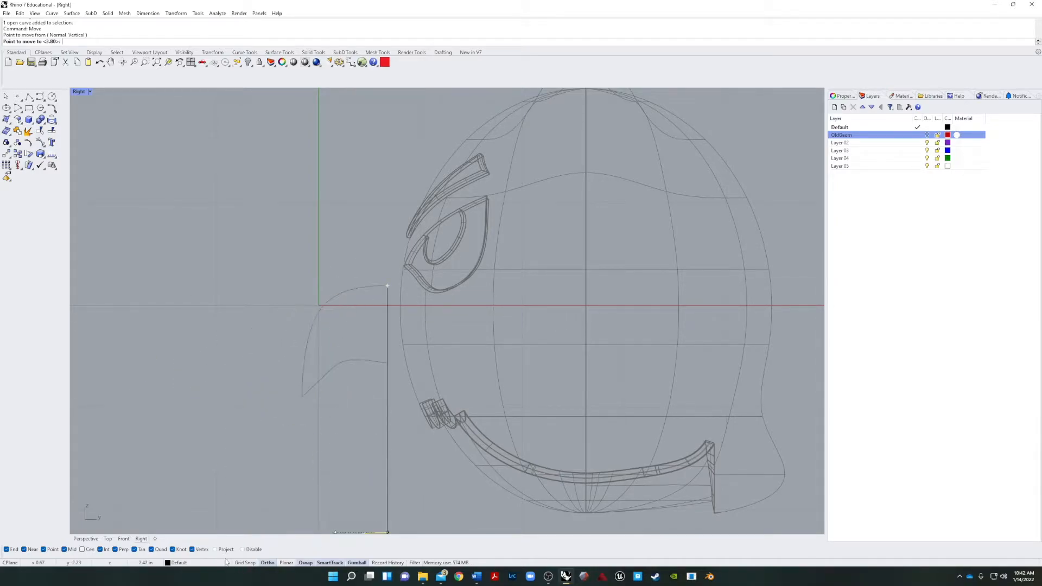
click(243, 562)
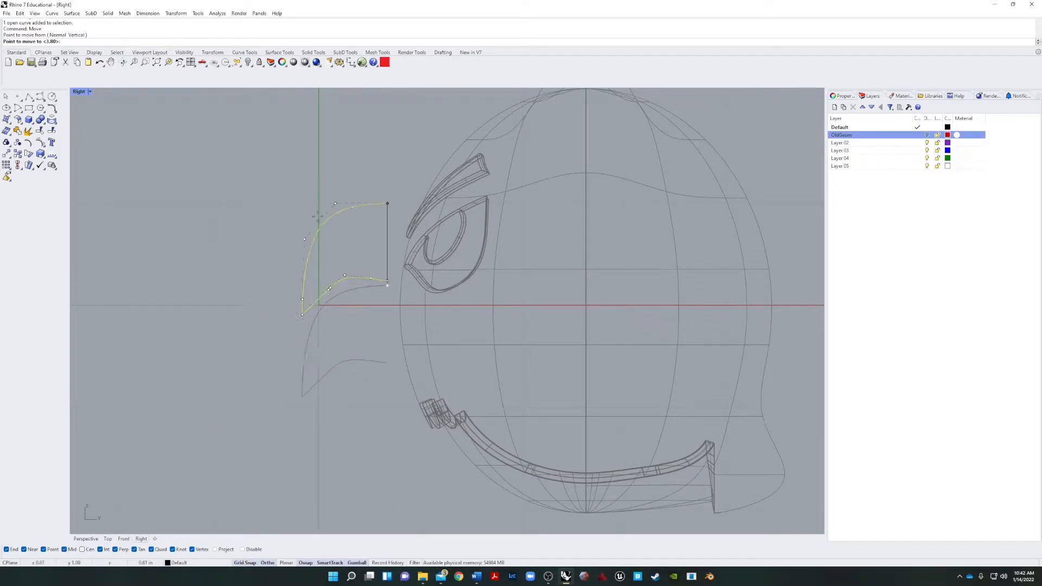
click(318, 286)
click(326, 403)
click(268, 364)
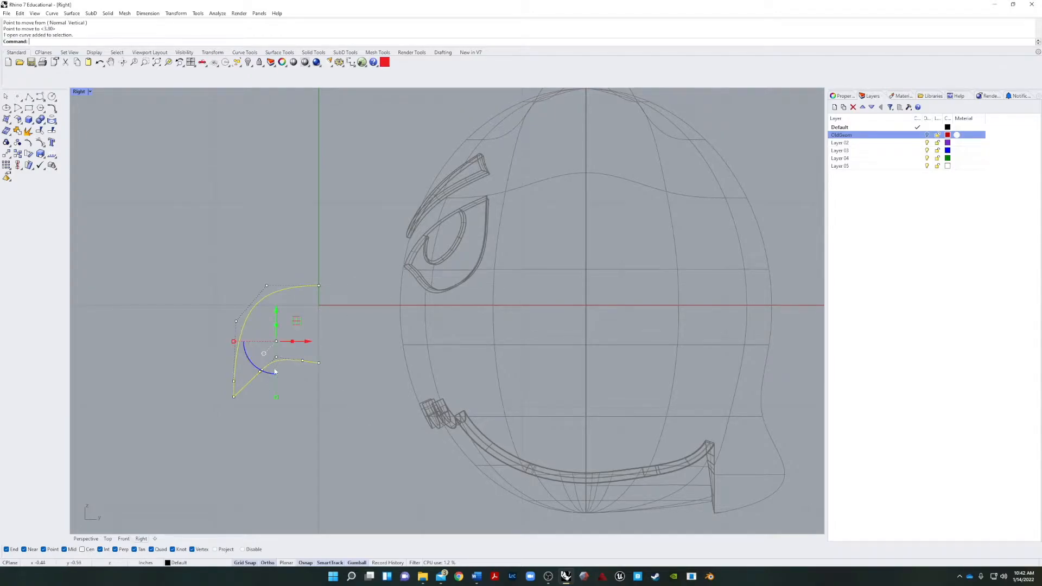
Examine the beak profile's position and centring against the face from the front.
click(123, 539)
scroll(223, 336, up, 5)
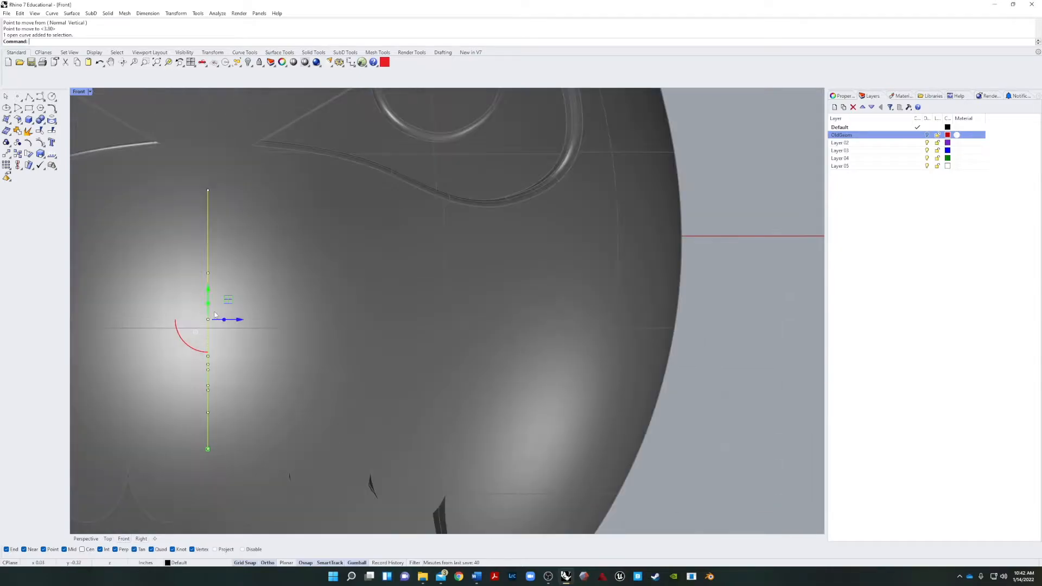
scroll(619, 311, down, 3)
scroll(382, 300, up, 4)
click(378, 305)
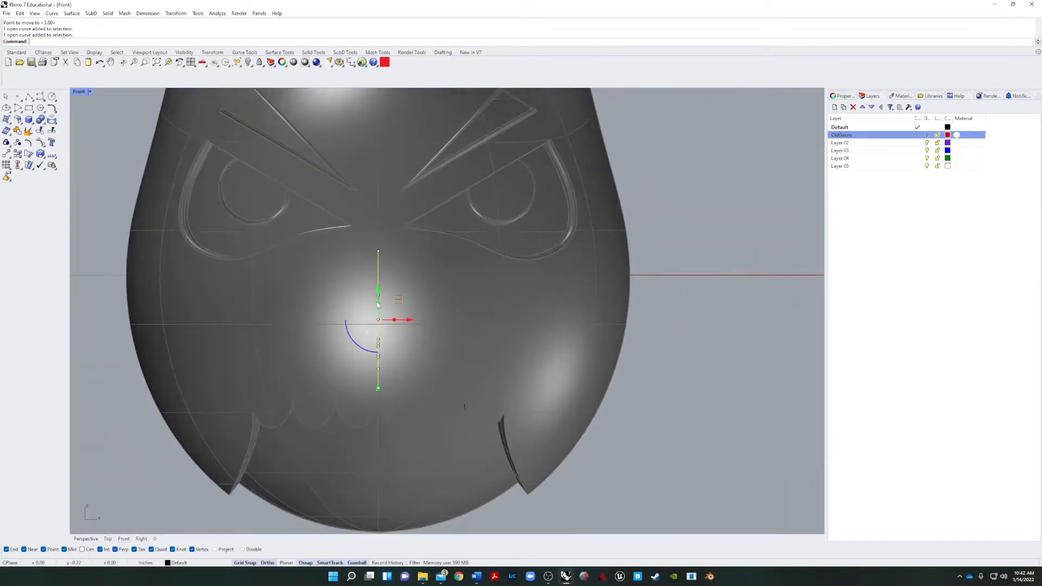
key(Escape)
click(379, 332)
key(Escape)
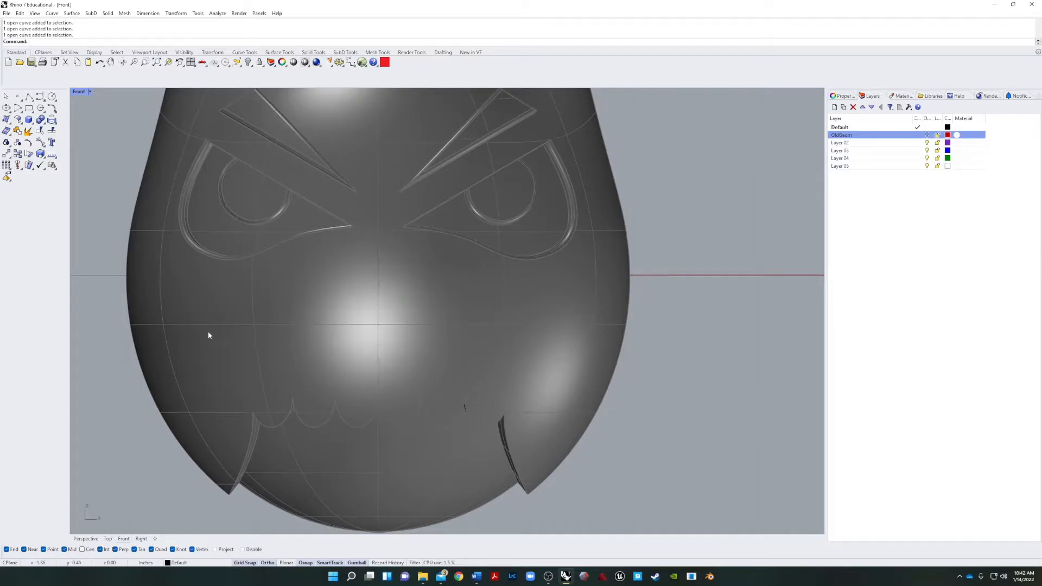
right_drag(644, 424, 626, 410)
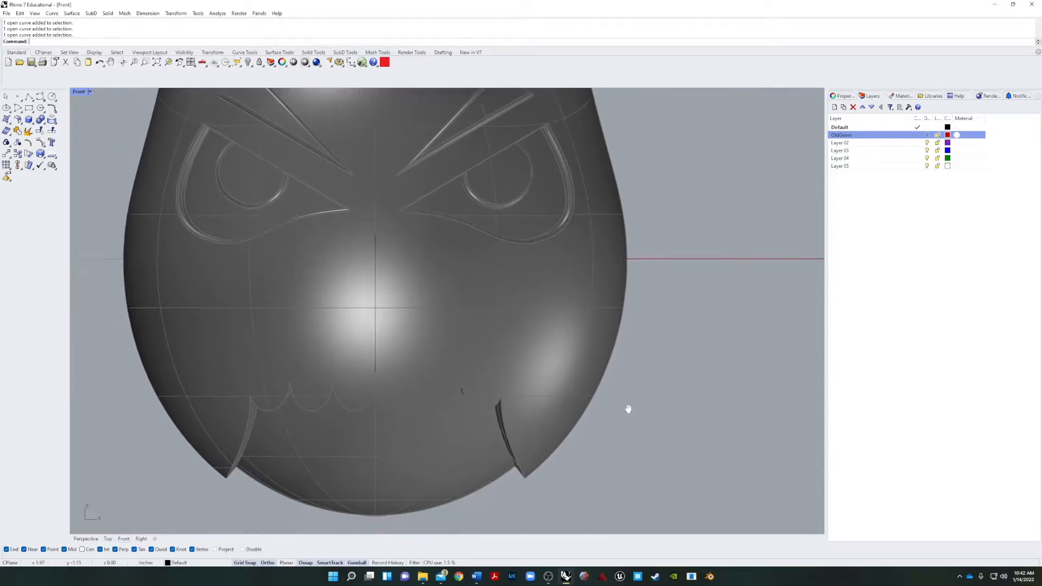
click(85, 538)
right_drag(519, 374, 605, 384)
scroll(586, 367, down, 10)
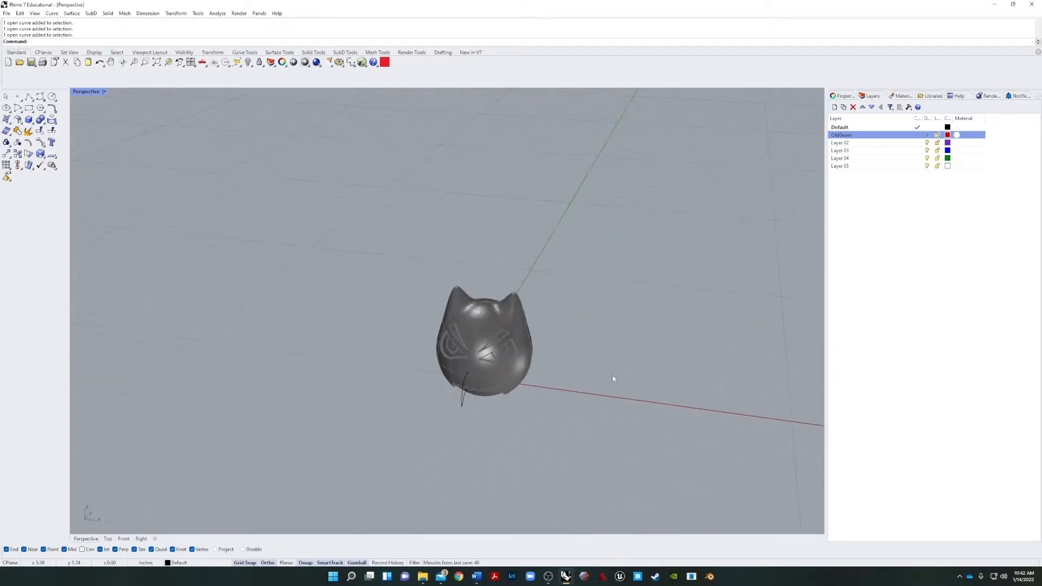
text(ircle)
key(Return)
click(603, 371)
key(Escape)
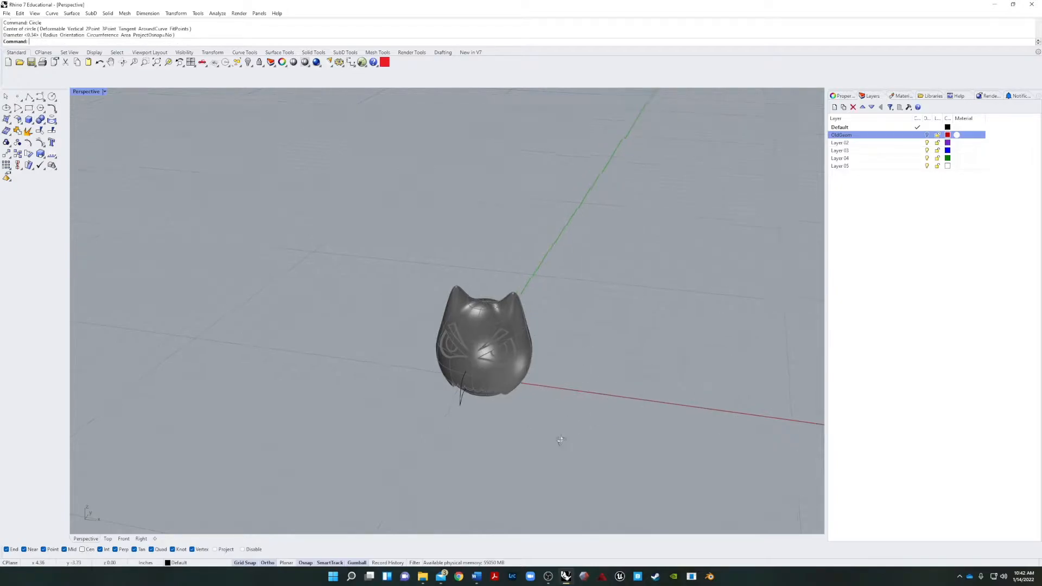
Set the perspective view's construction plane to World Front and frame the beak profile.
right_drag(563, 444, 528, 413)
click(104, 91)
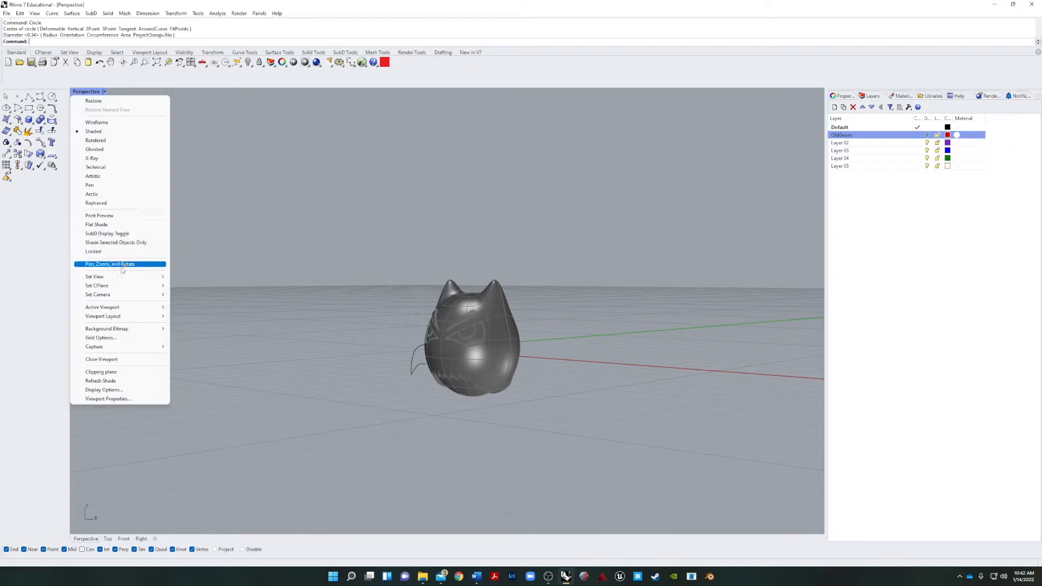
mouse_move(110, 278)
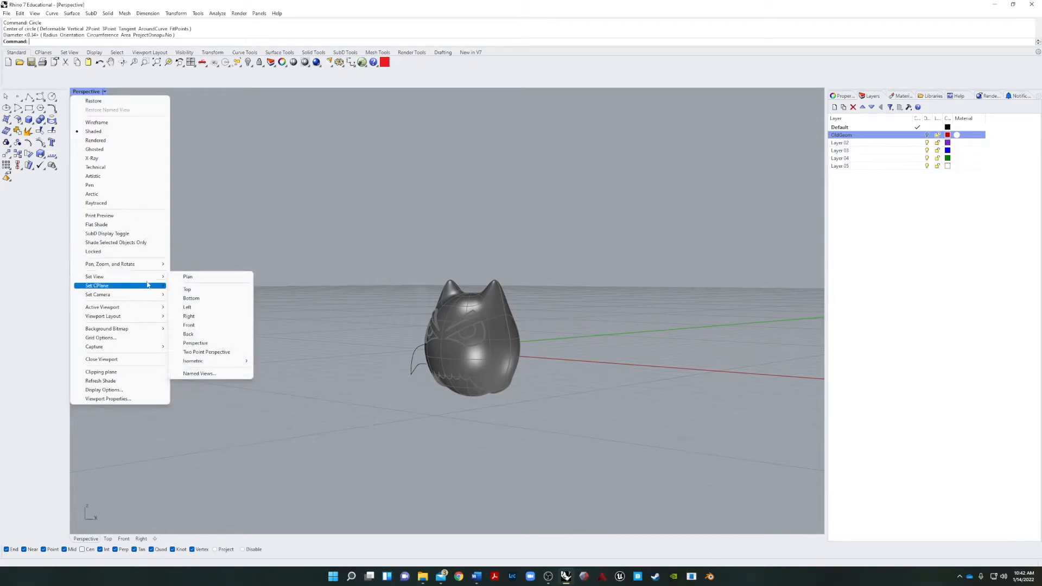
mouse_move(140, 289)
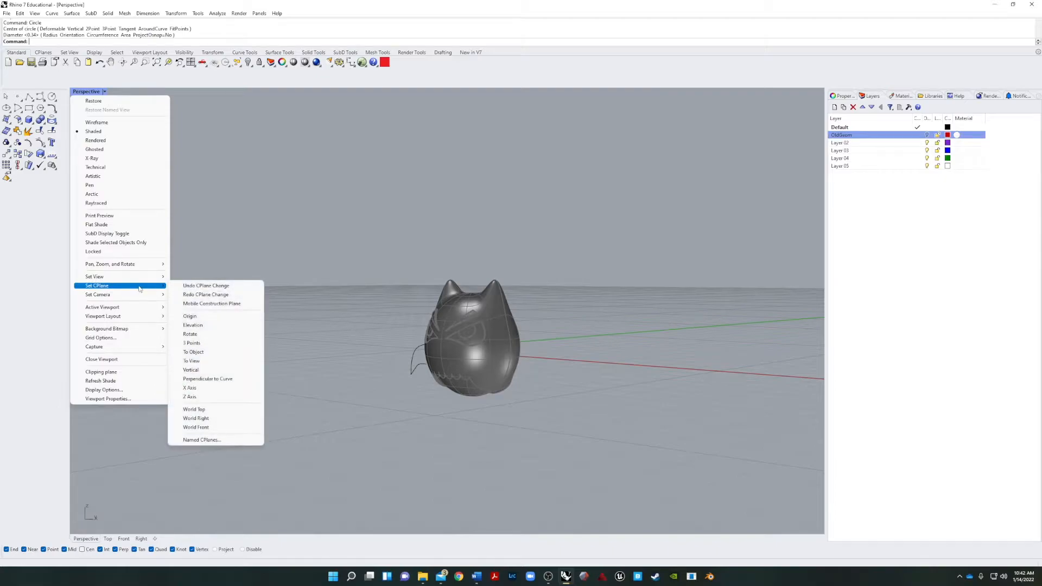
click(206, 429)
right_drag(260, 400, 386, 357)
scroll(534, 353, up, 6)
right_drag(553, 354, 511, 344)
scroll(526, 363, up, 5)
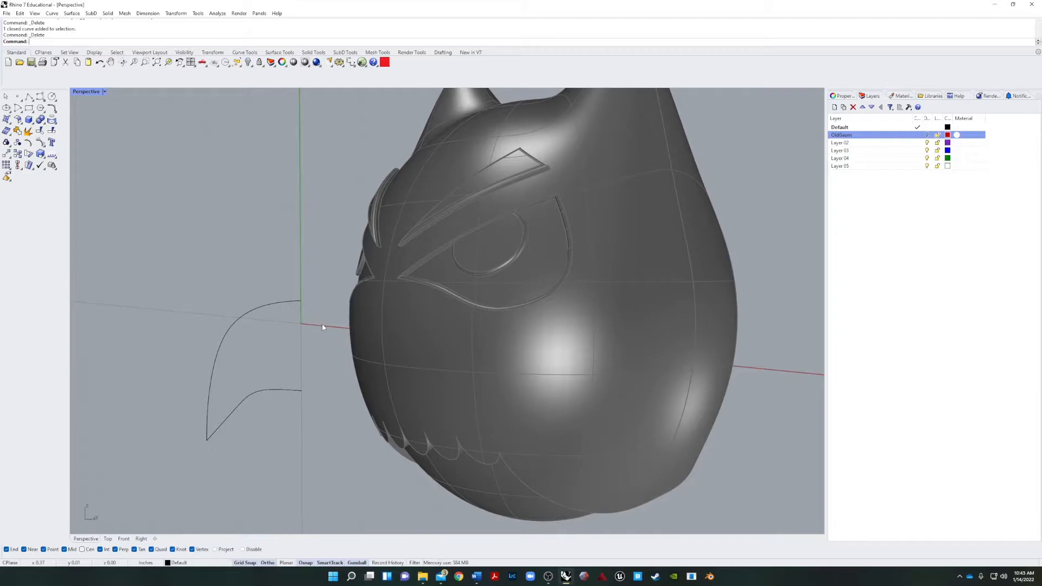
Draw a straight line joining the beak profile's upper and lower open ends.
key(Return)
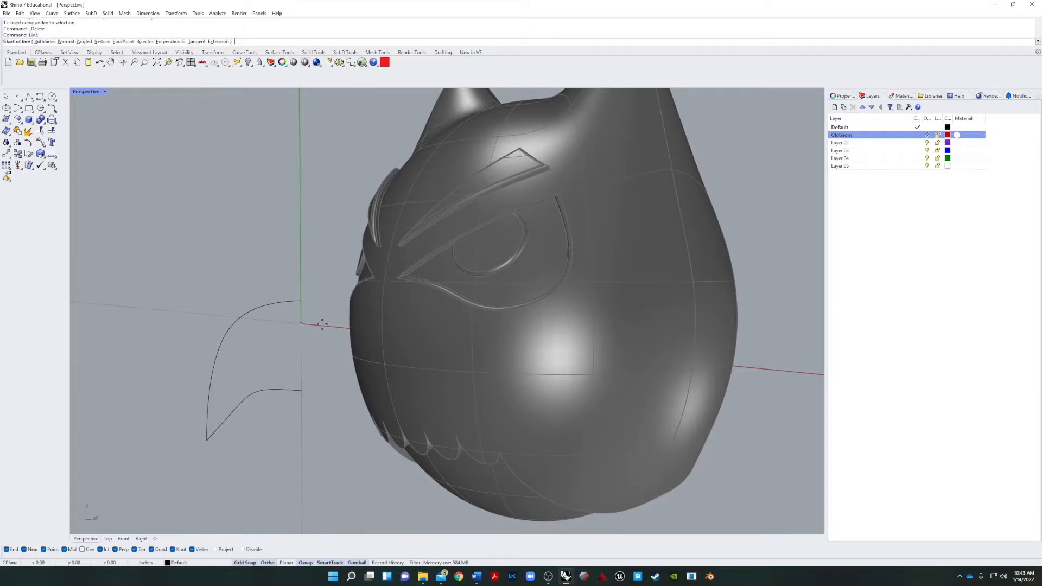
click(301, 302)
click(301, 390)
Draw a circle about 0.76 in across, centred on the line's midpoint and reaching the profile's ends, and delete the line.
scroll(287, 349, up, 3)
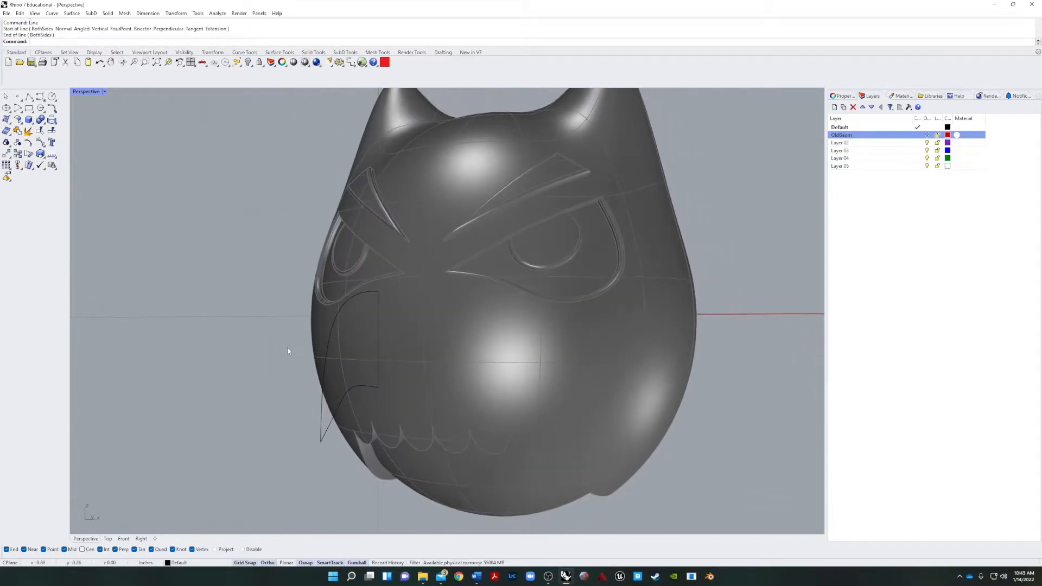
scroll(374, 342, up, 4)
scroll(394, 351, up, 2)
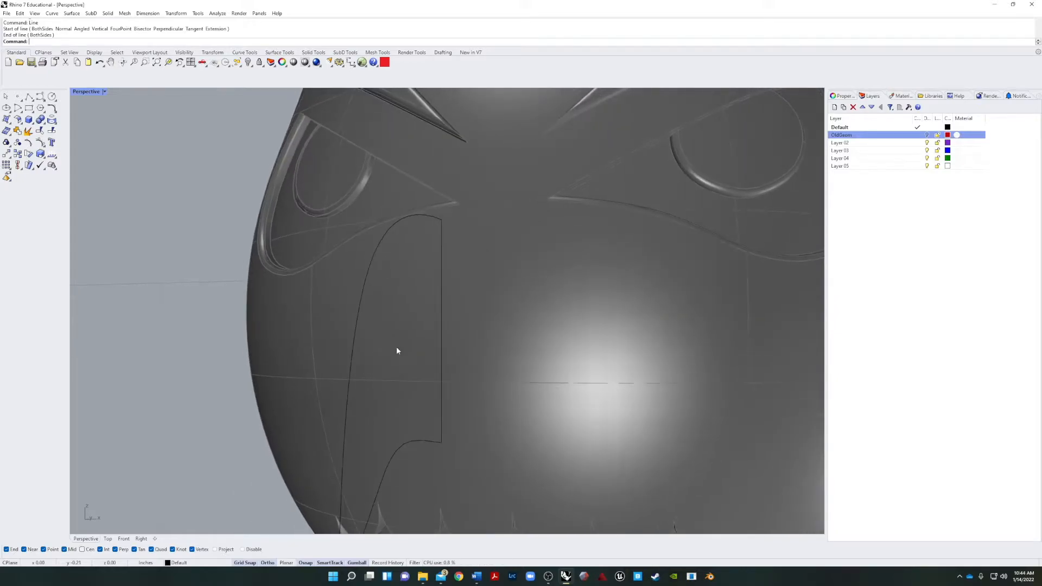
key(Return)
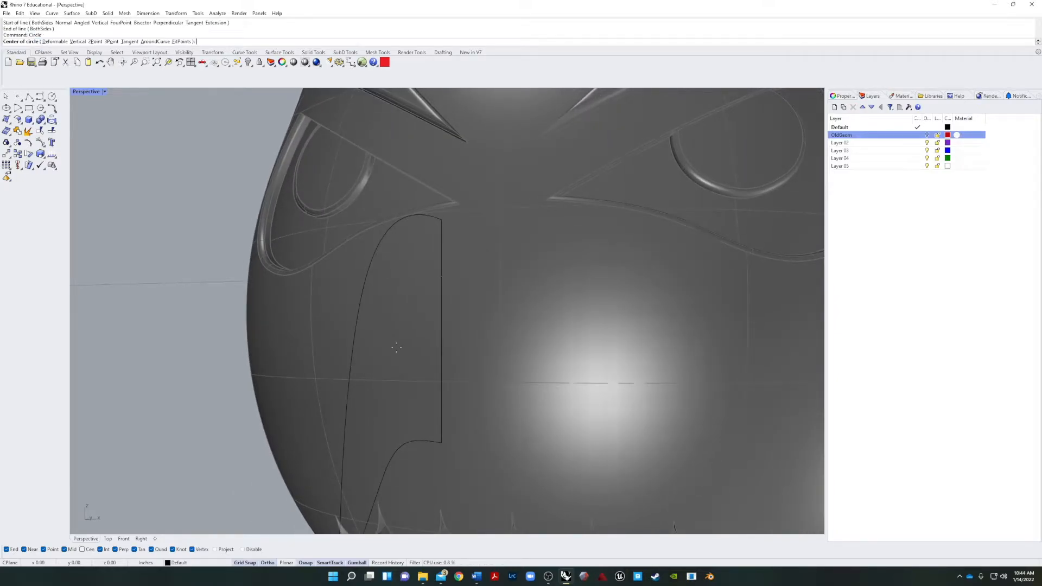
click(442, 330)
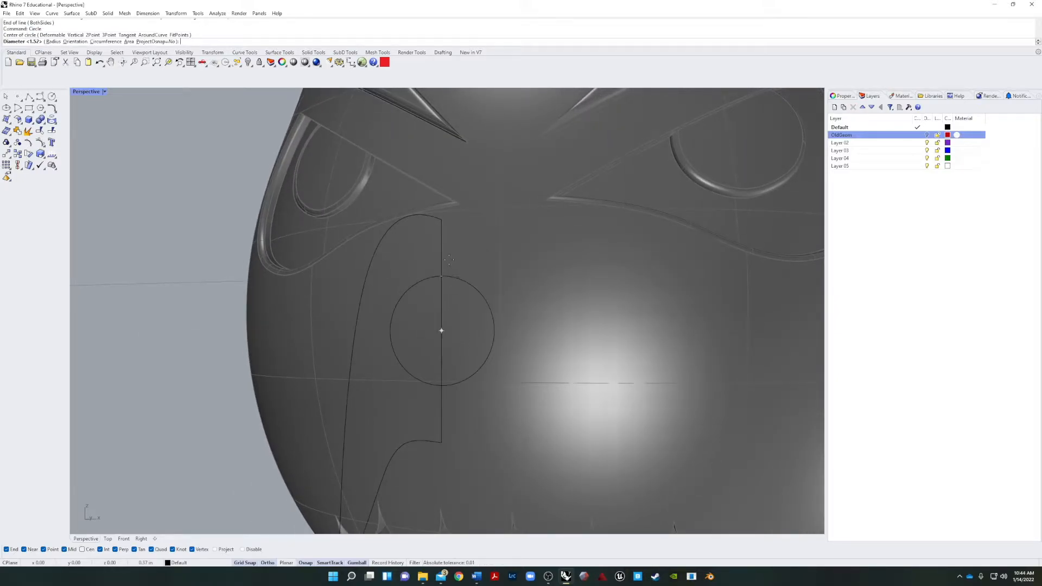
click(442, 222)
right_drag(442, 252, 315, 348)
scroll(304, 331, down, 7)
click(316, 344)
key(Delete)
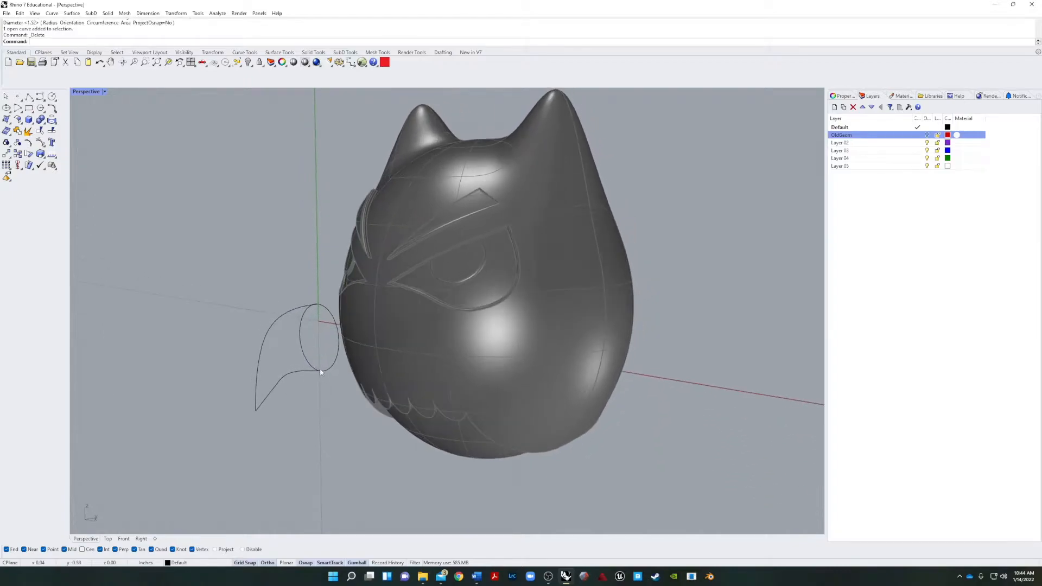
Examine the control points of the circle and the beak profile where they meet.
scroll(359, 352, up, 5)
click(320, 250)
key(Escape)
click(261, 260)
key(F10)
click(363, 259)
key(Escape)
right_drag(246, 327, 361, 338)
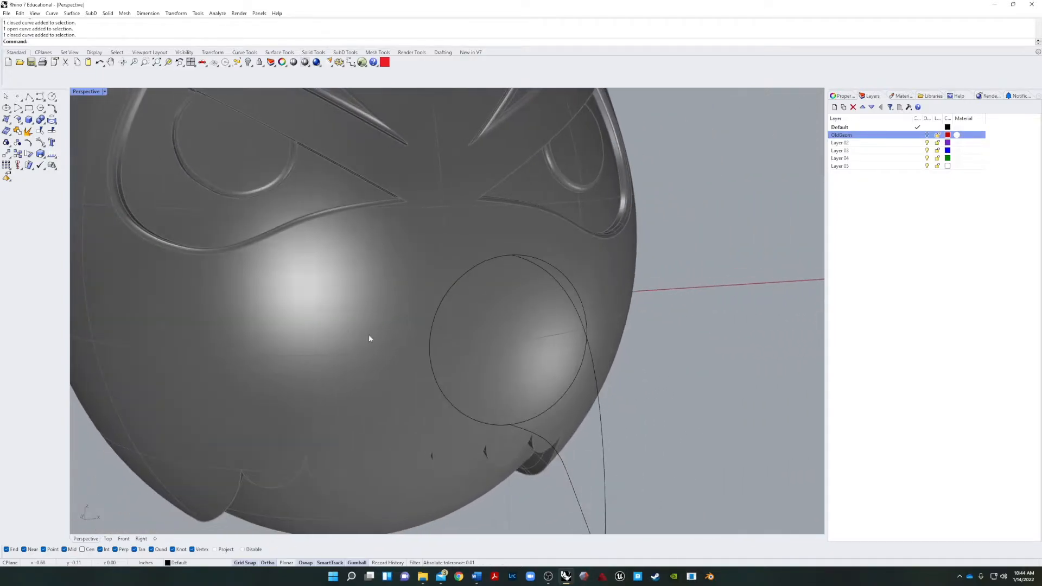
Scale the circle's two side control points outward to about 1 in from its centre, forming a pointed eye shape.
click(429, 352)
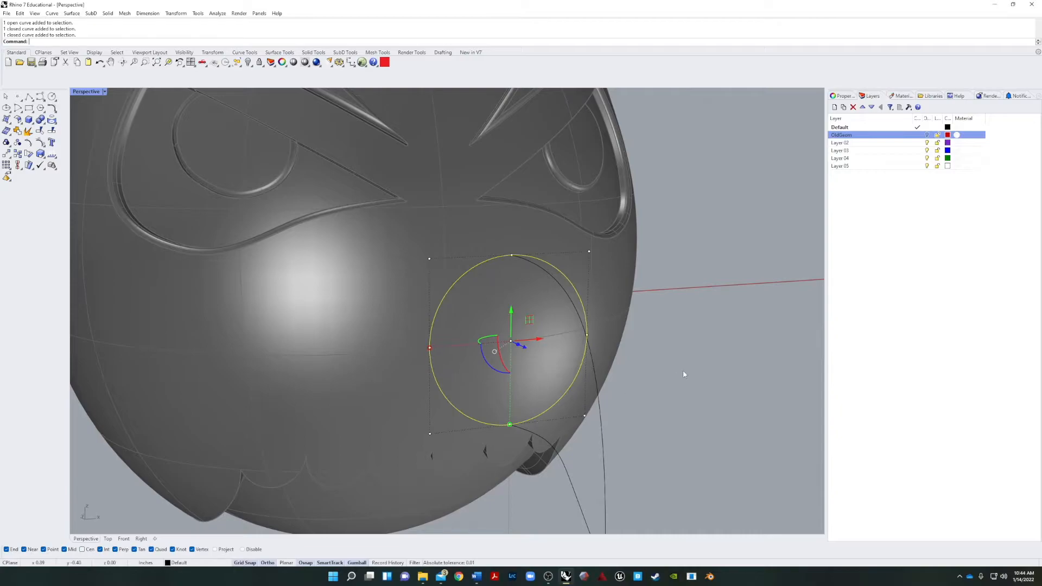
click(587, 335)
shift+click(430, 348)
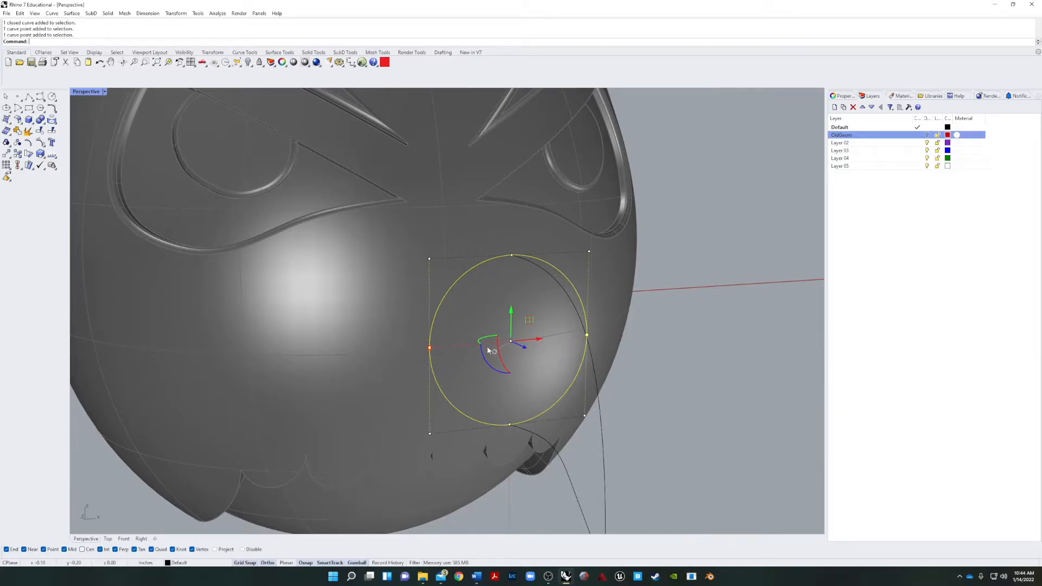
drag(433, 351, 315, 351)
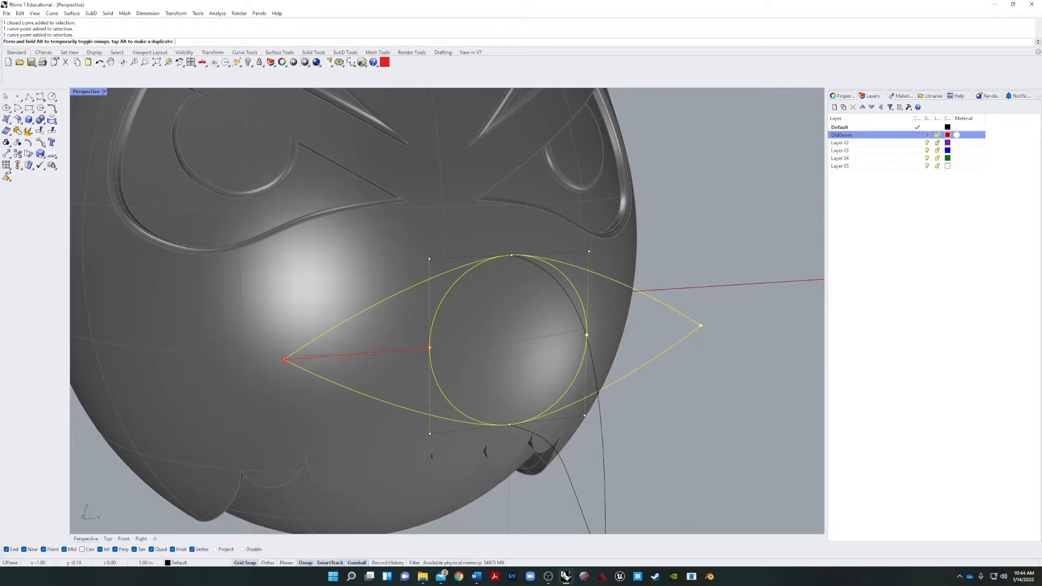
drag(261, 444, 262, 447)
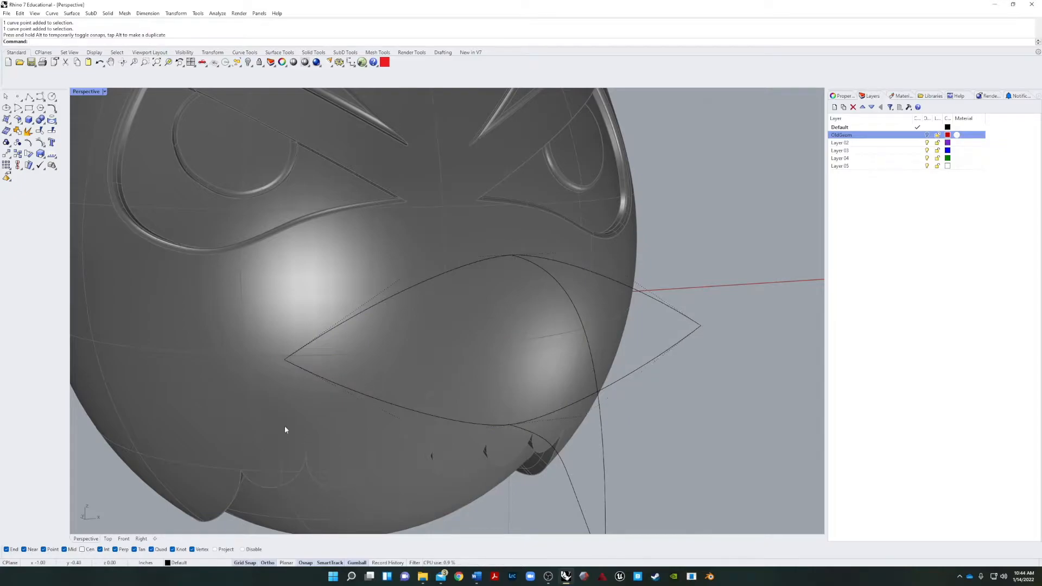
Turn off grid snap and rescale the base curve's two side control points to refine its width.
click(257, 563)
click(356, 391)
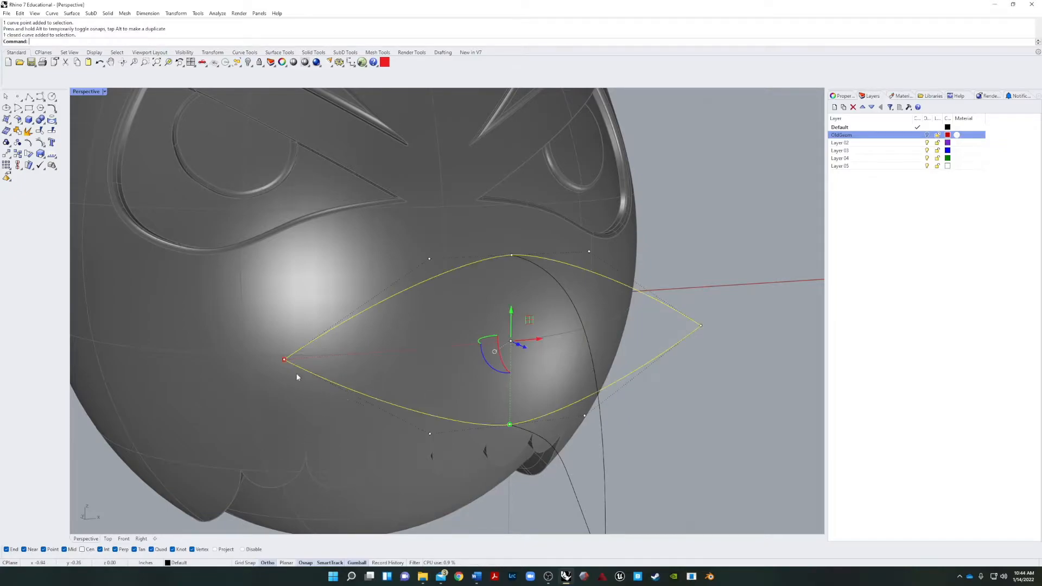
click(285, 360)
click(718, 324)
click(692, 339)
drag(739, 380, 684, 279)
shift+drag(245, 319, 416, 353)
click(711, 372)
Check whether the beak profile is one continuous curve from the base through the tip.
right_drag(751, 381, 490, 442)
scroll(282, 429, up, 8)
right_drag(282, 429, 295, 356)
right_drag(348, 413, 326, 397)
click(352, 363)
click(373, 295)
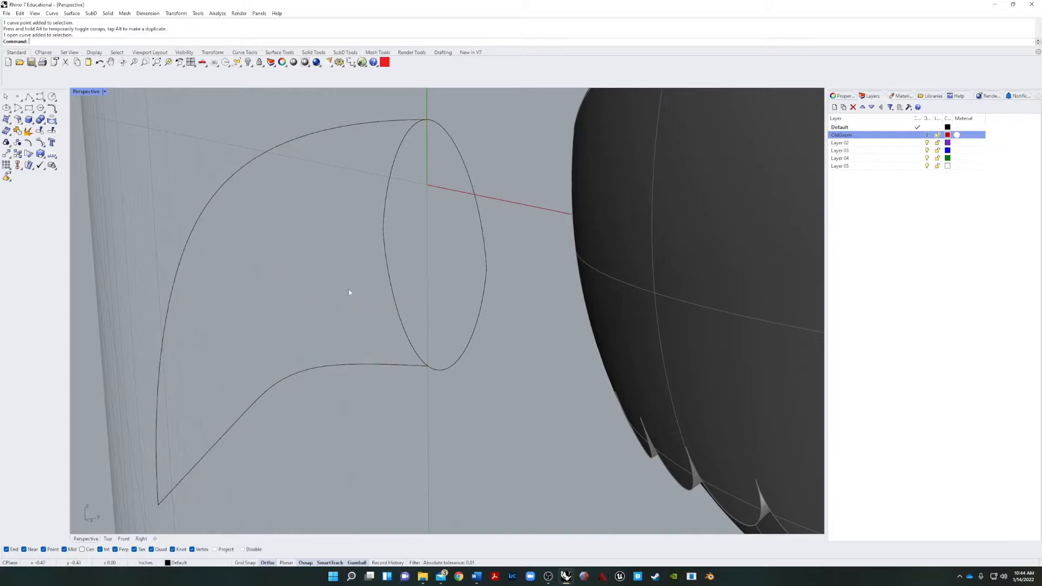
right_drag(293, 324, 326, 331)
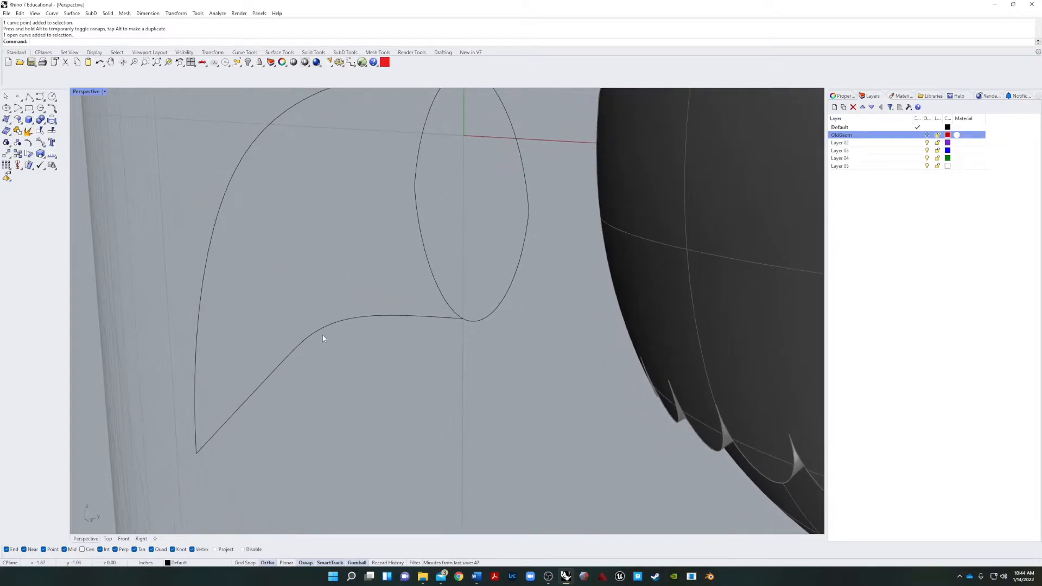
click(262, 390)
click(294, 421)
click(255, 396)
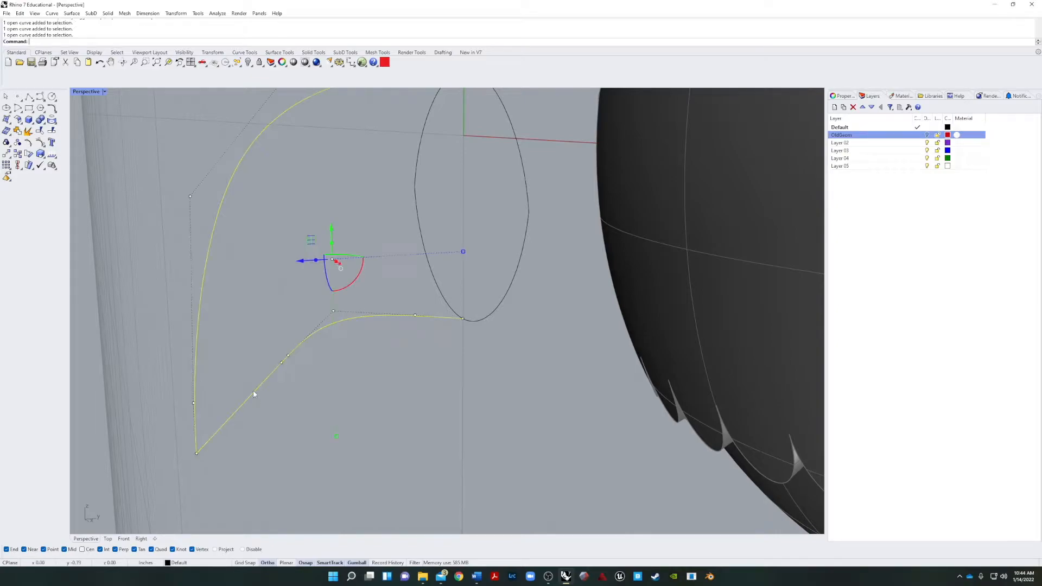
click(276, 448)
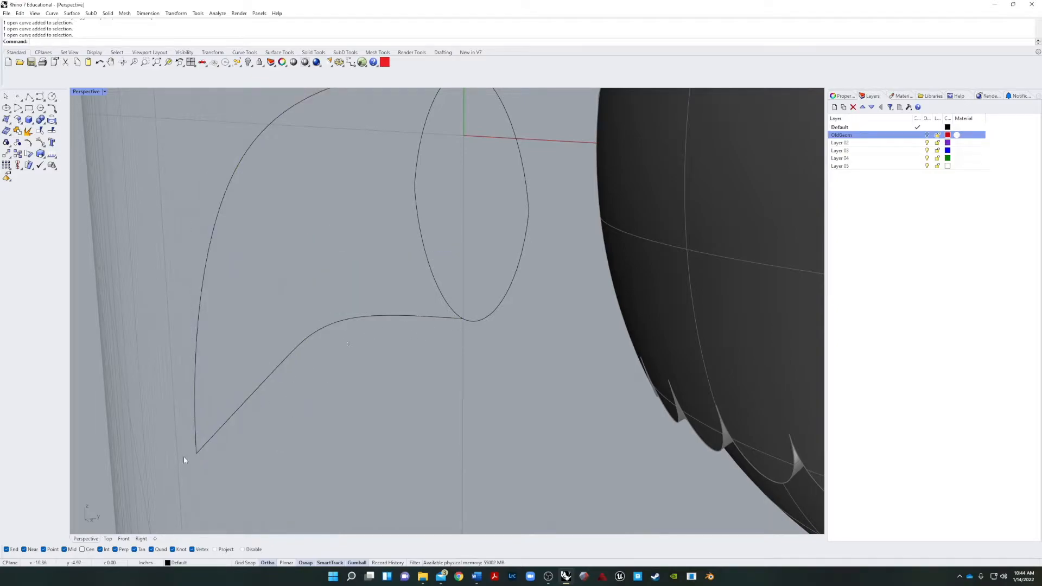
Explode the beak profile into separate upper and lower curves and check each one.
click(195, 382)
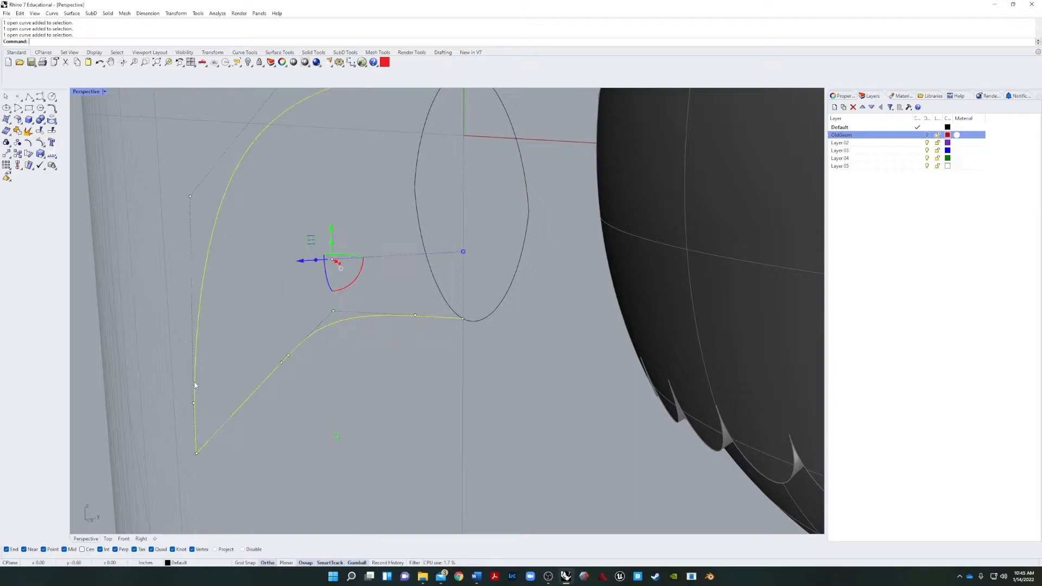
right_click(17, 131)
click(223, 202)
key(Escape)
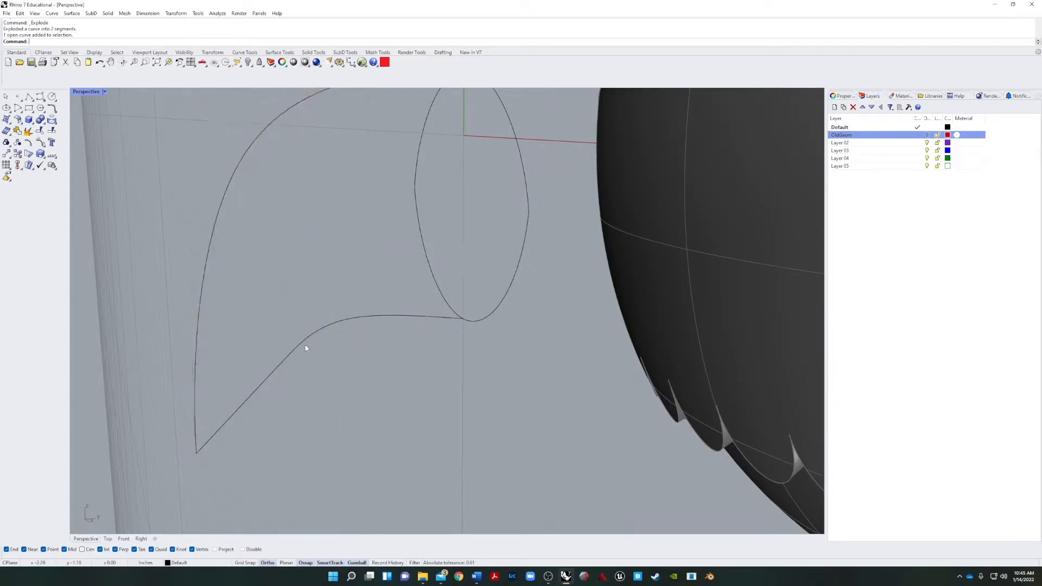
click(315, 333)
click(583, 363)
Sweep the base curve along the upper and lower beak profile curves with Sweep2, leaving the cross sections unchanged.
right_drag(538, 345, 542, 421)
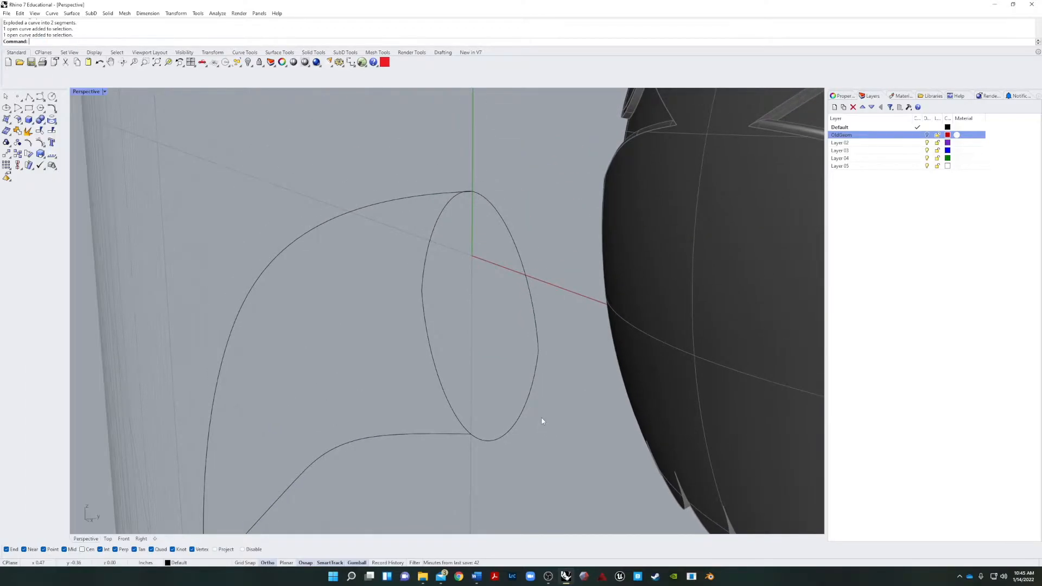
text(ep2)
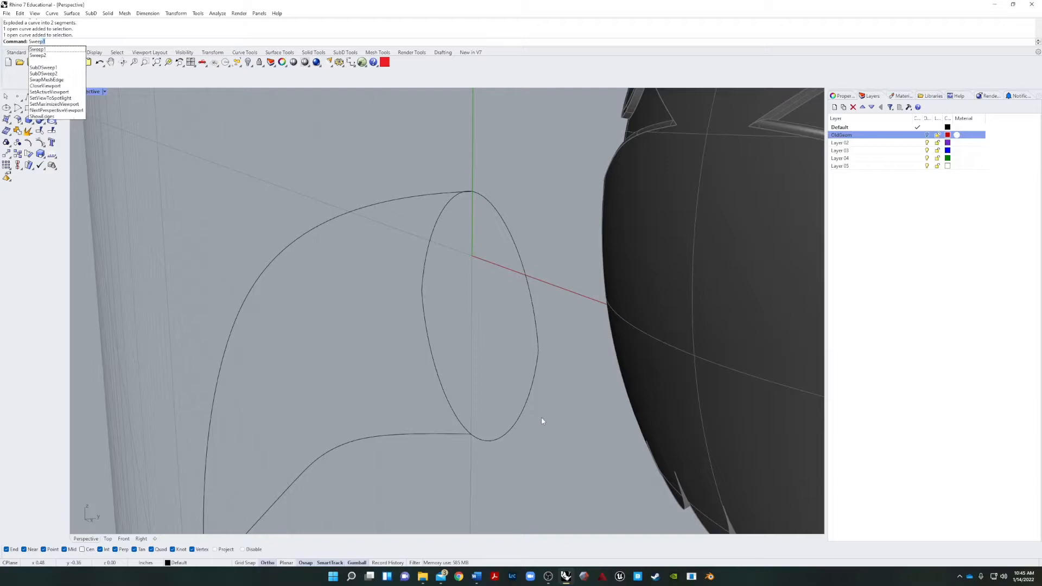
key(Return)
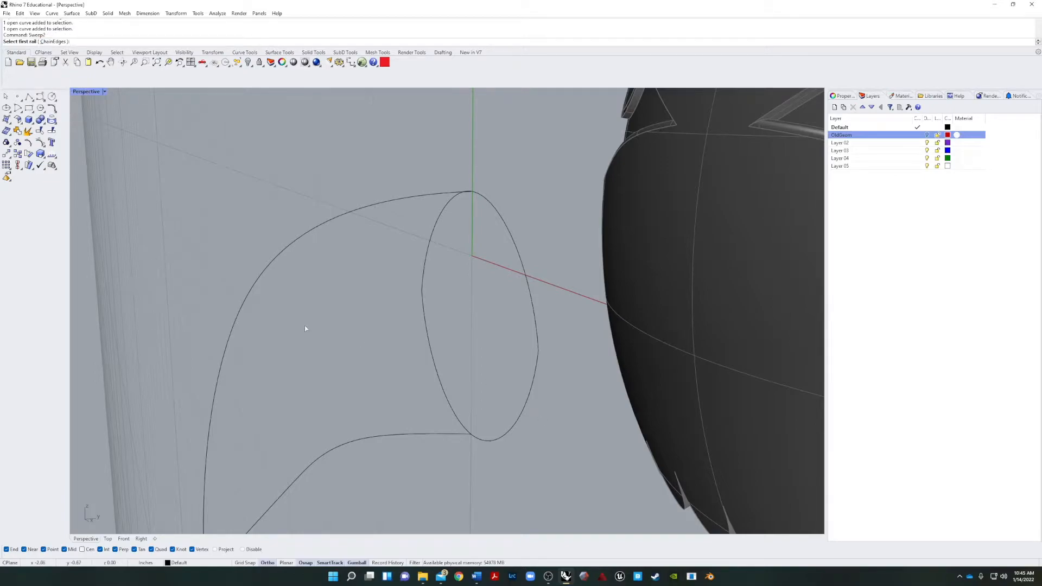
click(293, 243)
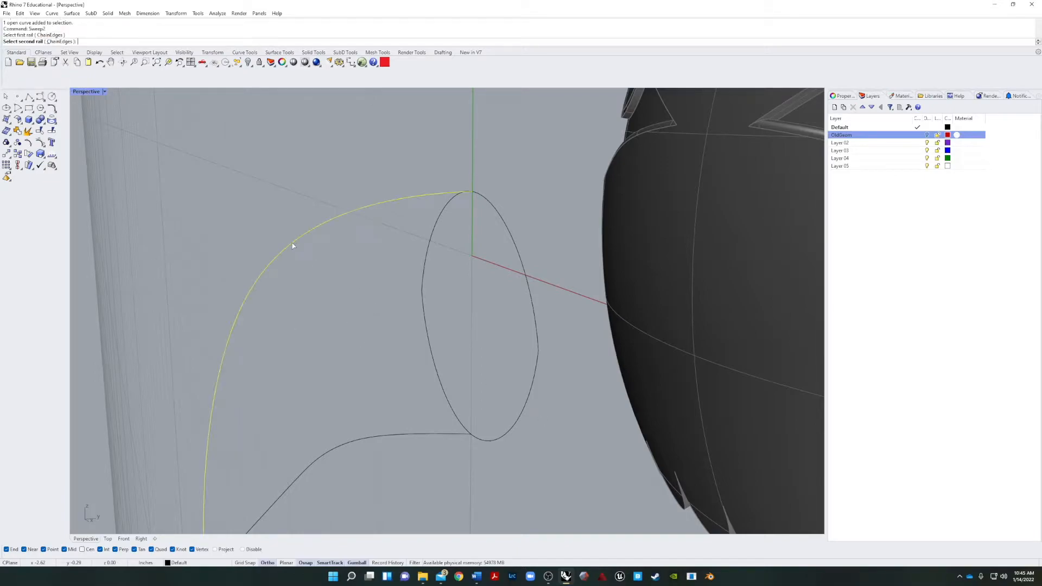
click(408, 436)
click(534, 383)
key(Return)
key(Return)
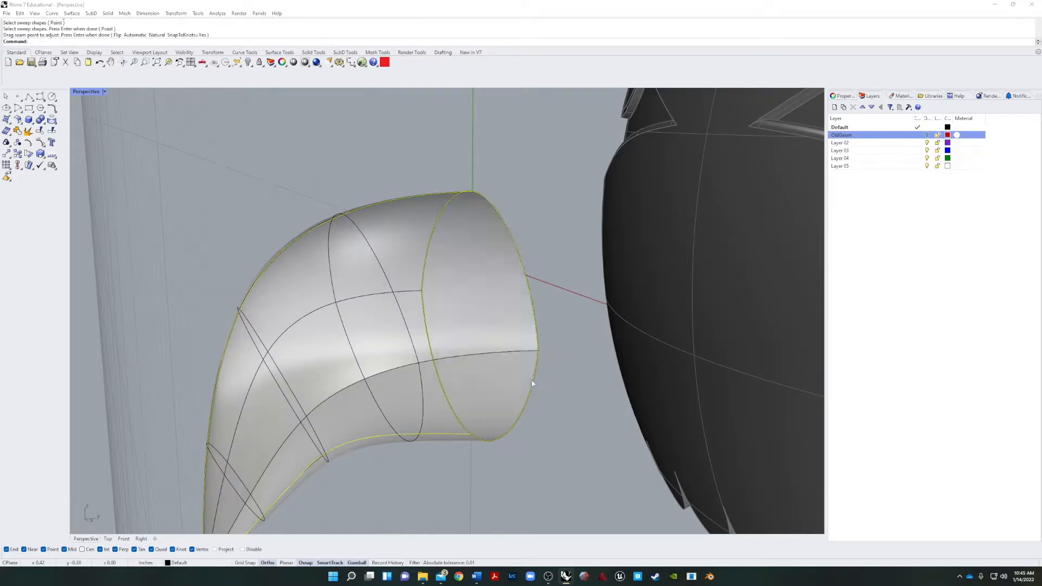
scroll(459, 430, down, 9)
right_drag(449, 438, 418, 454)
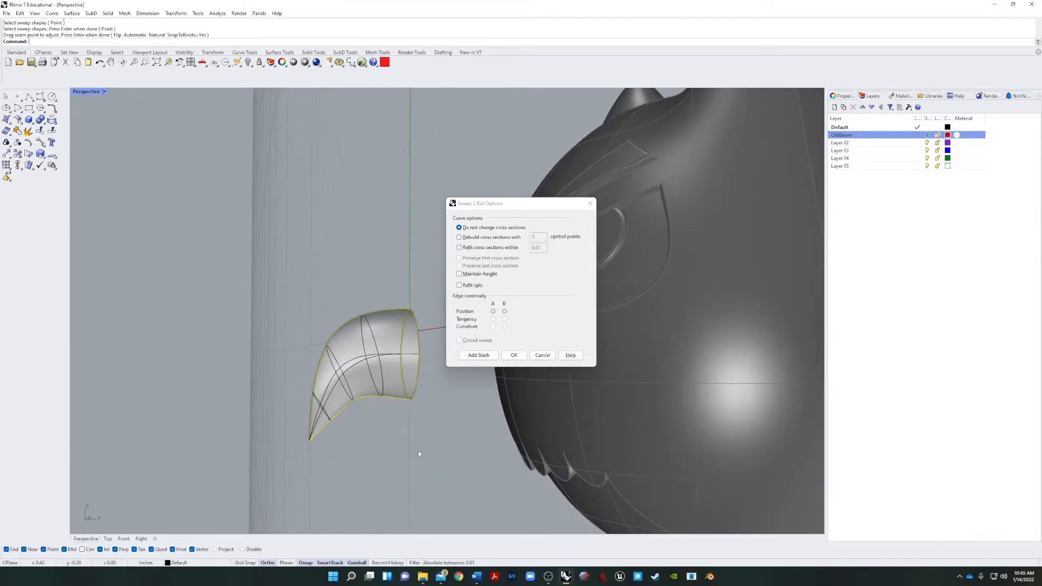
click(514, 355)
Inspect the swept beak surface against the head from several angles and delete it.
right_drag(444, 431, 445, 462)
click(380, 407)
shift+drag(439, 399, 443, 401)
right_drag(524, 446, 485, 451)
right_drag(480, 402, 365, 414)
click(361, 461)
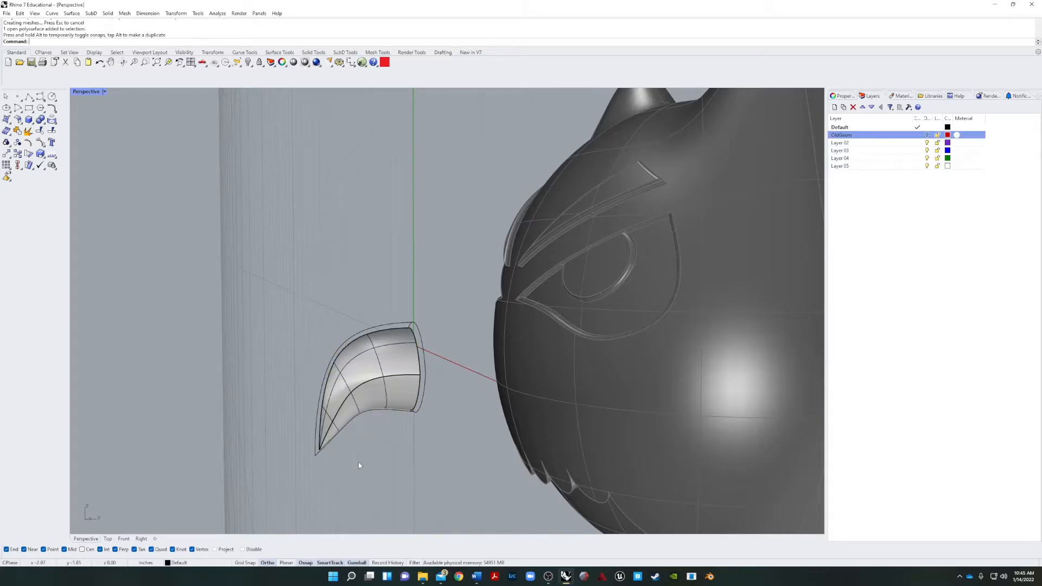
click(344, 417)
right_drag(417, 463, 600, 471)
scroll(640, 442, up, 6)
scroll(597, 468, down, 5)
scroll(591, 284, up, 7)
right_drag(631, 364, 534, 377)
scroll(580, 363, down, 6)
key(Delete)
Raise the coincident top points of the base curve and upper profile curve together to give the base a peaked top.
click(534, 378)
scroll(524, 367, up, 4)
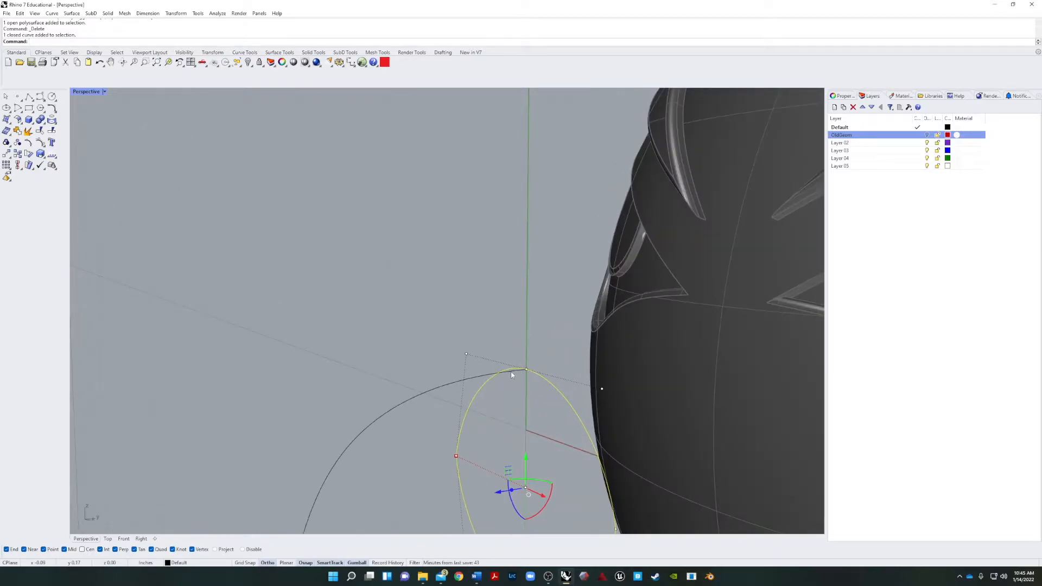
shift+click(520, 371)
click(527, 371)
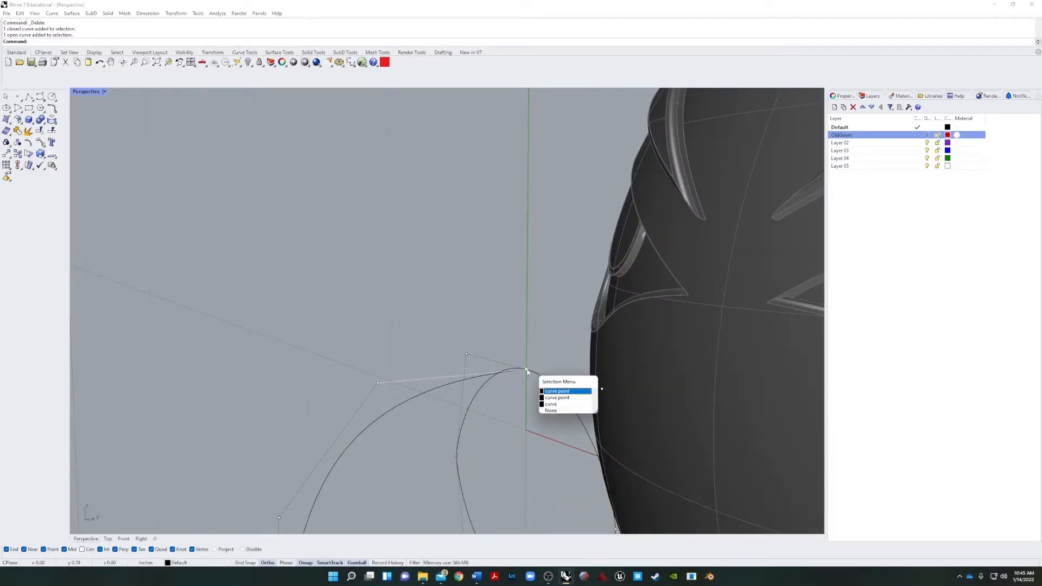
click(551, 391)
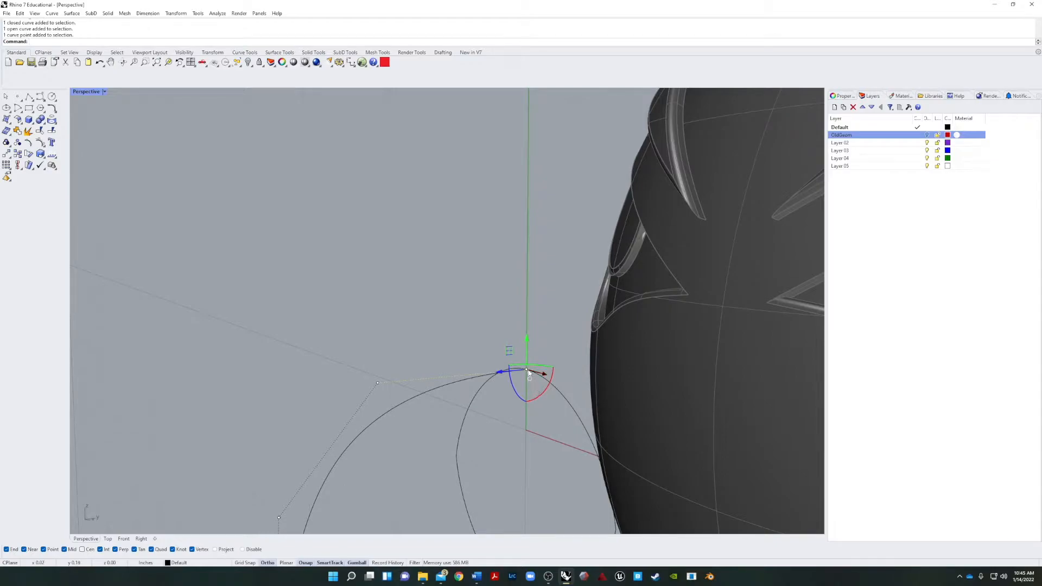
click(526, 371)
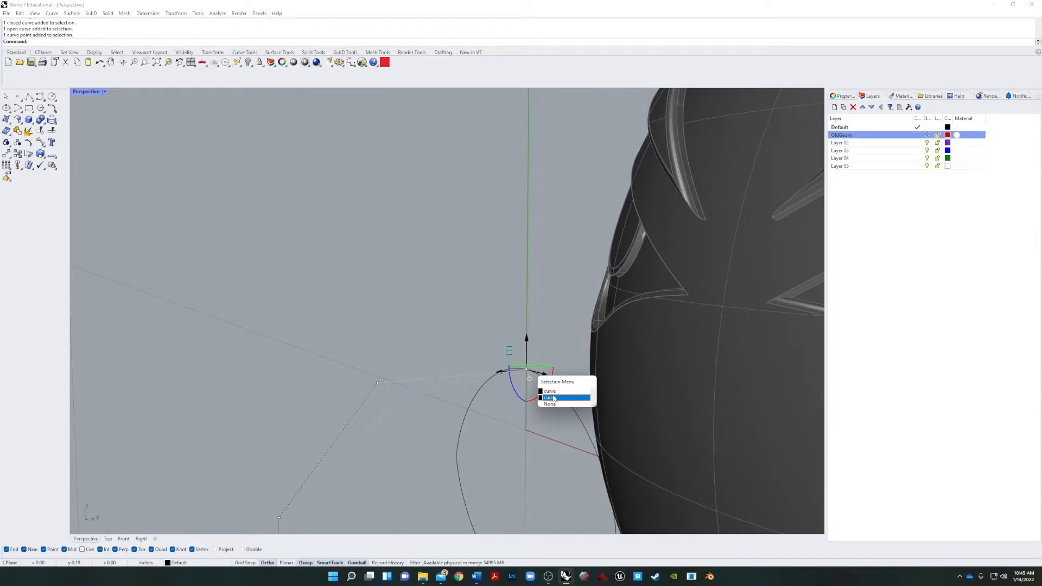
click(539, 347)
click(539, 373)
shift+click(435, 387)
key(F10)
drag(496, 318, 546, 388)
mouse_move(526, 338)
mouse_down()
mouse_move(527, 288)
mouse_move(525, 320)
mouse_up()
scroll(504, 346, down, 6)
right_drag(415, 333, 524, 408)
scroll(567, 399, up, 4)
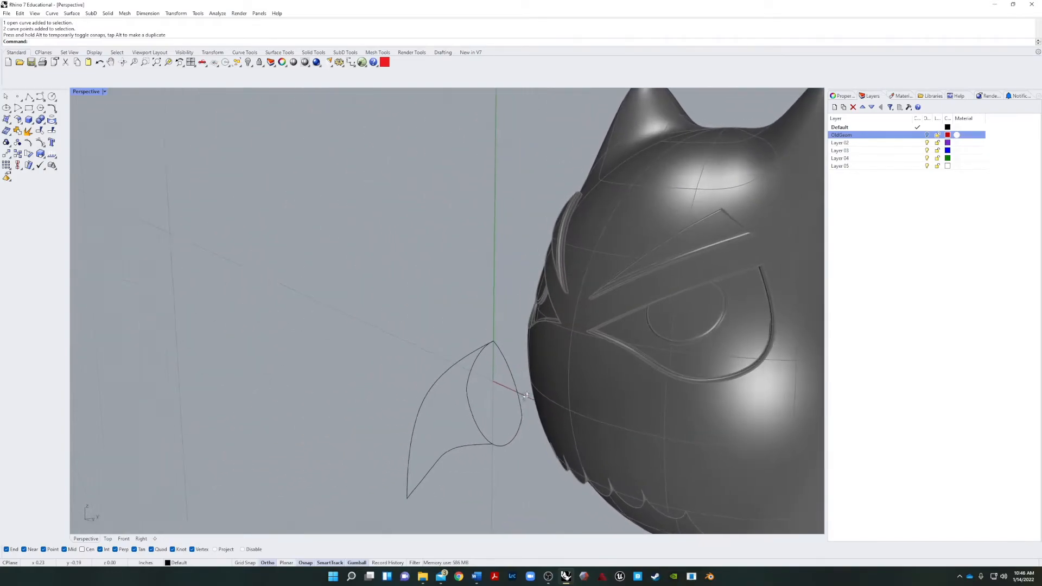
key(Return)
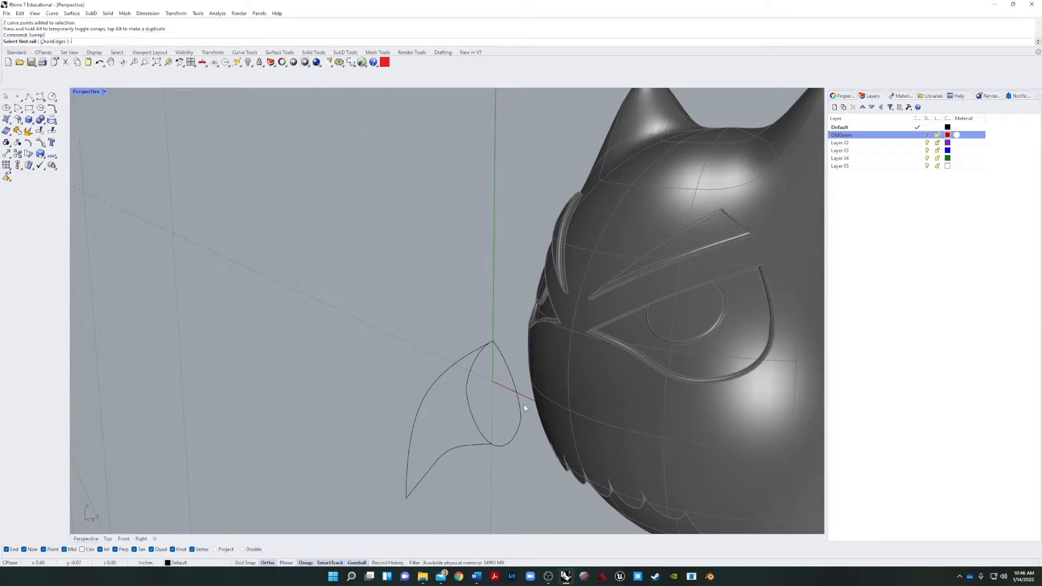
click(441, 379)
click(460, 445)
key(Escape)
Sweep the reshaped base curve along the upper and lower profile curves with Sweep2 to create the upper beak surface.
key(Return)
click(437, 379)
click(453, 449)
click(477, 430)
key(Return)
key(Return)
click(472, 357)
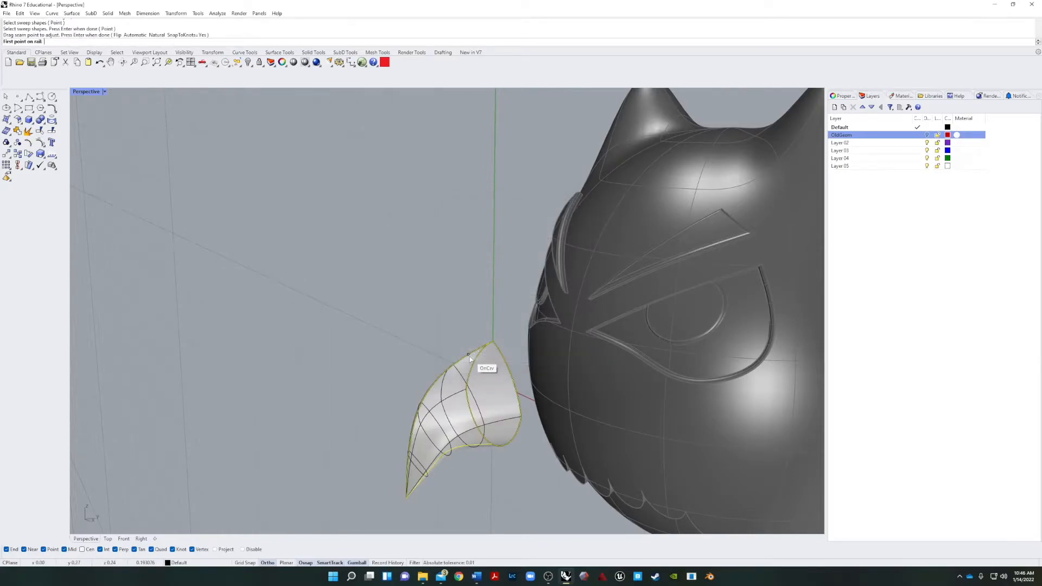
right_drag(417, 380, 652, 391)
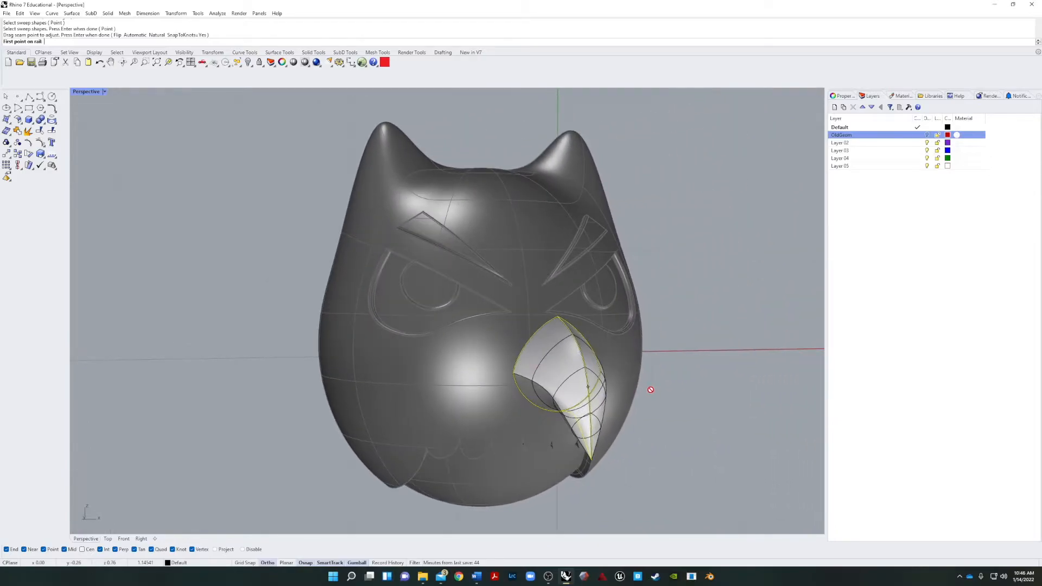
key(Return)
click(510, 358)
right_drag(626, 386, 767, 401)
scroll(560, 406, up, 5)
right_drag(560, 406, 479, 406)
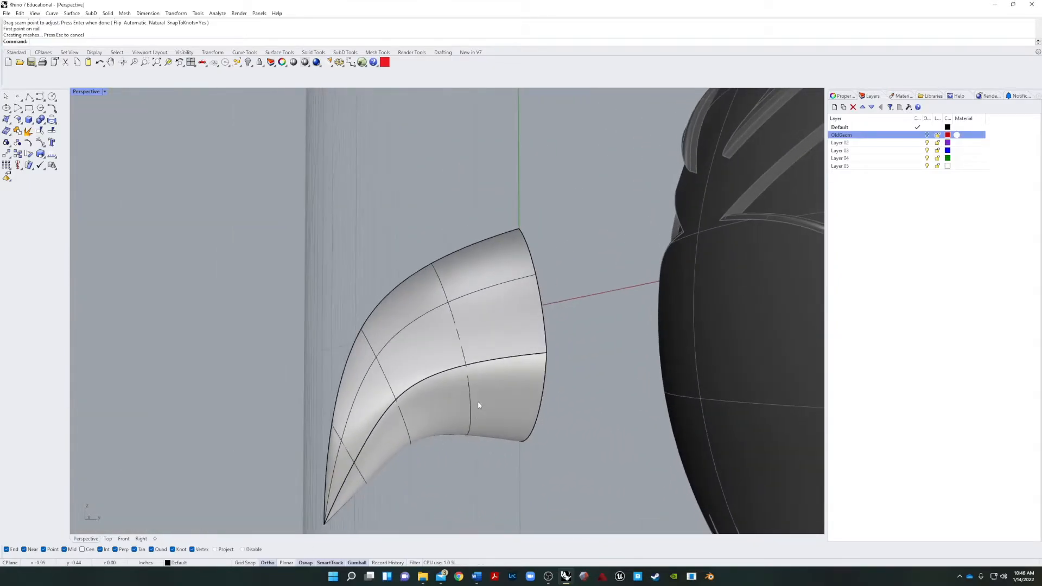
click(479, 405)
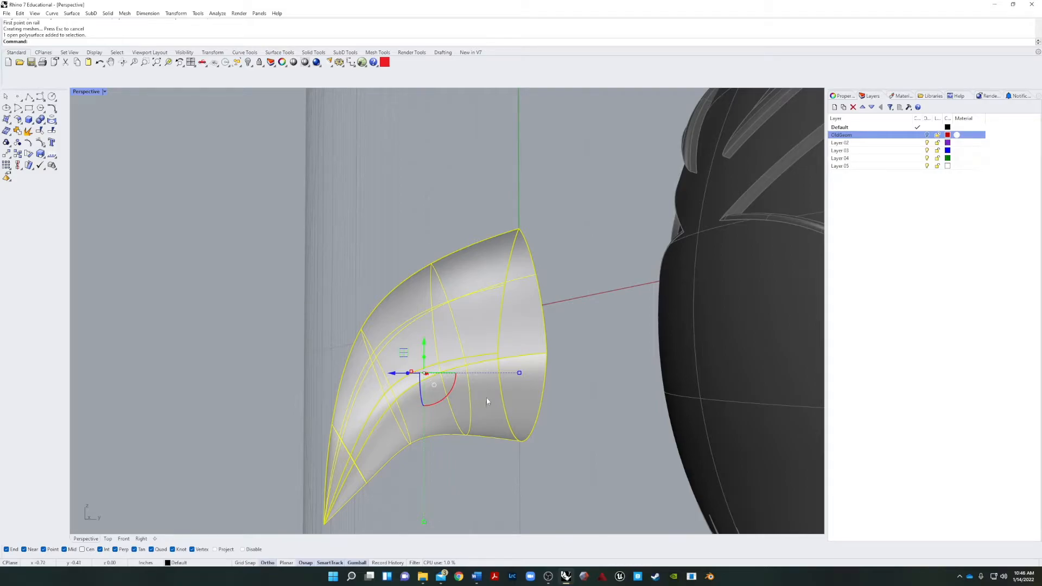
key(Delete)
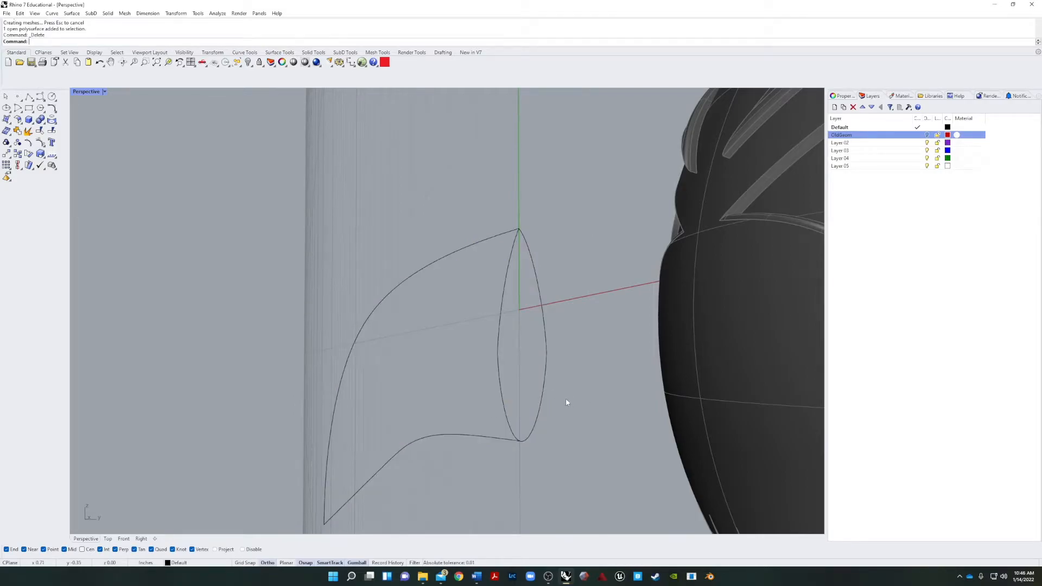
key(ctrl+z)
Hide the swept upper beak surface, keeping its three construction curves displayed.
click(586, 295)
click(508, 314)
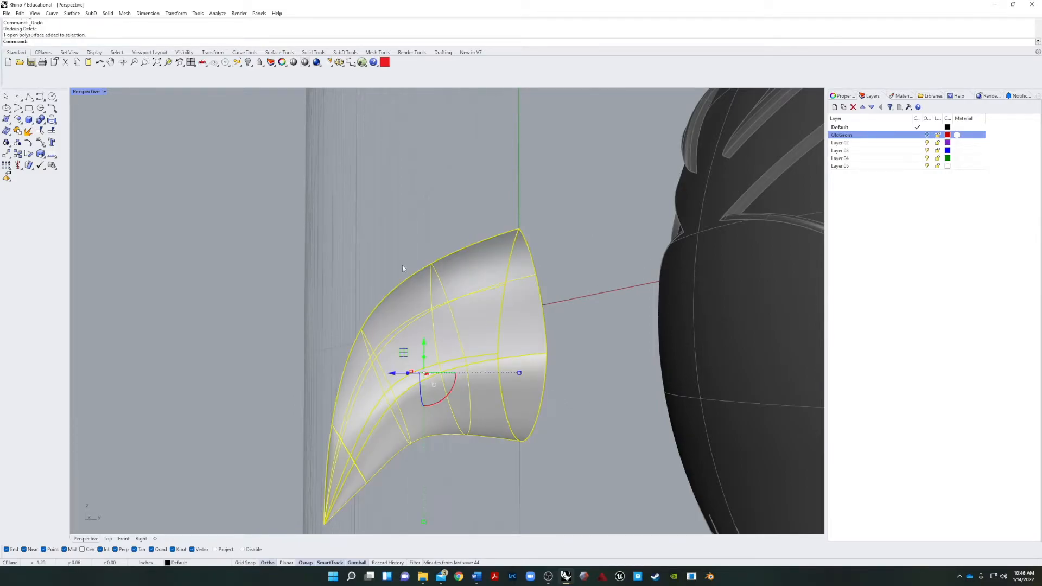
click(248, 62)
right_drag(298, 127, 509, 307)
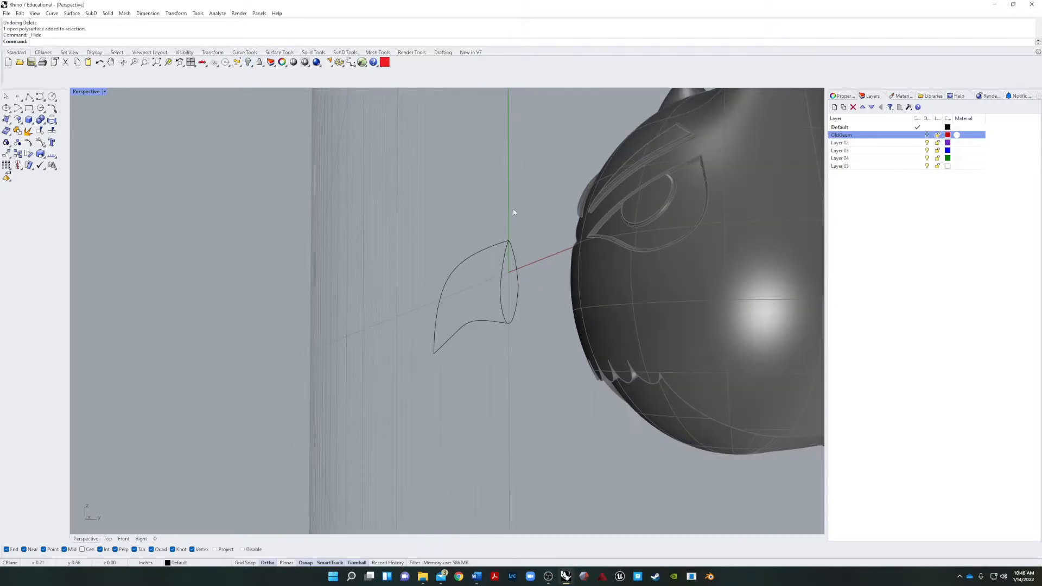
Flip the three beak curves upside down so the beak tip points upward for the lower beak.
drag(432, 325, 433, 325)
right_drag(530, 328, 504, 328)
drag(490, 324, 696, 272)
right_drag(756, 314, 431, 384)
click(360, 332)
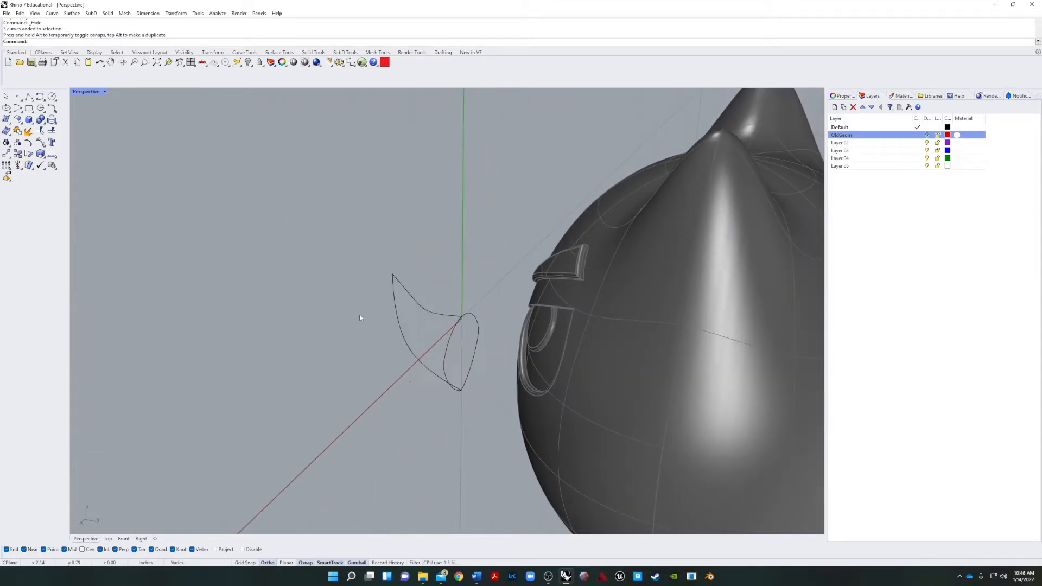
scroll(399, 284, up, 9)
Try to move the tip control points of the two flipped profile curves and undo the change.
drag(415, 218, 334, 296)
right_drag(334, 302, 459, 268)
click(461, 267)
click(480, 256)
shift+click(525, 192)
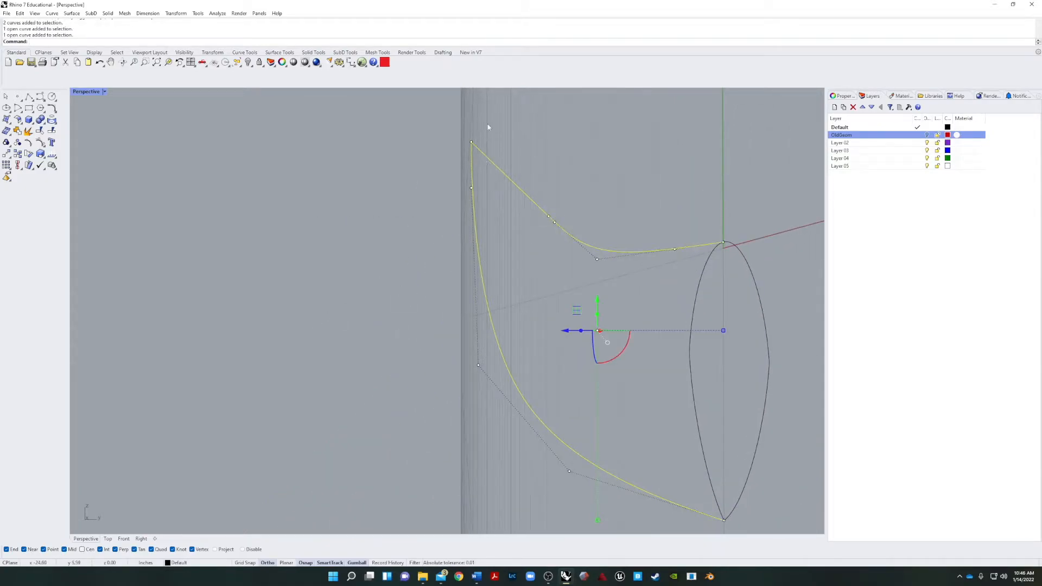
drag(442, 156, 457, 232)
click(561, 314)
right_drag(561, 314, 504, 327)
key(ctrl+z)
Lower the control points at the tip of both flipped profile curves to make a shorter, blunter lower beak.
click(297, 340)
right_drag(297, 341, 323, 329)
drag(581, 190, 413, 331)
click(414, 331)
click(476, 248)
shift+click(520, 190)
click(504, 189)
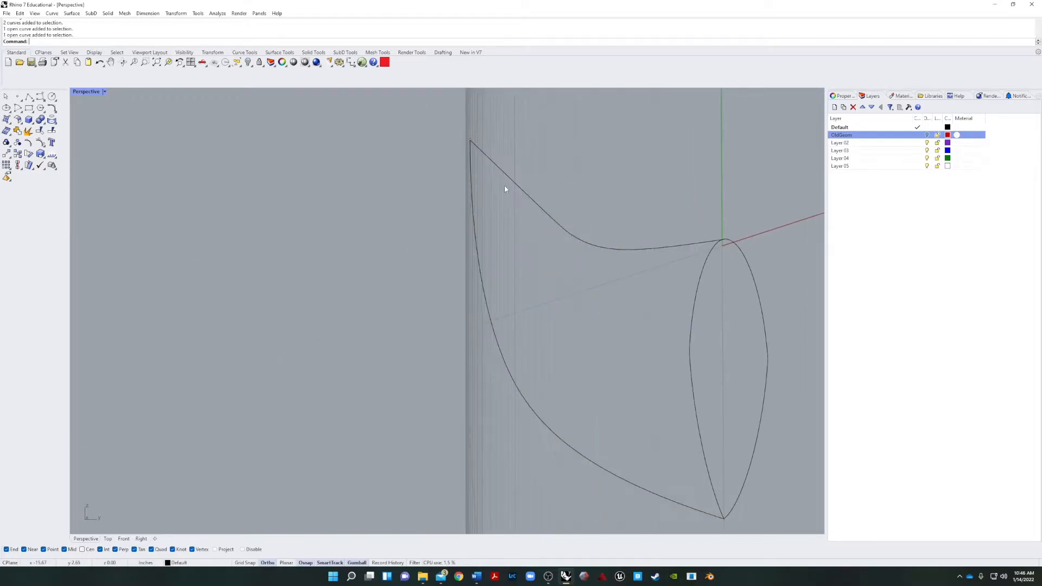
click(470, 165)
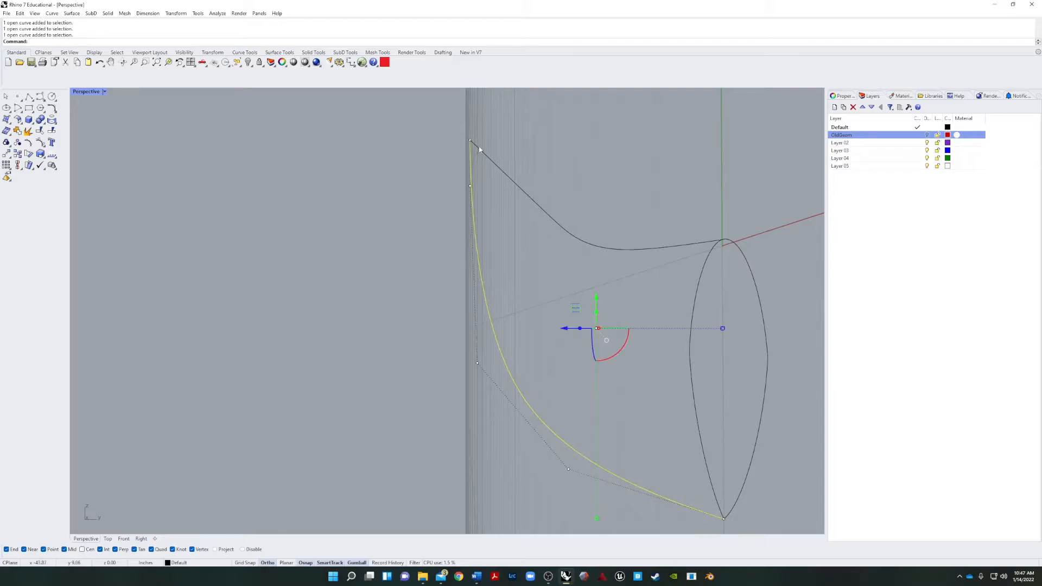
click(471, 143)
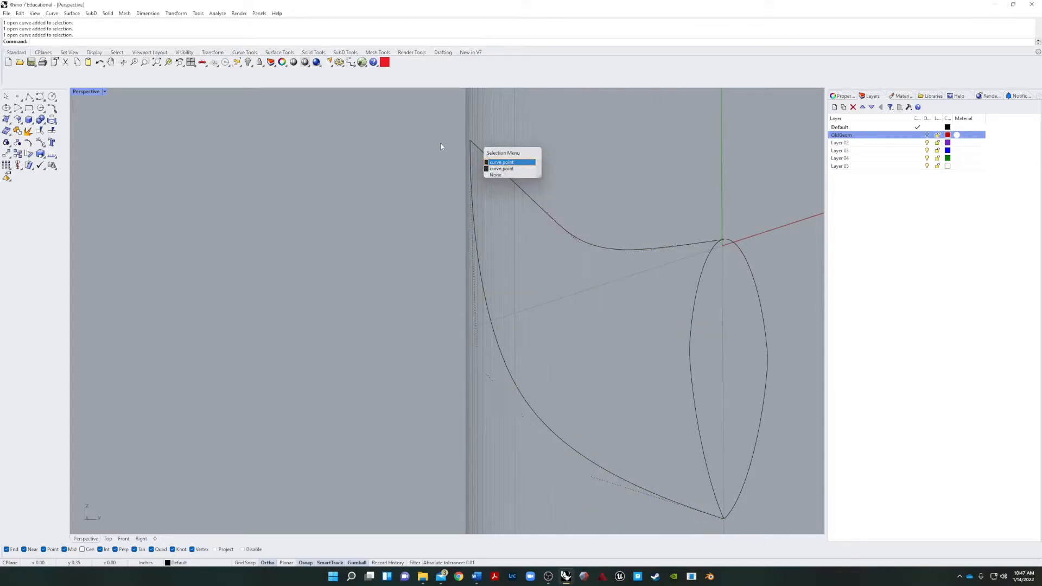
click(521, 188)
click(471, 234)
drag(443, 245, 495, 184)
drag(508, 125, 495, 254)
key(Escape)
Sweep the flipped base curve along the two edited profile curves with Sweep2 to create the lower beak surface.
right_drag(622, 350, 673, 399)
click(678, 390)
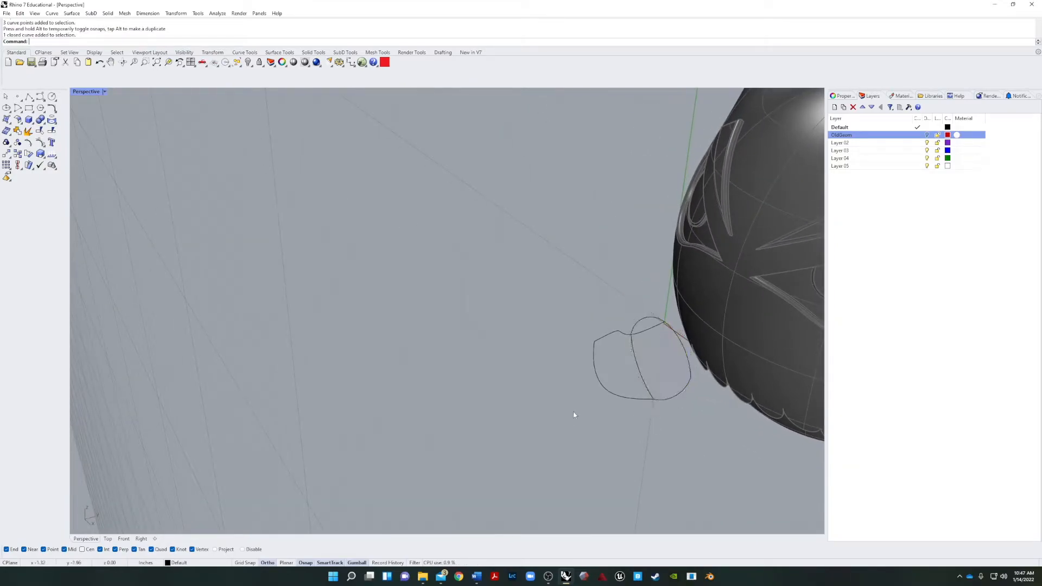
key(Return)
click(620, 332)
click(619, 394)
click(648, 386)
key(Return)
key(Return)
right_drag(554, 409, 463, 362)
click(514, 355)
right_drag(532, 383, 582, 312)
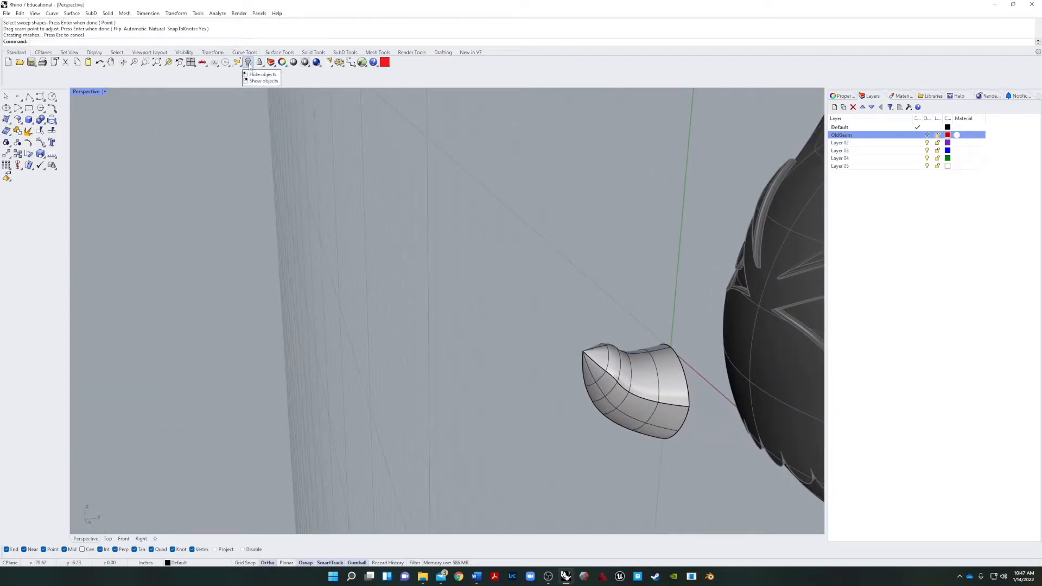
Unhide the upper beak surface and compare it with the lower beak surface.
right_click(249, 63)
right_drag(428, 244, 623, 366)
click(612, 315)
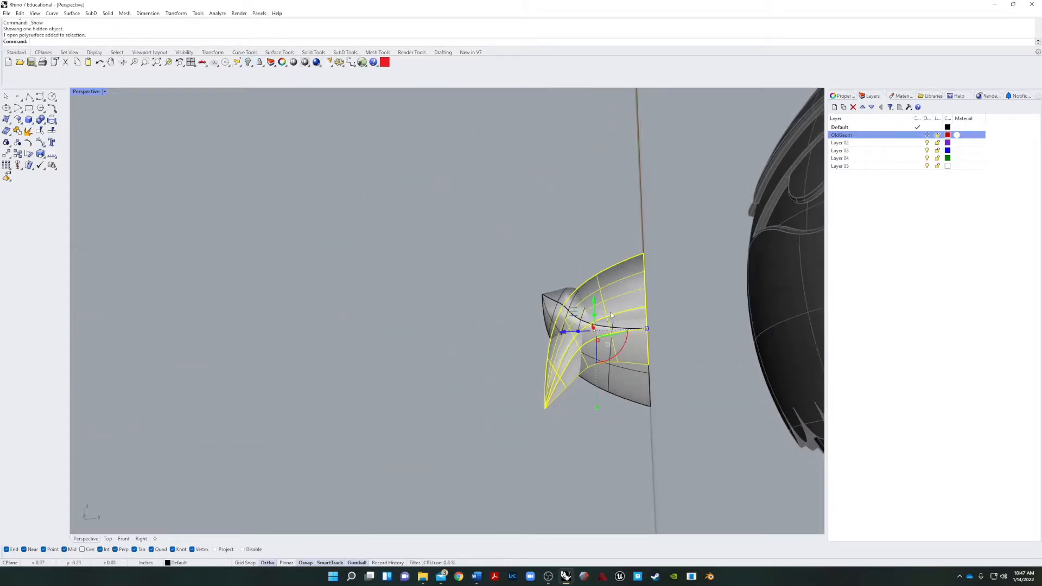
click(555, 317)
right_drag(545, 371, 470, 387)
Scale the lower beak surface down so it is smaller than the upper beak.
click(548, 343)
scroll(301, 390, up, 6)
click(304, 392)
right_drag(307, 392, 497, 365)
shift+drag(485, 347, 507, 350)
click(669, 358)
right_drag(670, 358, 550, 270)
click(639, 347)
scroll(551, 270, down, 5)
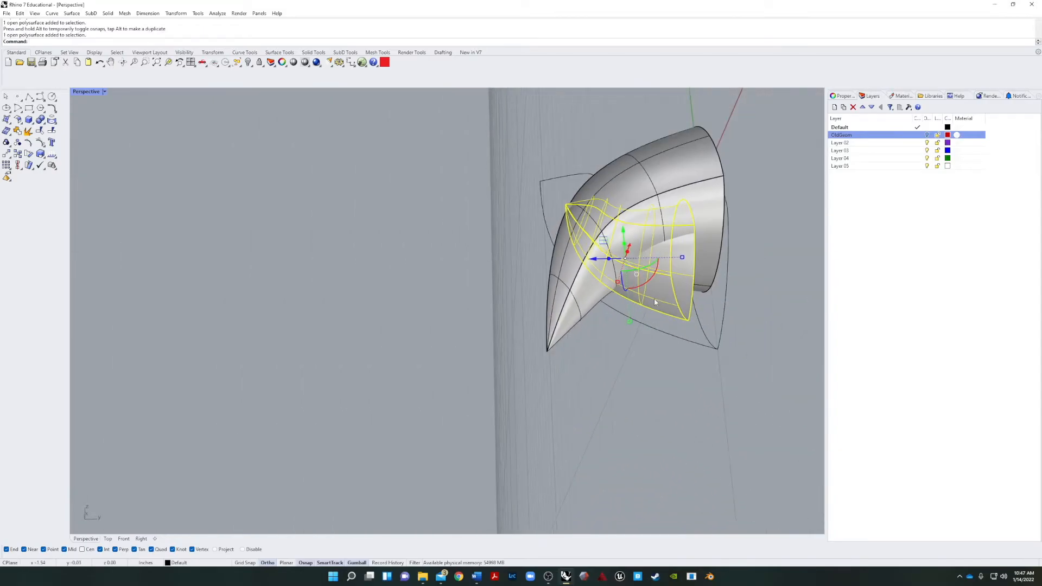
Move the lower beak surface from its bottom base corner to the bottom end point of the flipped base curve.
right_drag(669, 288, 641, 335)
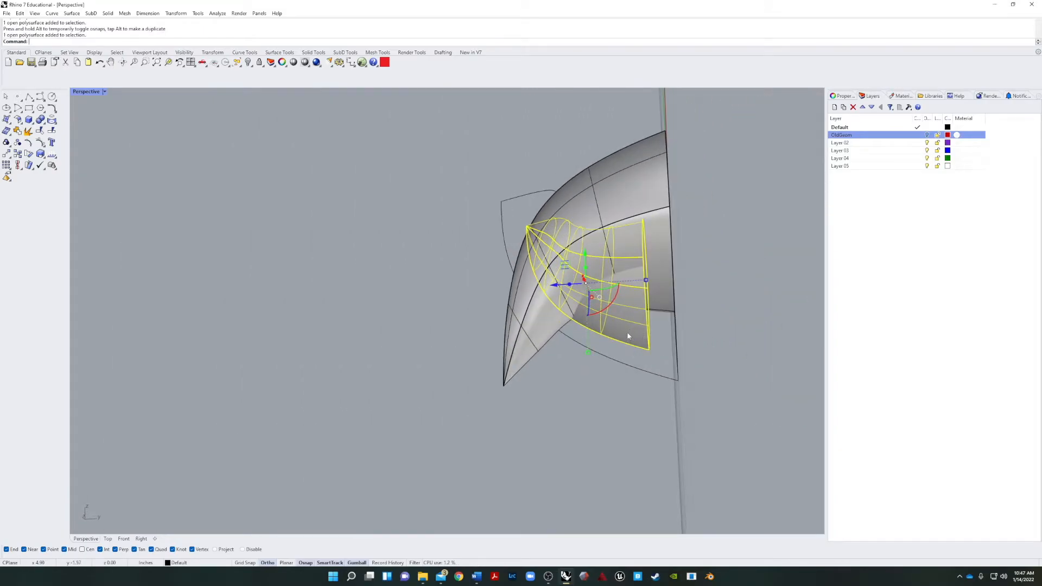
text(m)
key(Return)
click(661, 357)
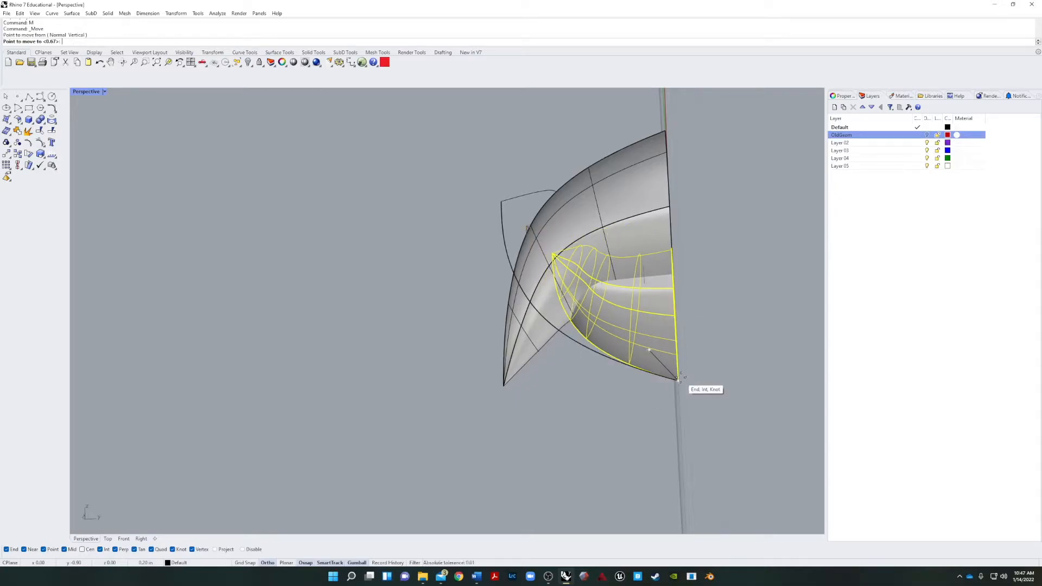
click(678, 381)
Cap the open bases of the upper and lower beak surfaces to make them closed solids.
click(585, 410)
right_drag(585, 410, 395, 314)
click(395, 311)
shift+click(374, 410)
right_drag(375, 410, 244, 415)
key(Escape)
click(235, 433)
text(Cap)
key(Return)
click(227, 305)
key(Return)
Check that both beak parts are closed polysurfaces and examine closely how they overlap.
click(285, 255)
right_drag(445, 239, 281, 260)
click(418, 344)
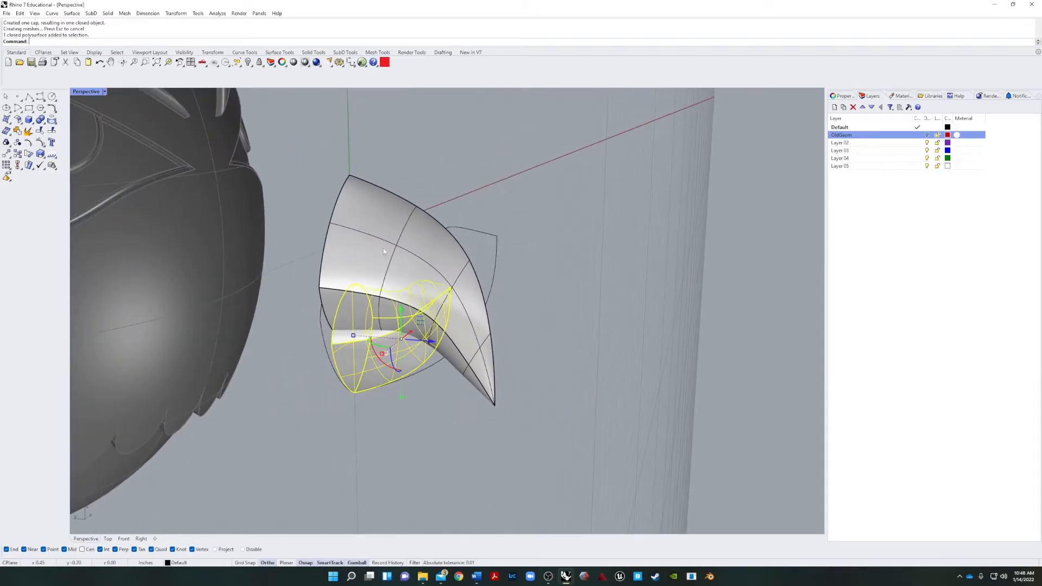
shift+click(384, 249)
scroll(398, 298, up, 5)
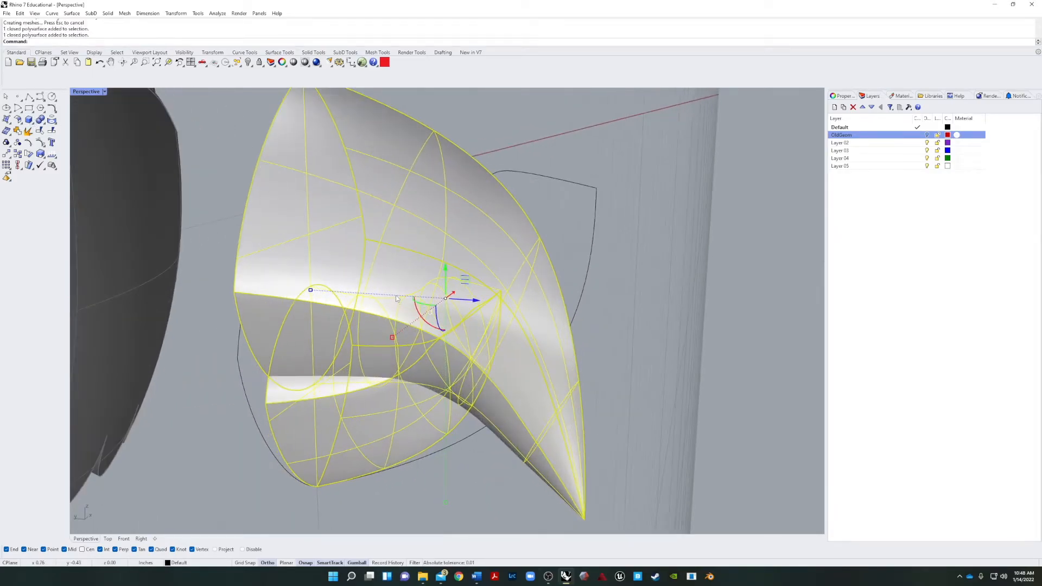
text(z)
key(Return)
text(s)
key(Return)
right_drag(379, 315, 291, 364)
scroll(353, 288, up, 8)
right_drag(399, 319, 320, 309)
scroll(305, 313, up, 4)
key(Escape)
Select the two beak solids together with their curves and Boolean Union the upper and lower beak.
scroll(294, 320, down, 7)
scroll(320, 309, down, 5)
drag(341, 355, 139, 229)
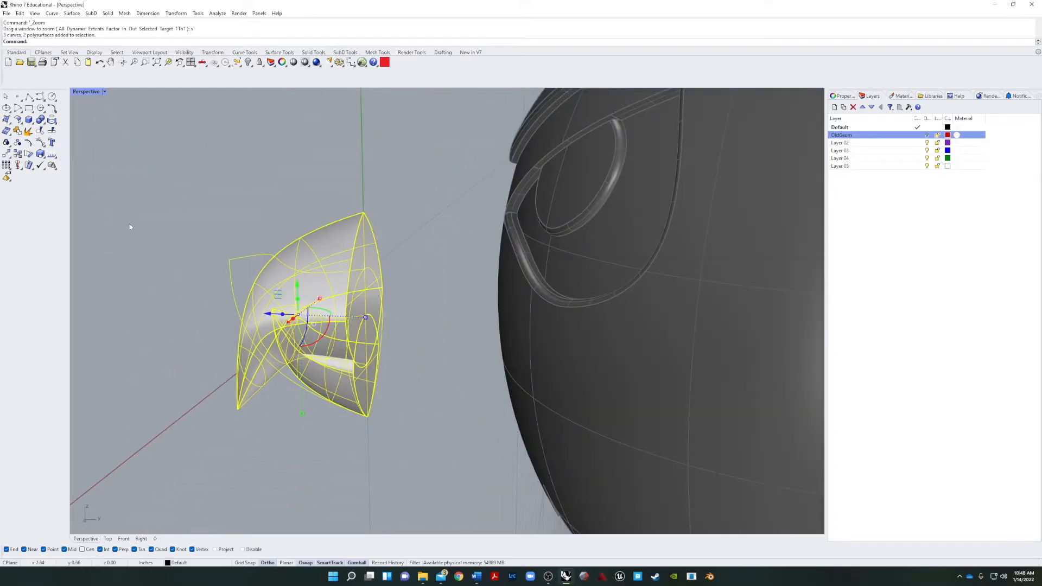
click(47, 125)
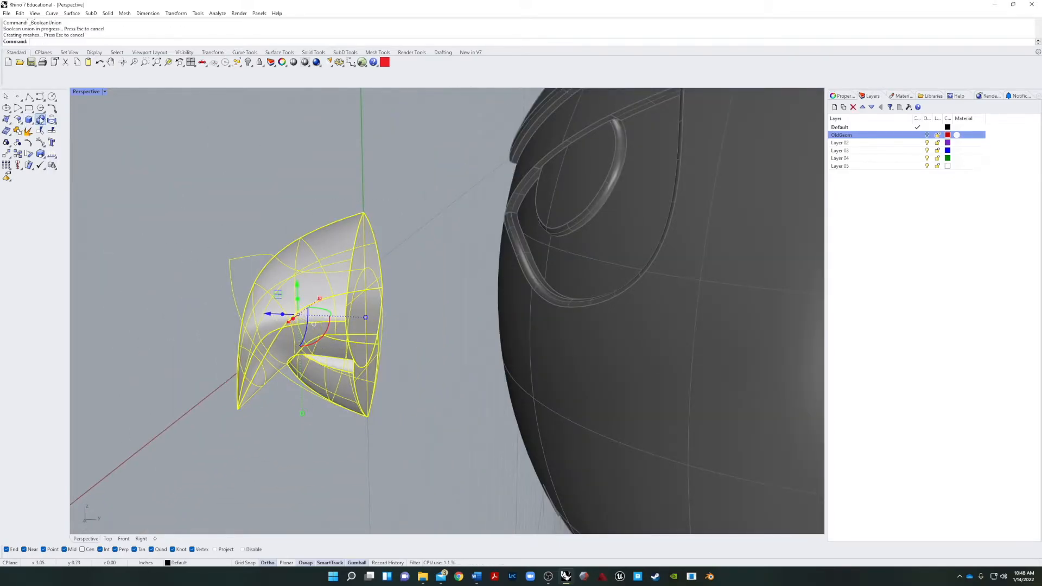
Select the beak and move it straight back until its base sinks into the front of the head between the eyes.
right_drag(157, 203, 319, 368)
click(286, 273)
click(328, 411)
right_drag(328, 411, 401, 360)
click(549, 391)
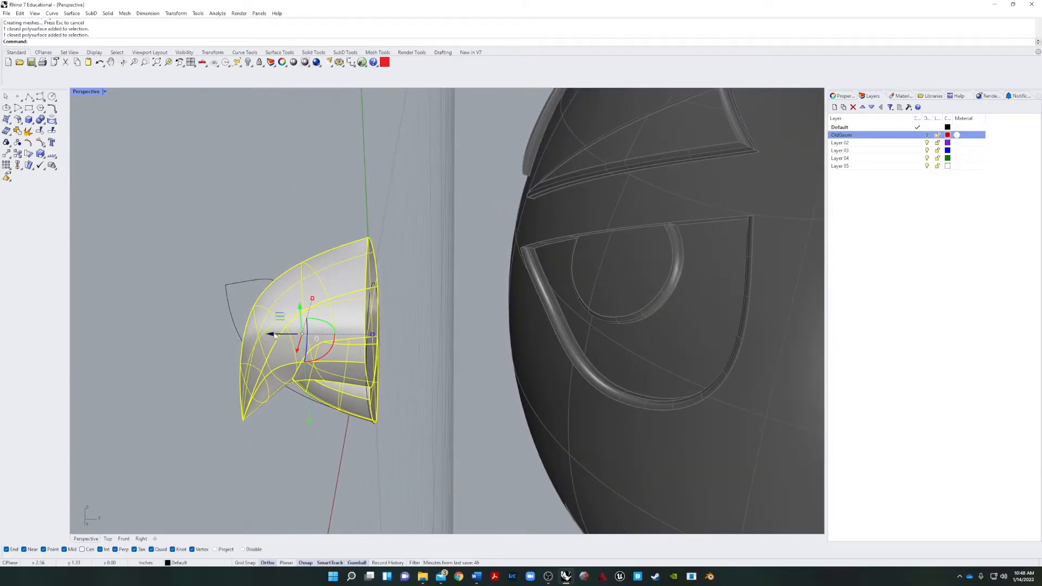
drag(274, 335, 427, 336)
click(320, 440)
right_drag(293, 439, 522, 397)
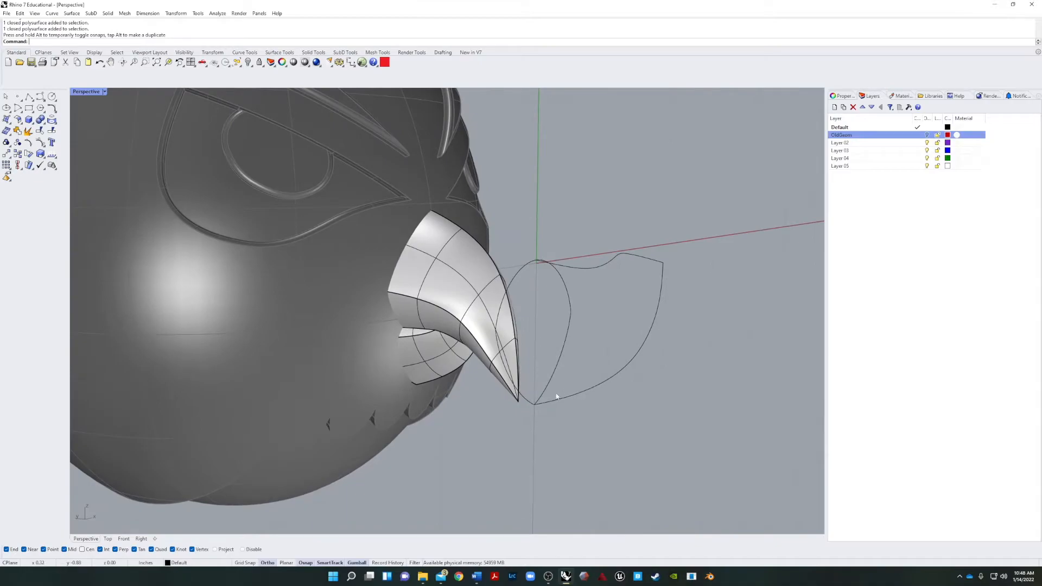
Select the beak construction curves left in front of the head and change them to the OldGeom layer.
drag(647, 216, 539, 425)
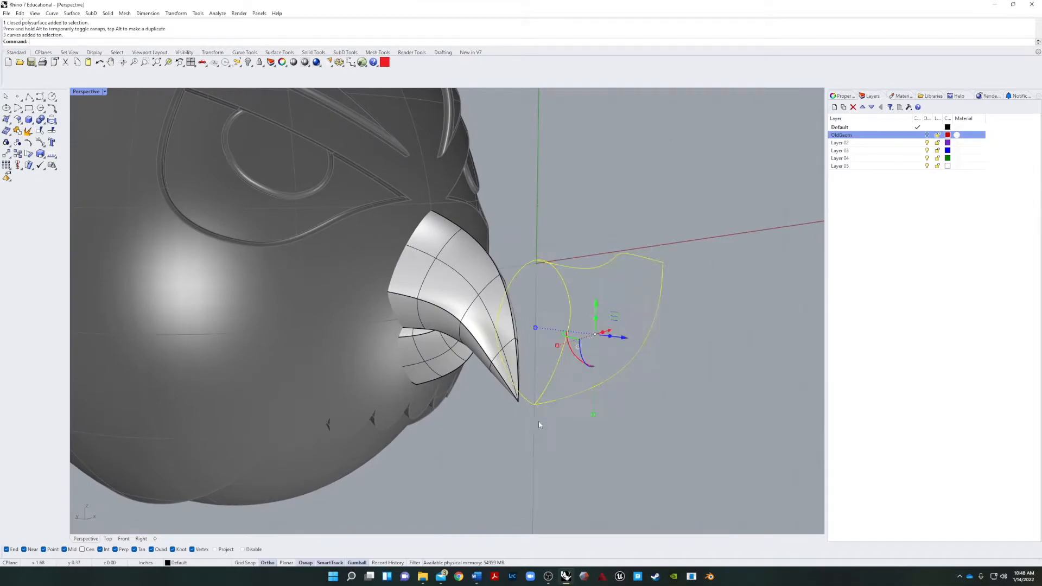
right_click(875, 140)
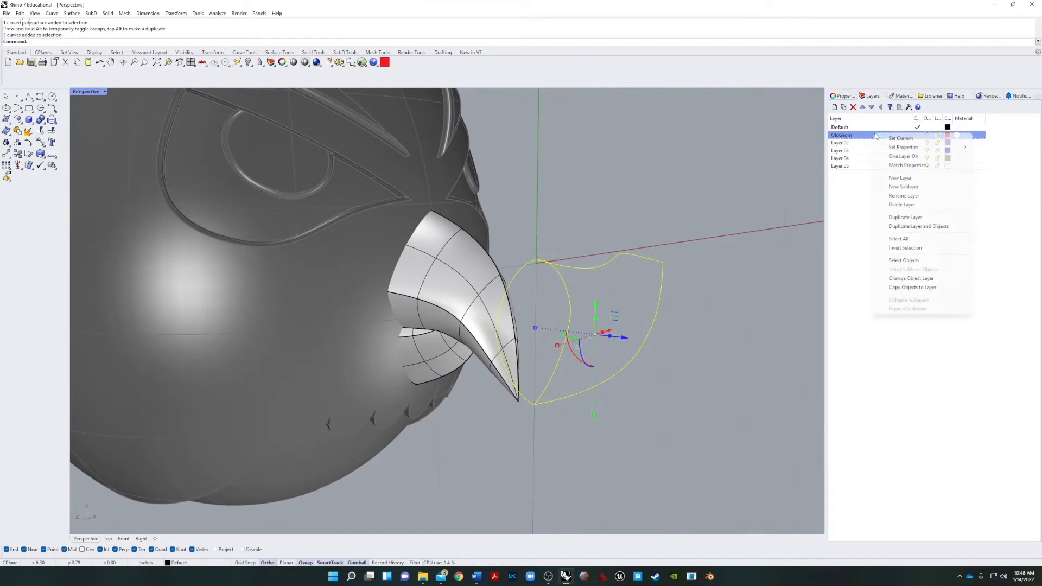
click(911, 278)
right_drag(706, 259, 732, 286)
scroll(588, 260, down, 10)
scroll(586, 277, up, 6)
scroll(417, 219, up, 4)
Select the beak and push it slightly deeper into the face, fine-tuning how far it projects.
click(417, 219)
drag(429, 307, 427, 284)
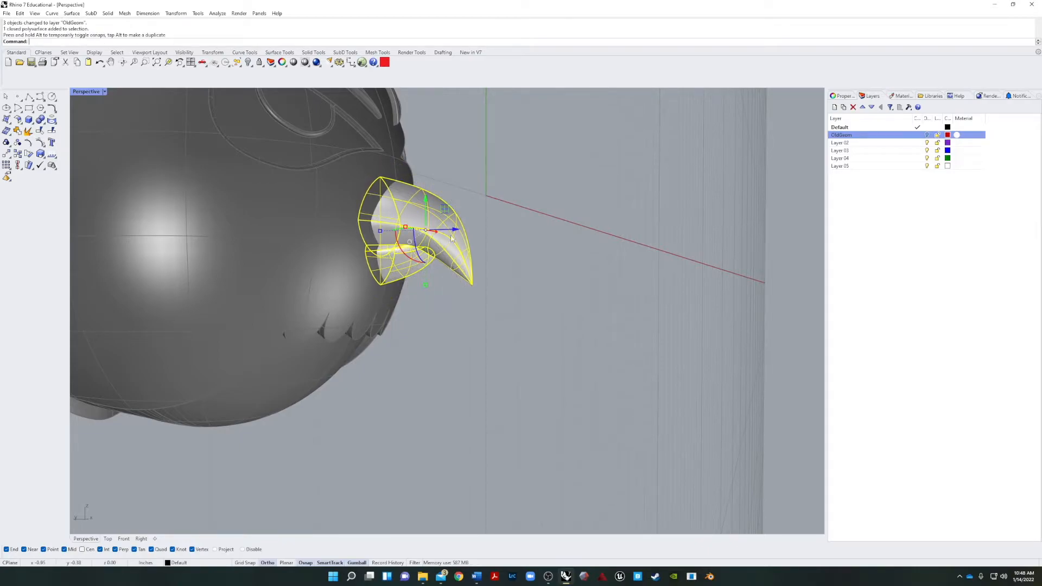
drag(455, 230, 428, 233)
click(566, 224)
right_drag(566, 224, 614, 260)
click(492, 220)
drag(494, 233, 490, 232)
mouse_move(521, 234)
right_down()
mouse_move(662, 241)
mouse_move(521, 234)
right_up()
click(295, 197)
click(489, 220)
right_drag(451, 239, 592, 246)
click(592, 246)
Examine from several angles and distances how the beak sits on the face.
scroll(542, 244, down, 5)
click(358, 239)
drag(361, 249, 391, 304)
click(489, 304)
right_drag(488, 304, 347, 228)
scroll(274, 199, up, 6)
right_drag(274, 199, 462, 218)
click(402, 233)
drag(445, 256, 218, 255)
click(347, 228)
right_drag(348, 228, 253, 218)
scroll(404, 182, down, 6)
right_drag(404, 183, 424, 184)
scroll(535, 240, up, 8)
scroll(519, 252, down, 3)
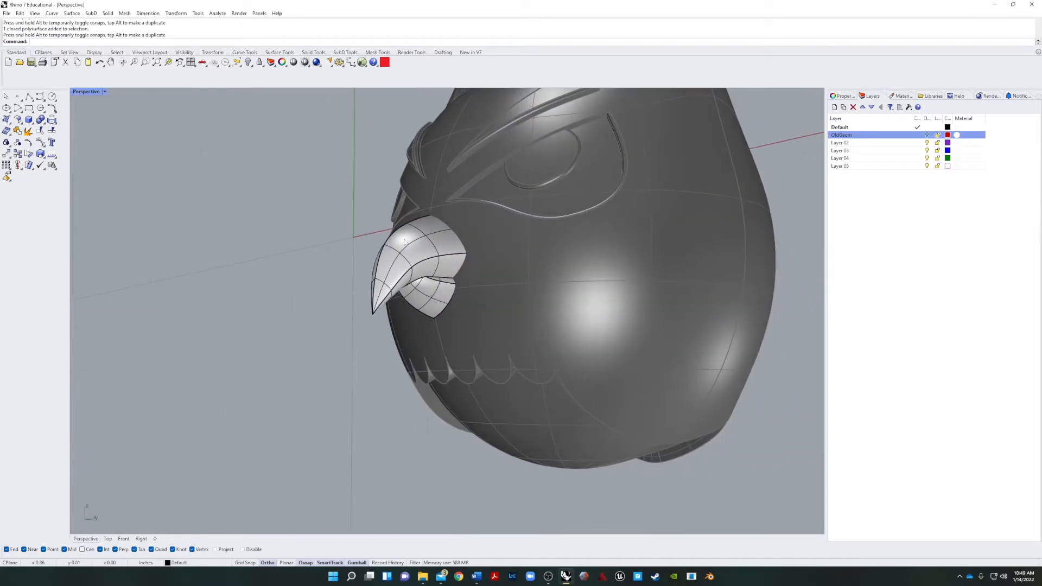
right_drag(354, 221, 384, 223)
scroll(384, 223, down, 5)
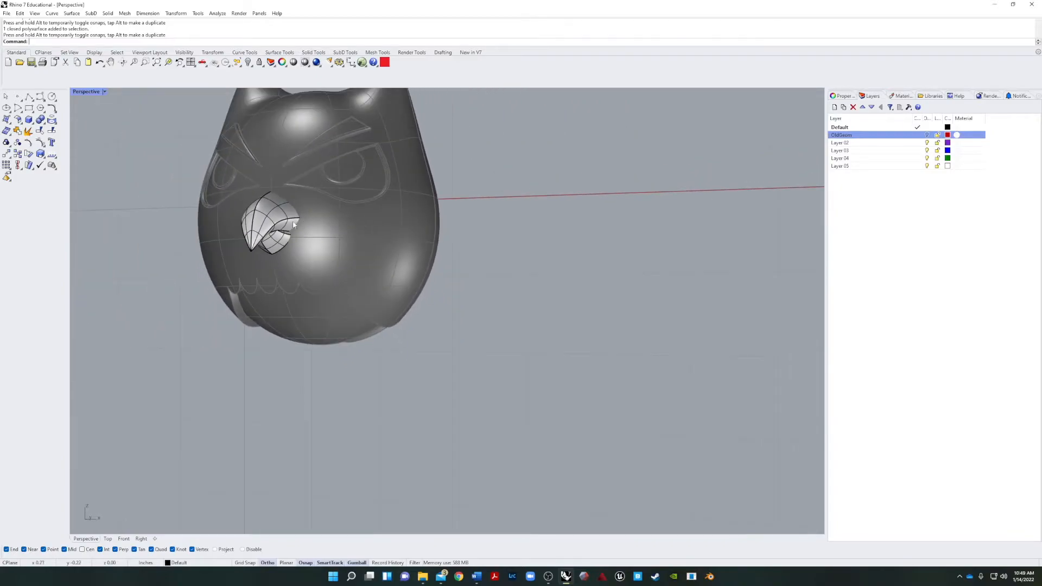
Put the finished beak away by changing it to the OldGeom layer.
click(292, 222)
right_click(841, 136)
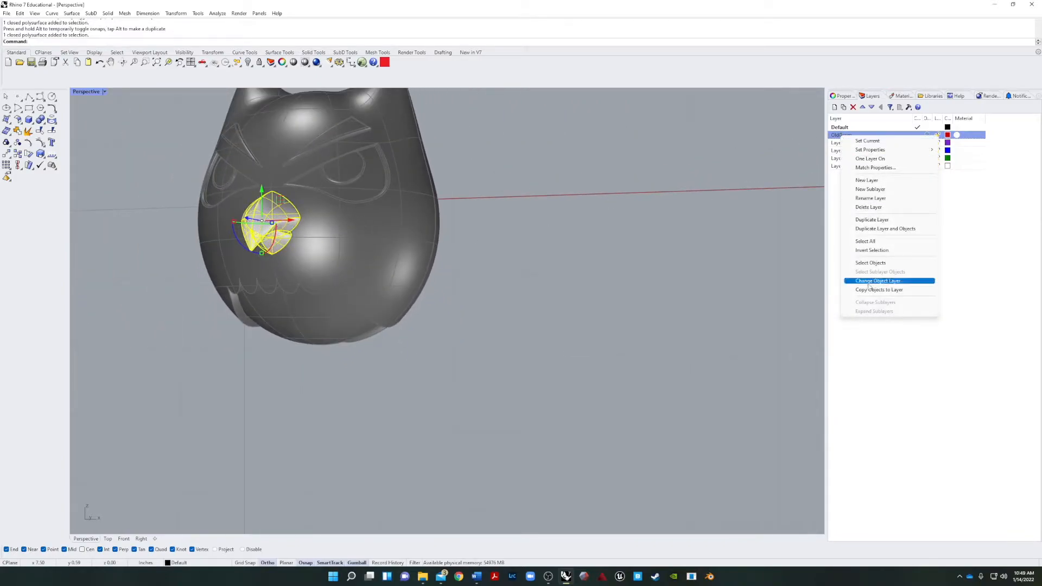
click(879, 282)
Begin a SubD cone in the Front view, with its circular base centred on the face's midline just below the eyes.
right_drag(537, 258, 454, 237)
scroll(435, 234, down, 8)
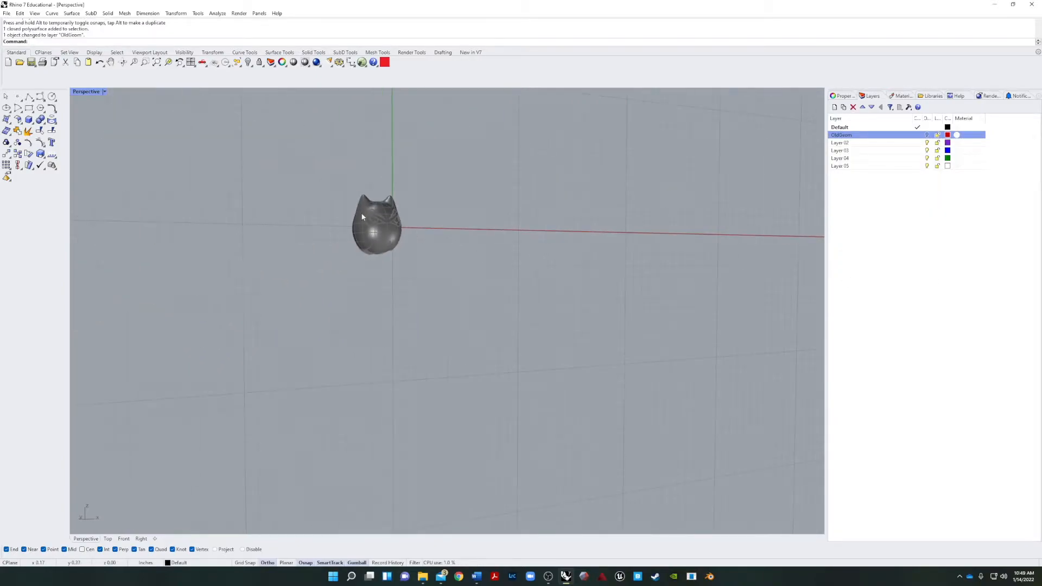
scroll(379, 218, up, 5)
right_drag(379, 218, 548, 218)
scroll(543, 221, up, 5)
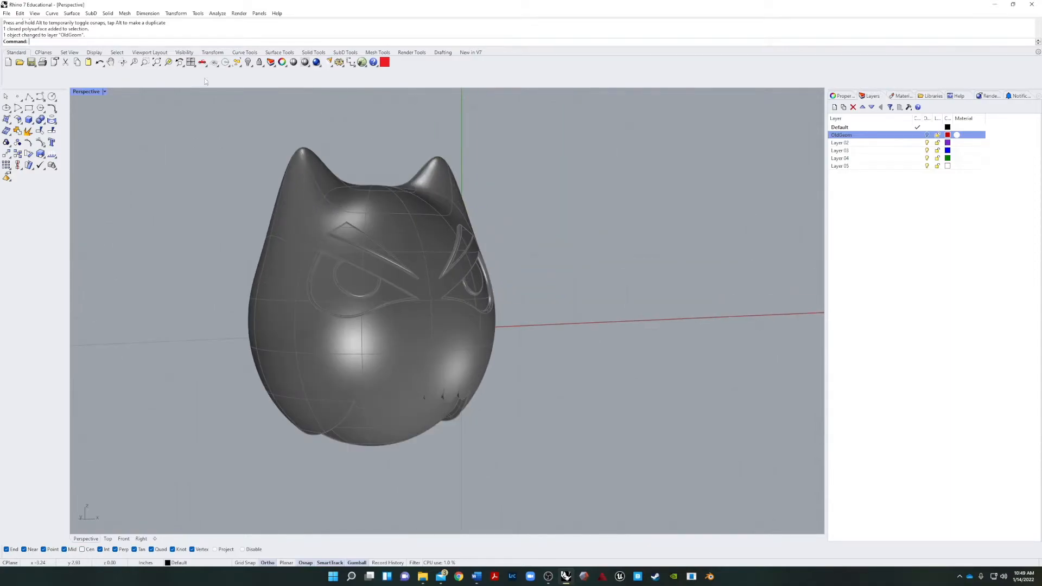
shift+right_drag(532, 219, 462, 193)
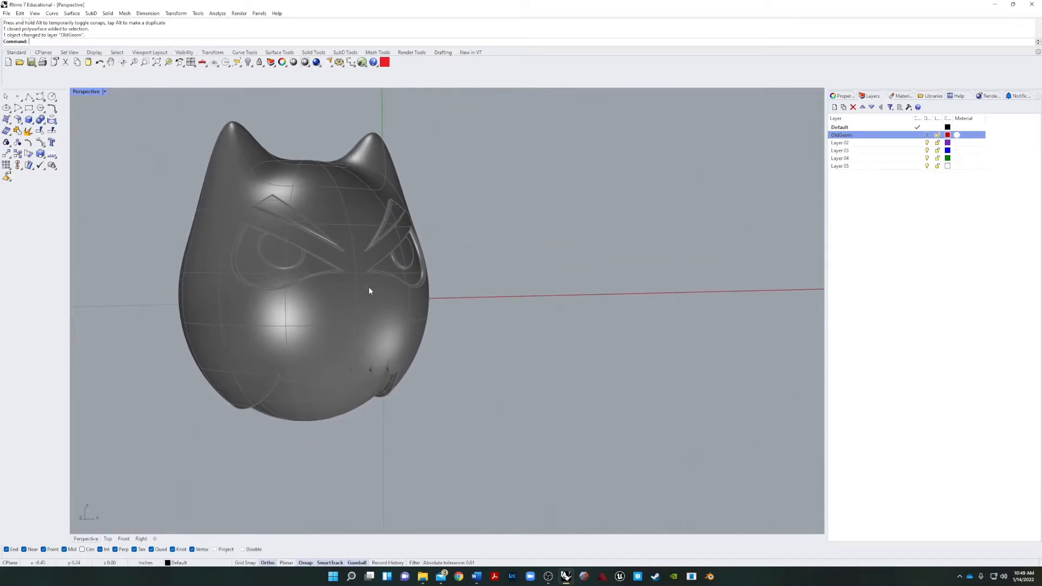
scroll(362, 287, up, 8)
scroll(320, 305, down, 4)
right_drag(319, 310, 277, 304)
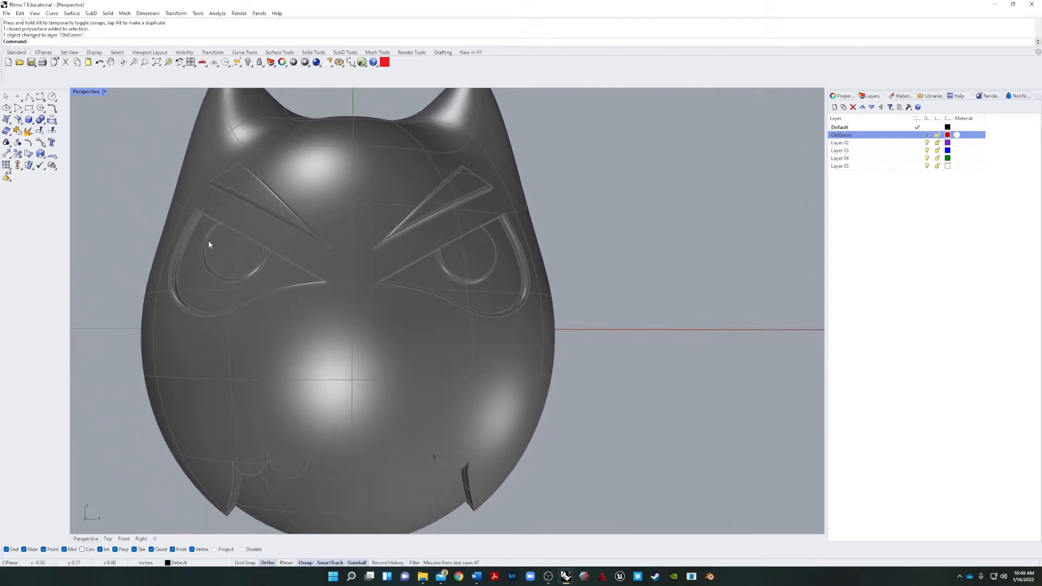
click(124, 539)
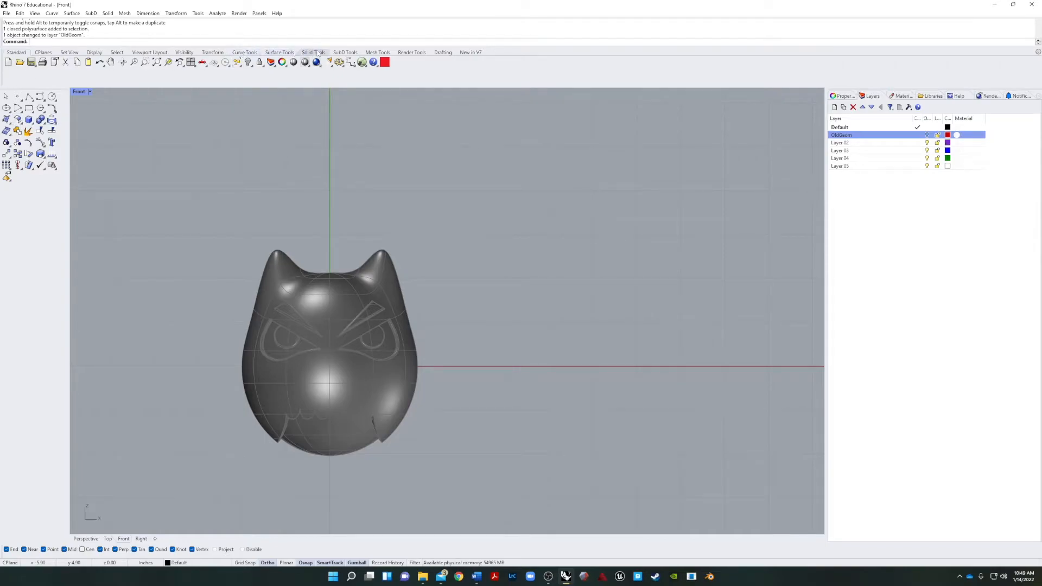
click(345, 52)
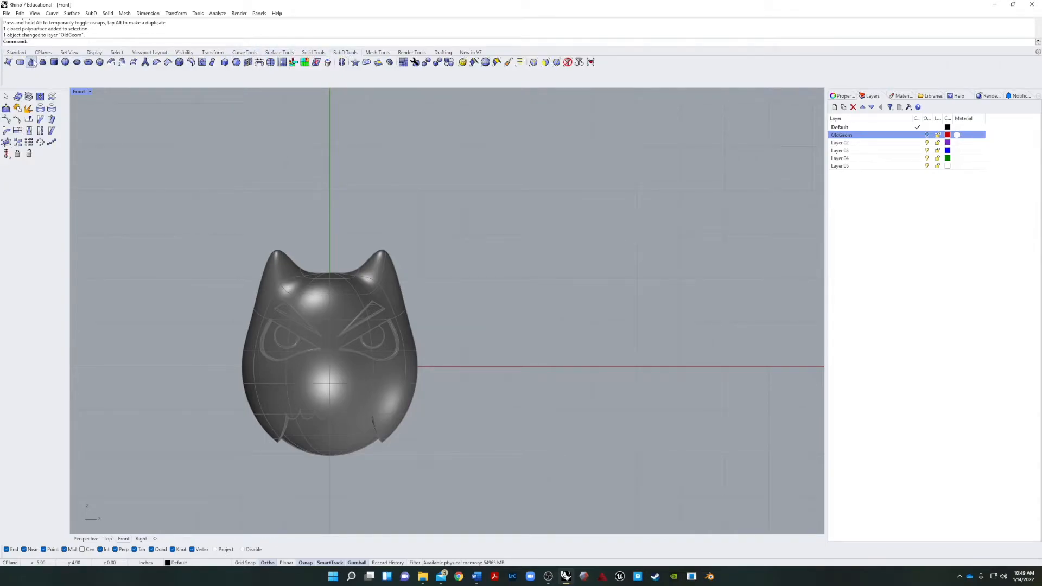
click(32, 62)
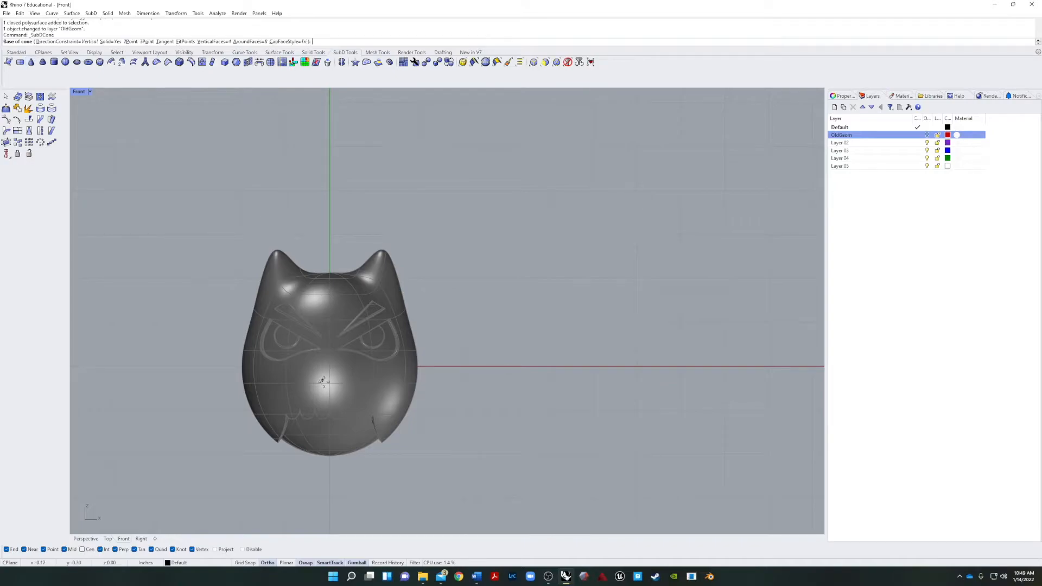
click(330, 375)
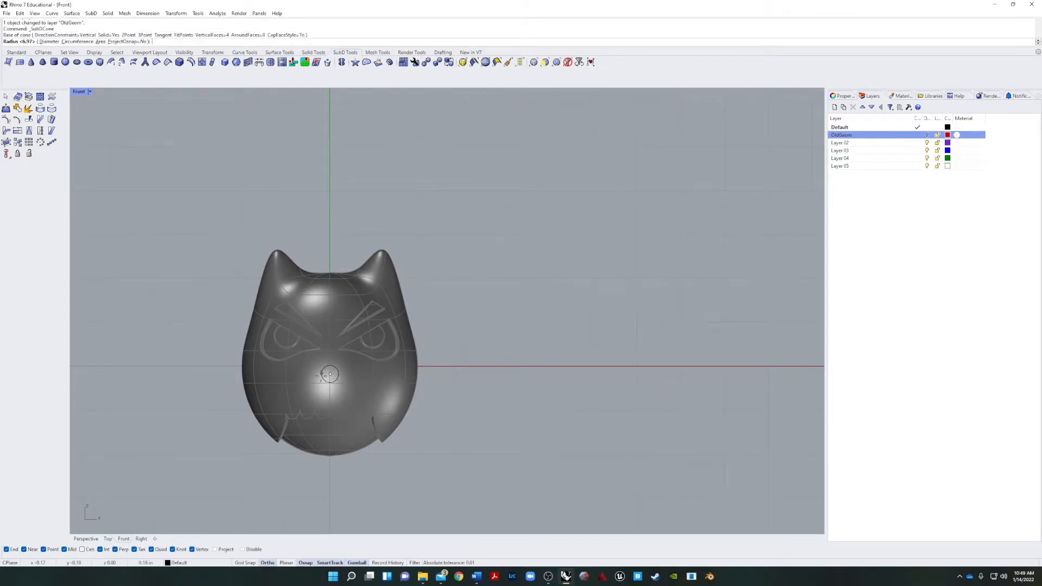
click(312, 375)
Finish the SubD cone by placing its apex straight out in front of the face, about 1.4 inches from the base.
right_drag(398, 410, 363, 409)
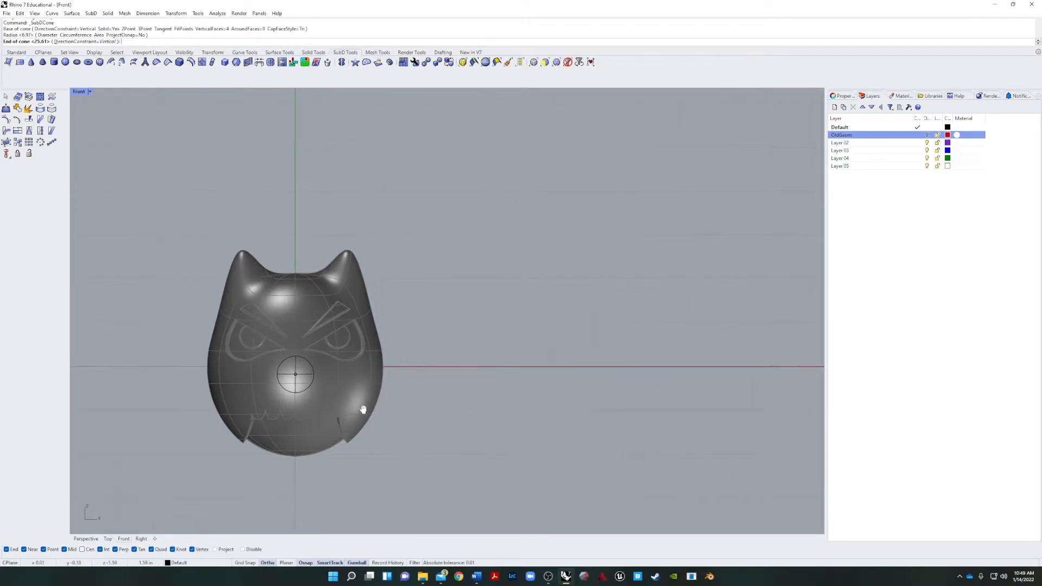
click(95, 539)
right_drag(234, 472, 146, 454)
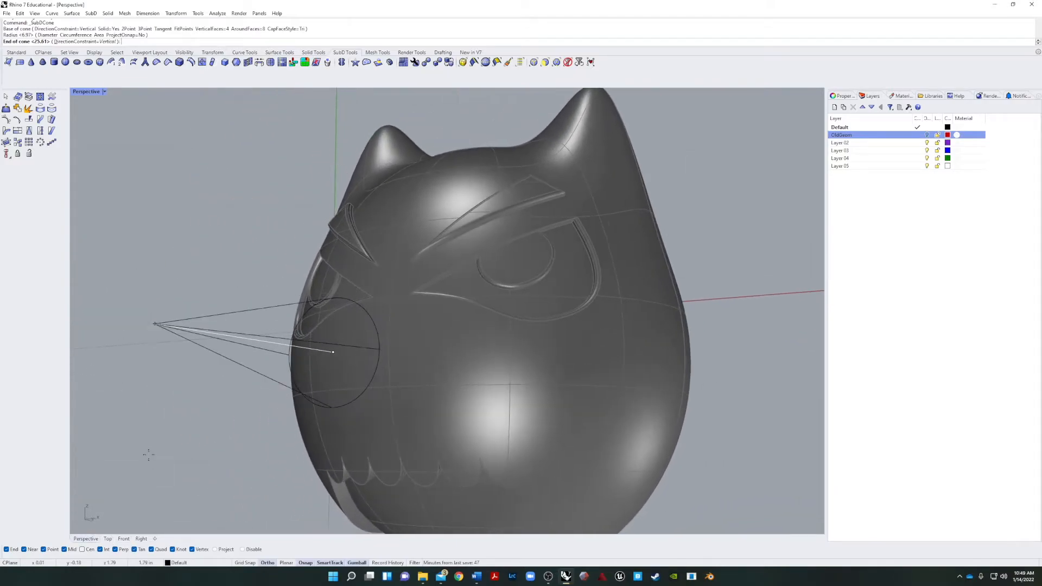
scroll(161, 432, down, 7)
scroll(170, 399, up, 5)
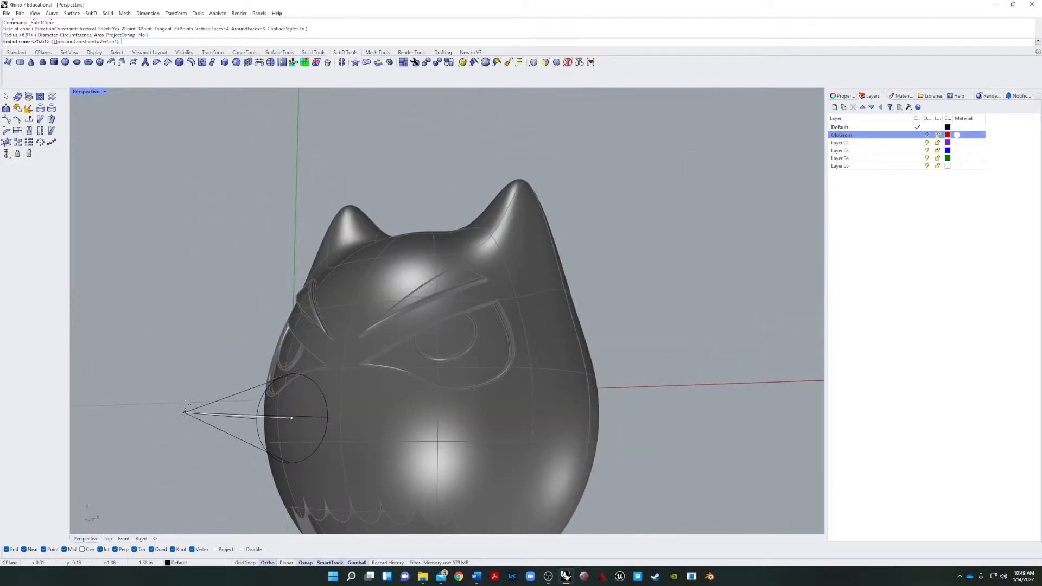
click(182, 414)
right_drag(167, 446, 458, 458)
scroll(461, 458, down, 6)
scroll(589, 454, up, 12)
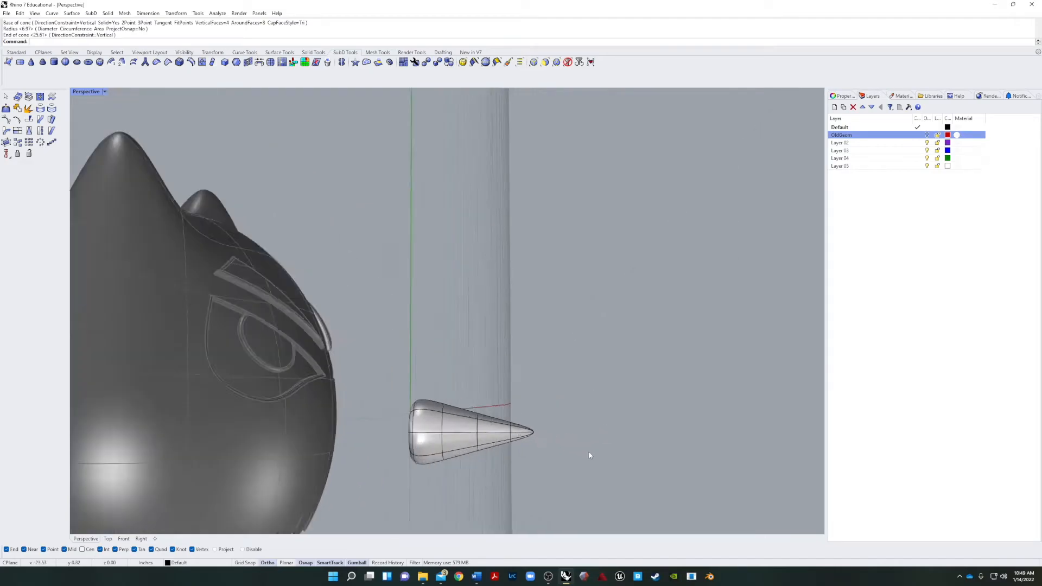
Limit selection to faces, select the ring of SubD faces at the cone's tip and move them downward.
click(392, 332)
right_drag(402, 350, 345, 396)
scroll(344, 397, down, 6)
right_drag(270, 421, 246, 360)
click(247, 360)
scroll(292, 267, up, 3)
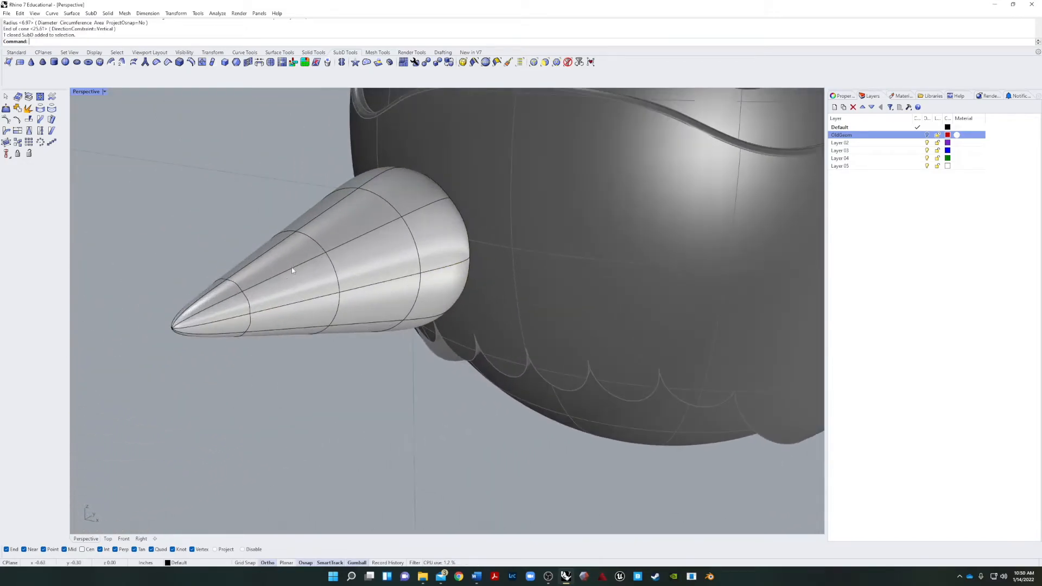
shift+right_drag(200, 321, 401, 339)
right_drag(402, 339, 239, 338)
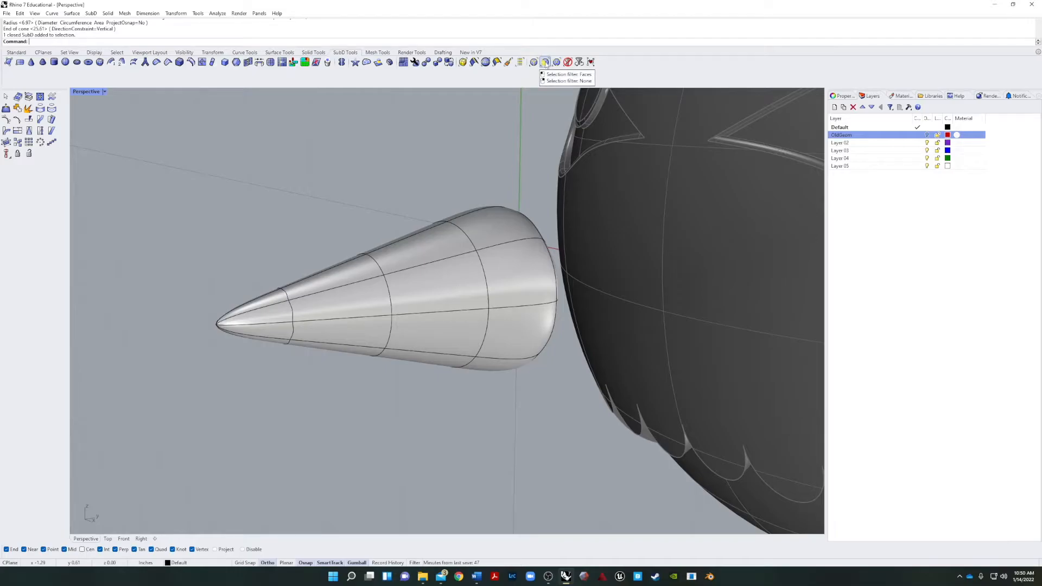
click(545, 62)
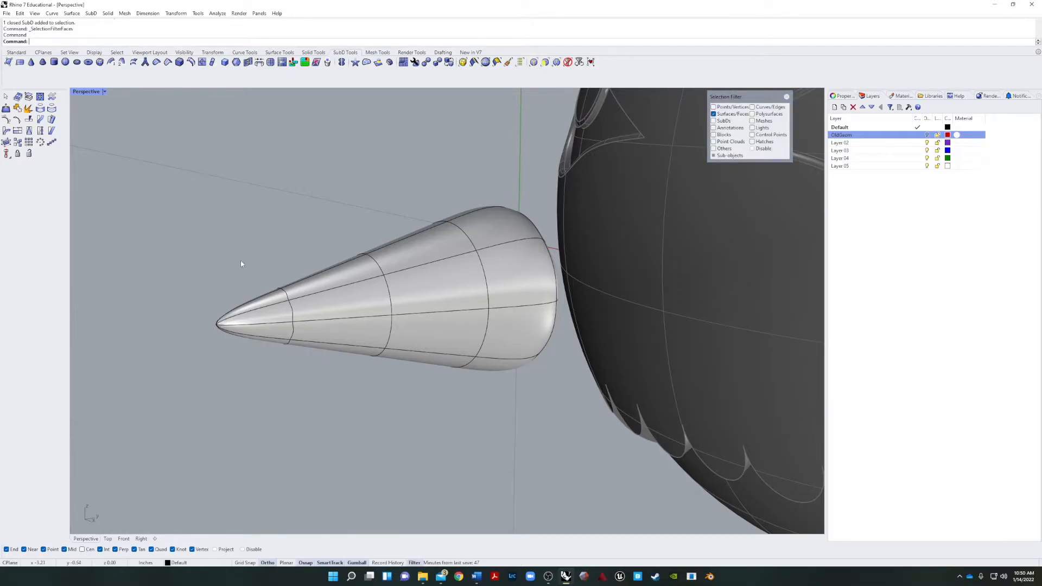
drag(197, 352, 198, 350)
right_drag(284, 438, 401, 370)
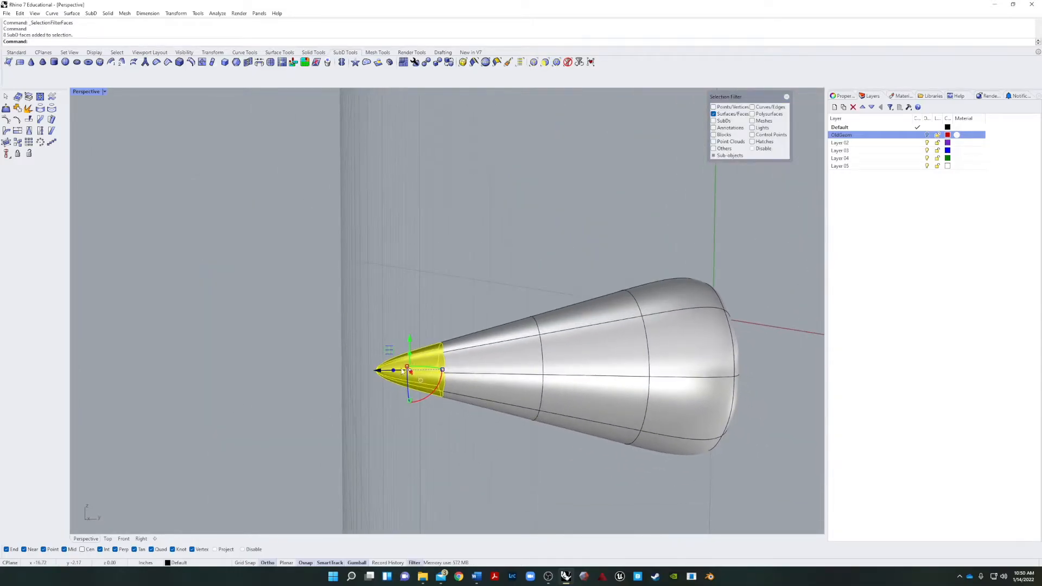
drag(406, 384, 402, 430)
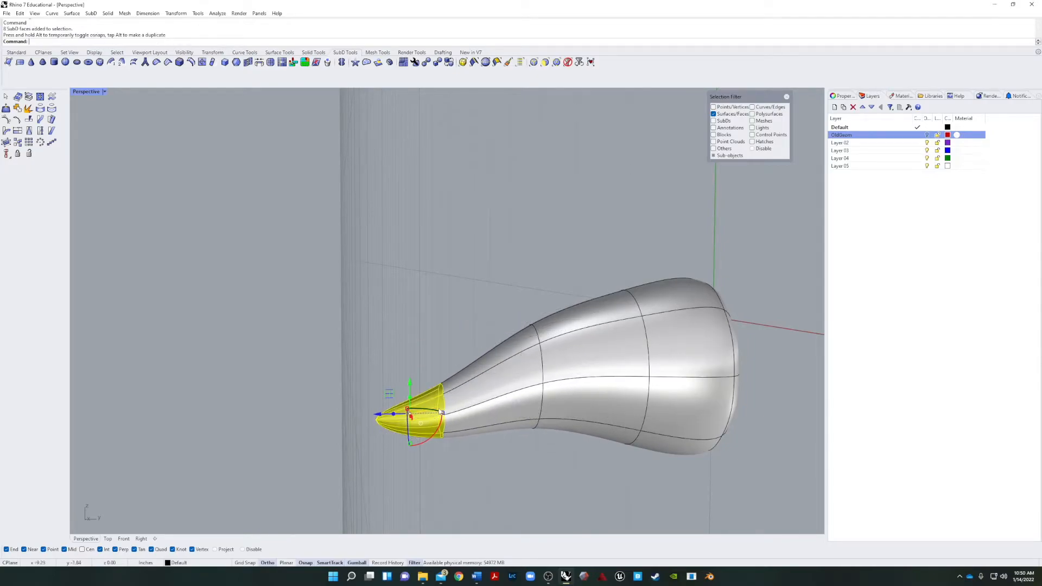
Rotate the cone's tip faces downward so the SubD beak curves into a hook.
right_drag(433, 459, 474, 449)
drag(473, 448, 408, 474)
click(408, 474)
right_drag(376, 468, 428, 470)
scroll(429, 469, down, 6)
right_drag(328, 462, 344, 483)
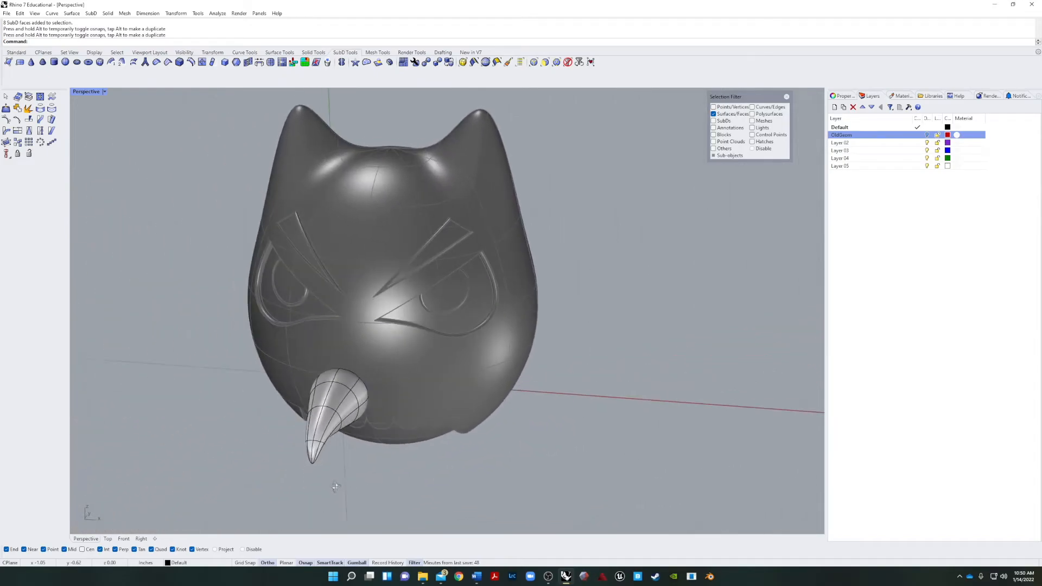
scroll(345, 454, up, 5)
scroll(345, 455, up, 3)
right_drag(426, 353, 394, 356)
scroll(390, 357, up, 6)
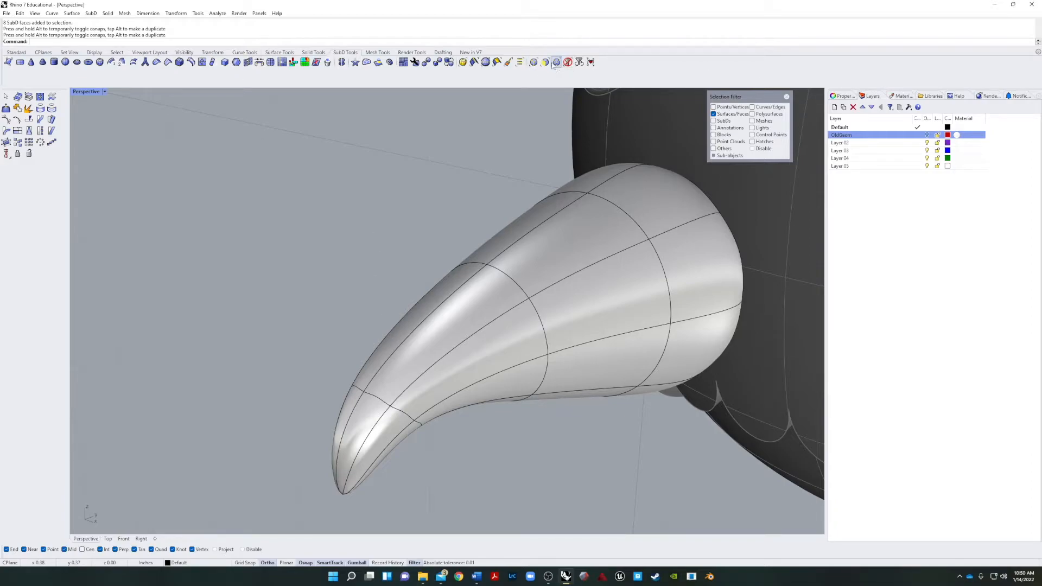
Limit selection to edges, select the edge loop along the top ridge of the beak and crease it.
click(533, 63)
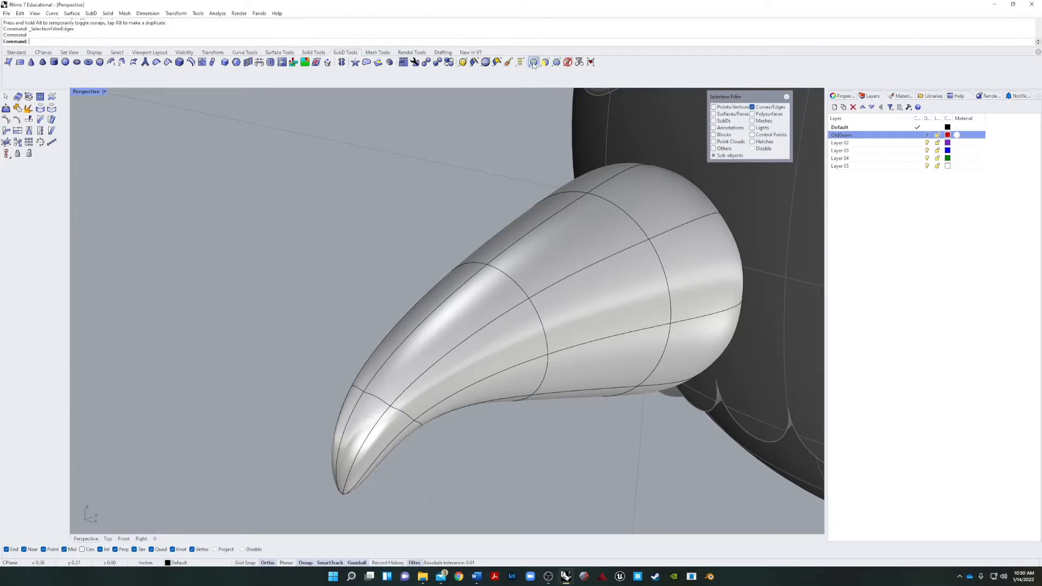
double_click(351, 413)
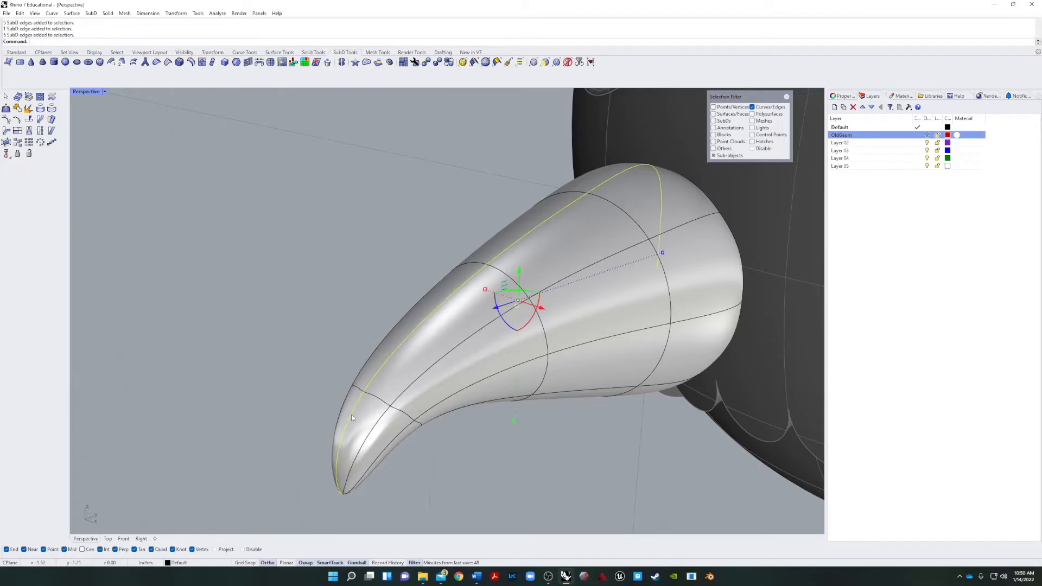
right_drag(410, 356, 420, 376)
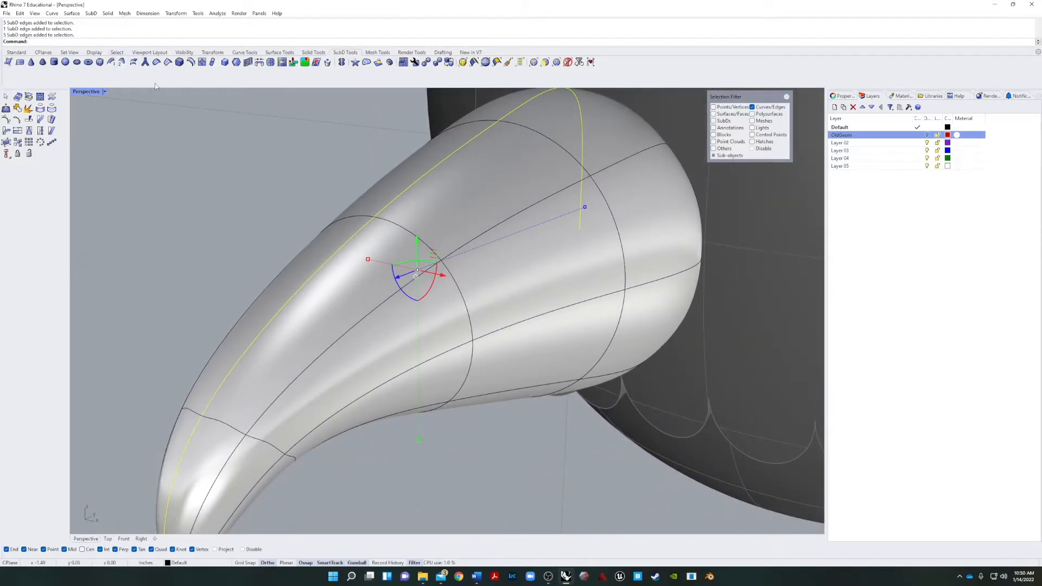
click(168, 62)
right_drag(186, 186, 212, 262)
scroll(213, 259, down, 6)
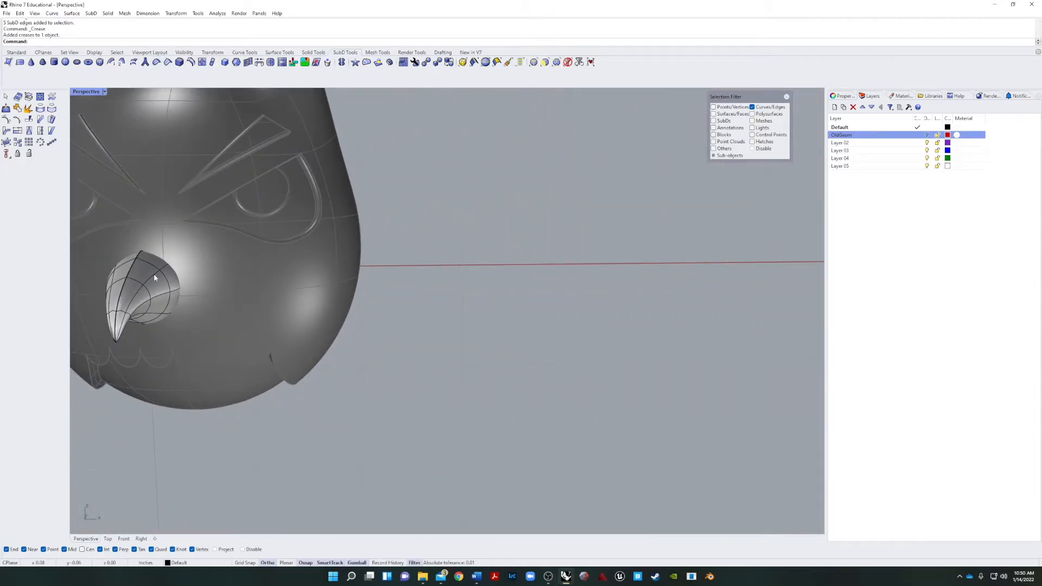
Select the two SubD edges at the underside of the beak's base and move them slightly downward.
shift+right_drag(132, 275, 353, 256)
scroll(324, 246, up, 5)
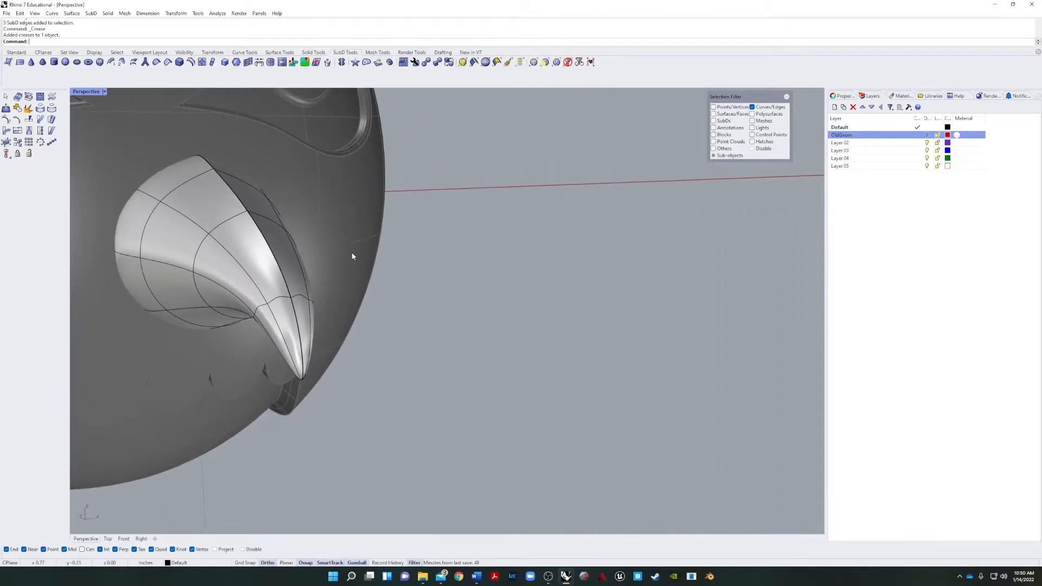
right_drag(217, 247, 282, 226)
shift+right_drag(588, 333, 486, 309)
scroll(428, 340, up, 6)
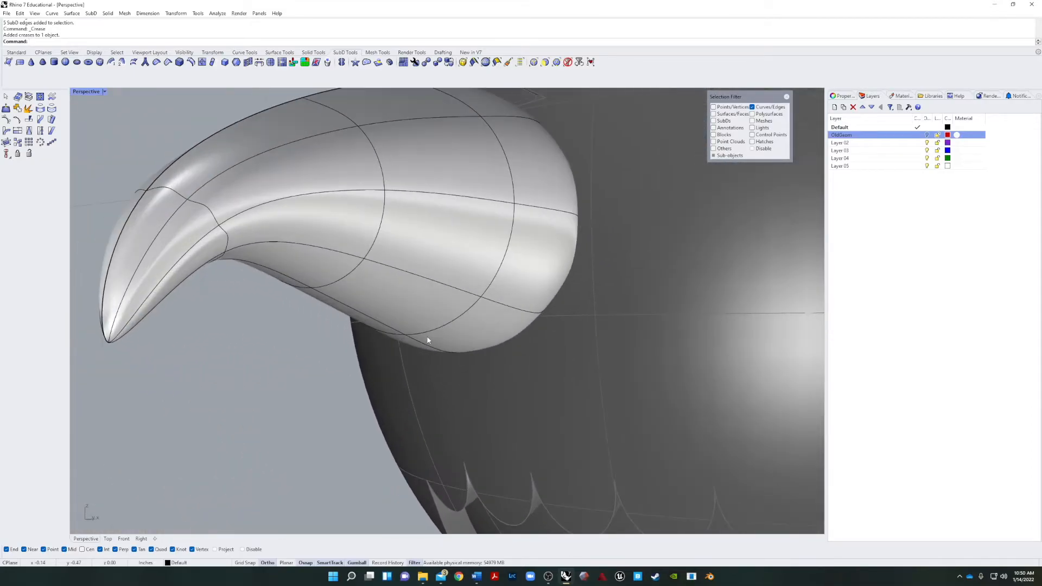
click(402, 337)
right_drag(393, 334, 370, 379)
click(357, 387)
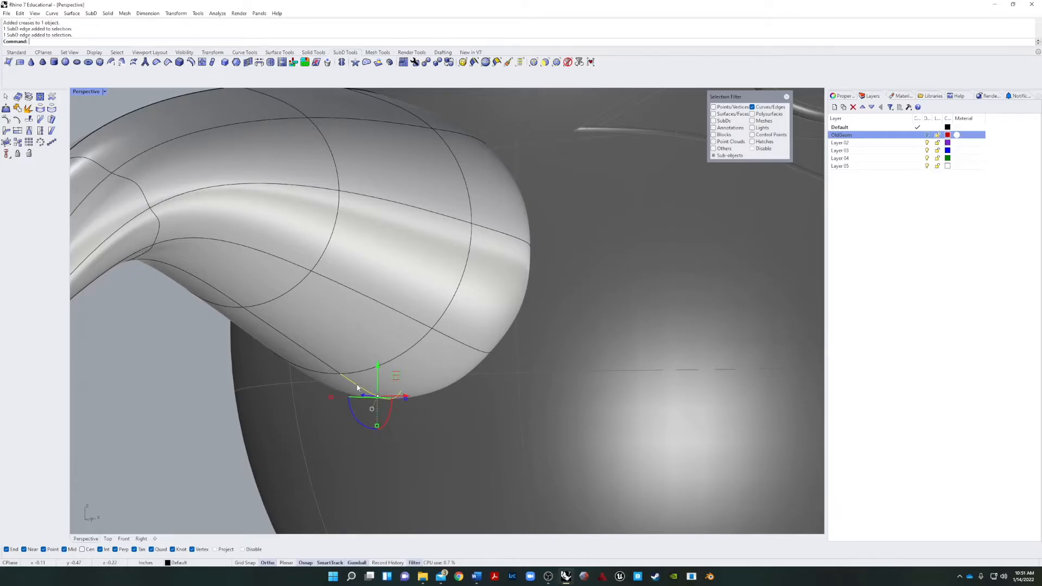
drag(376, 367, 378, 417)
key(Escape)
Select the lower side edge loops on both sides of the beak and crease them.
scroll(372, 327, down, 10)
right_drag(372, 327, 346, 338)
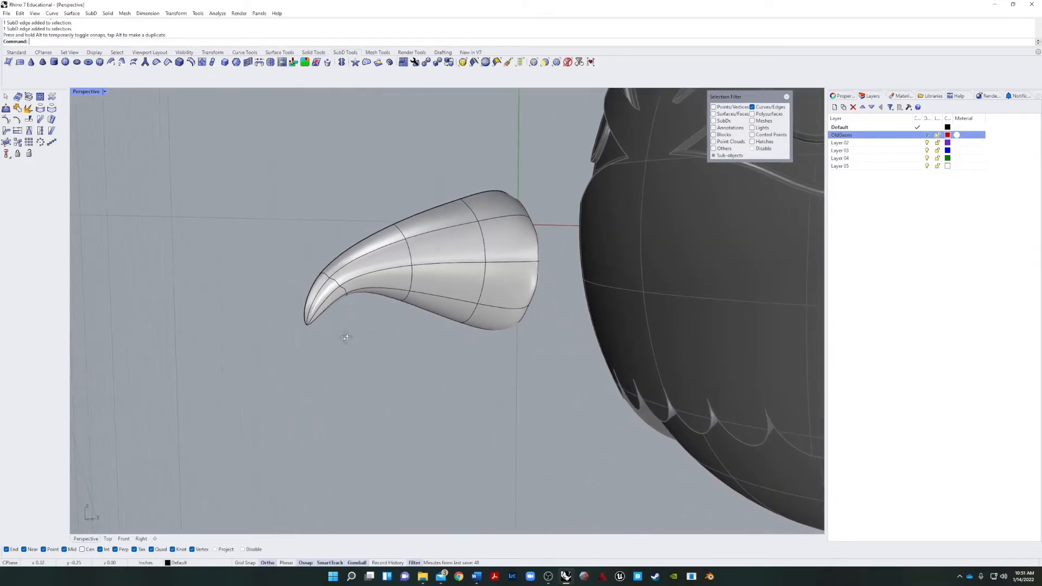
shift+right_drag(470, 286, 553, 318)
scroll(339, 284, up, 4)
double_click(421, 336)
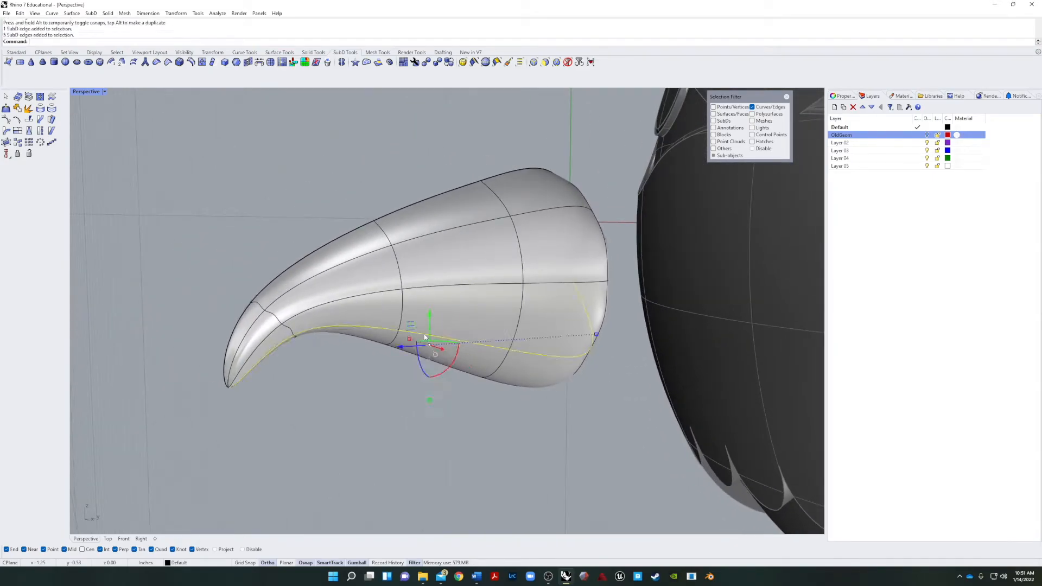
right_drag(336, 322, 504, 402)
scroll(552, 383, up, 8)
scroll(551, 383, down, 5)
double_click(321, 371)
right_drag(322, 371, 303, 354)
click(293, 287)
double_click(222, 215)
drag(303, 315, 305, 313)
right_drag(449, 368, 417, 374)
text(Crease)
key(Return)
click(454, 382)
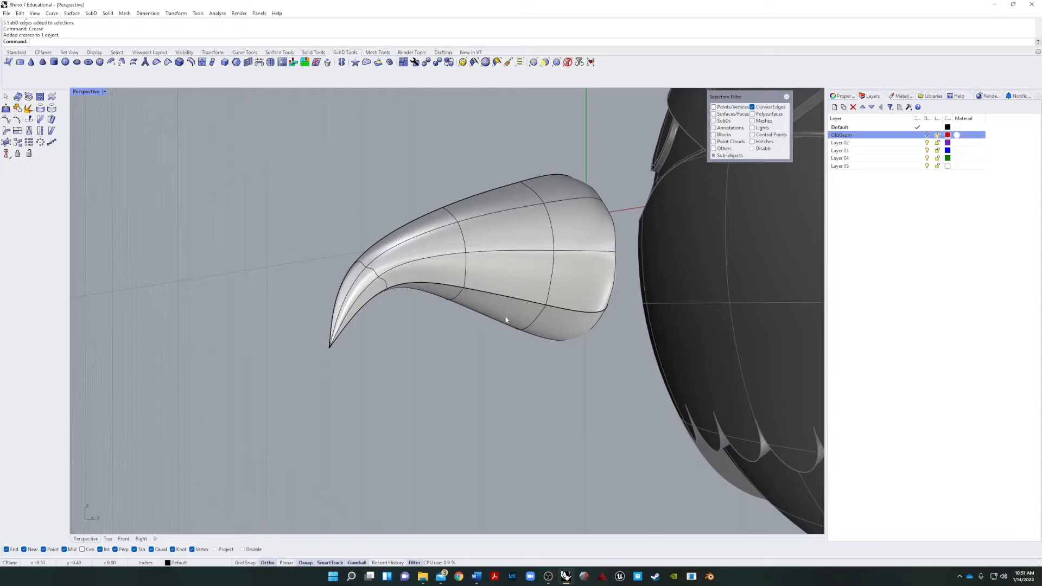
scroll(440, 308, down, 8)
scroll(449, 301, up, 5)
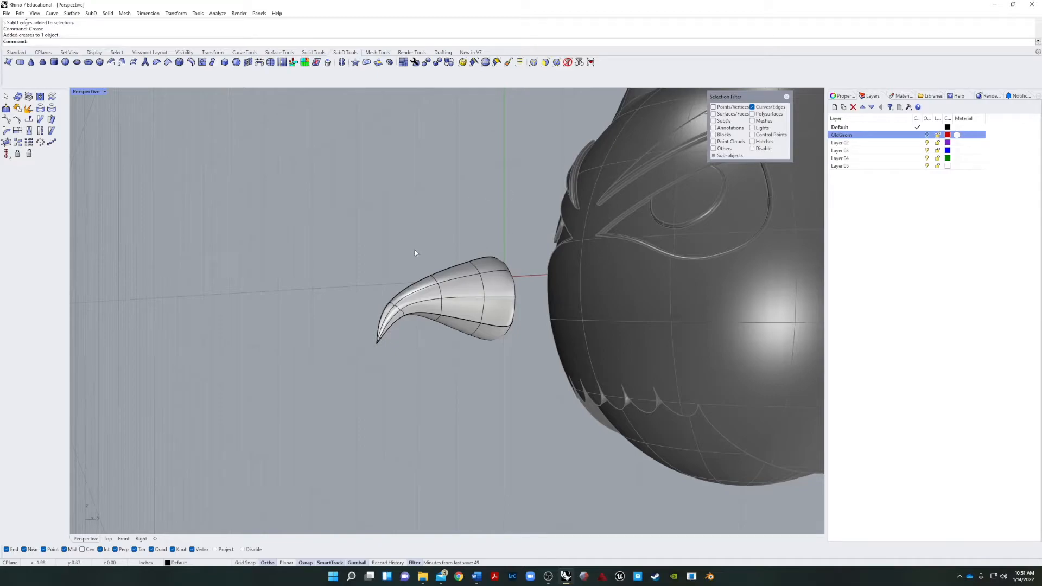
Reset the selection filter to all object types and move the whole SubD beak back until its base sits inside the face.
click(568, 62)
click(470, 292)
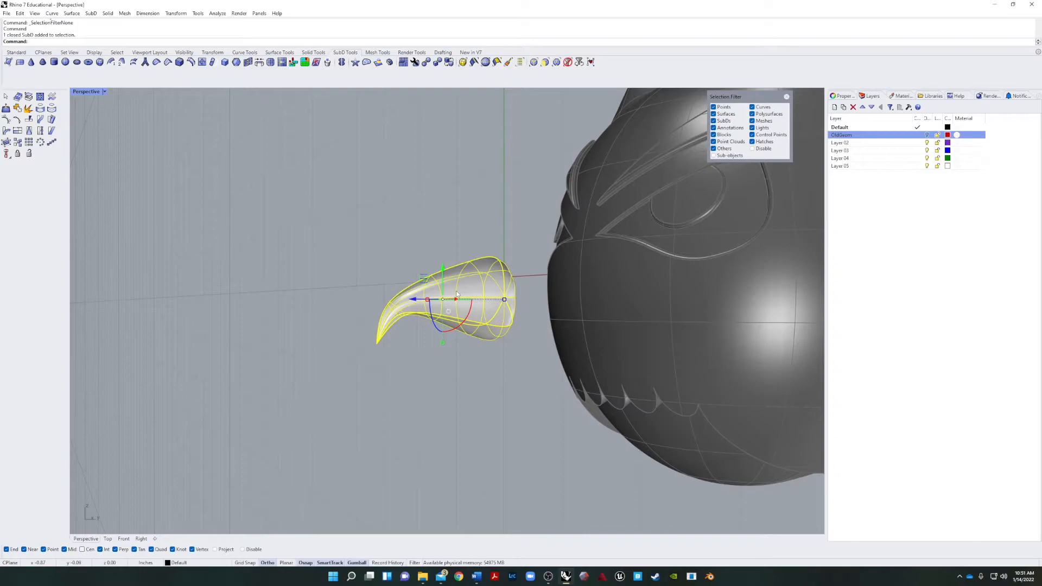
right_drag(457, 295, 446, 313)
drag(433, 278, 553, 269)
click(427, 305)
right_drag(427, 305, 603, 299)
scroll(500, 311, down, 8)
scroll(398, 317, up, 3)
Scale the beak along its front-to-back direction to shorten it.
click(449, 322)
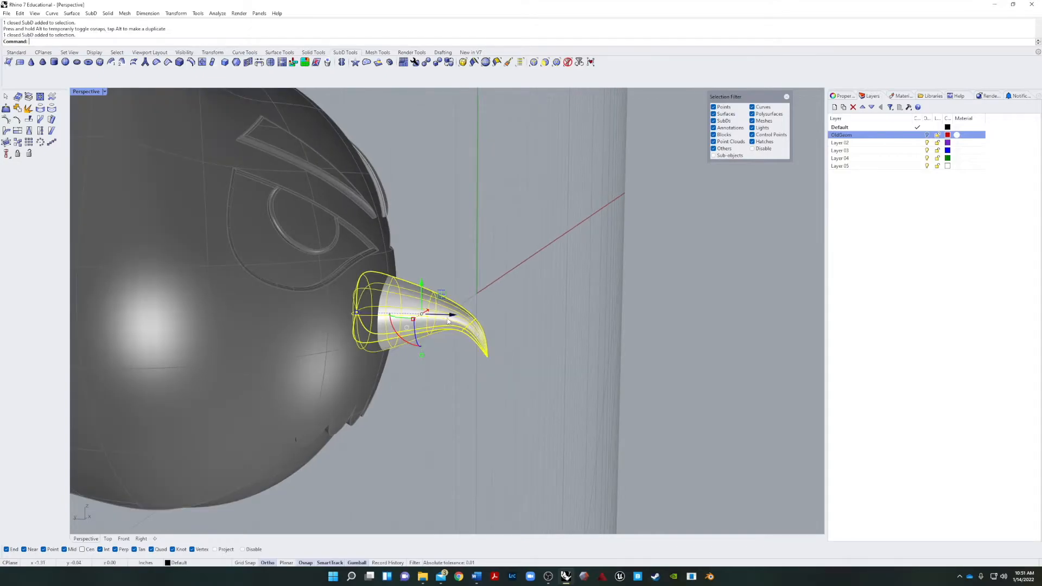
drag(357, 312, 378, 313)
right_drag(440, 321, 461, 296)
drag(415, 295, 457, 304)
right_drag(375, 365, 454, 369)
click(514, 354)
right_drag(514, 353, 513, 376)
scroll(308, 317, up, 8)
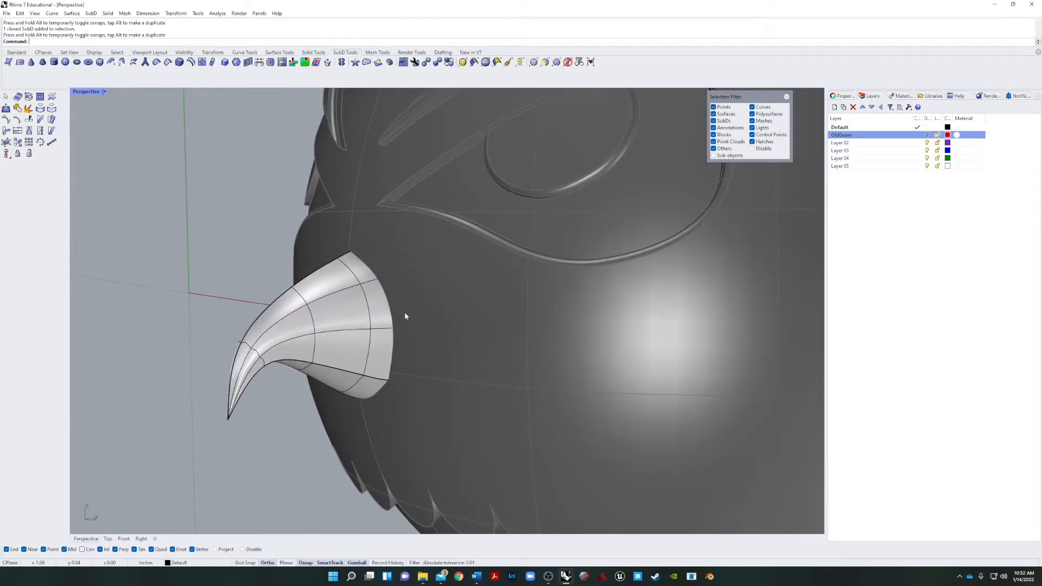
shift+right_drag(447, 330, 539, 318)
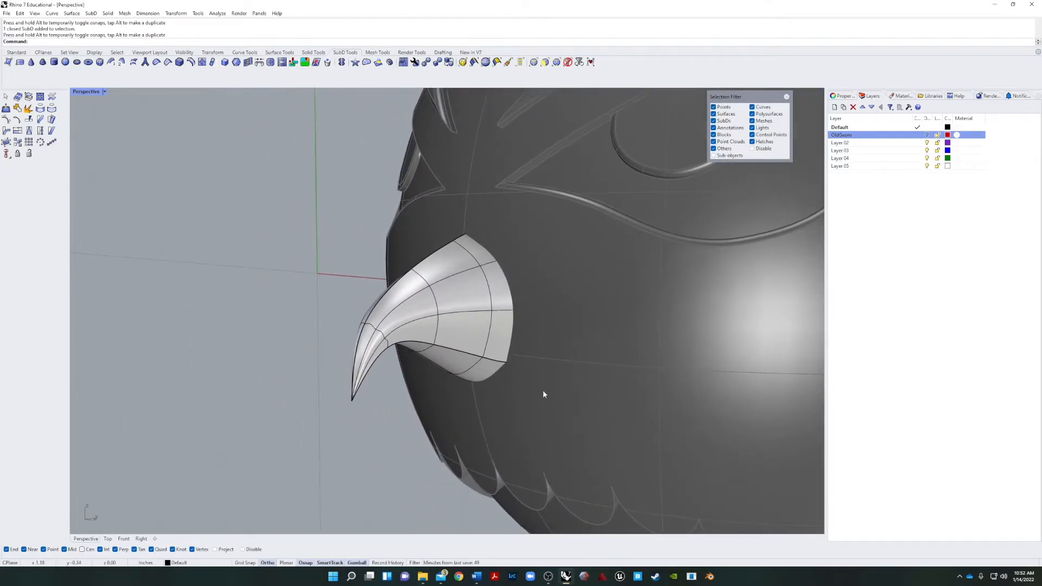
right_drag(517, 359, 442, 282)
scroll(386, 220, up, 6)
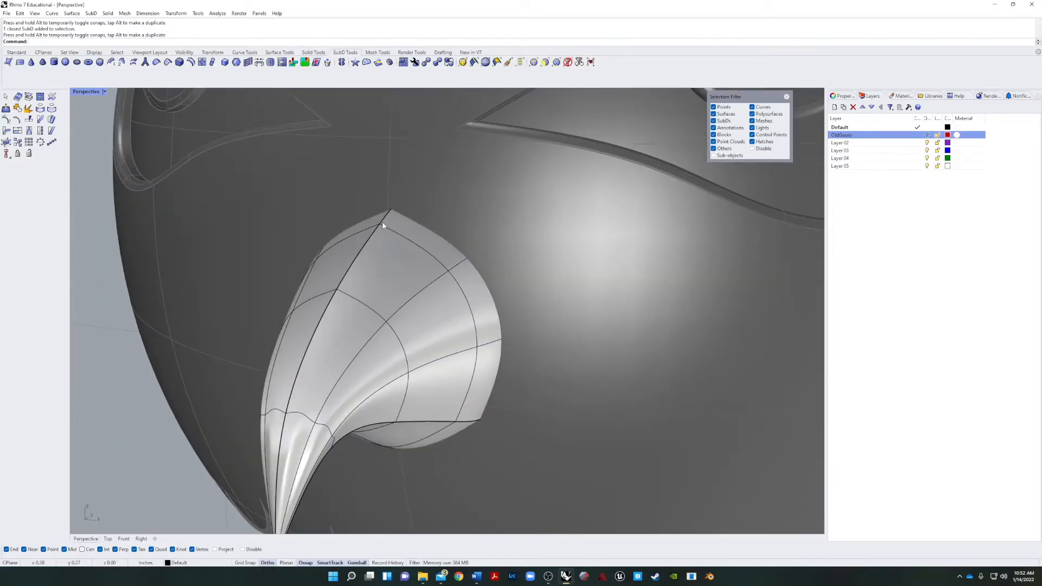
ctrl+shift+click(382, 221)
click(390, 211)
click(418, 146)
scroll(408, 199, down, 8)
right_drag(412, 205, 337, 236)
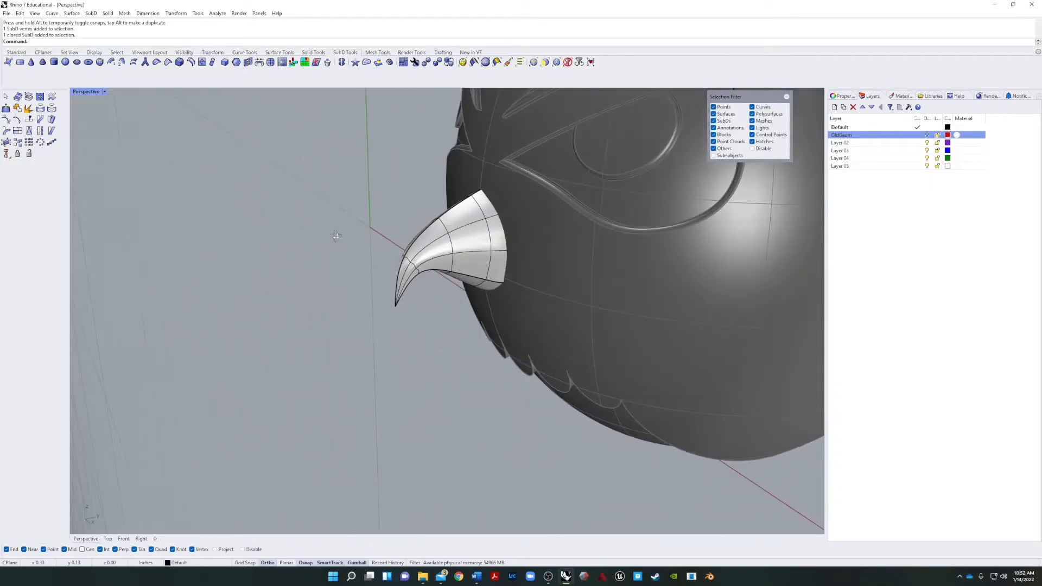
Move the whole beak forward out of the face to expose its base.
click(483, 194)
scroll(505, 183, up, 4)
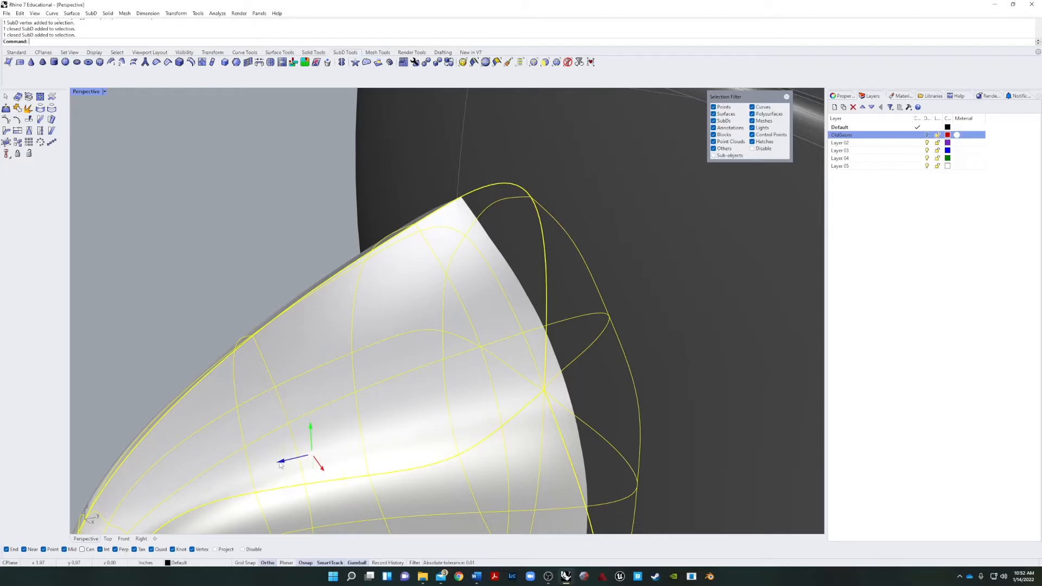
drag(280, 465, 140, 495)
click(475, 228)
right_drag(475, 227, 451, 191)
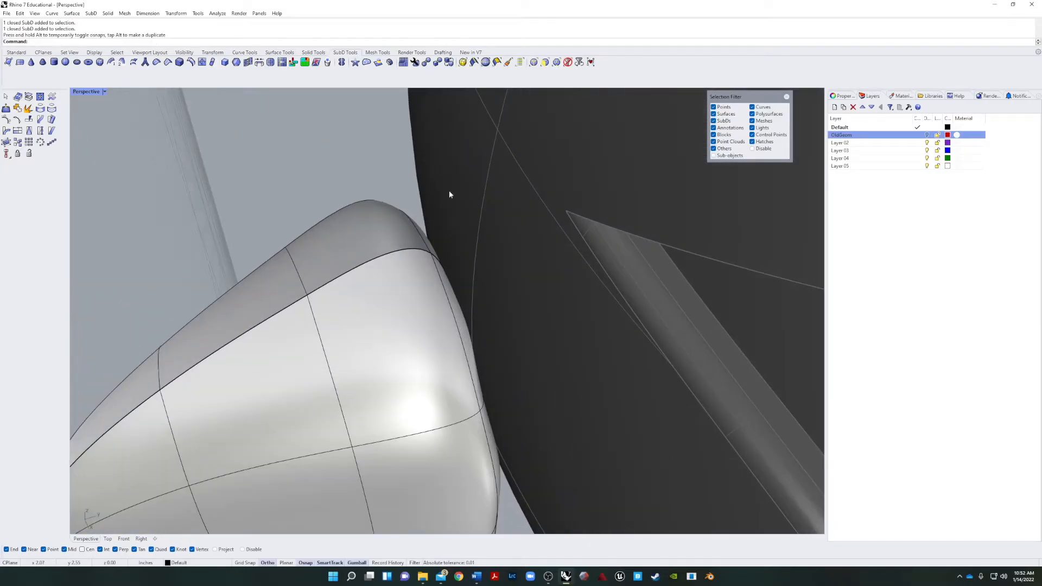
Limit selection to vertices and move the top vertex of the beak's base upward into a peak.
scroll(421, 253, up, 2)
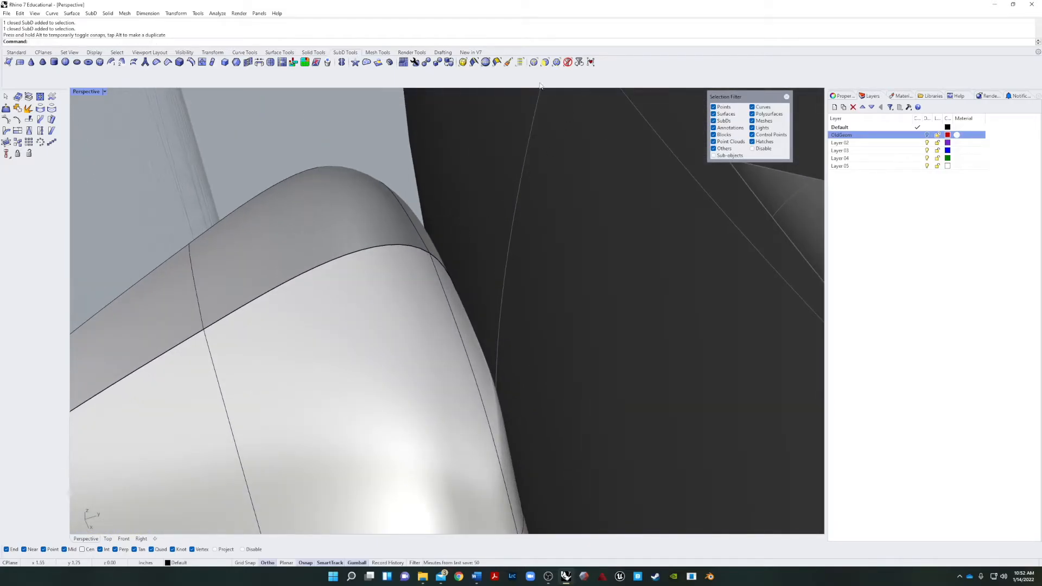
click(545, 61)
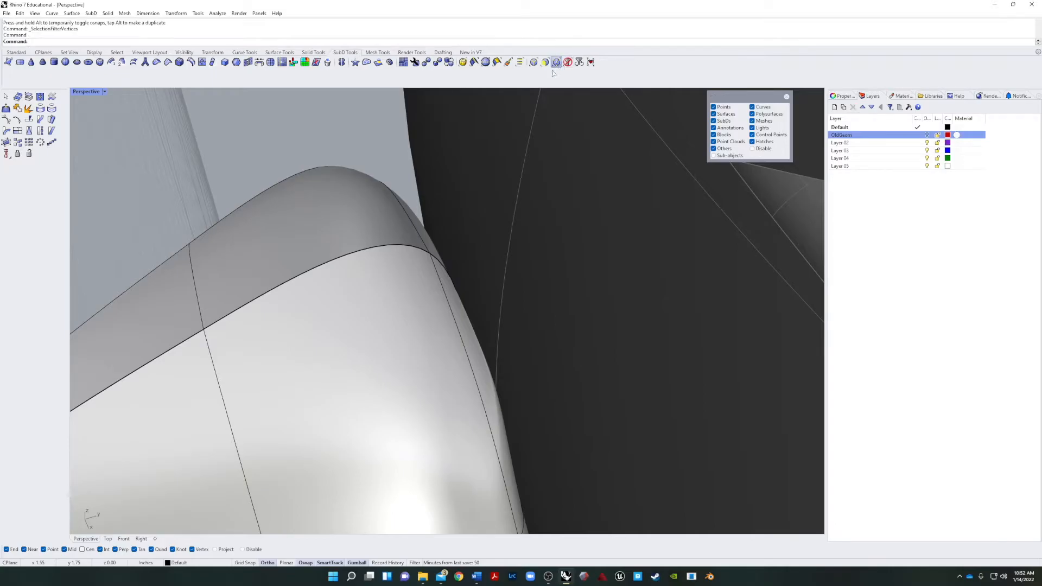
click(429, 253)
drag(429, 253, 370, 103)
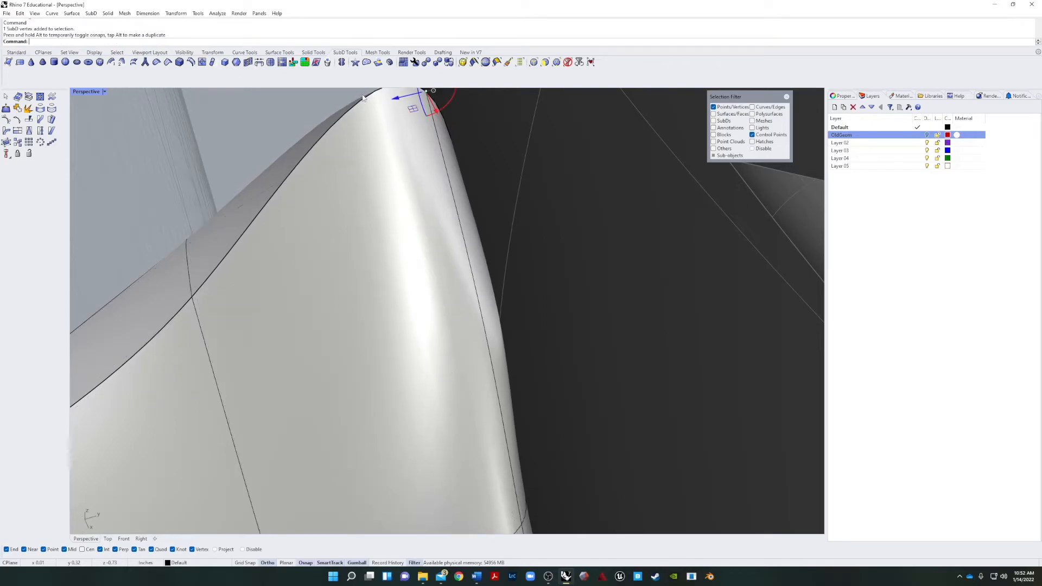
scroll(355, 105, down, 7)
right_drag(293, 152, 342, 143)
scroll(342, 144, down, 9)
right_drag(319, 197, 256, 191)
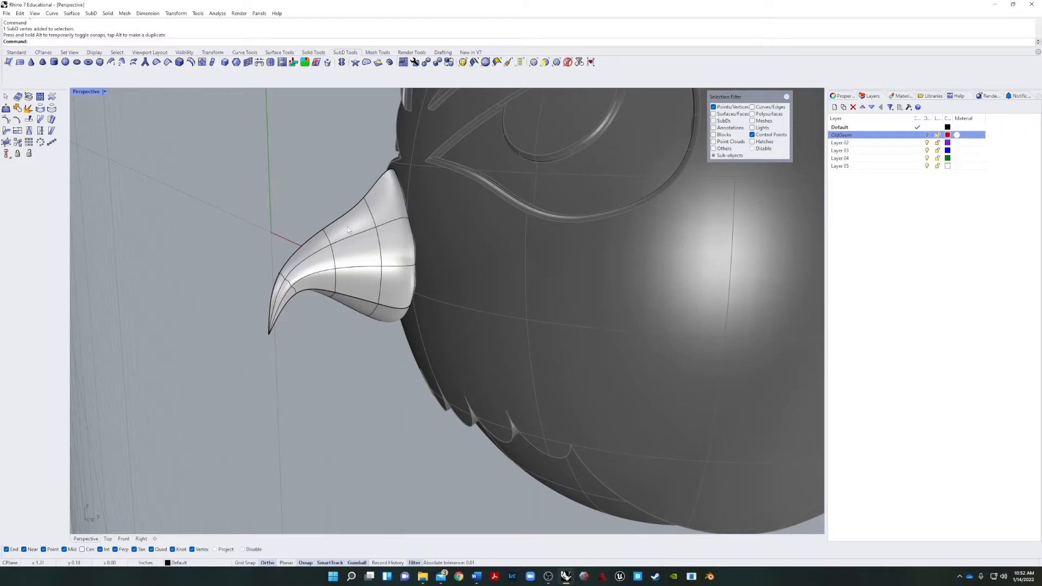
Reset the selection filter and move the whole beak back until its base sinks into the face again.
click(568, 62)
click(315, 274)
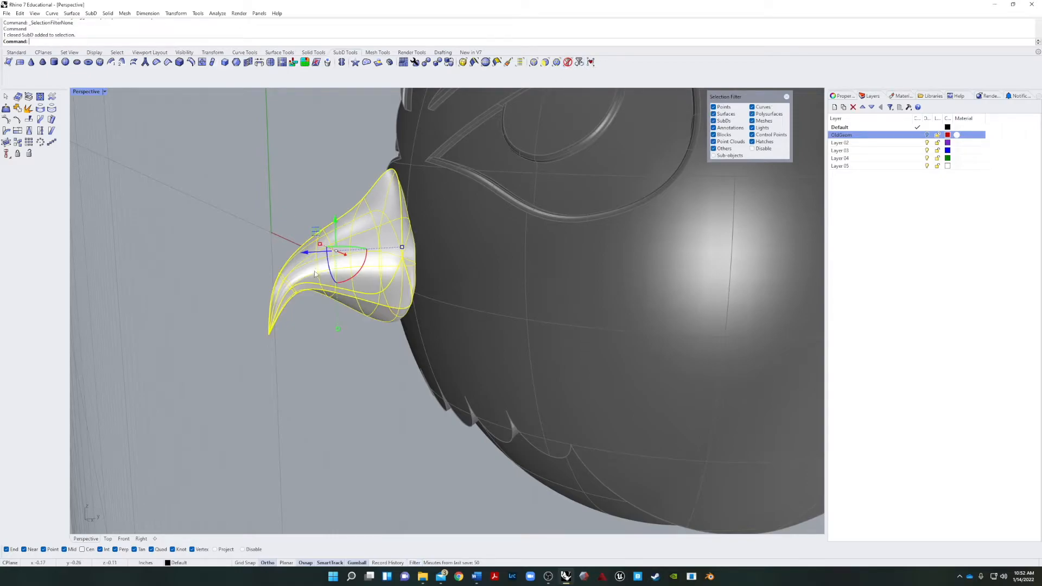
drag(301, 260, 331, 259)
click(251, 272)
right_drag(251, 272, 337, 330)
scroll(337, 330, down, 12)
scroll(309, 305, up, 9)
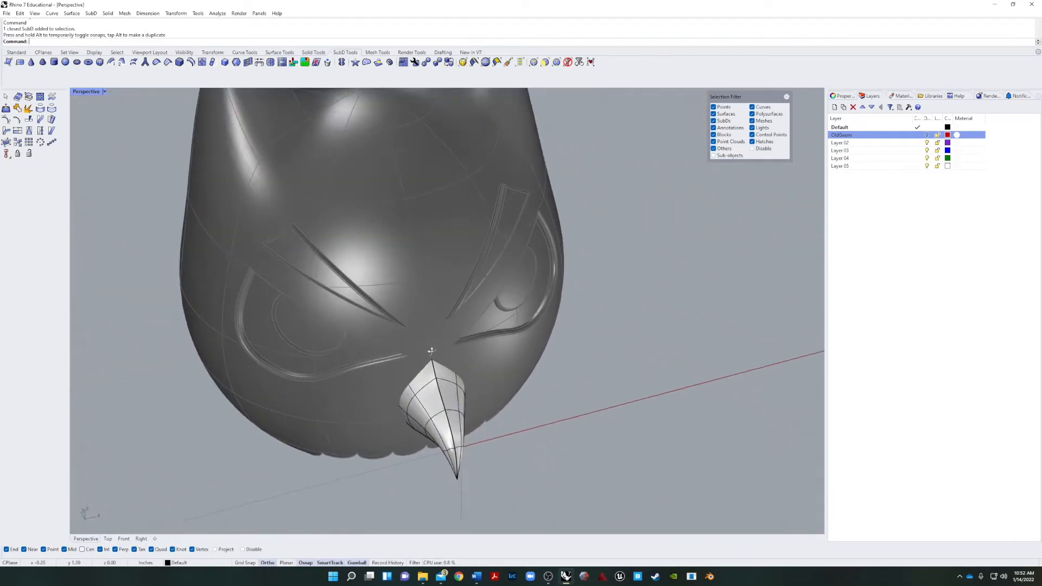
Move the beak using its tip as the base point, with grid snap on, and place it out beside the head.
right_drag(431, 352, 465, 387)
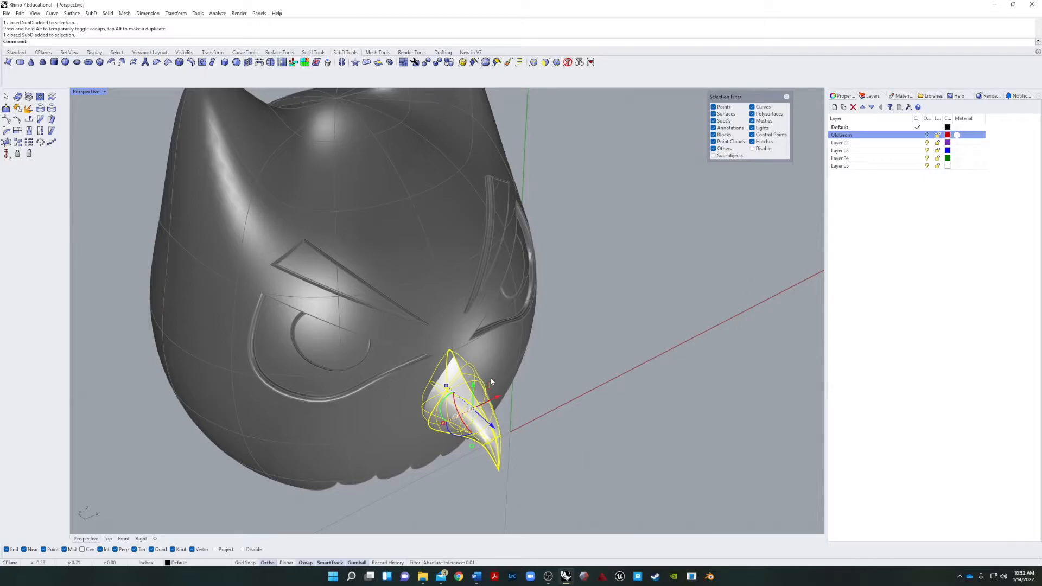
text(m)
key(Return)
click(498, 471)
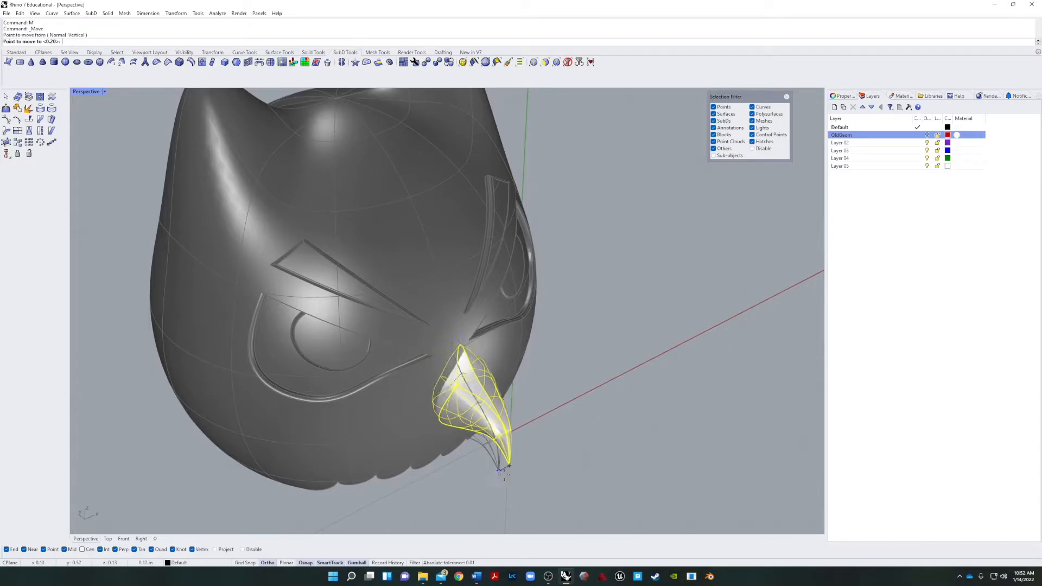
click(245, 563)
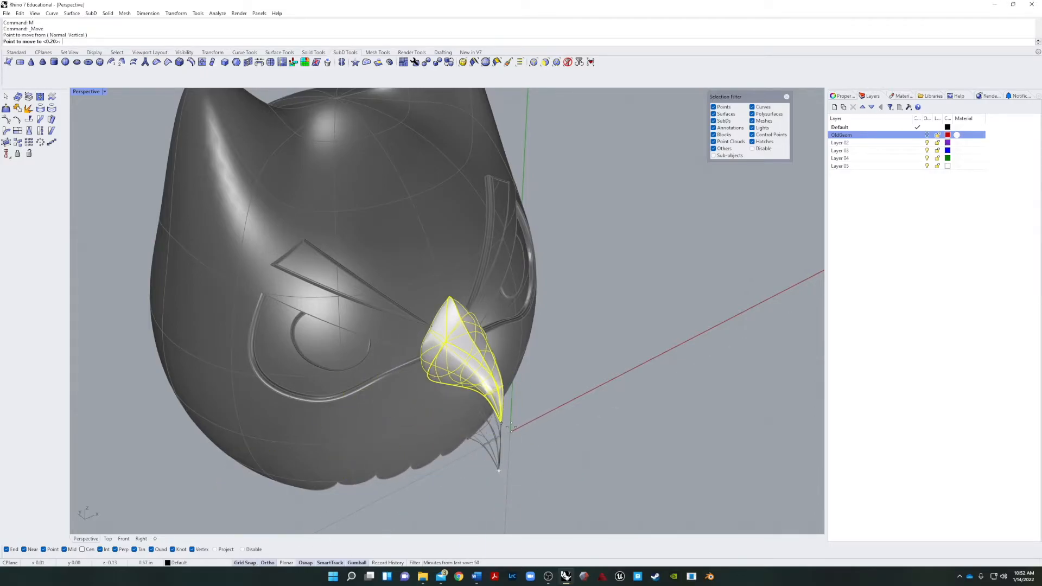
right_drag(519, 444, 304, 380)
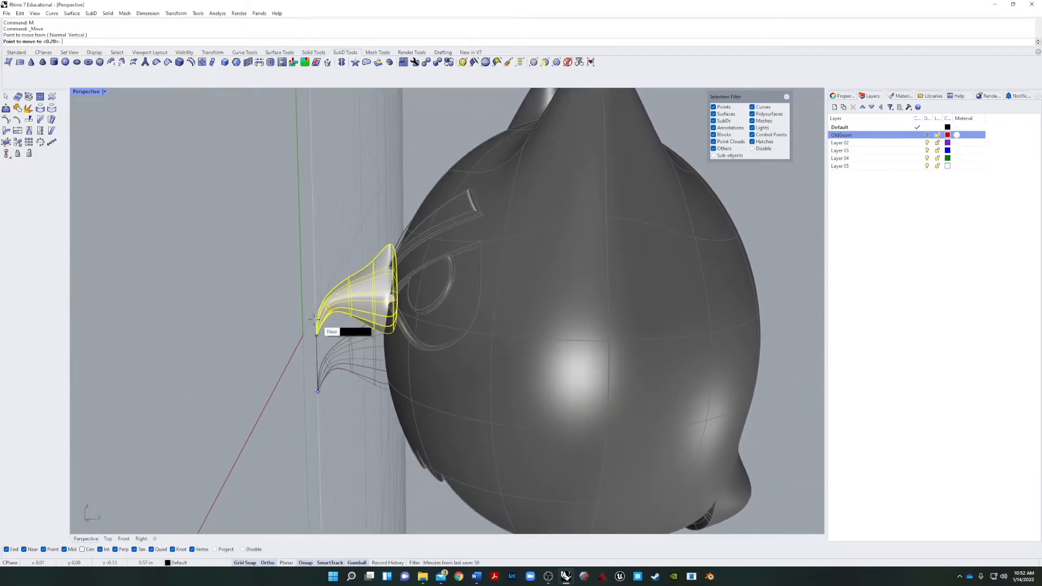
click(292, 366)
right_drag(233, 405, 366, 443)
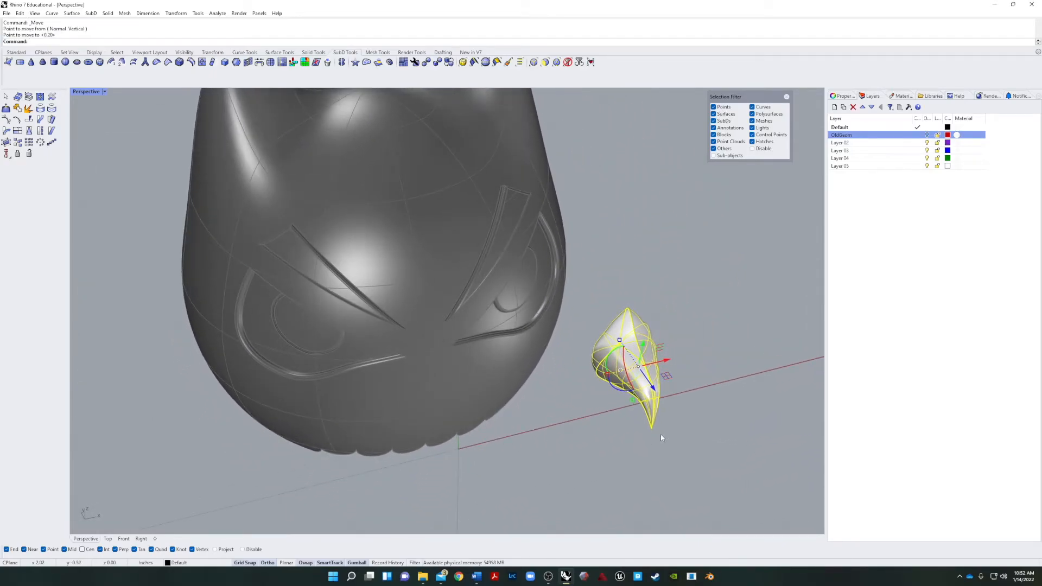
In the Front view, move the beak by its tip onto the vertical centre axis at the top of the head.
click(123, 539)
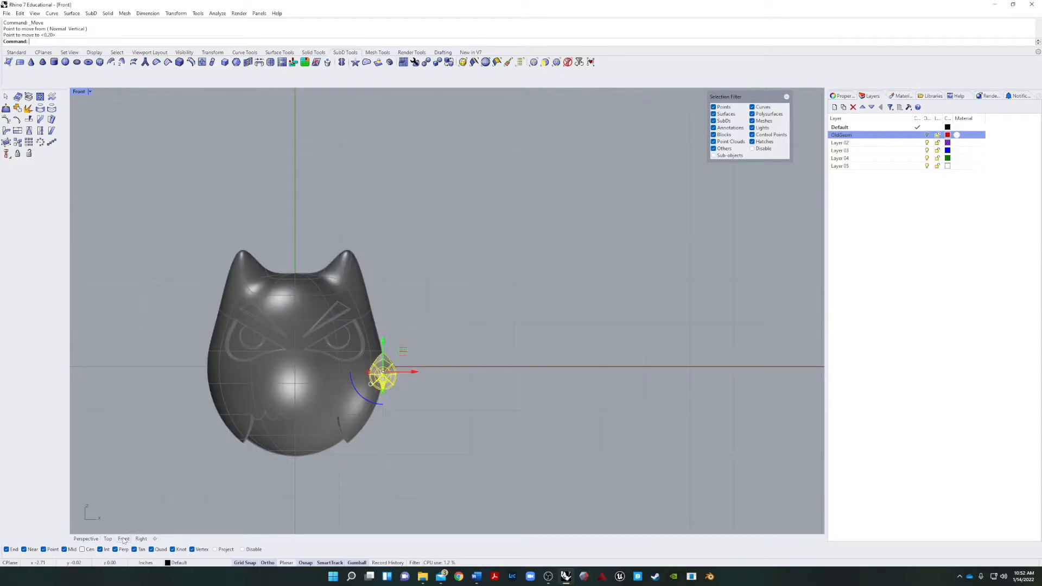
scroll(380, 402, up, 6)
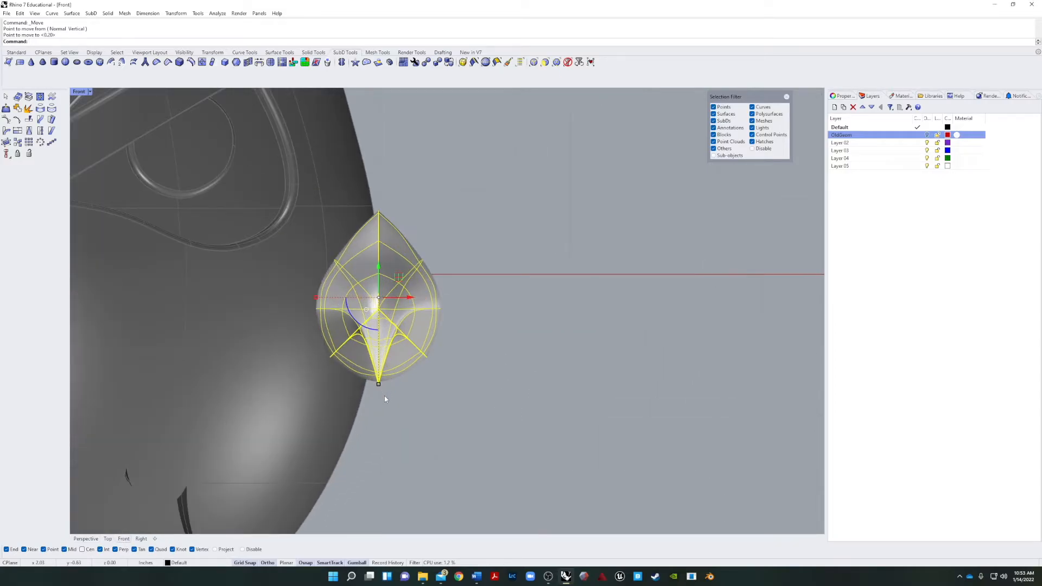
text(M)
key(Return)
click(378, 384)
scroll(380, 391, down, 5)
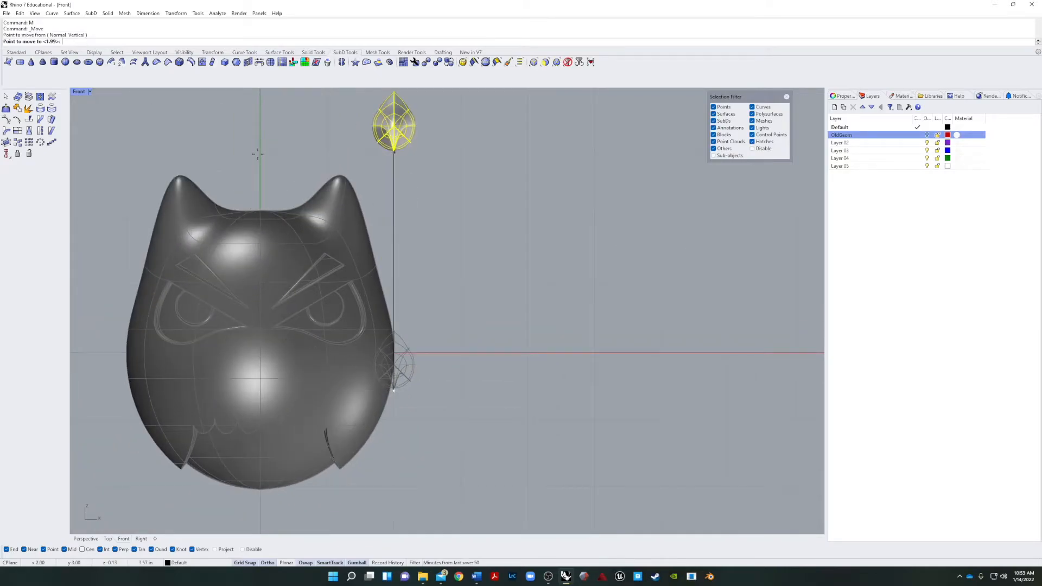
click(260, 211)
Lower the beak along the head's centre axis to just below the eyes and deselect it.
drag(261, 148, 261, 322)
click(533, 410)
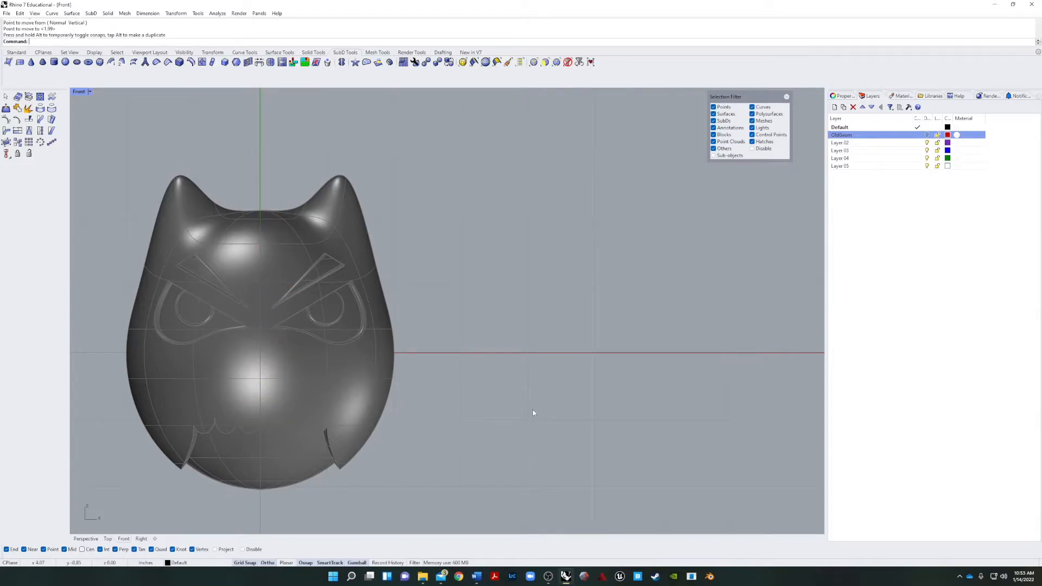
right_drag(533, 410, 513, 415)
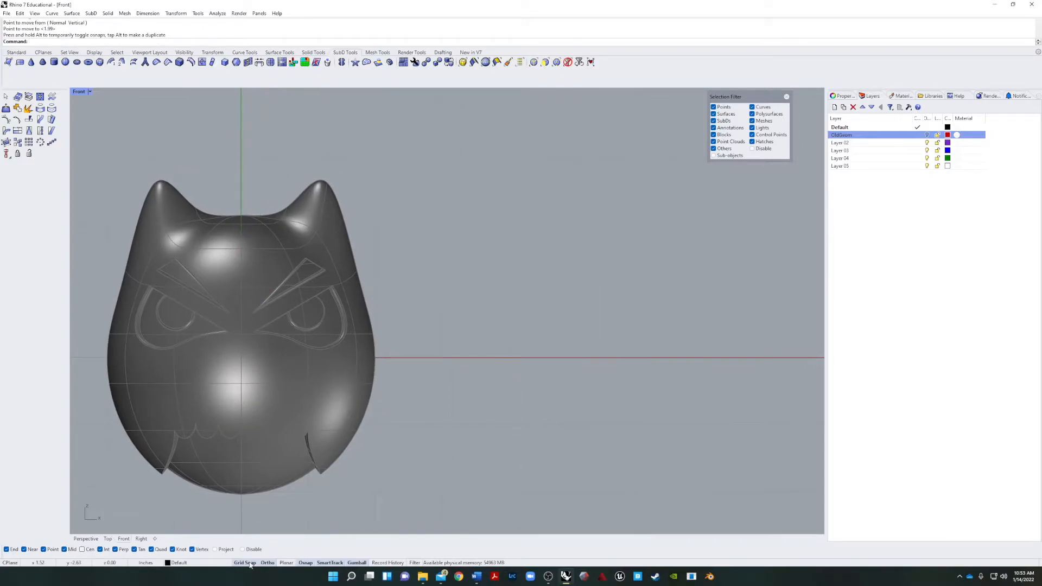
Check the beak's placement against the face in the Perspective view, zooming to the beak and viewing it from several angles.
click(83, 539)
right_drag(586, 391, 456, 396)
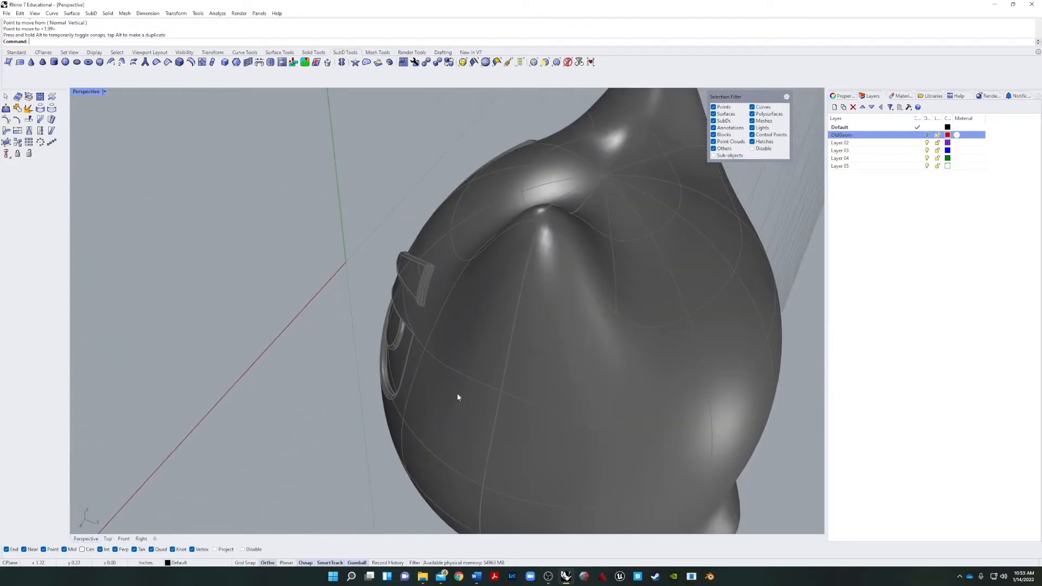
scroll(456, 395, down, 10)
drag(373, 409, 600, 311)
scroll(504, 394, up, 3)
drag(470, 371, 383, 335)
right_drag(332, 370, 385, 386)
text(z)
key(Return)
text(s)
key(Return)
drag(413, 294, 481, 299)
click(404, 295)
mouse_move(380, 297)
right_down()
mouse_move(336, 300)
mouse_move(384, 298)
right_up()
scroll(384, 298, down, 10)
right_drag(578, 300, 548, 326)
Set the Perspective viewport to the Rendered display mode and frame the beak and scalloped jaw from the front.
click(104, 92)
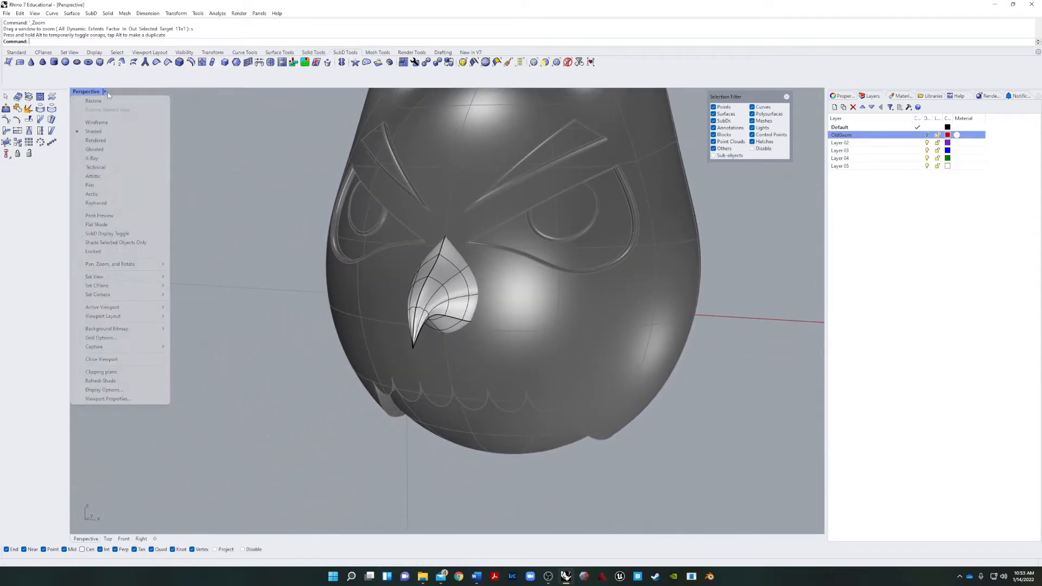
click(93, 141)
right_drag(157, 215, 237, 216)
scroll(239, 216, down, 9)
right_drag(491, 285, 459, 276)
scroll(399, 255, up, 9)
scroll(407, 272, up, 3)
scroll(329, 243, up, 3)
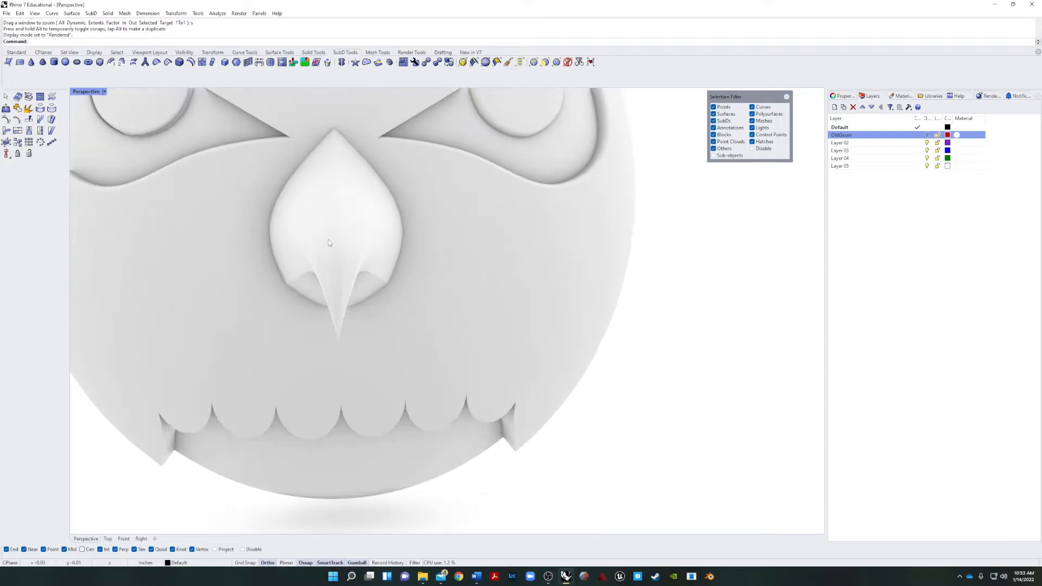
scroll(329, 243, up, 1)
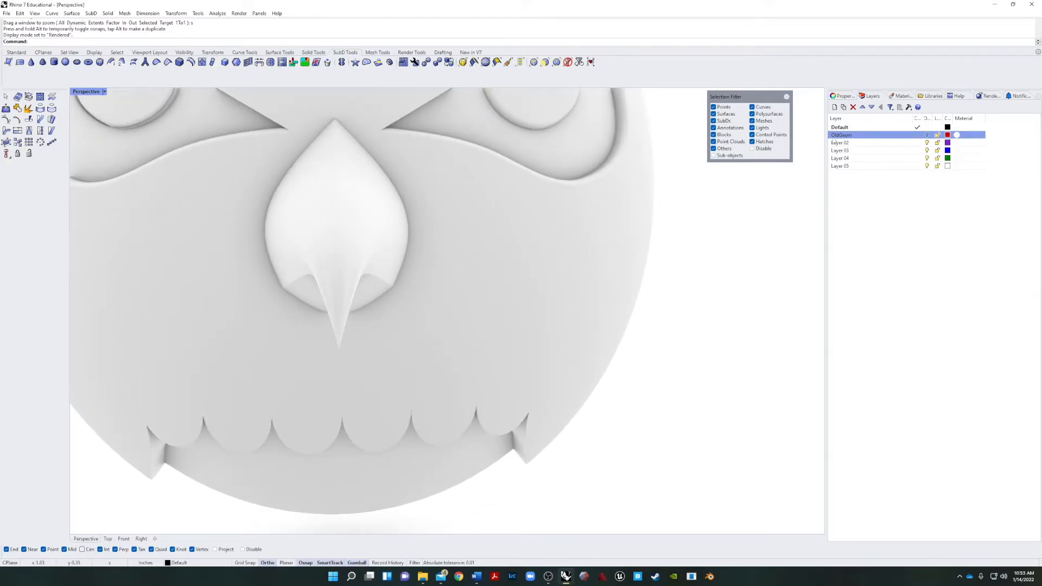
Turn on the red old-geometry layer to show the original solids and guide curves.
click(927, 135)
click(926, 135)
click(926, 135)
Hide the SubD beak temporarily to expose the old beak behind it, and undo the hiding.
click(346, 172)
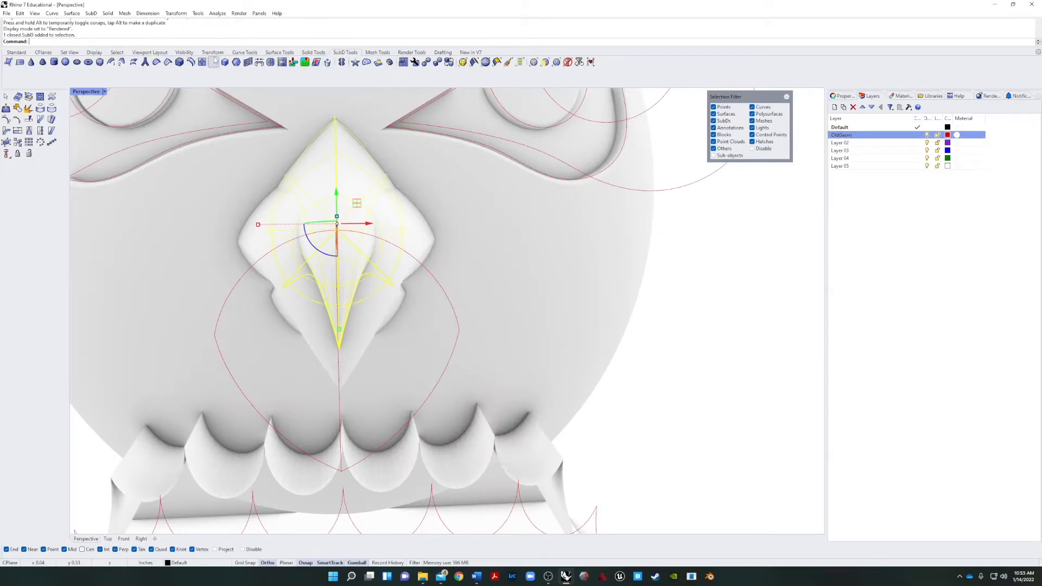
click(17, 52)
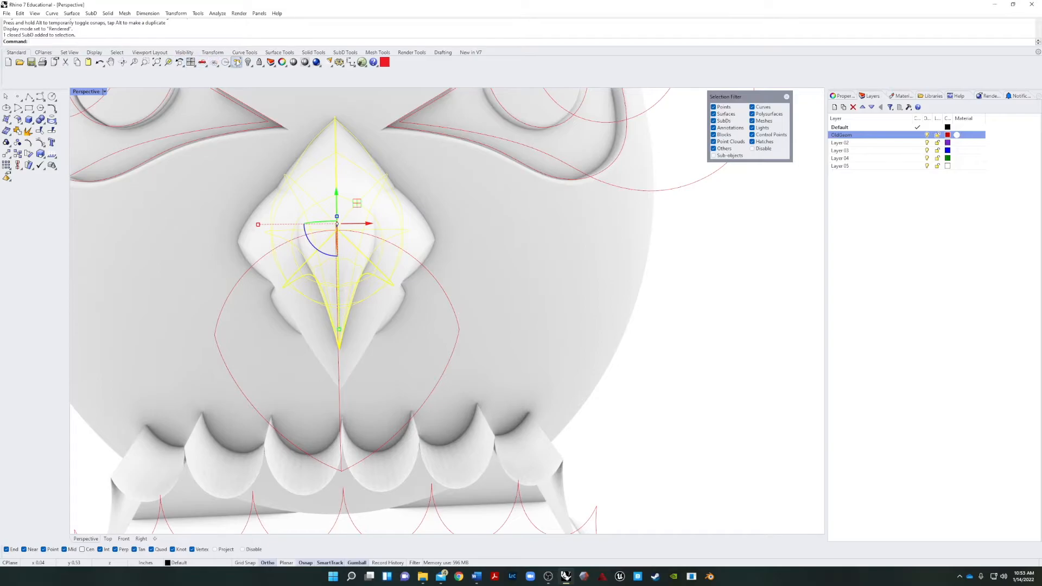
click(248, 62)
right_drag(427, 165, 511, 188)
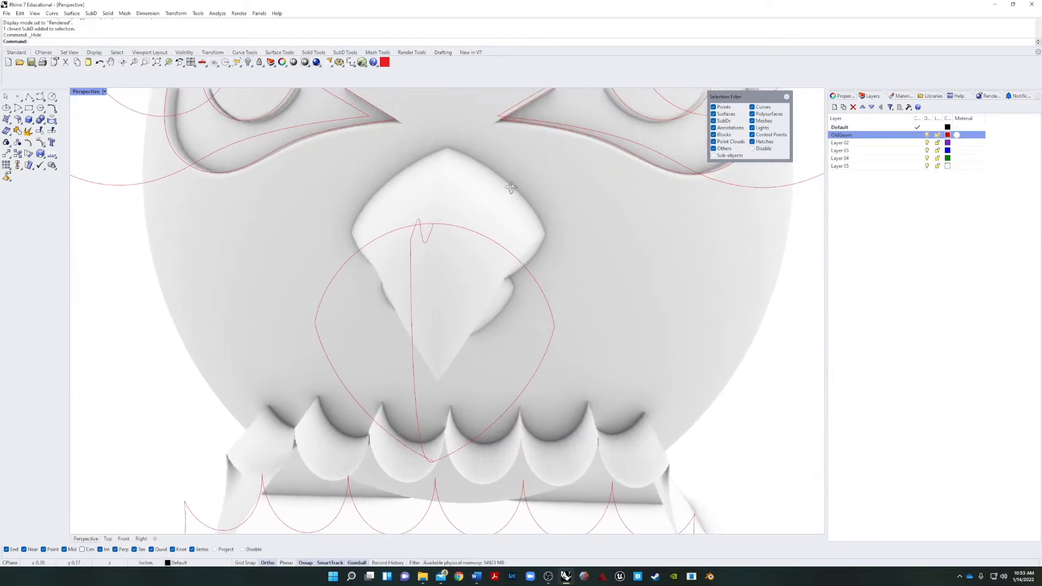
scroll(350, 239, down, 5)
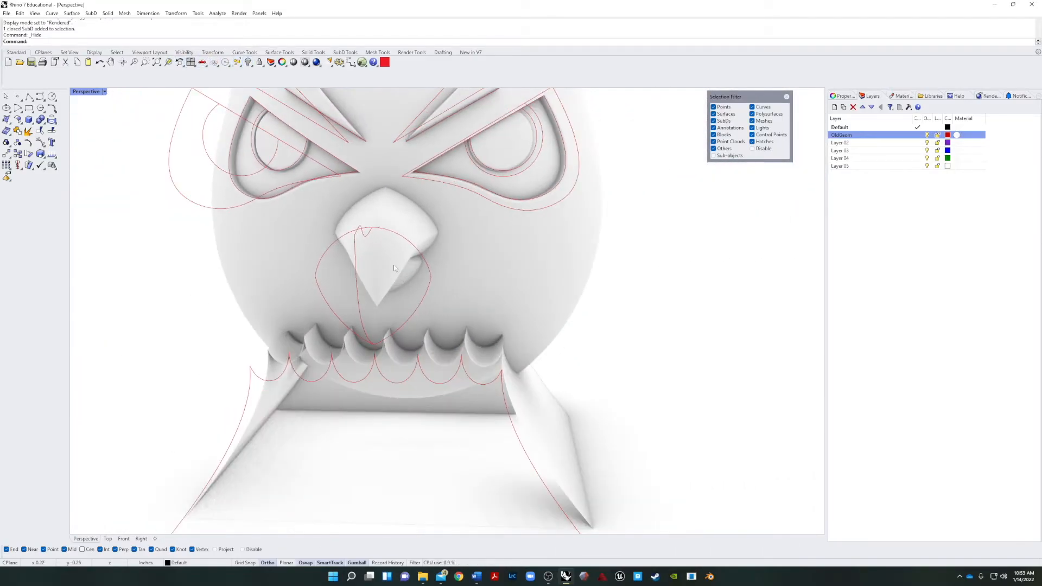
key(ctrl+z)
Delete the old polysurface beak overlapping the SubD beak and turn the old-geometry layer off.
click(426, 235)
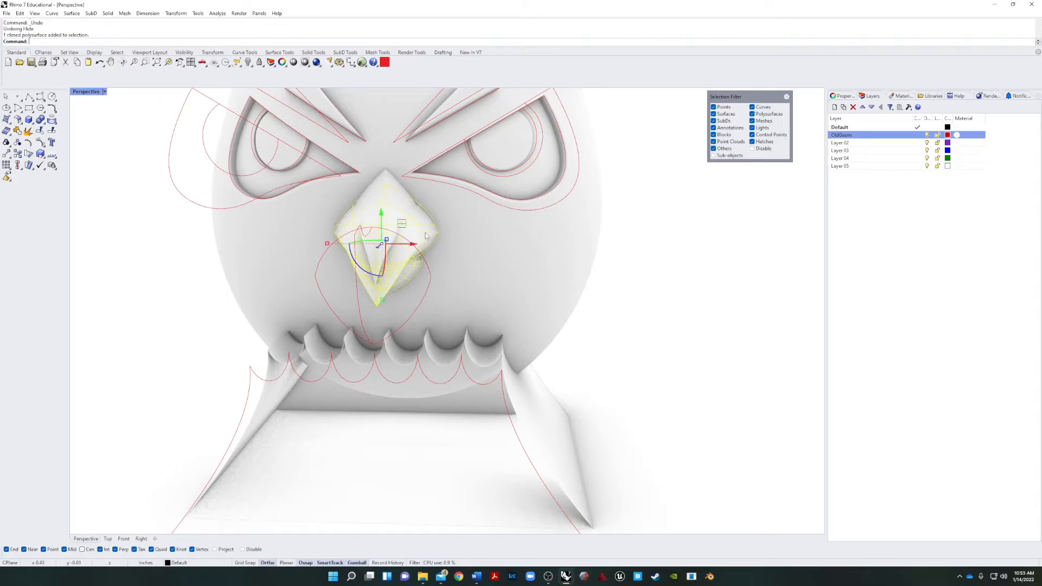
key(Delete)
right_drag(558, 268, 516, 274)
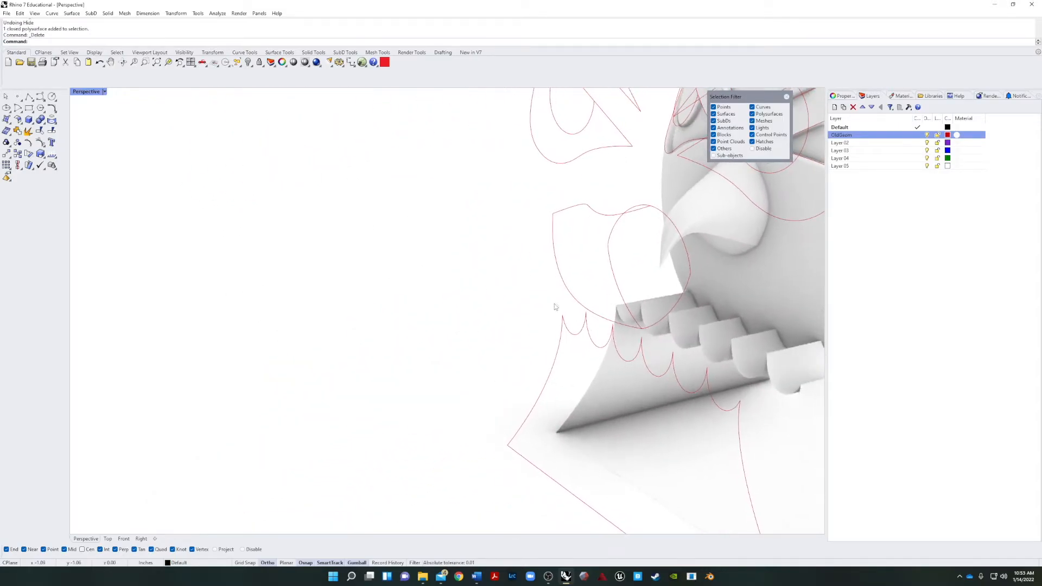
click(929, 134)
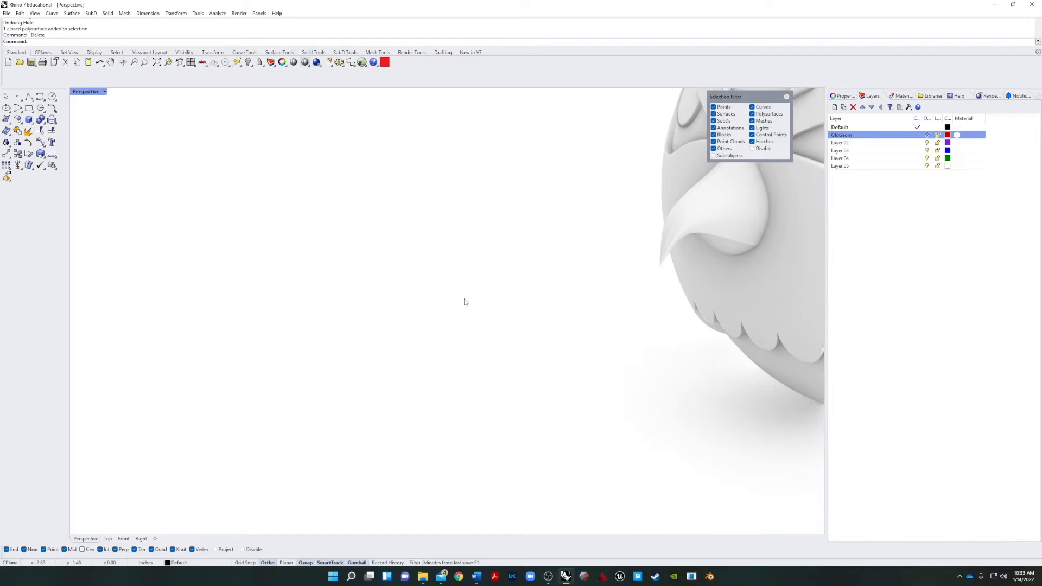
Examine the rendered head from the front and both sides, including the eye recesses, beak profile and scalloped jaw.
scroll(465, 302, down, 6)
scroll(625, 261, up, 6)
shift+right_drag(532, 266, 396, 234)
scroll(271, 279, down, 6)
right_drag(246, 302, 275, 404)
shift+right_drag(274, 405, 414, 332)
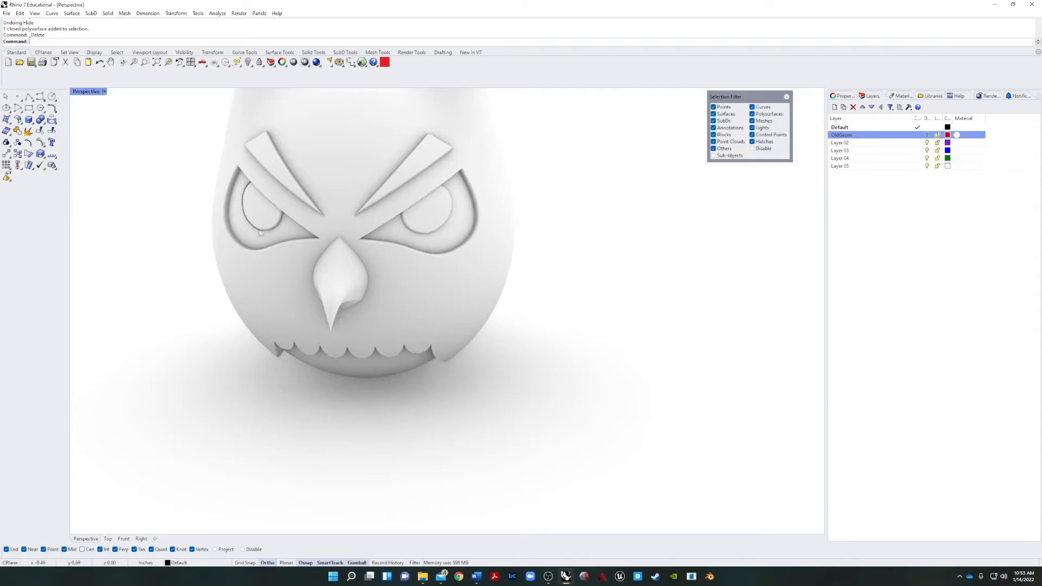
scroll(262, 237, up, 8)
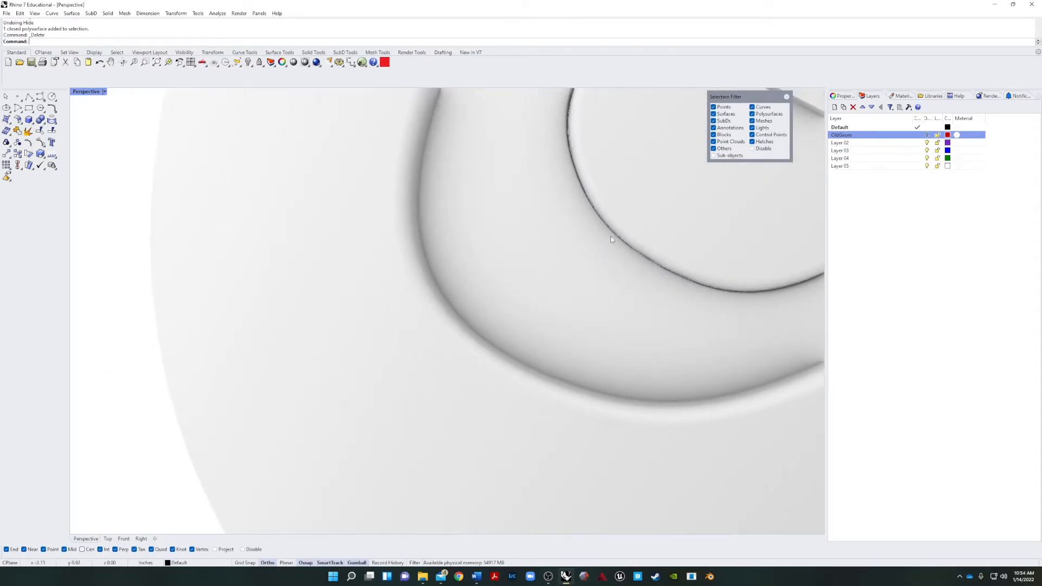
scroll(610, 233, down, 6)
right_drag(611, 221, 497, 340)
scroll(613, 321, down, 7)
scroll(497, 341, up, 8)
shift+right_drag(523, 283, 433, 365)
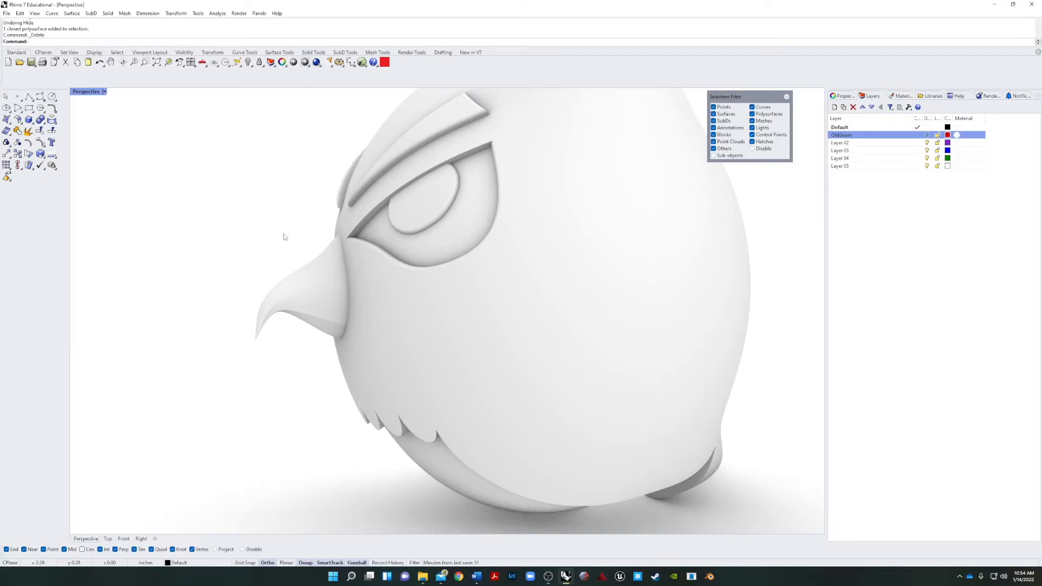
right_drag(417, 398, 496, 298)
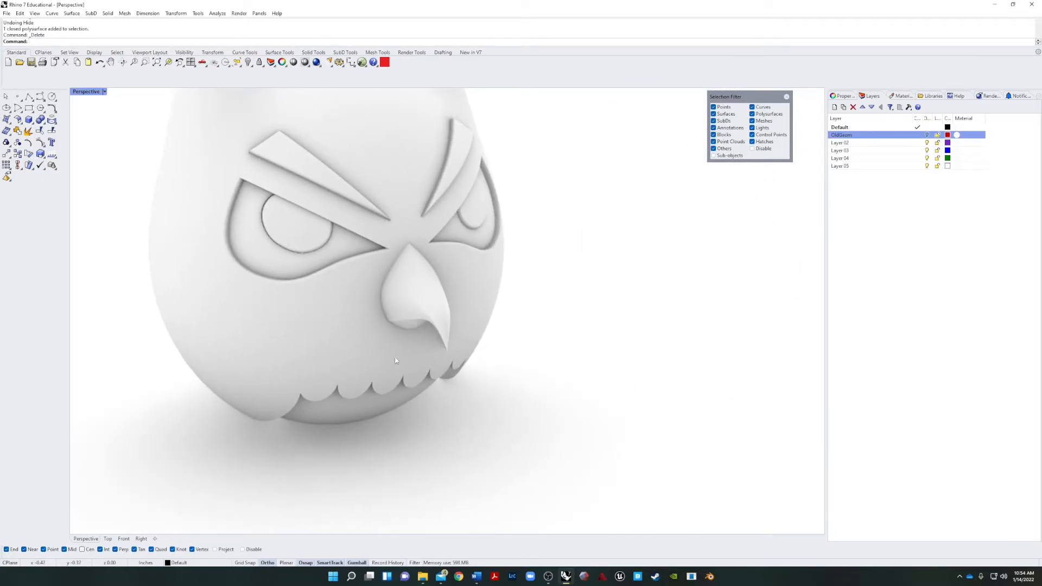
right_drag(520, 372, 386, 446)
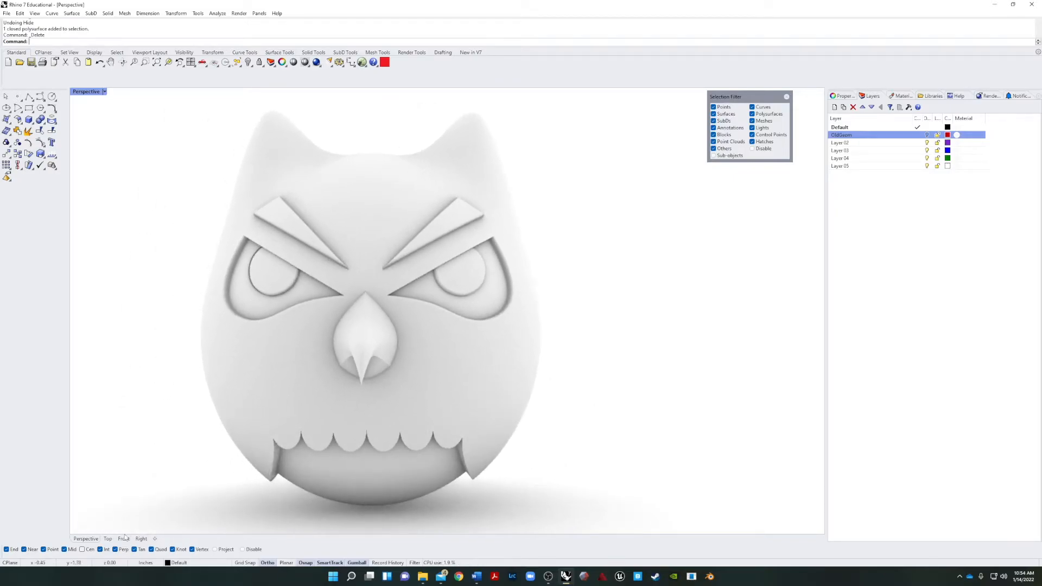
In the Top view, draw a closed control-point curve beside the head, with a rounded top, narrow waist and wider flat base.
click(108, 539)
scroll(359, 396, up, 5)
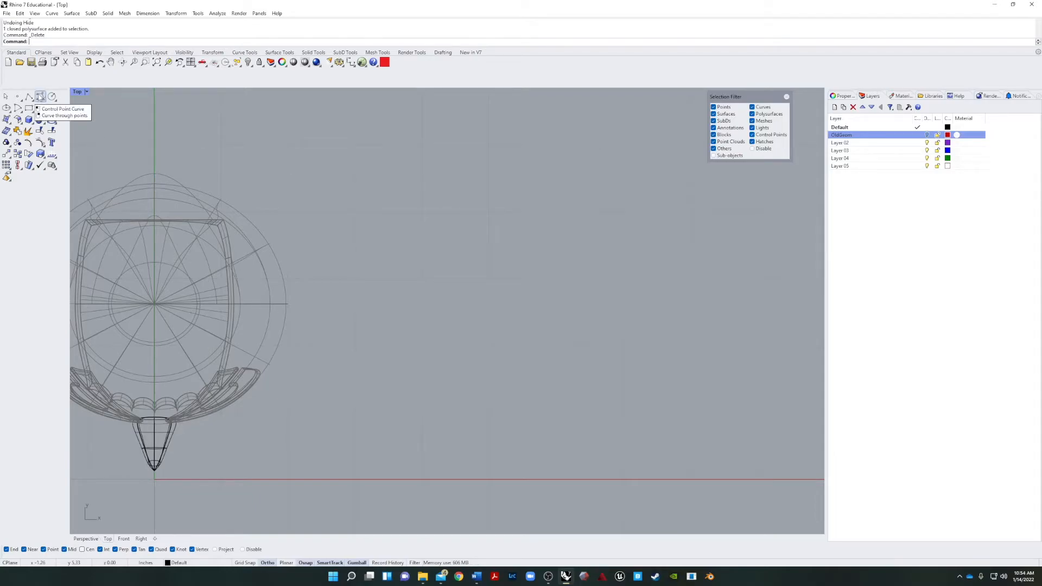
click(40, 96)
click(430, 454)
click(377, 413)
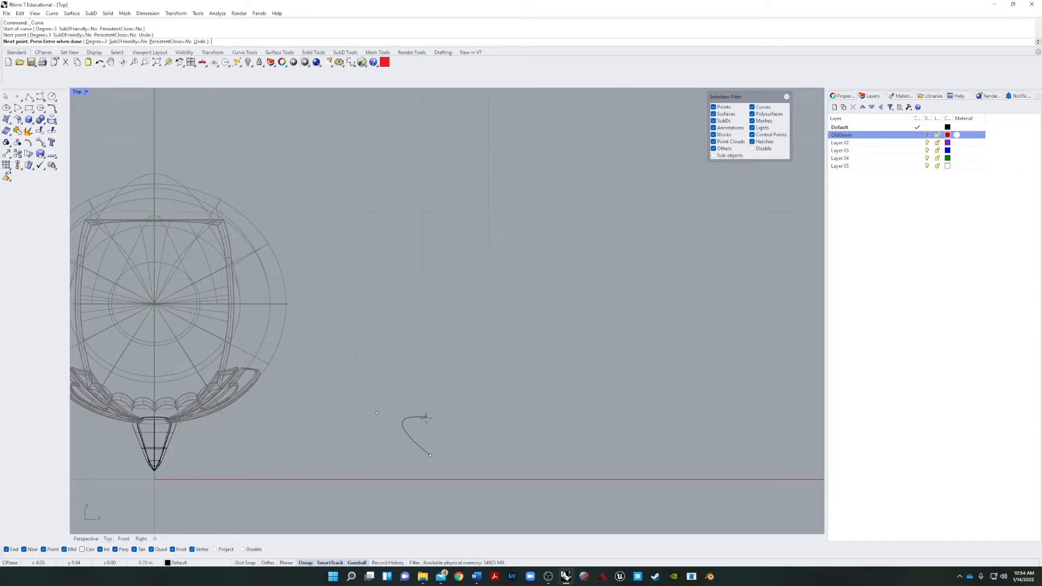
click(427, 408)
click(440, 360)
click(409, 329)
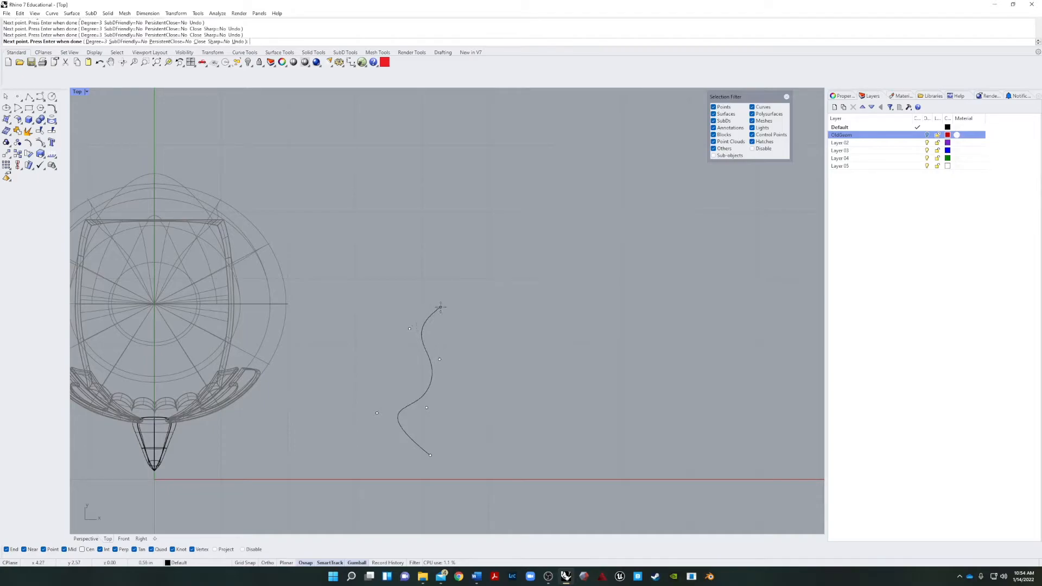
click(447, 299)
click(465, 311)
click(500, 343)
click(483, 385)
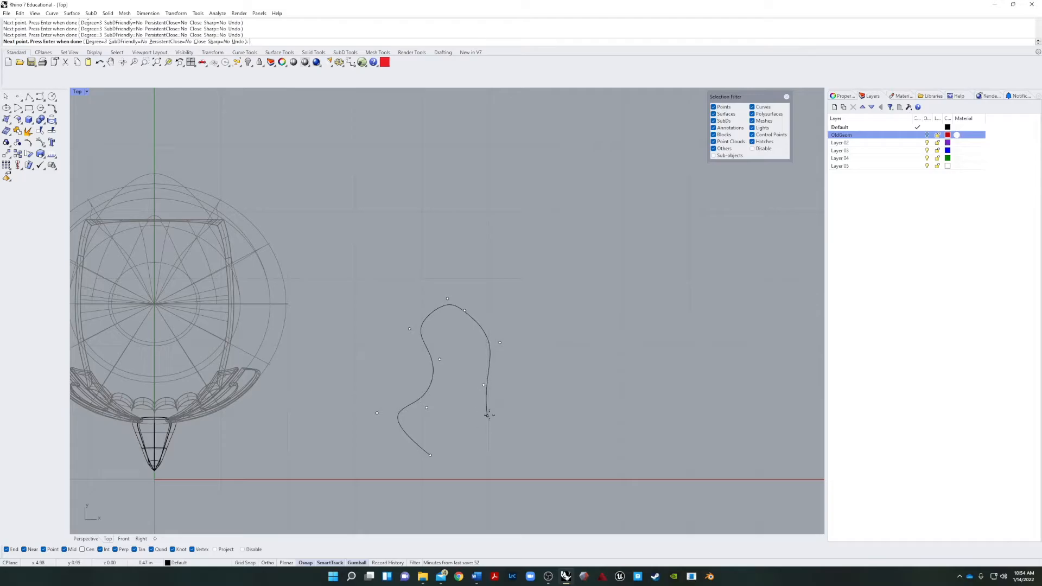
click(493, 410)
click(507, 451)
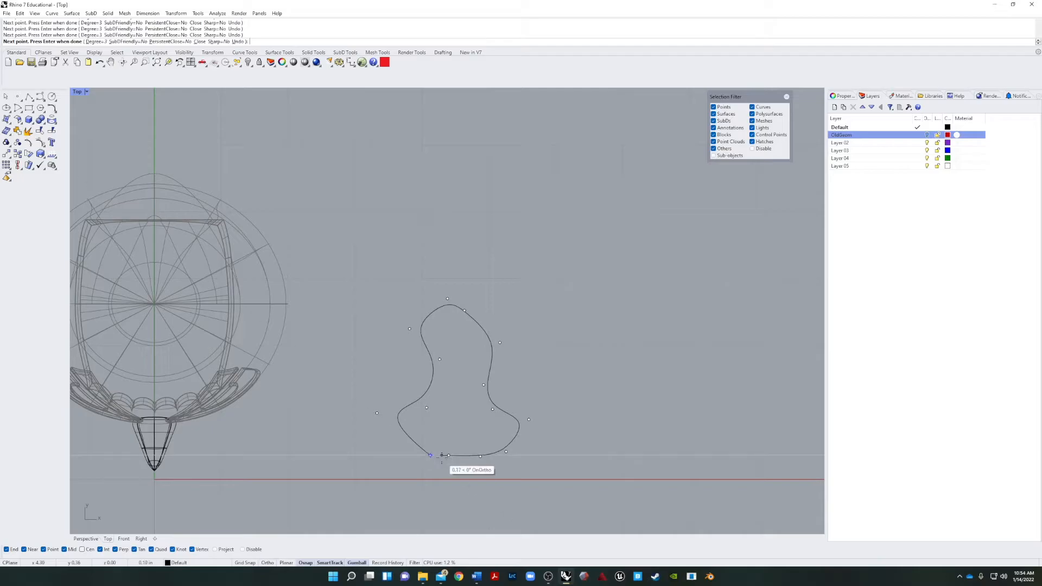
scroll(430, 455, up, 3)
click(410, 450)
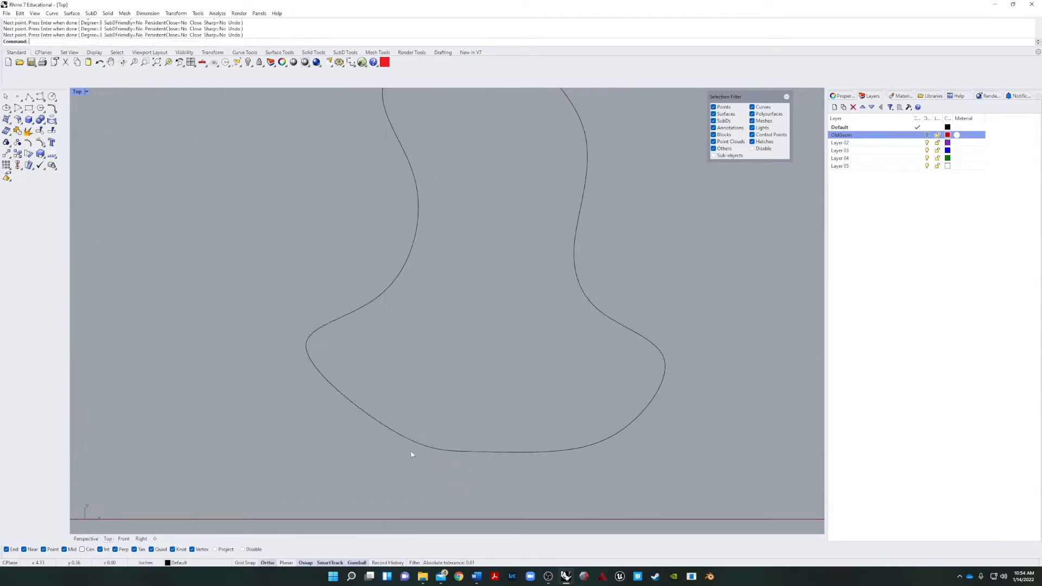
Pull the outermost control points on both sides of the outline's base inward to narrow the lower lobe.
click(416, 446)
click(429, 460)
scroll(430, 461, up, 7)
scroll(440, 401, down, 11)
right_drag(582, 346, 467, 363)
double_click(247, 359)
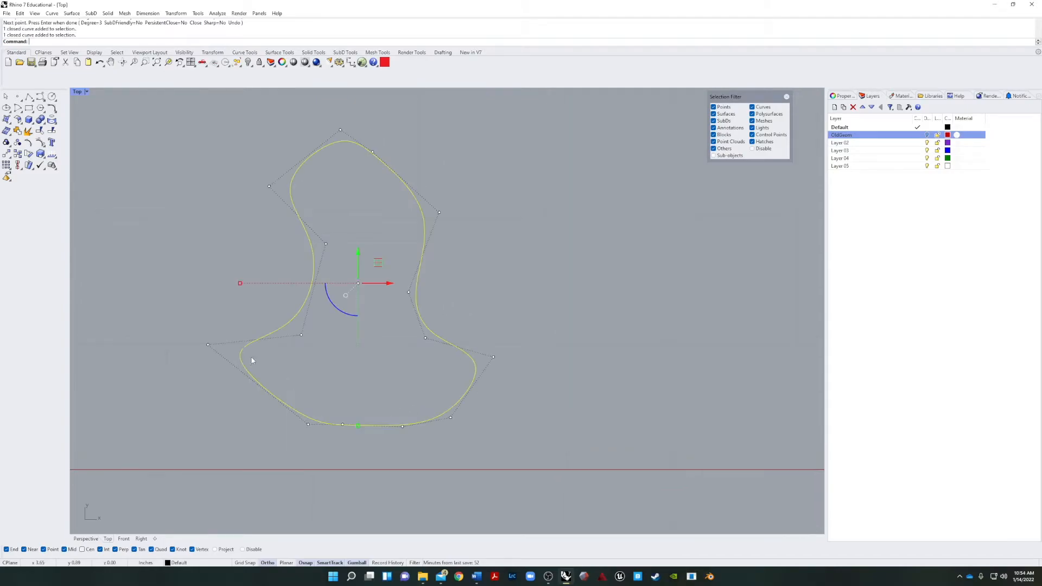
click(207, 346)
drag(239, 344, 299, 345)
click(467, 362)
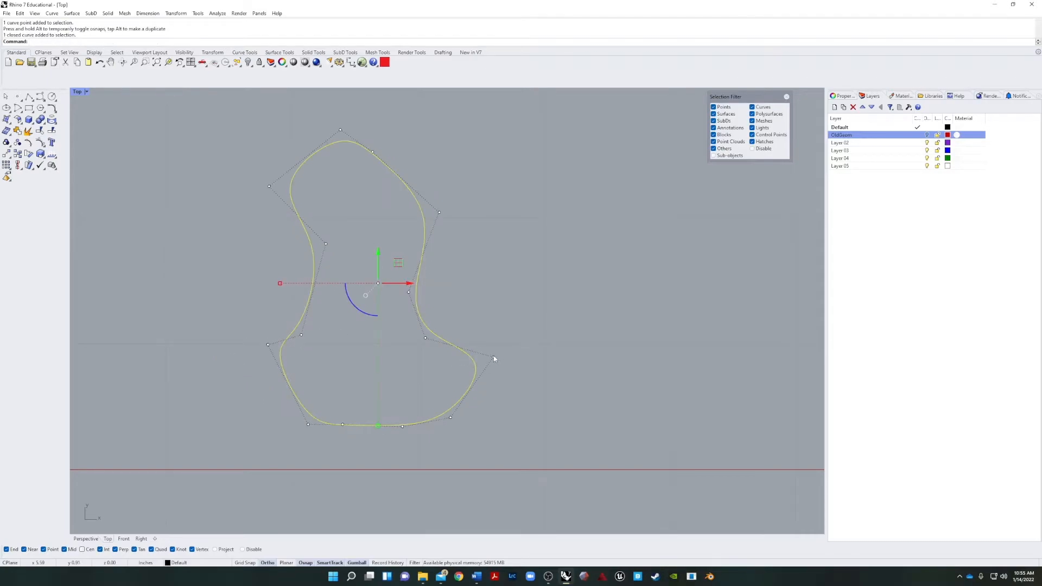
click(493, 358)
drag(530, 358, 496, 357)
click(570, 340)
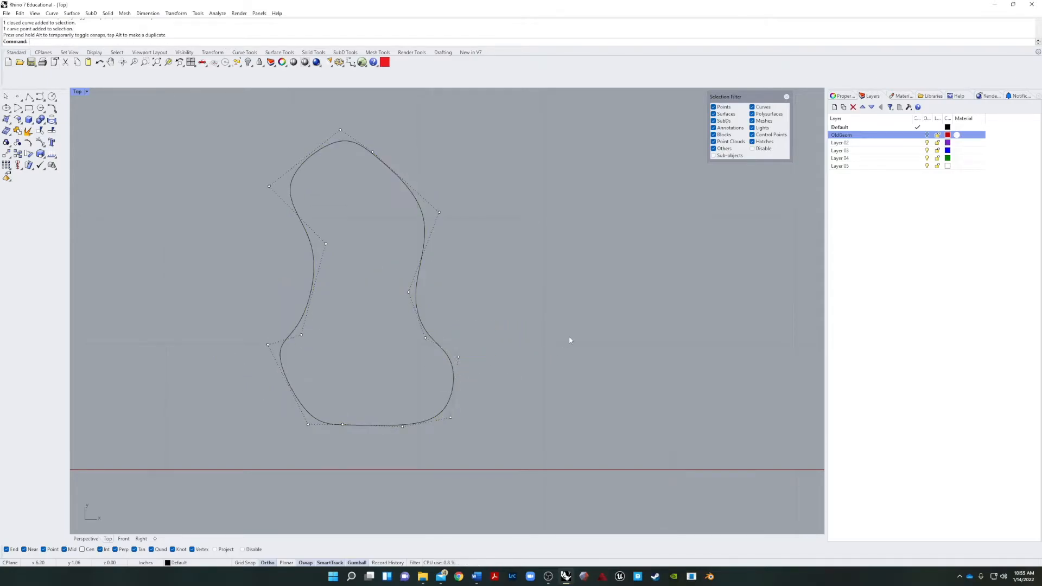
Scale the closed outline wider along the X direction only and deselect it.
click(414, 306)
drag(280, 284, 257, 284)
click(211, 286)
right_drag(340, 309, 304, 344)
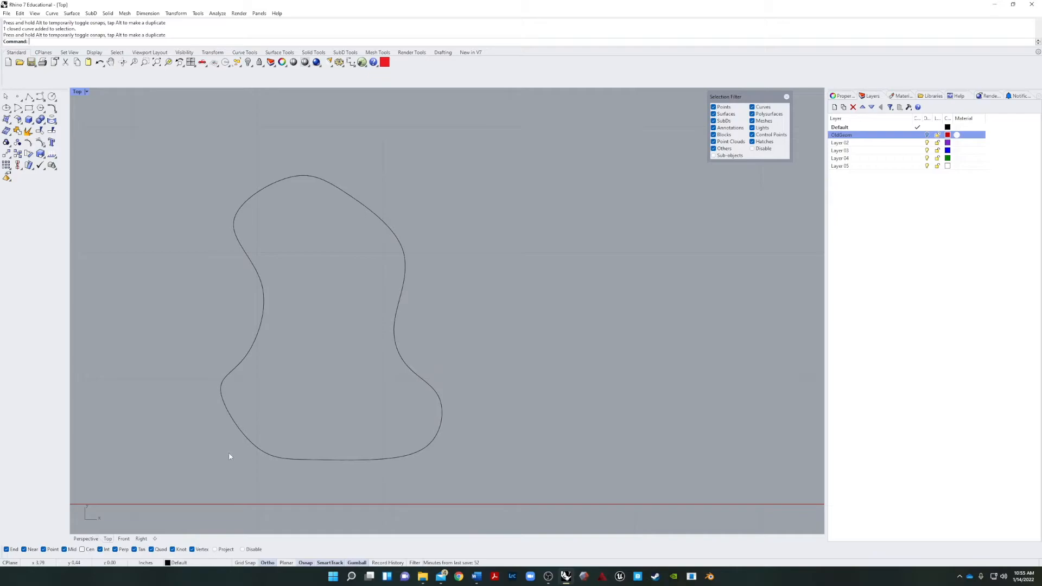
right_drag(288, 414, 318, 300)
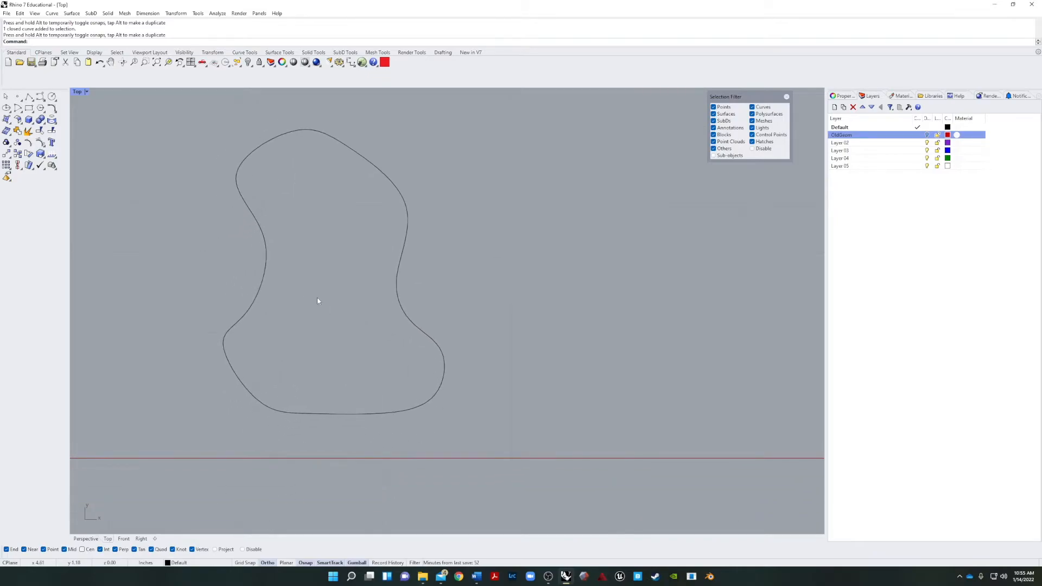
click(260, 298)
click(297, 346)
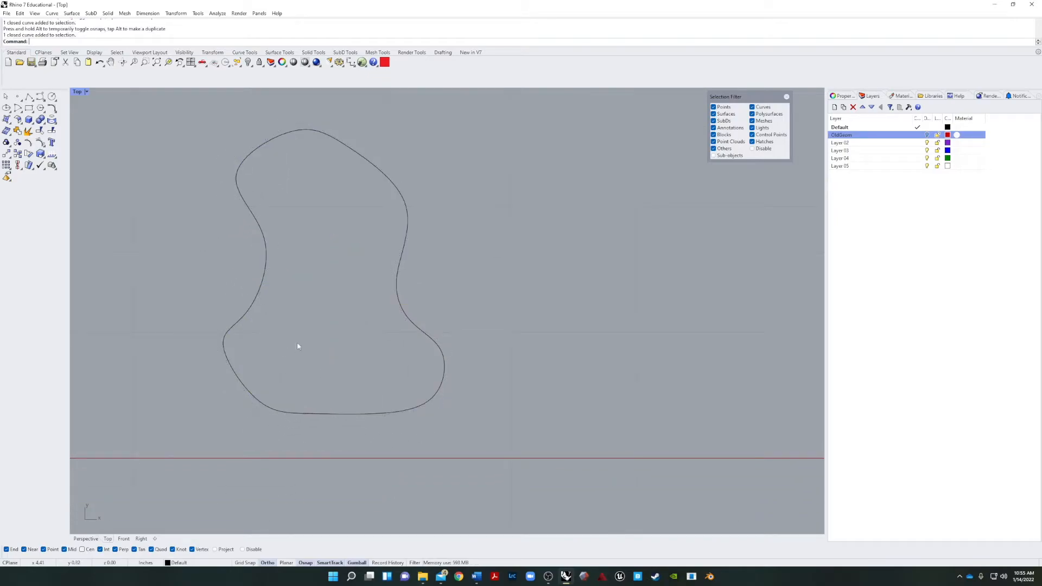
Offset the closed outline inward by about 0.29 inches to create a smaller inner curve, picking the distance from the outline's waist.
click(258, 289)
scroll(343, 349, down, 10)
scroll(339, 374, up, 2)
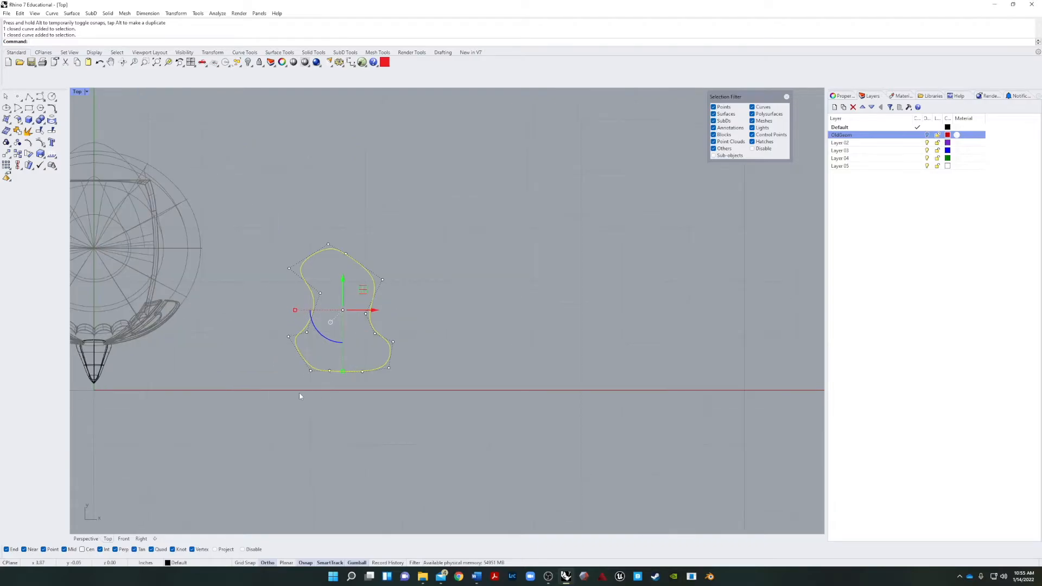
right_drag(275, 406, 262, 420)
click(262, 420)
click(319, 384)
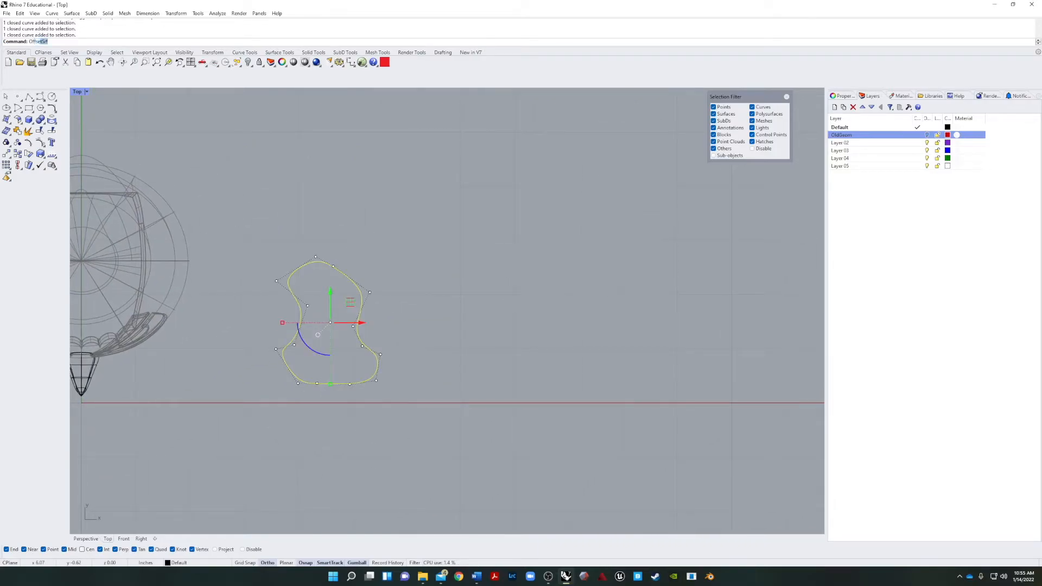
text(C)
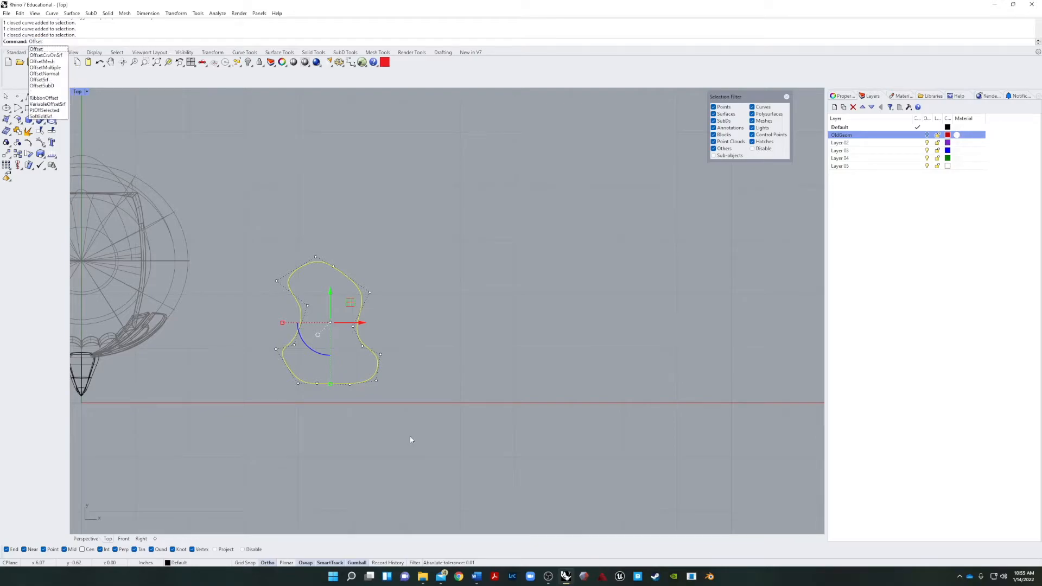
text(rv)
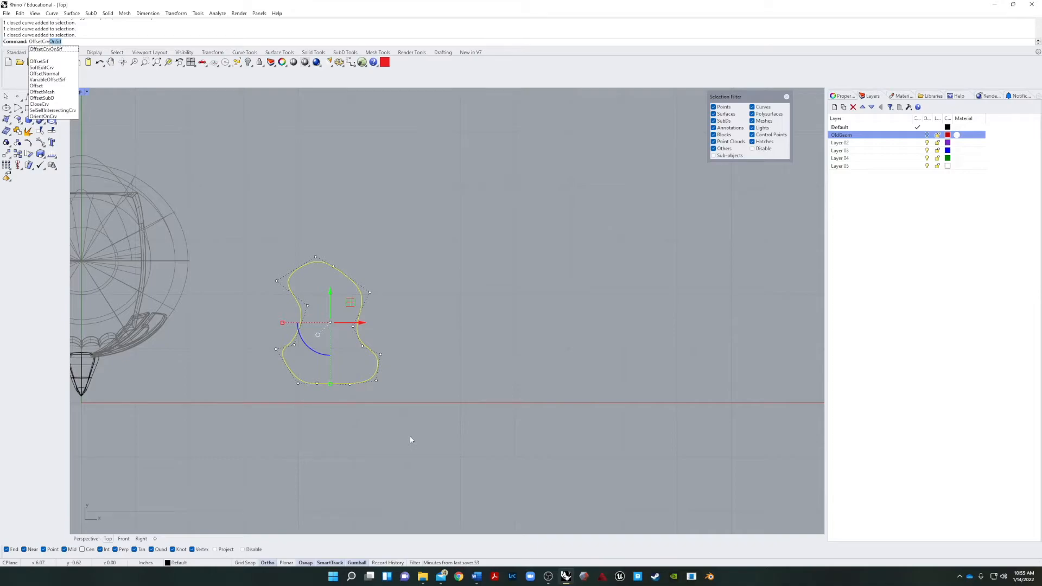
key(BackSpace)
key(BackSpace)
key(BackSpace)
key(BackSpace)
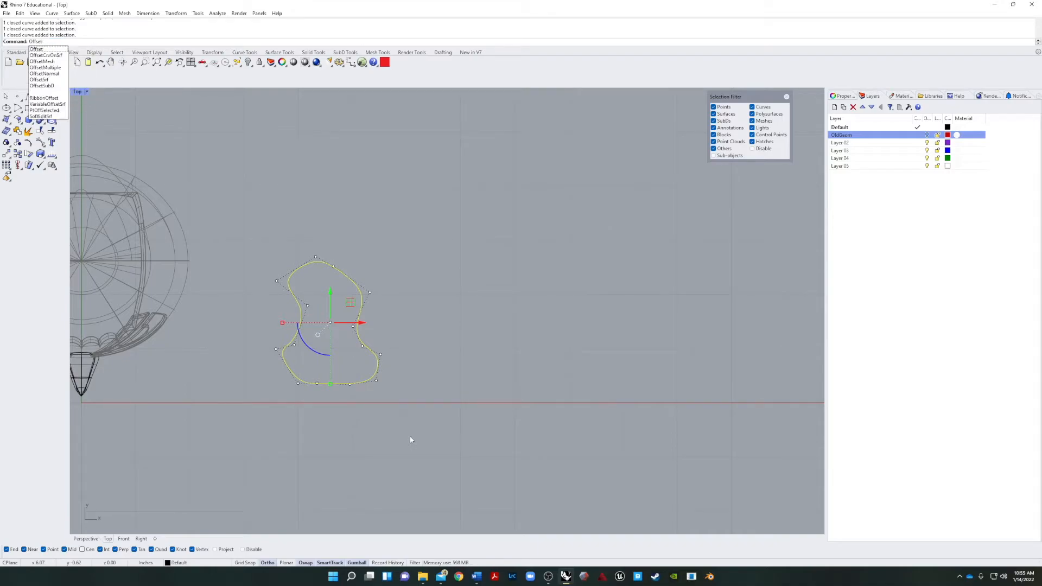
key(Return)
scroll(320, 358, up, 5)
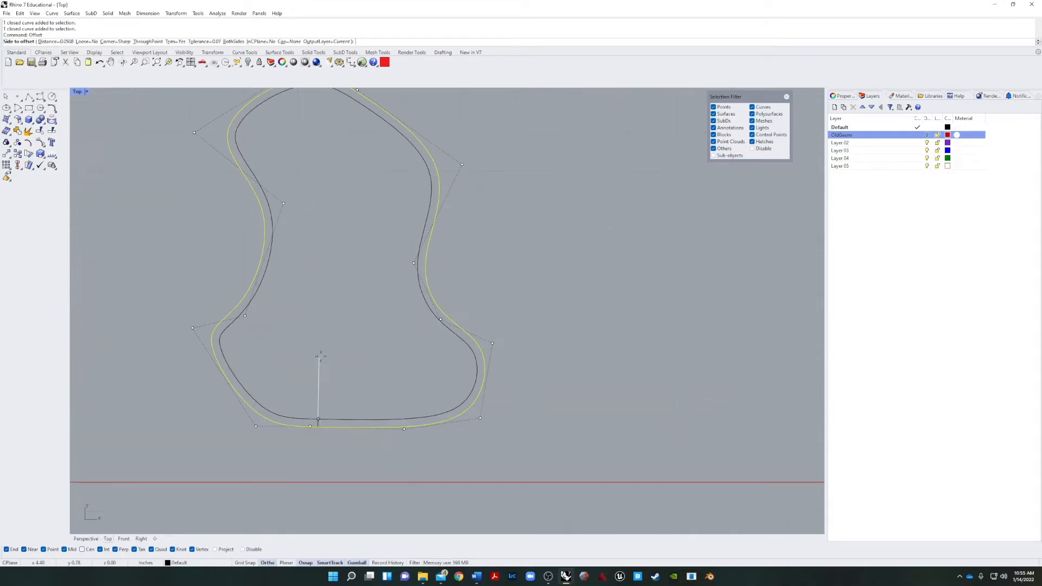
right_drag(380, 182, 354, 223)
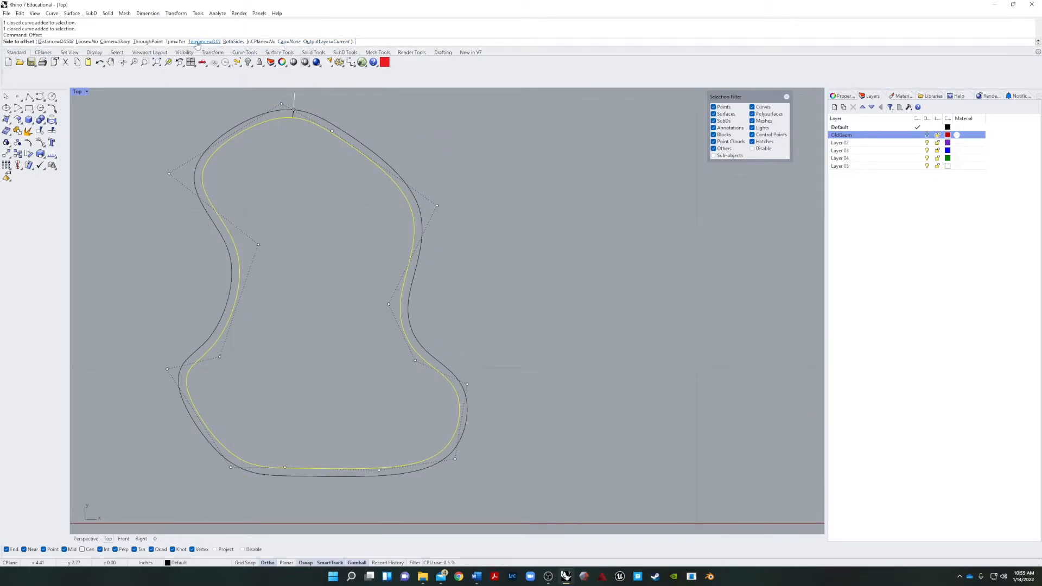
click(61, 42)
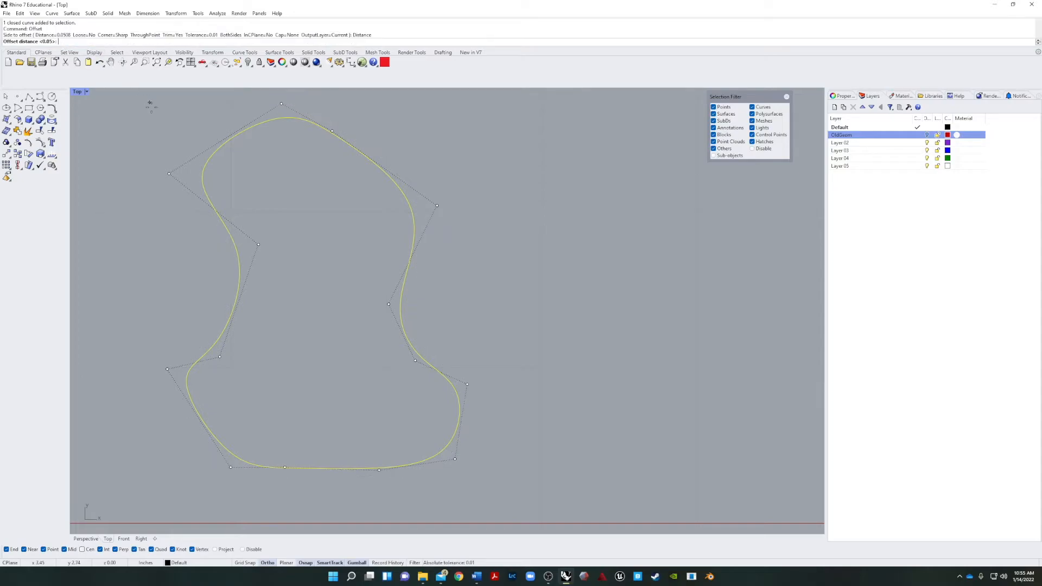
click(240, 273)
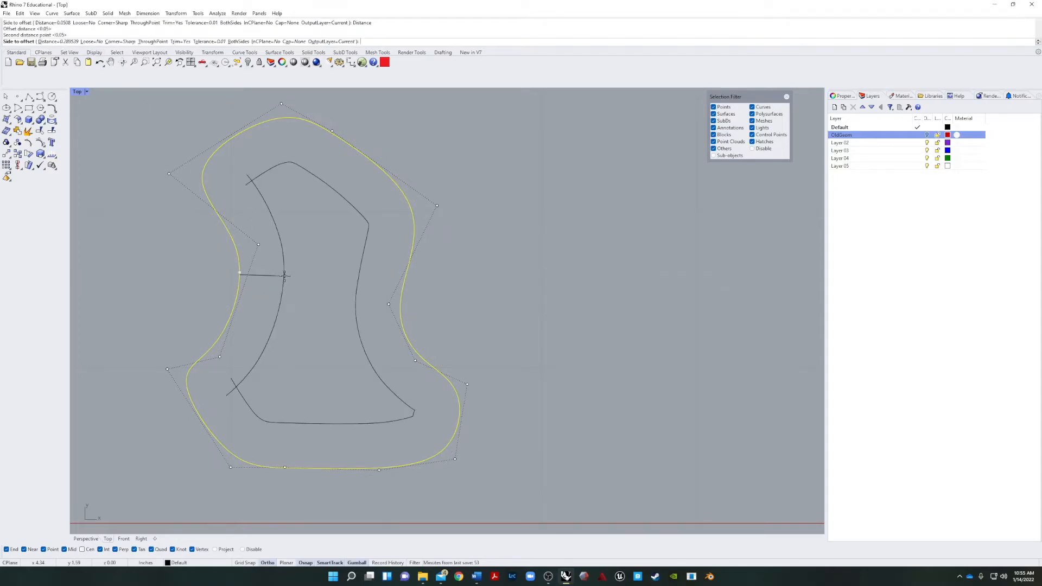
click(285, 273)
click(311, 232)
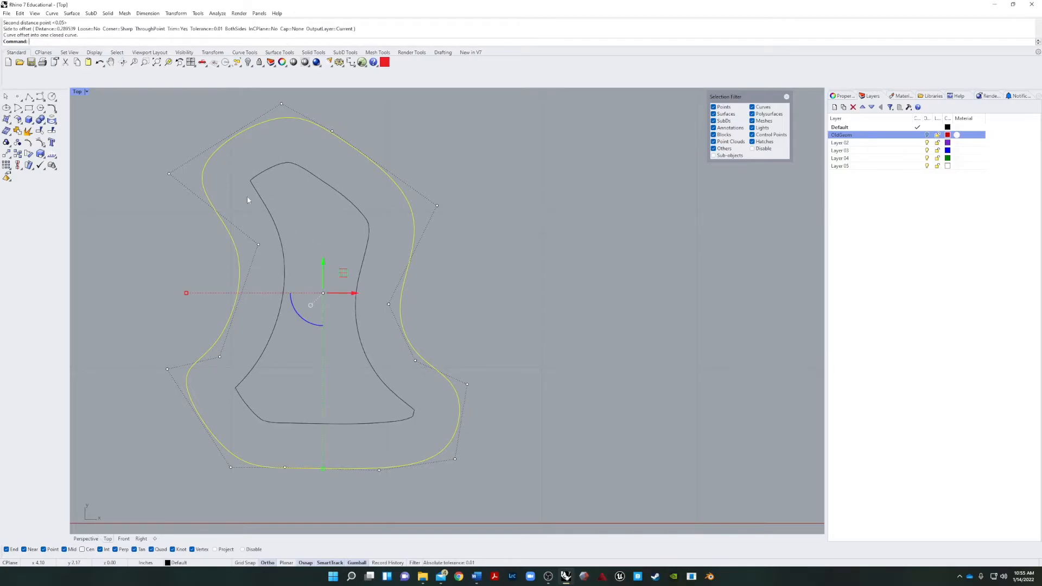
key(Escape)
Examine the control points of the inner offset curve, especially around its sharp lower corner.
scroll(481, 319, up, 2)
scroll(221, 193, up, 3)
scroll(261, 271, up, 5)
click(260, 271)
scroll(243, 237, up, 1)
scroll(230, 220, up, 3)
click(232, 219)
drag(257, 223, 353, 223)
scroll(360, 342, down, 6)
scroll(244, 274, up, 5)
scroll(244, 274, up, 6)
click(240, 223)
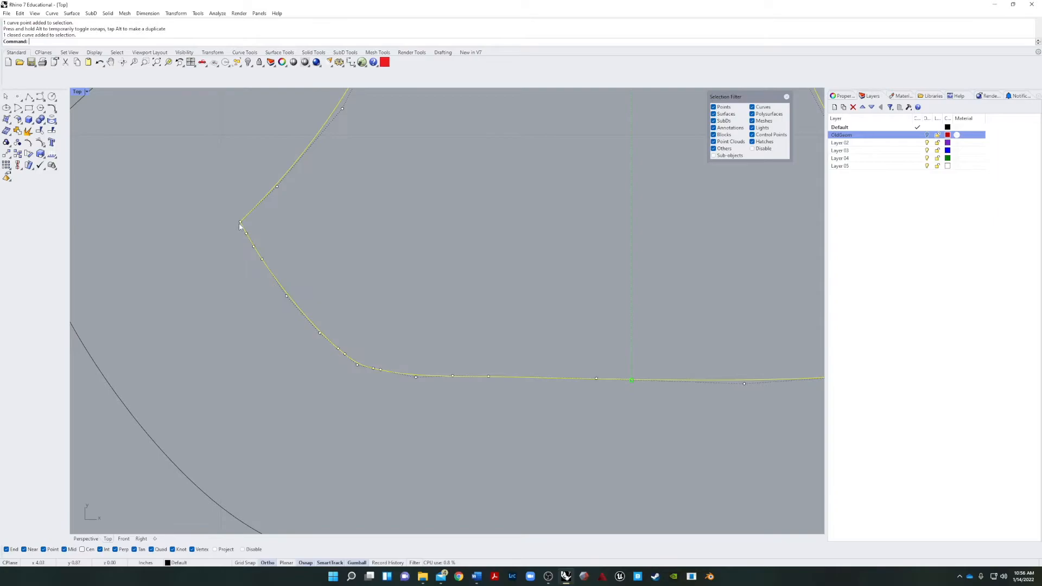
click(240, 222)
click(354, 265)
scroll(358, 263, down, 8)
right_drag(429, 246, 331, 353)
Rebuild the inner offset curve with 10 control points, SubD friendly, deleting the input curve.
click(368, 266)
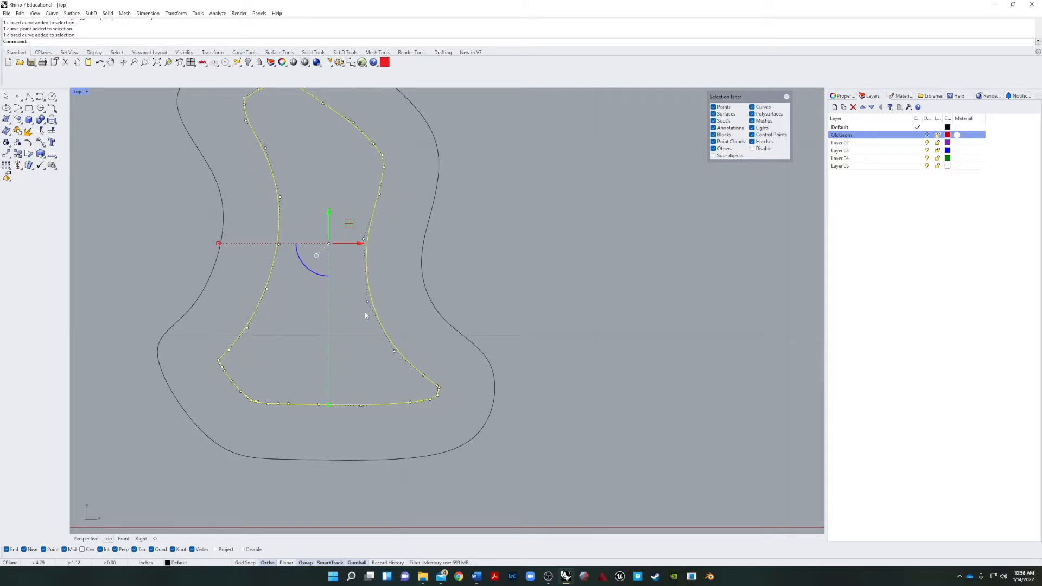
text(Rebuild)
key(Return)
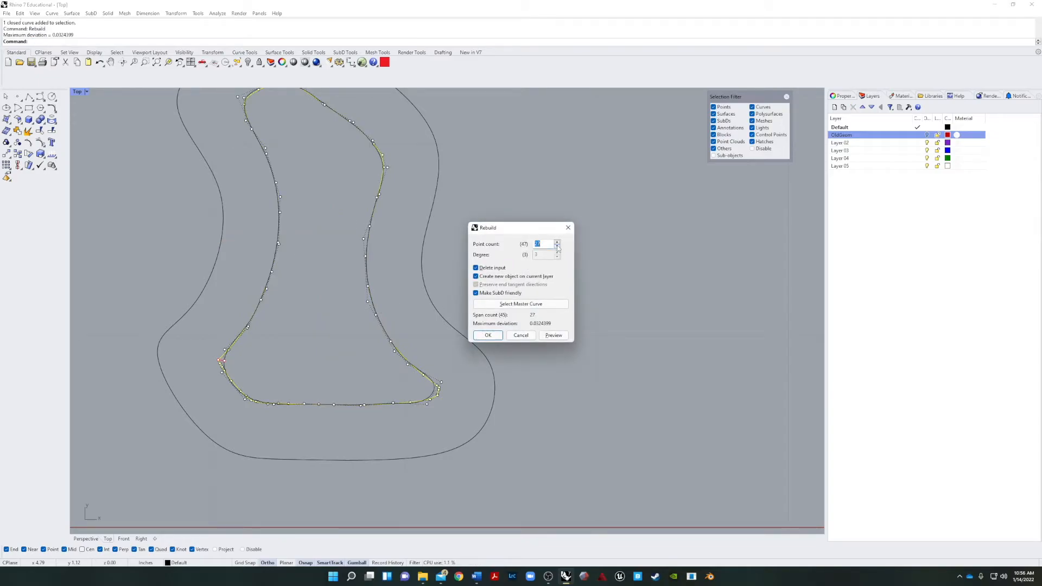
click(554, 335)
click(553, 336)
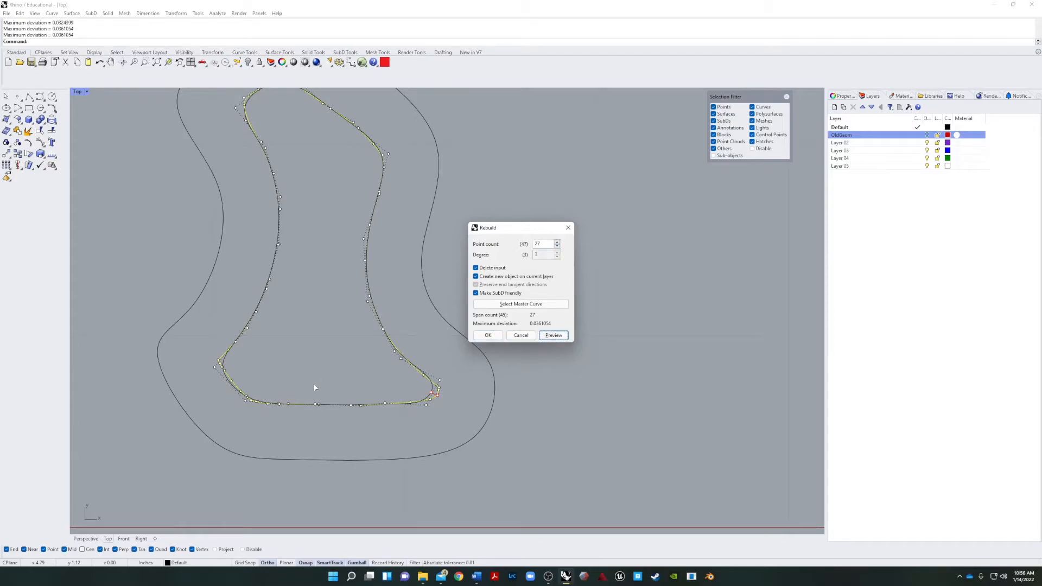
double_click(547, 246)
text(2)
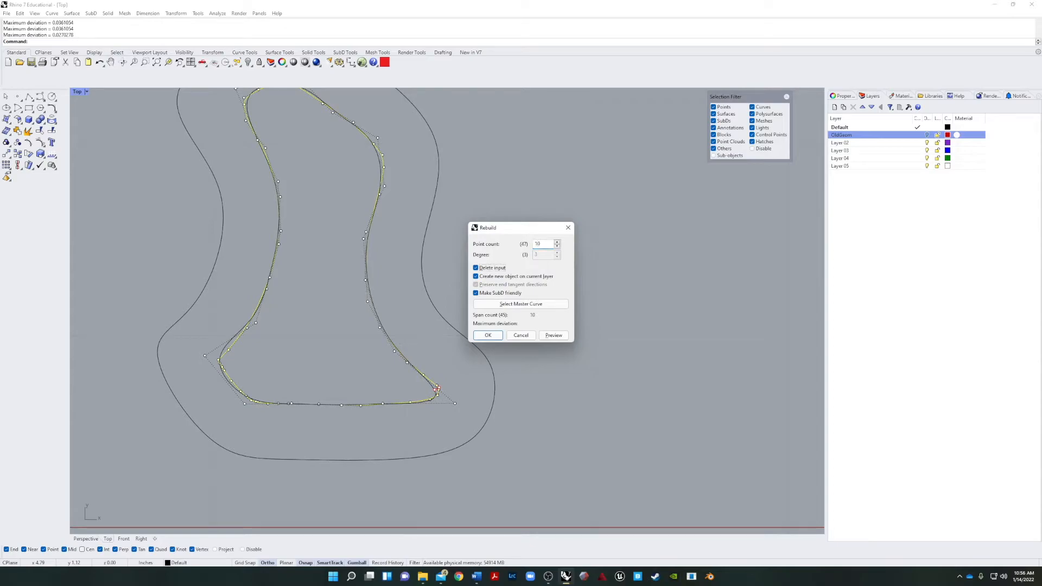
click(488, 334)
click(326, 336)
In the Perspective view, raise the rebuilt inner curve vertically above the outer outline and deselect it.
scroll(326, 336, down, 5)
click(352, 310)
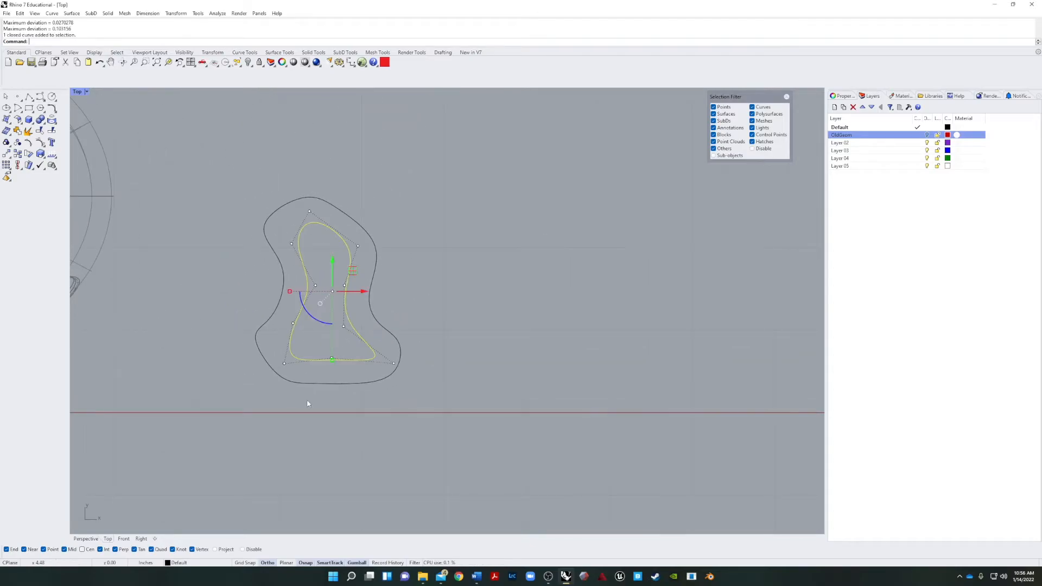
click(89, 541)
scroll(304, 466, down, 10)
right_drag(326, 456, 244, 489)
scroll(421, 407, up, 9)
drag(422, 405, 567, 403)
click(512, 480)
mouse_move(512, 479)
right_down()
mouse_move(523, 435)
mouse_move(509, 471)
right_up()
click(423, 451)
text(Z)
key(Return)
text(s)
key(Return)
right_drag(370, 470, 468, 302)
click(401, 485)
scroll(401, 484, down, 8)
click(451, 295)
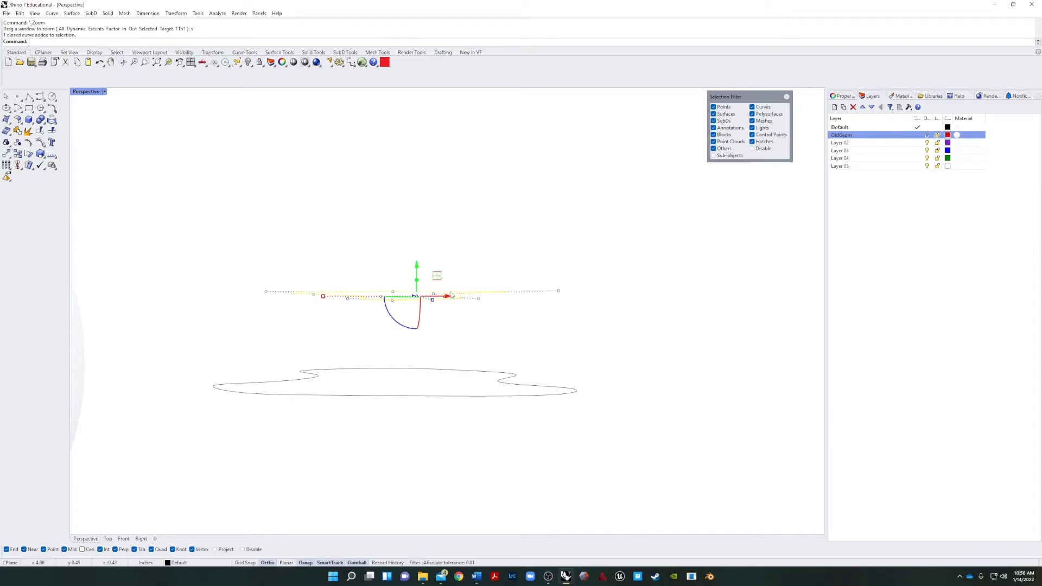
drag(418, 267, 517, 326)
click(630, 337)
Loft between the outer outline and the raised inner curve, using the Normal style without simplifying.
right_drag(629, 337, 621, 405)
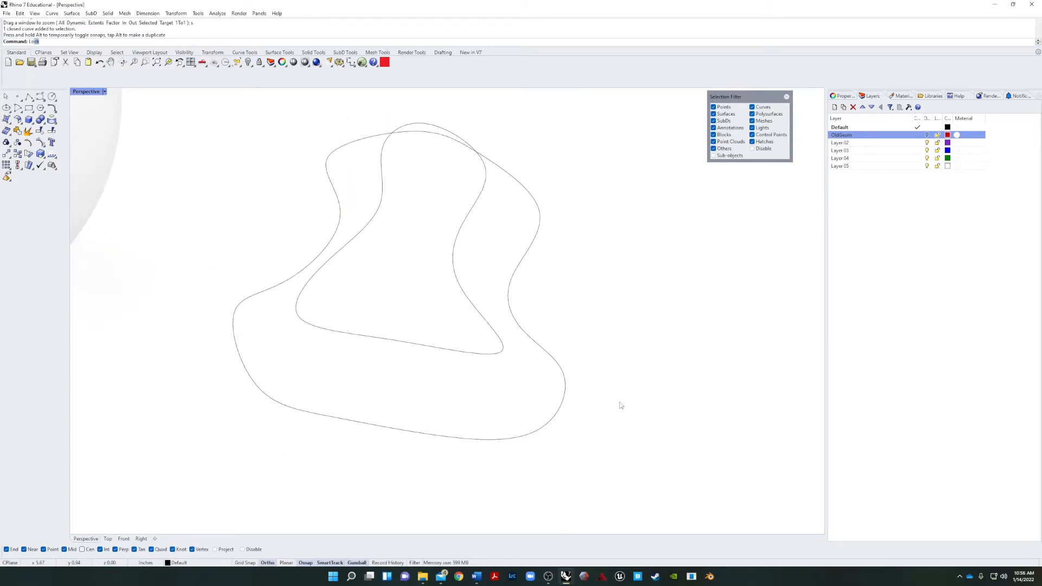
text(ft)
key(Return)
click(554, 421)
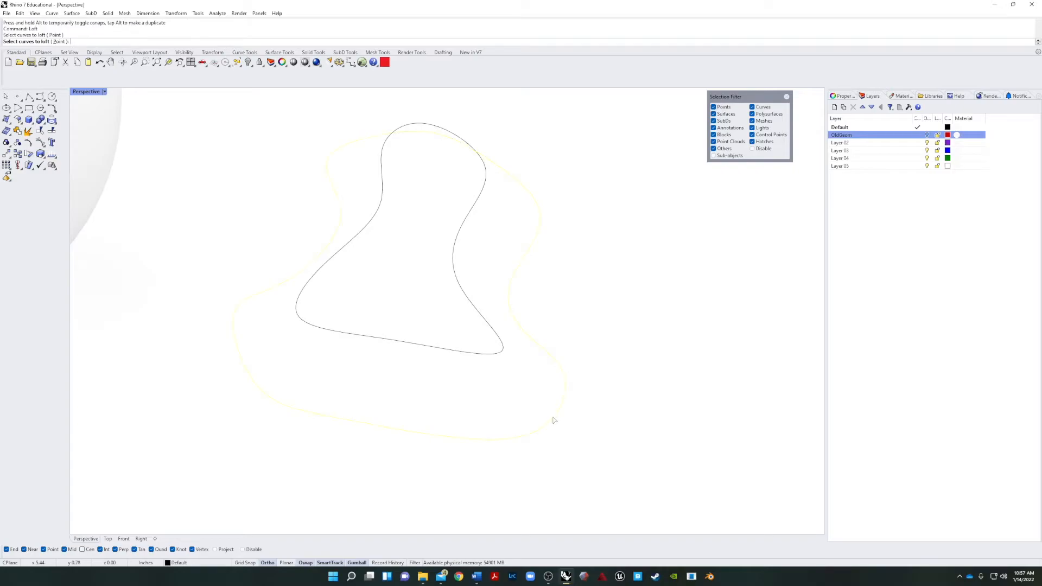
click(493, 355)
key(Return)
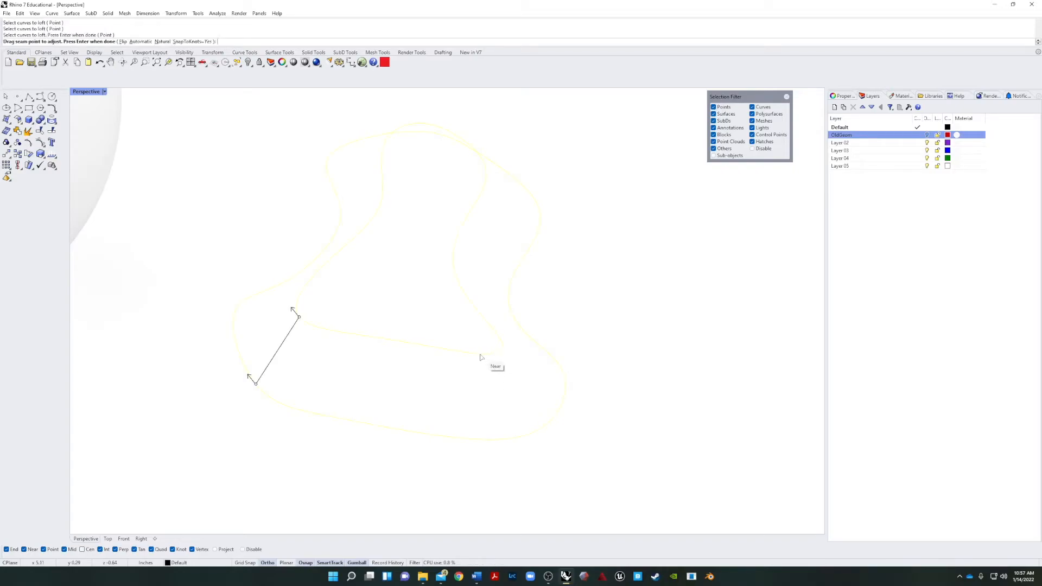
key(Return)
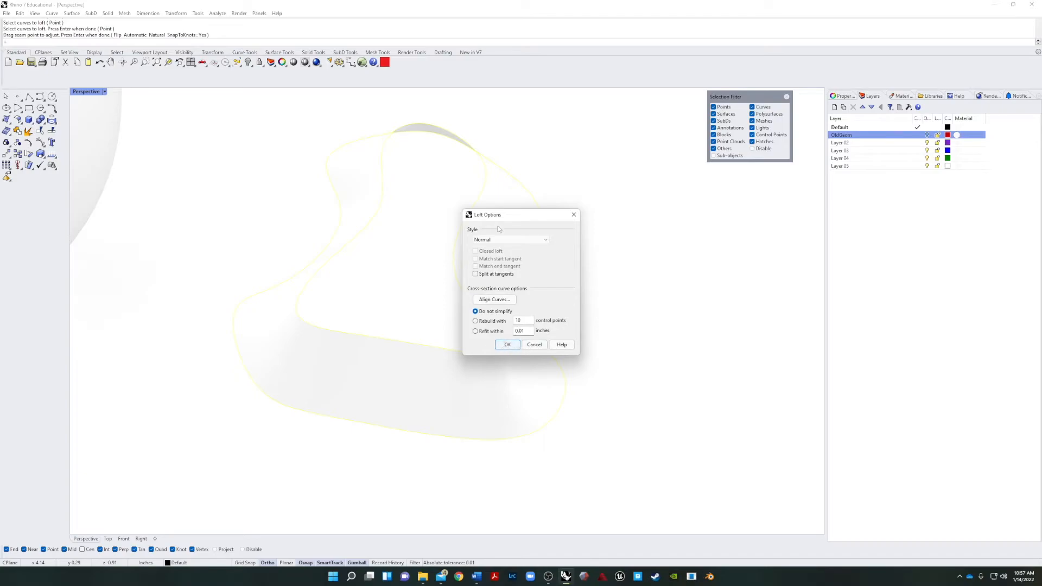
click(508, 345)
Set the Perspective view to Shaded display and inspect the lofted band and its isocurves from several angles.
right_drag(654, 435, 637, 407)
scroll(556, 371, up, 3)
click(104, 91)
click(108, 133)
scroll(526, 247, up, 2)
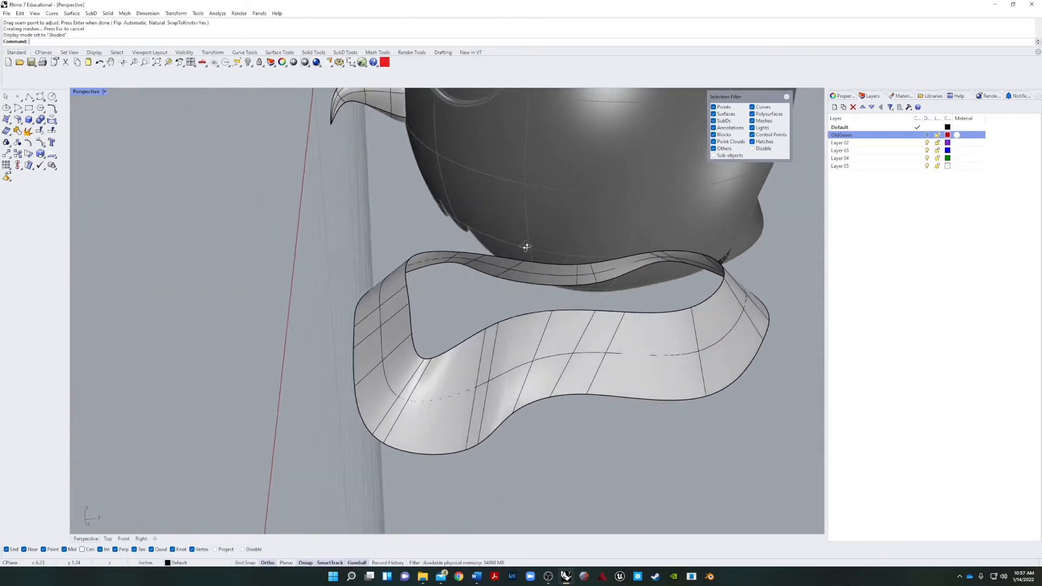
right_drag(526, 247, 512, 337)
scroll(507, 380, up, 8)
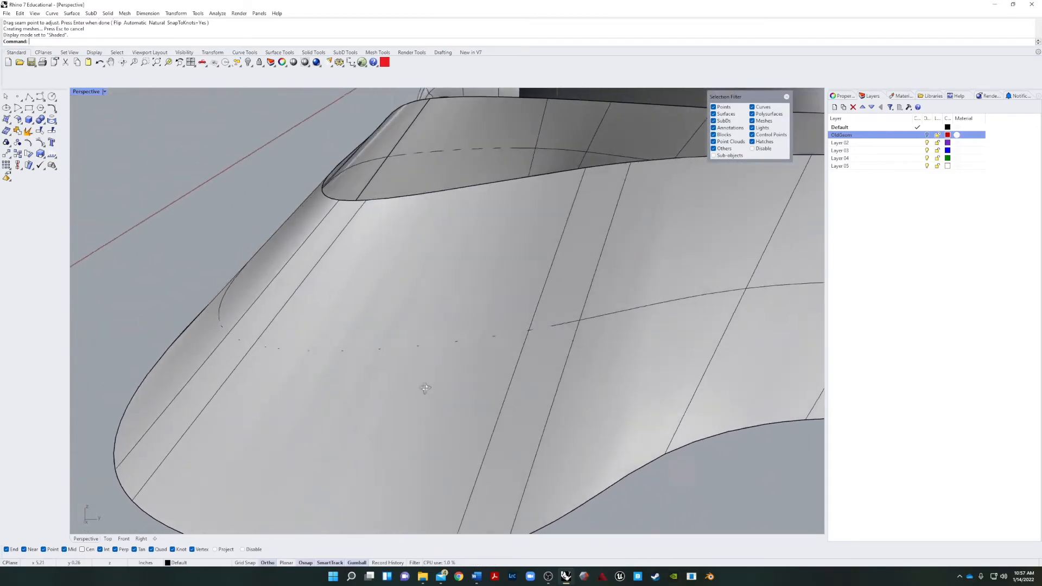
scroll(427, 387, down, 8)
scroll(488, 378, up, 3)
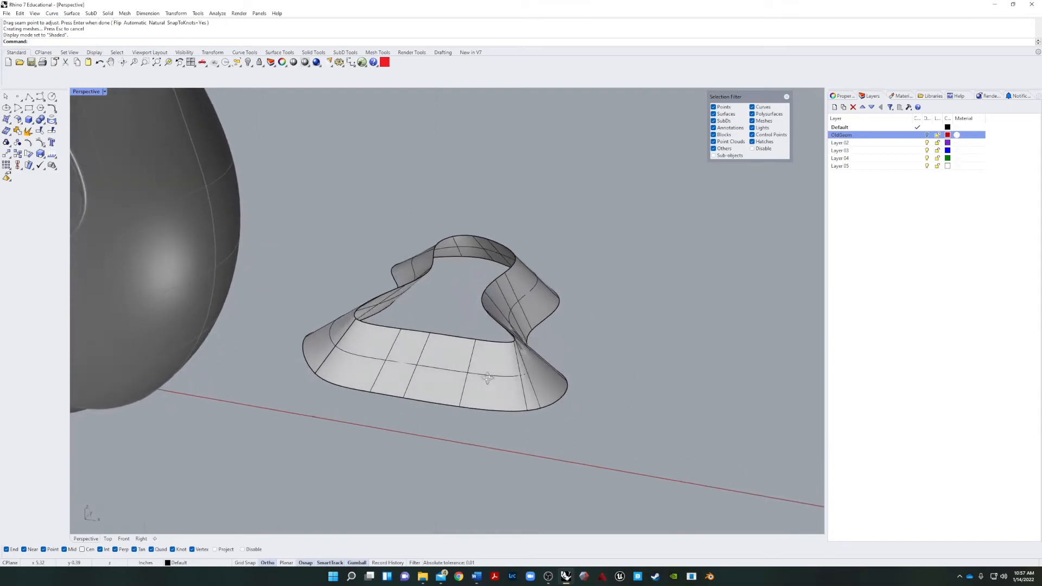
click(435, 337)
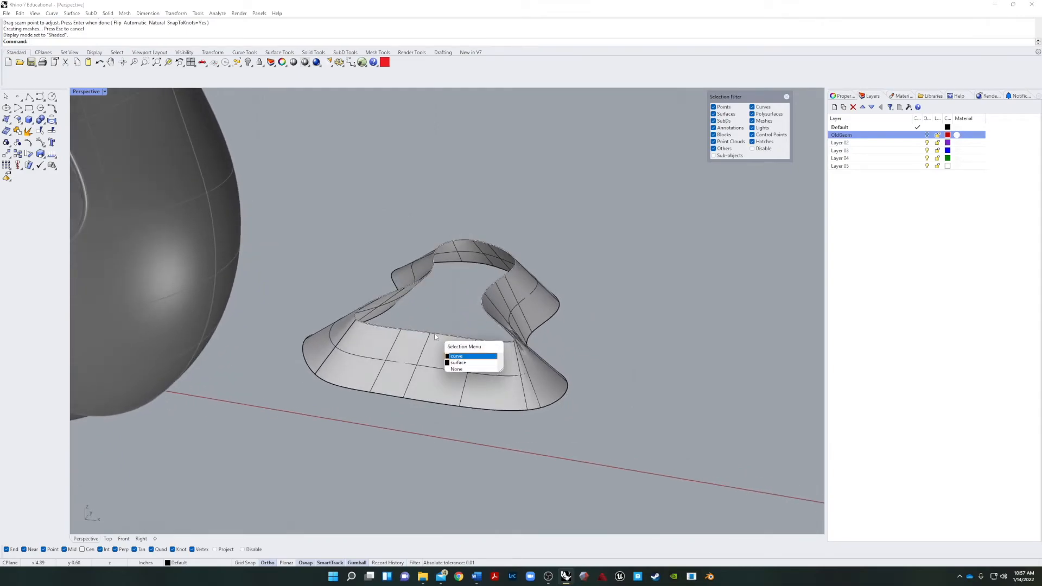
click(454, 356)
right_click(888, 130)
click(862, 136)
right_click(862, 136)
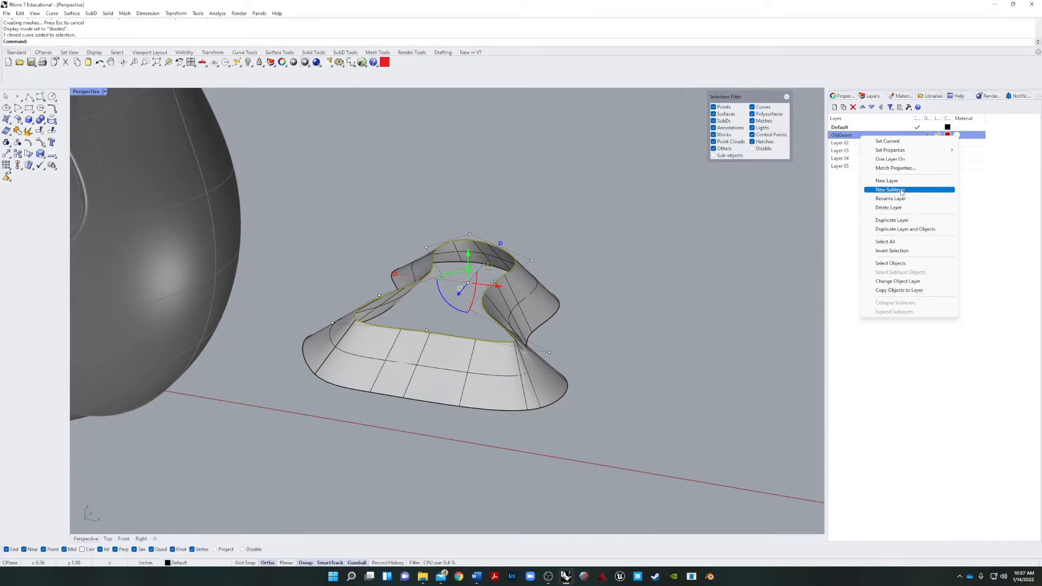
click(706, 322)
Rebuild the lofted surface with 12 points in both U and V at degree 3, deleting the input.
right_drag(458, 398, 452, 368)
scroll(453, 368, up, 6)
click(448, 368)
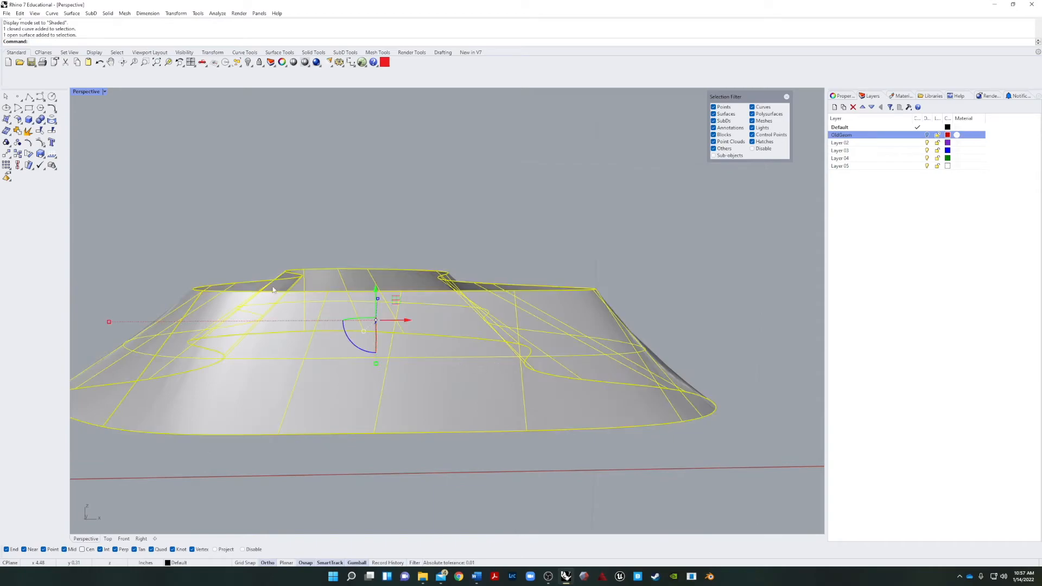
key(Return)
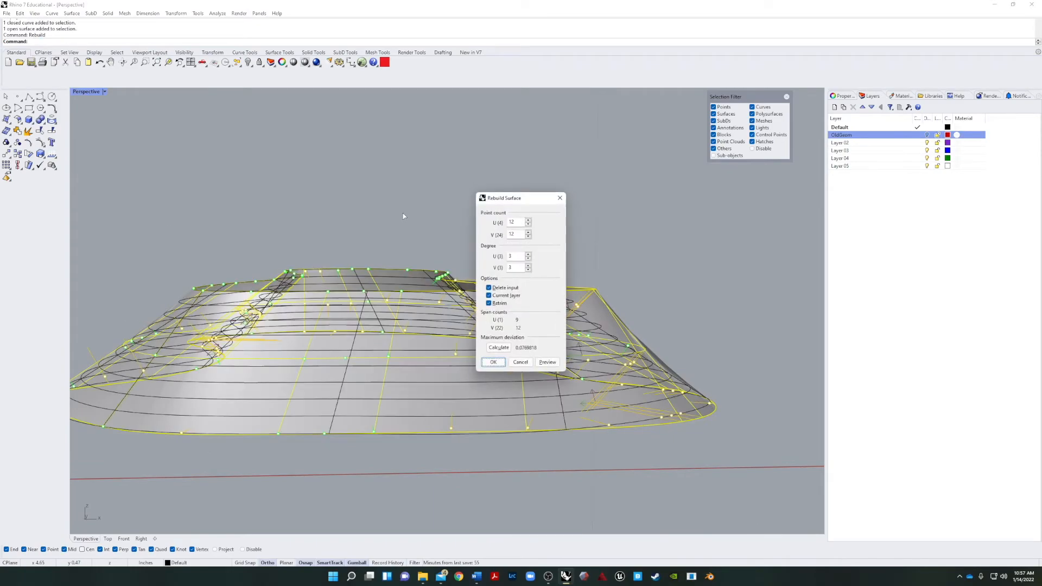
click(492, 366)
Turn on the rebuilt surface's control points, examine their rows from the side, and hide them.
right_drag(698, 294, 621, 401)
click(621, 402)
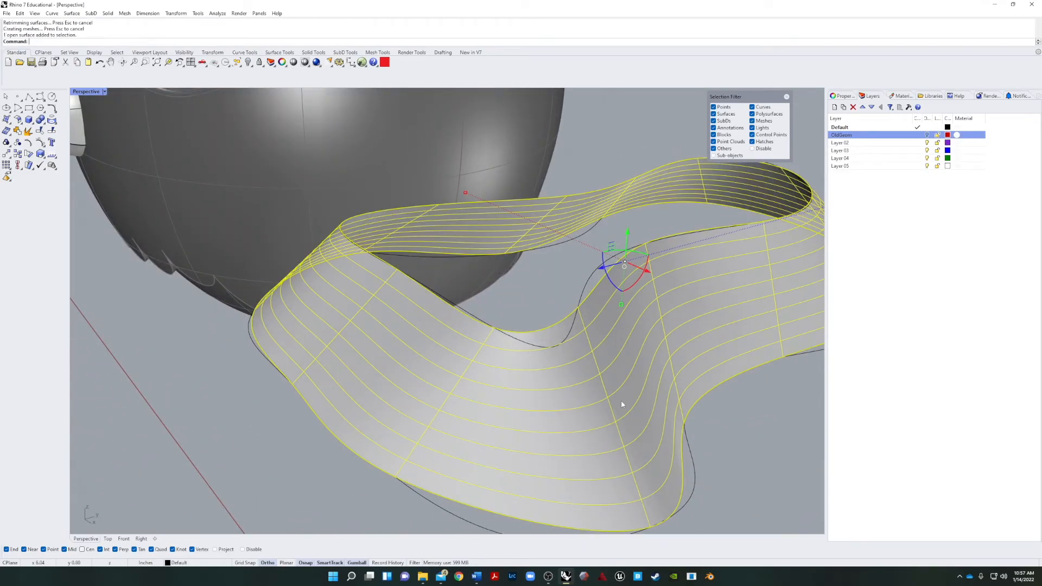
text(PointsOn)
key(Return)
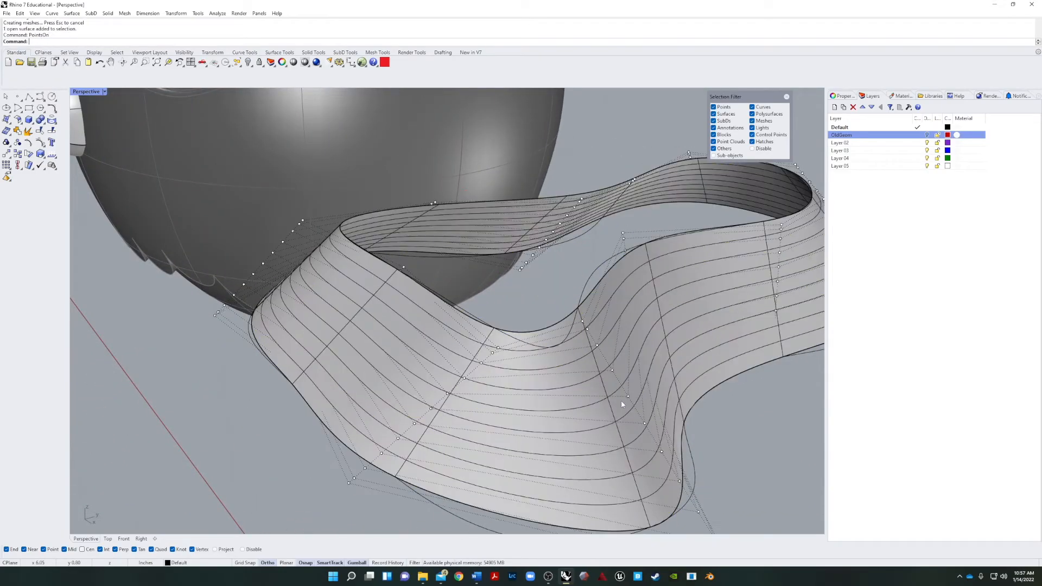
scroll(618, 406, down, 7)
right_drag(652, 401, 714, 354)
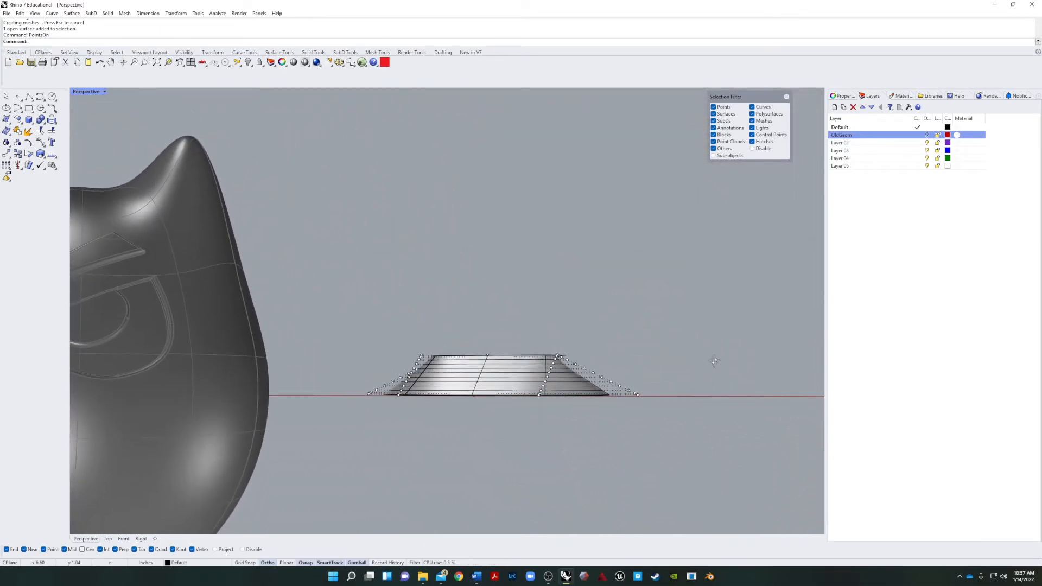
click(505, 373)
key(Escape)
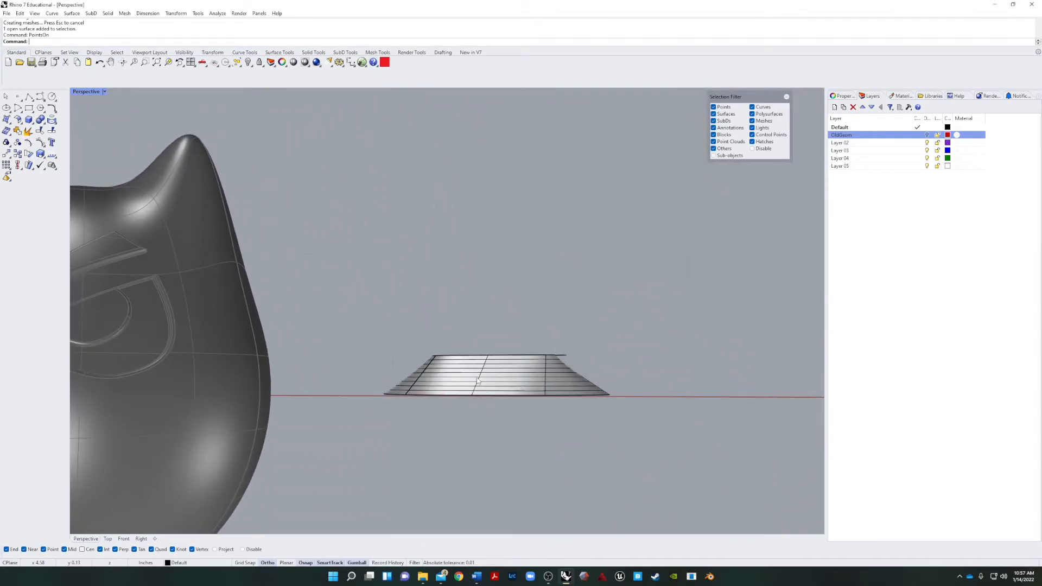
Try rebuilding the lofted surface once more, check its shape, and undo that rebuild.
click(478, 380)
text(Re)
key(Return)
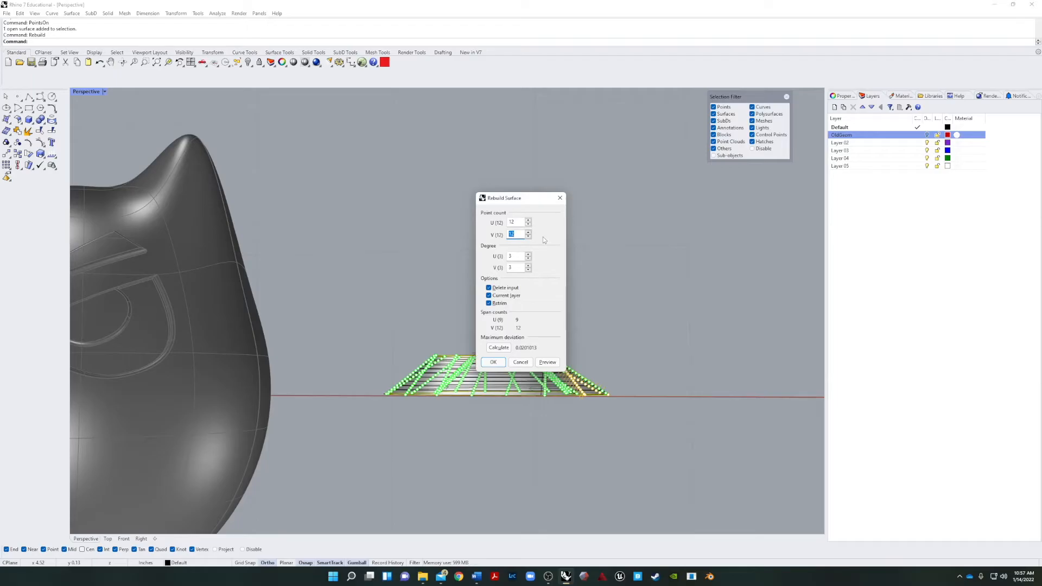
key(Return)
mouse_move(544, 239)
right_down()
mouse_move(624, 314)
mouse_move(410, 318)
mouse_move(618, 312)
right_up()
key(ctrl+z)
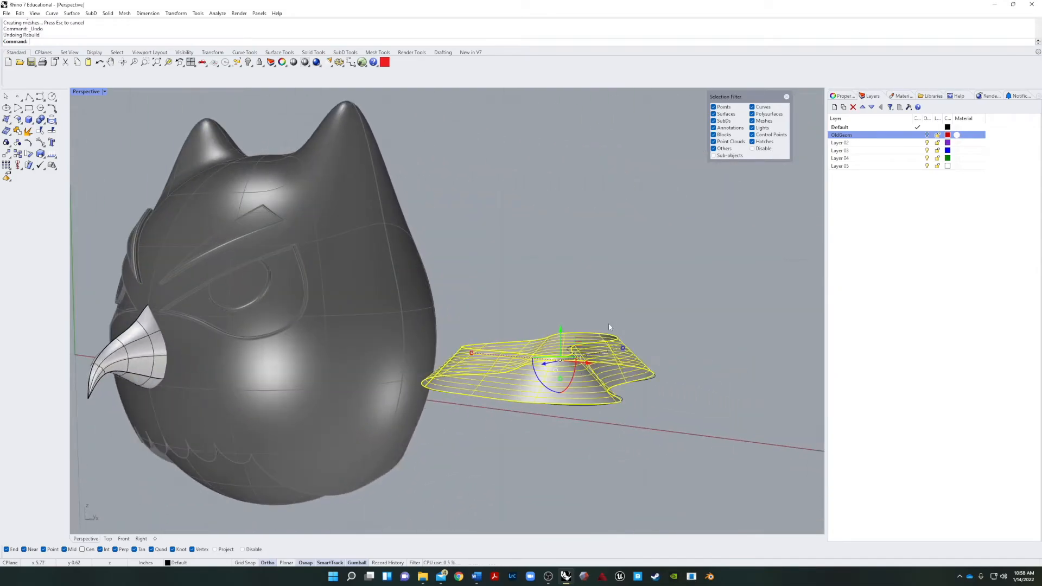
Rebuild the lofted surface with 3 points in U and 12 in V, deleting the input, and turn on its control points.
right_click(510, 378)
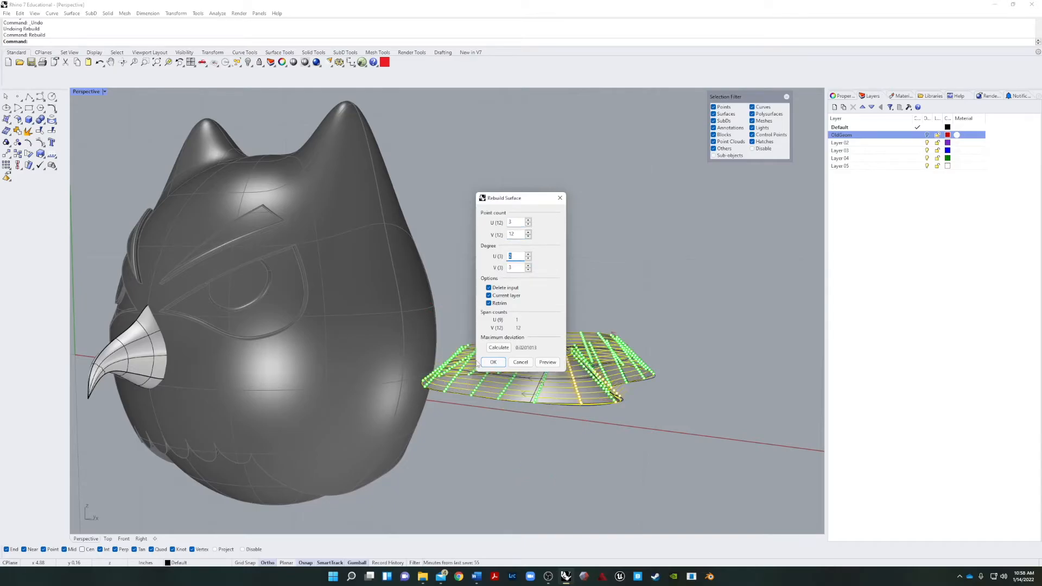
click(493, 362)
right_drag(498, 294, 511, 337)
click(525, 386)
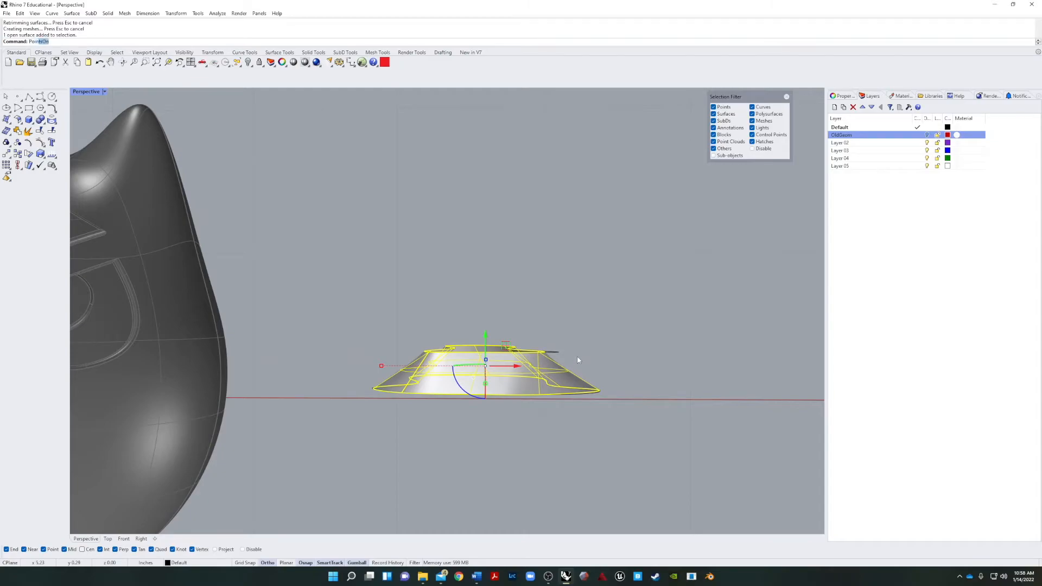
key(Return)
right_drag(670, 359, 683, 347)
Scale the middle row of the surface's control points outward and raise it level with the top edge to round the side.
click(124, 539)
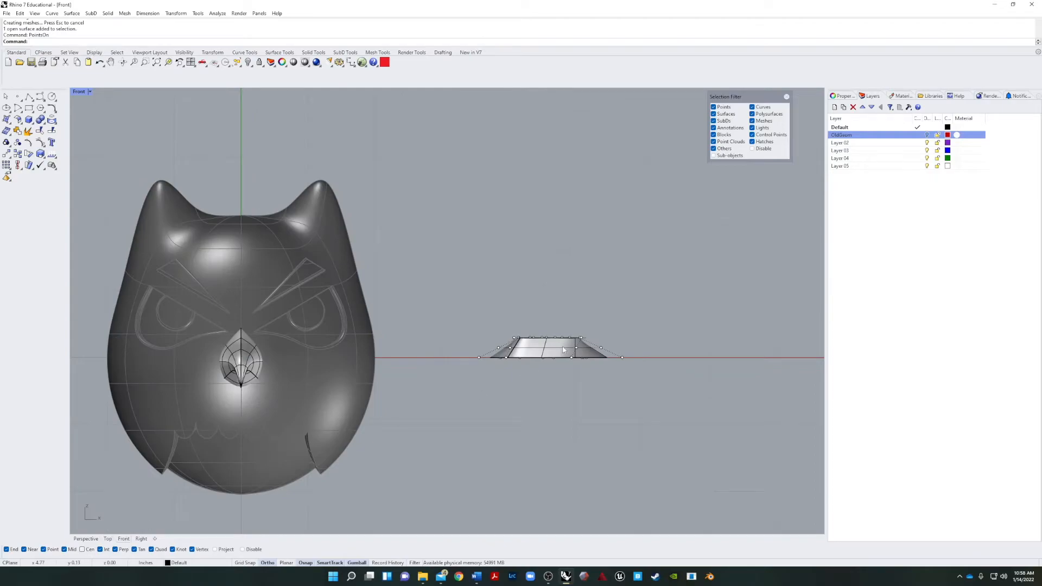
scroll(563, 350, up, 5)
drag(330, 370, 740, 346)
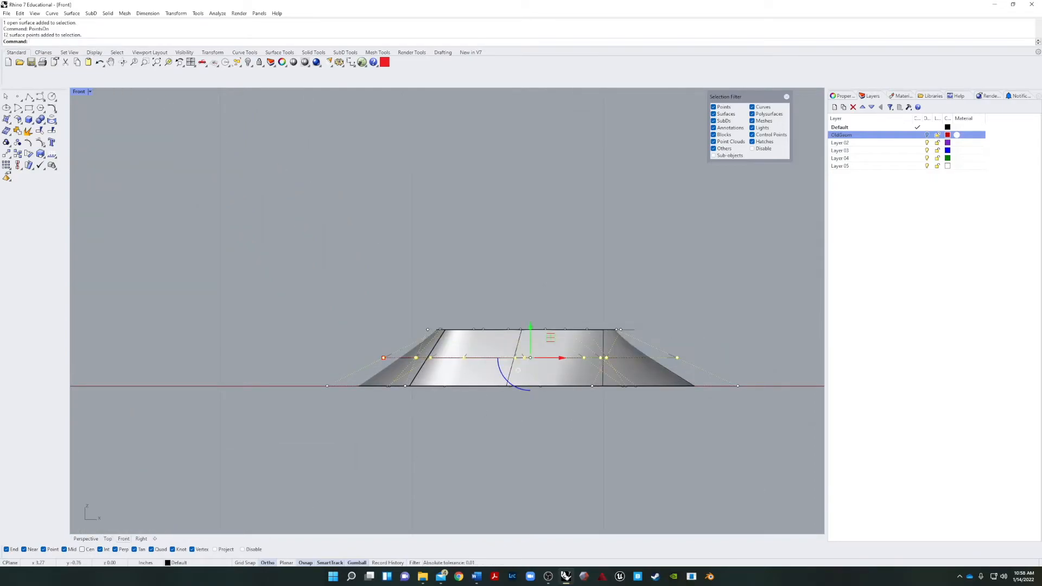
click(88, 539)
right_drag(433, 466, 449, 495)
drag(372, 328, 339, 329)
right_drag(473, 433, 614, 328)
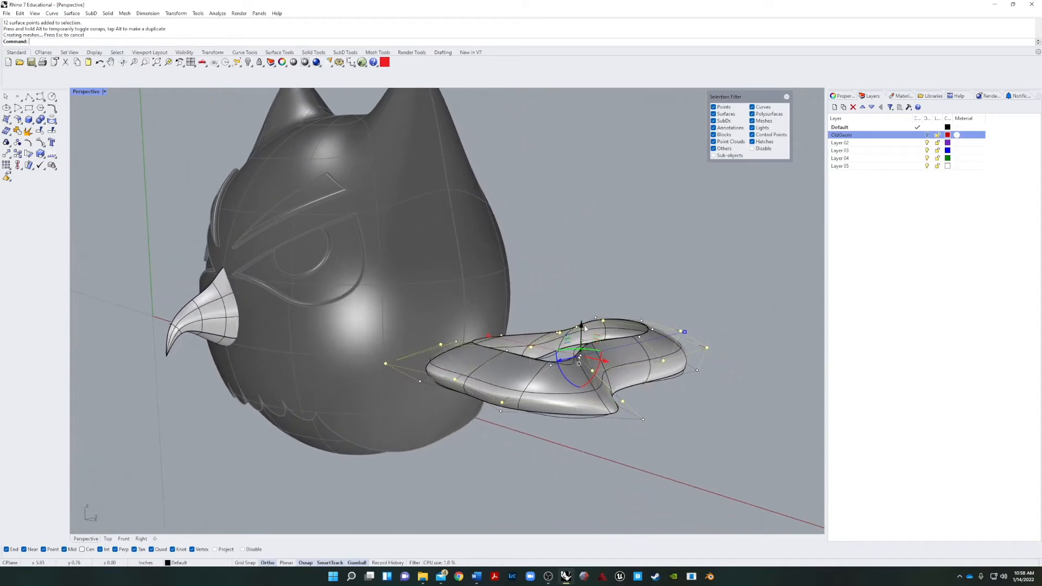
drag(582, 326, 582, 342)
click(710, 411)
Select the bottom row of control points with the base curve in the Front view and rescale them in Perspective.
right_drag(710, 411, 340, 440)
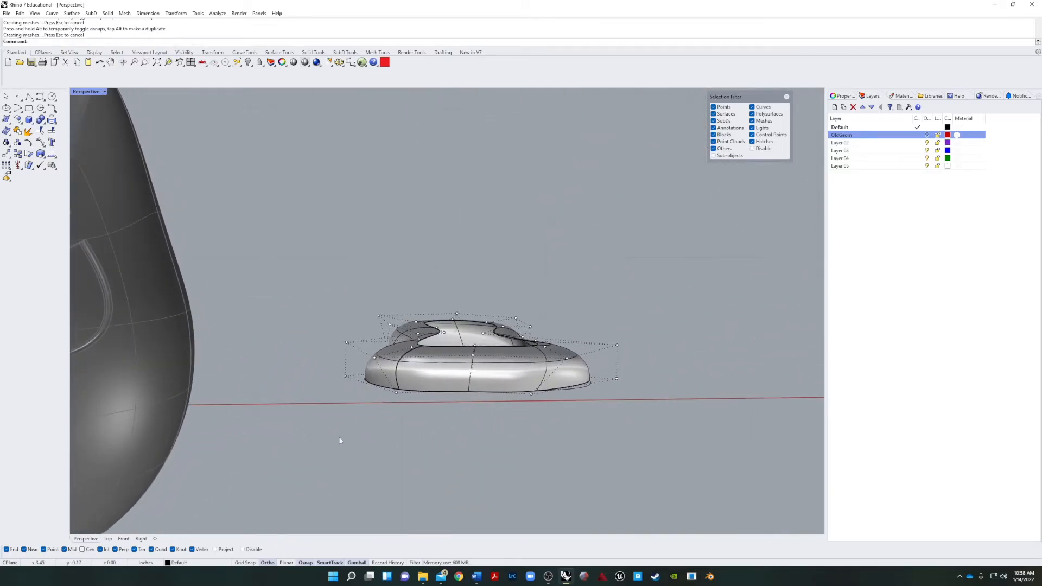
click(124, 539)
drag(247, 436, 764, 378)
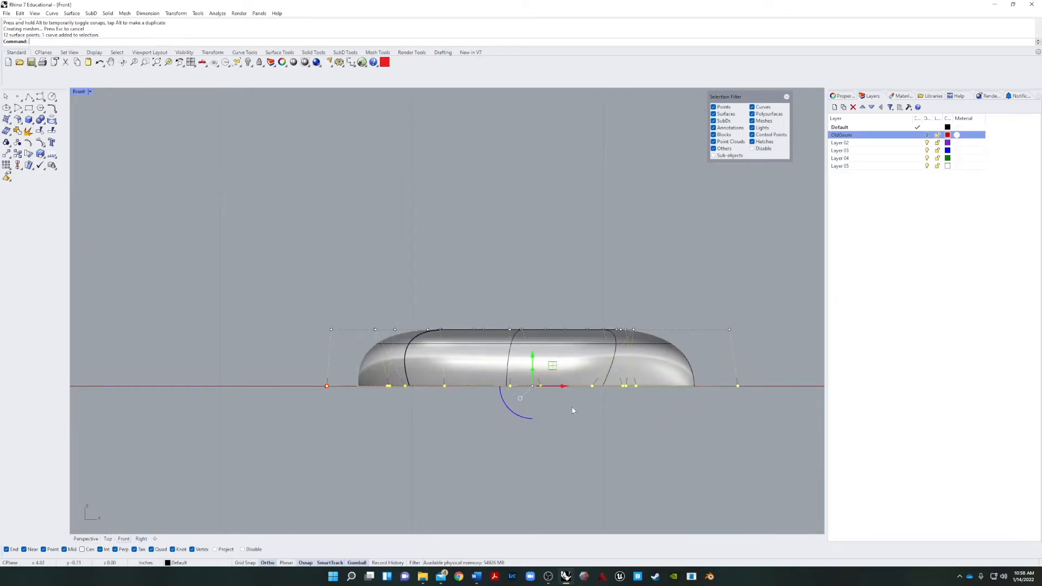
click(86, 539)
right_drag(616, 404, 565, 422)
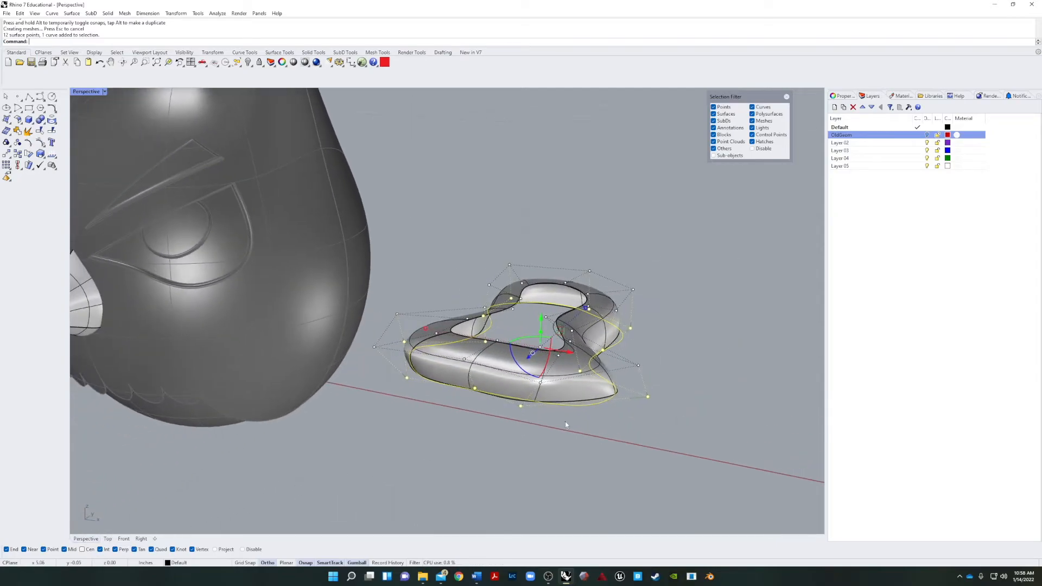
drag(426, 330, 450, 332)
drag(451, 333, 406, 333)
click(407, 474)
Check the rounded band from another angle, hide its control points, and deselect it.
right_drag(416, 472, 526, 433)
click(480, 448)
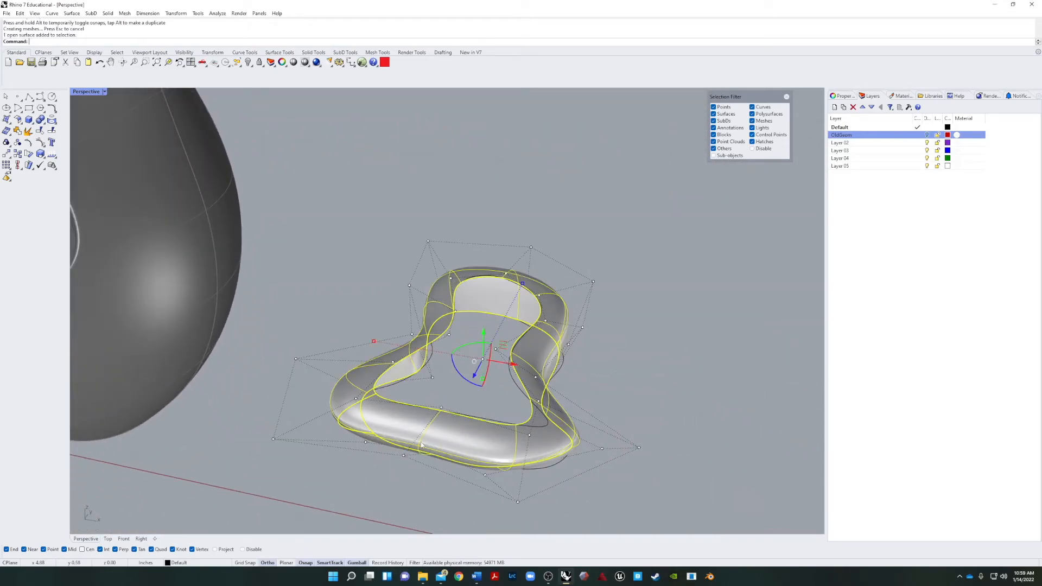
text(PointsOff)
key(Return)
click(363, 289)
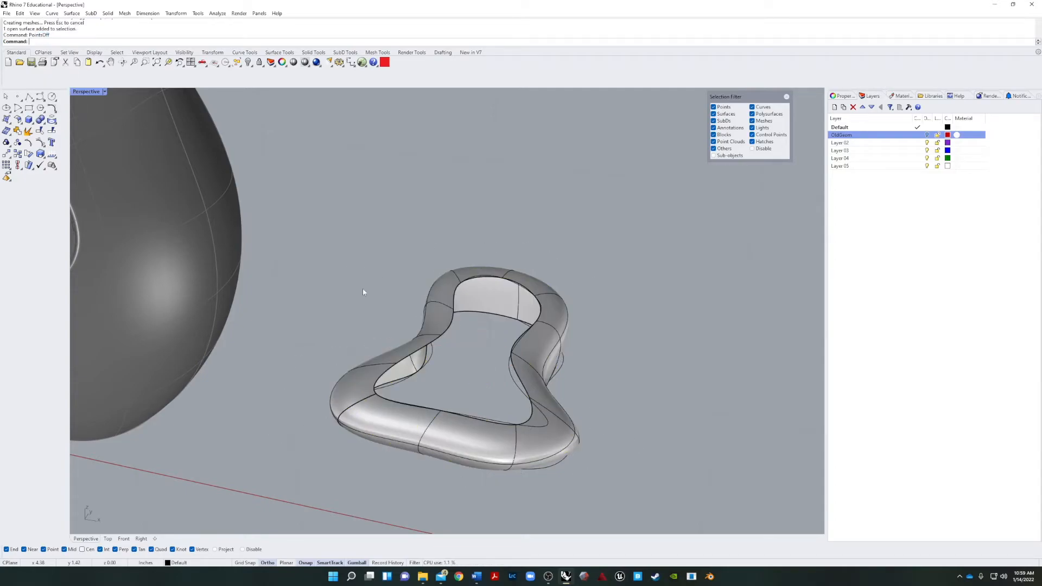
Cap the openings of the rounded surface to form a closed solid and inspect it.
click(347, 385)
key(Return)
right_drag(341, 352, 543, 428)
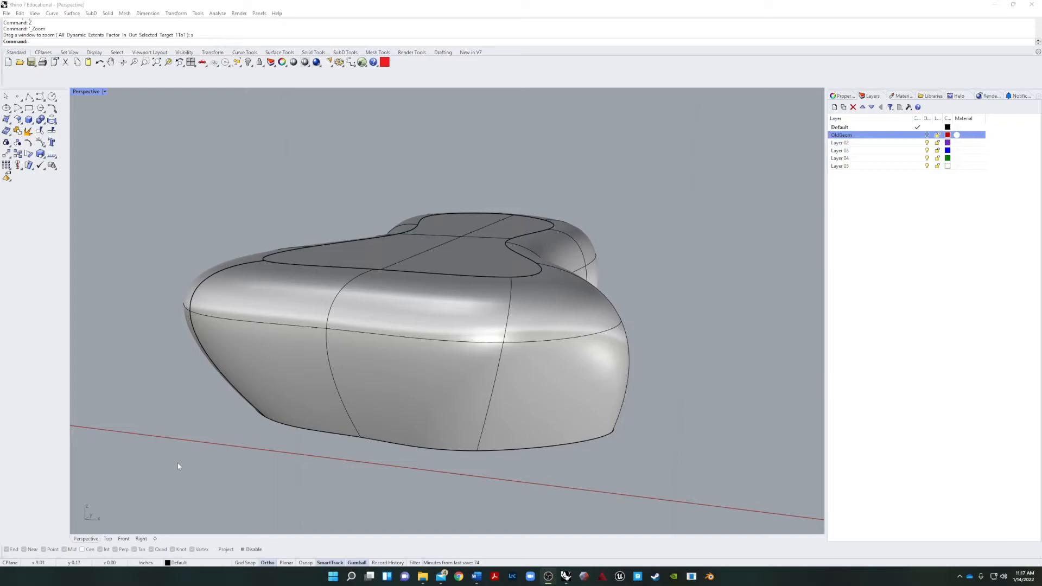
right_drag(177, 466, 312, 449)
scroll(241, 430, down, 5)
right_drag(241, 429, 358, 442)
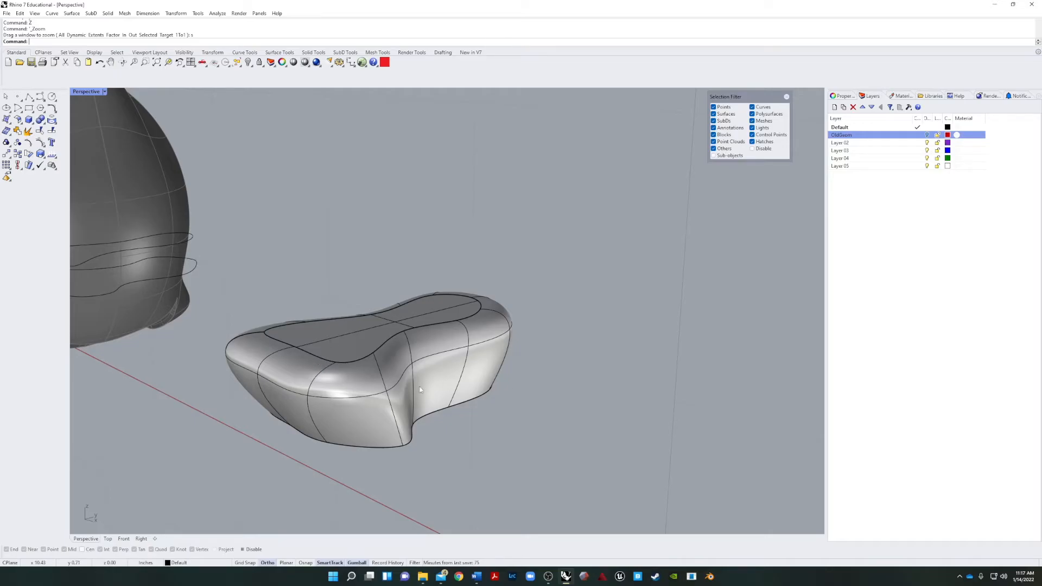
QuadRemesh the foot polysurface with a target quad count of 50, detecting hard edges and converting the result to SubD.
click(346, 407)
key(Escape)
click(402, 407)
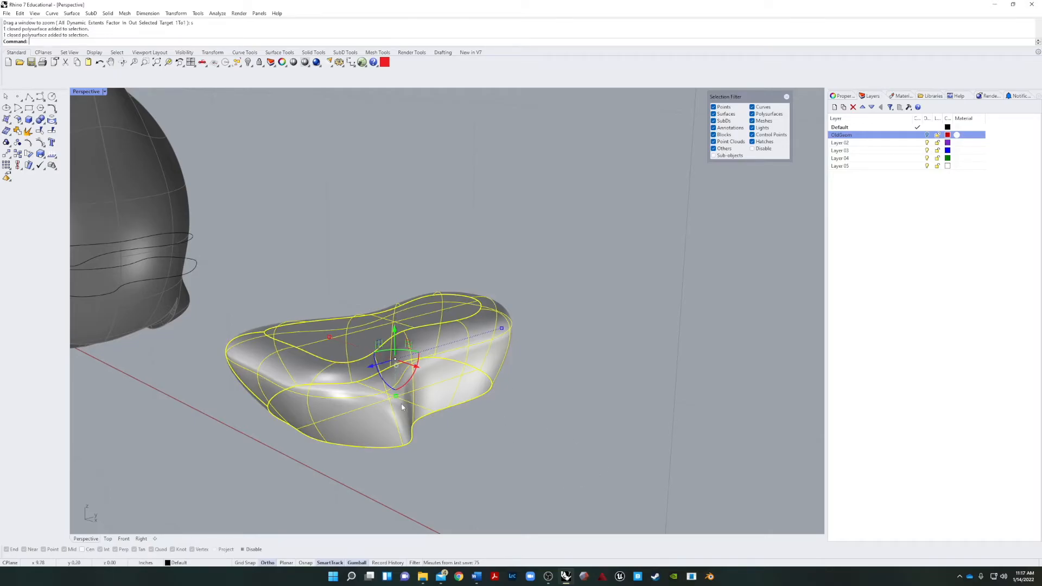
key(Return)
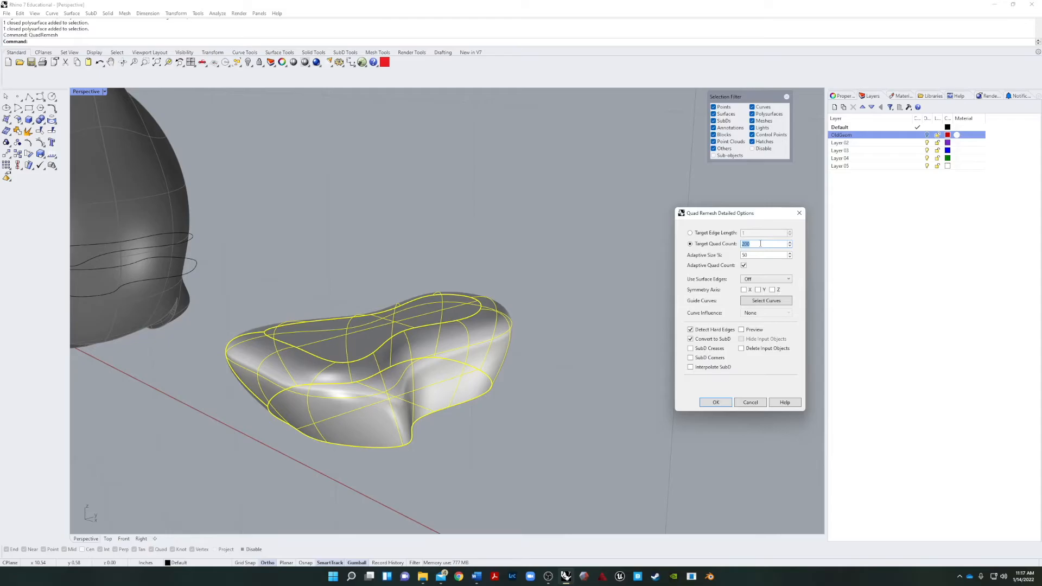
click(715, 403)
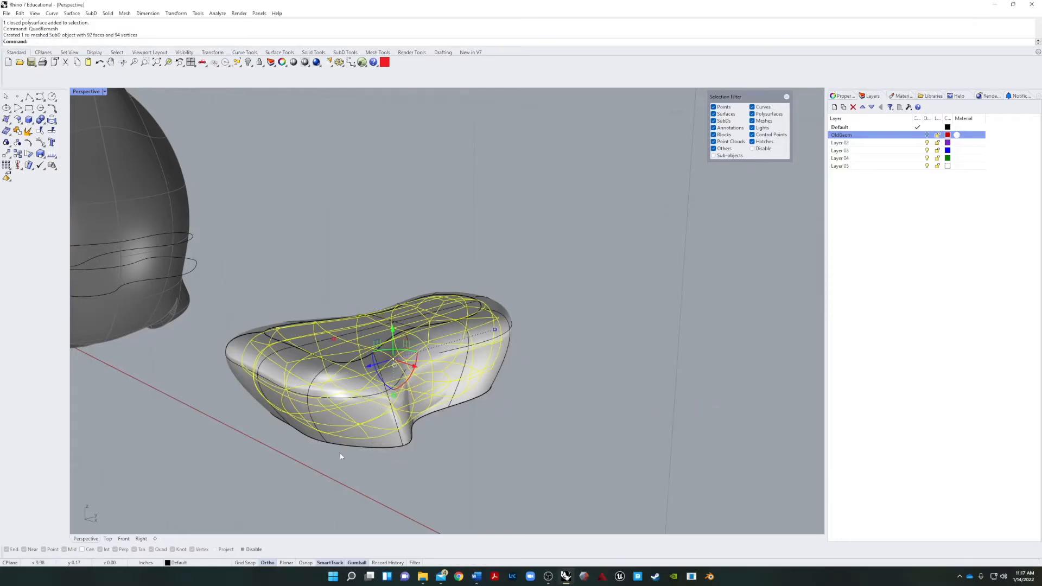
Move the remeshed SubD beside the original polysurface, compare the two shapes, and delete the original.
right_drag(337, 455, 434, 398)
drag(442, 369, 635, 405)
click(379, 472)
right_drag(516, 461, 355, 375)
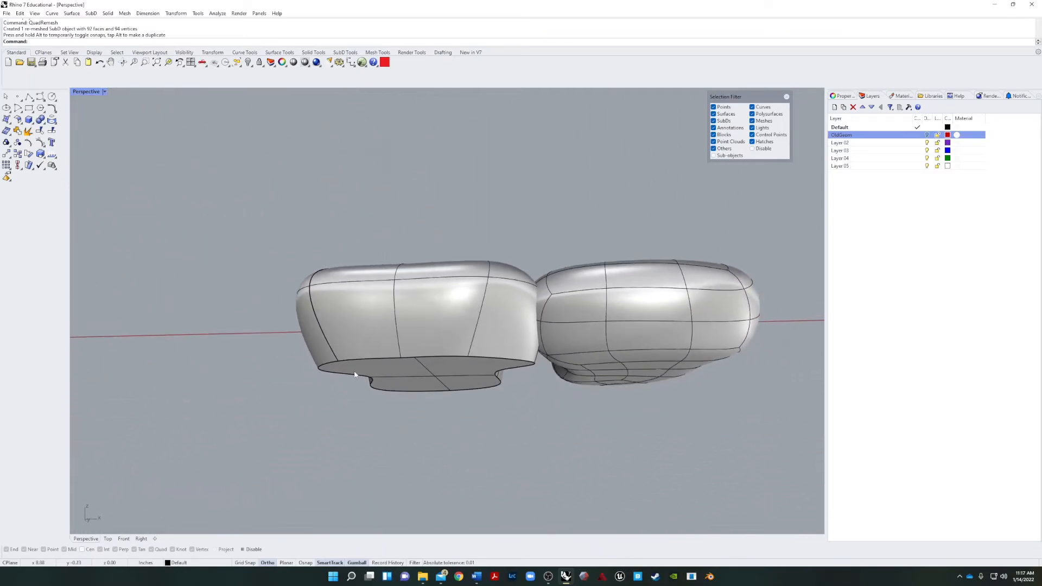
right_drag(475, 365, 415, 386)
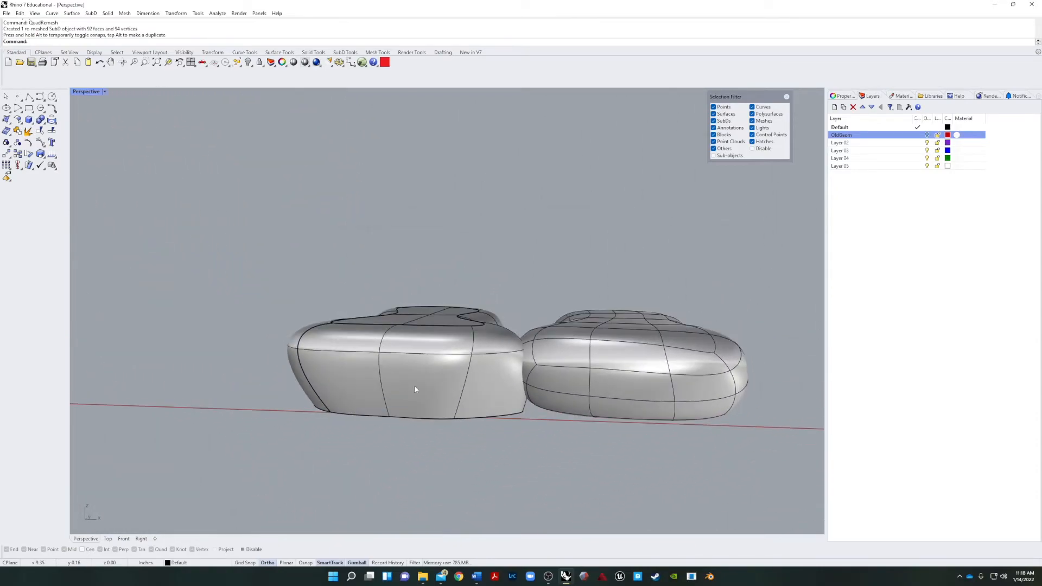
click(415, 386)
key(Delete)
right_drag(362, 420, 523, 426)
ctrl+shift+click(522, 412)
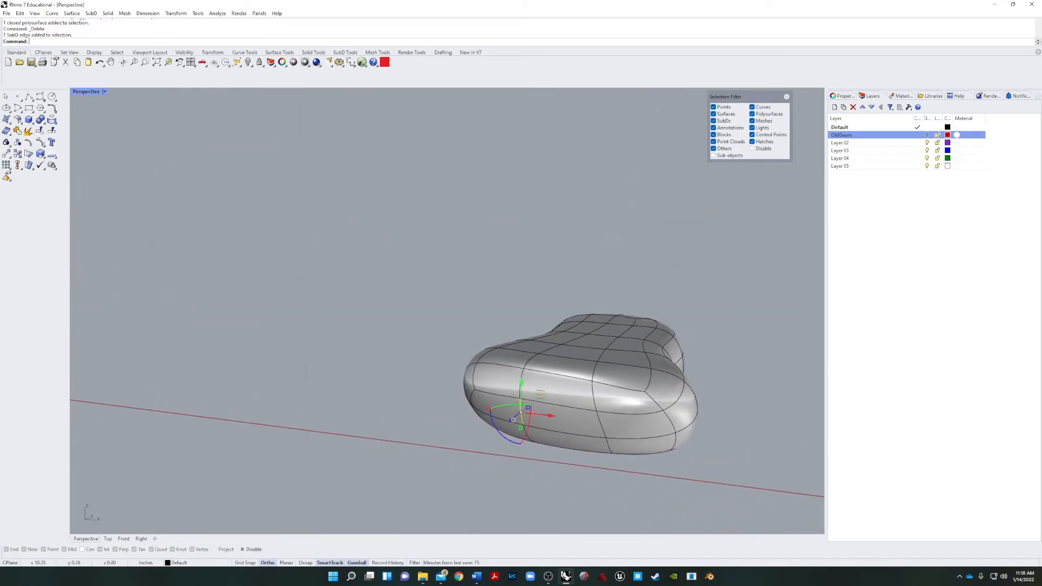
ctrl+shift+click(600, 428)
right_drag(601, 428, 302, 441)
drag(297, 422, 270, 439)
key(Escape)
right_drag(270, 439, 331, 464)
key(Escape)
scroll(474, 429, up, 5)
mouse_move(475, 430)
right_down()
mouse_move(534, 412)
mouse_move(471, 421)
right_up()
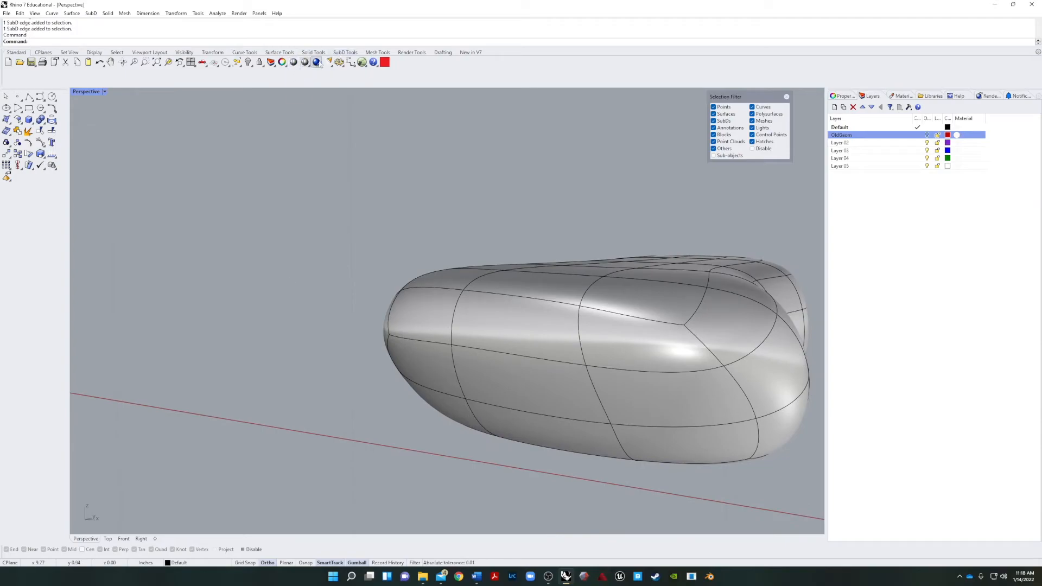
Restrict selection to faces and select a single face on the front side end of the SubD foot.
click(346, 53)
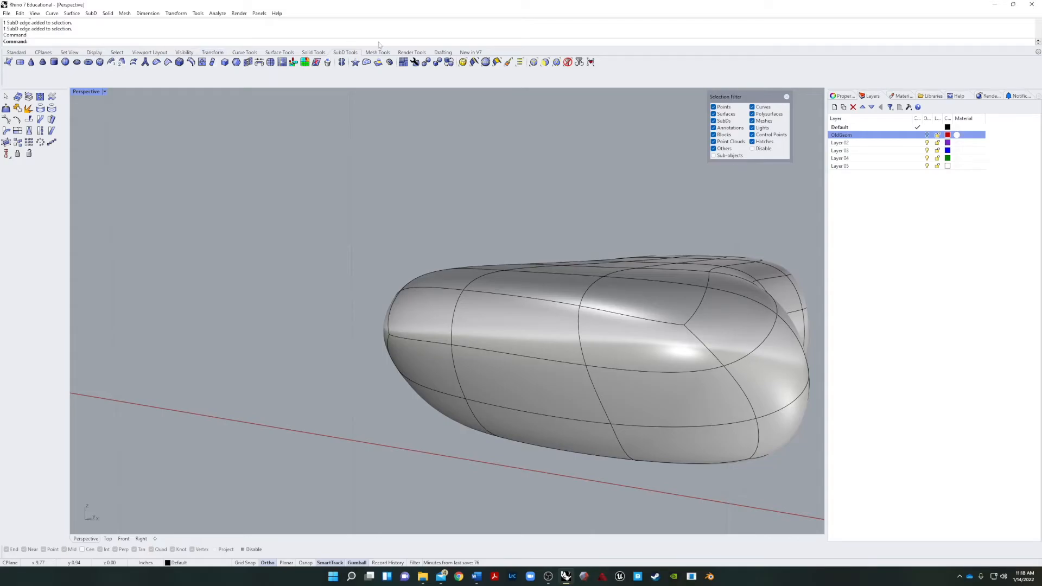
click(544, 62)
click(429, 365)
Try extruding the selected end face outward and enlarging it, and undo both the scale and the extrusion.
right_drag(420, 410, 297, 420)
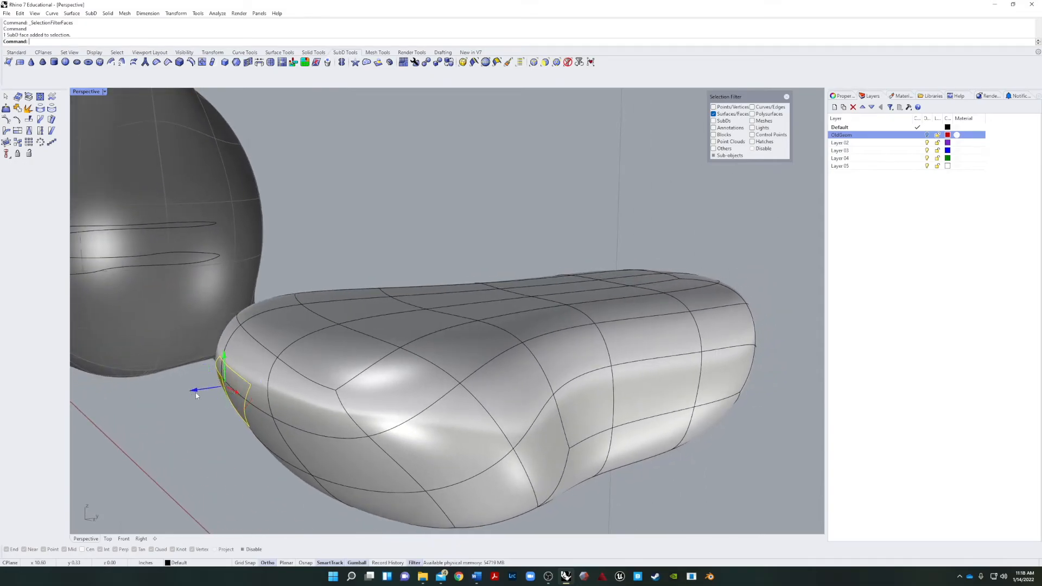
drag(197, 396, 161, 395)
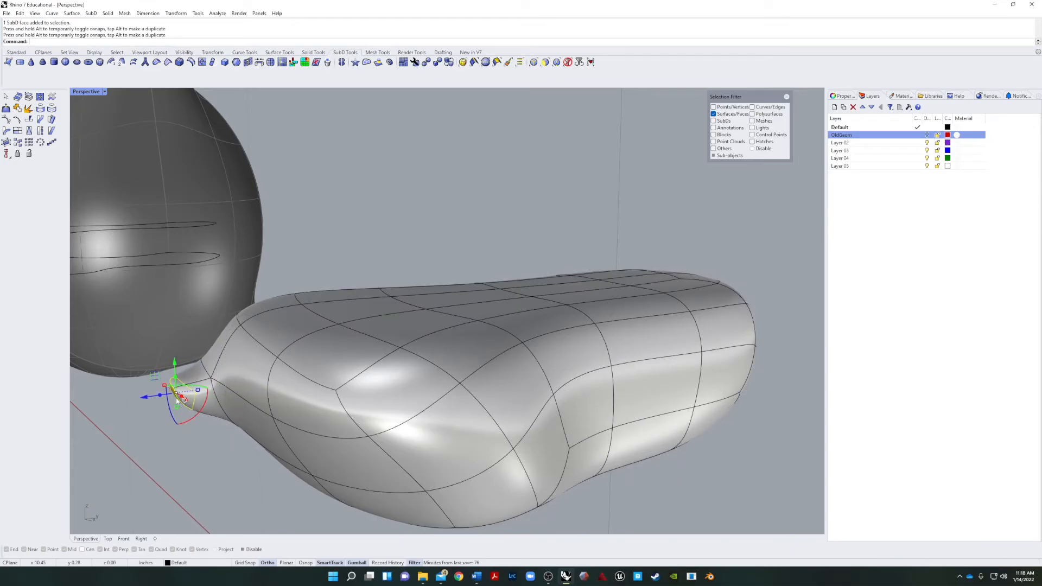
drag(170, 394, 155, 338)
right_drag(123, 432, 173, 458)
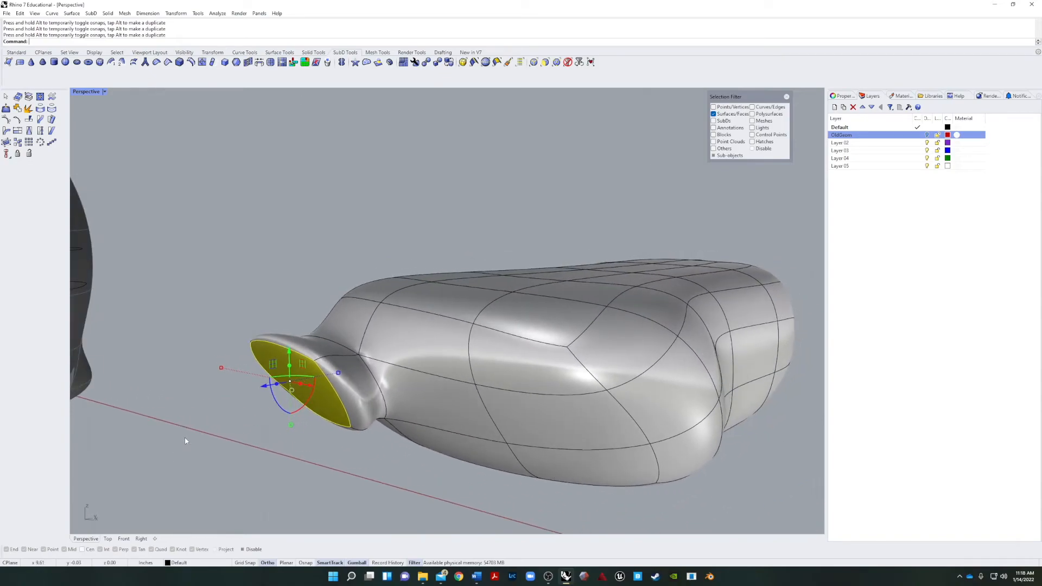
key(ctrl+z)
right_drag(301, 389, 365, 391)
key(ctrl+z)
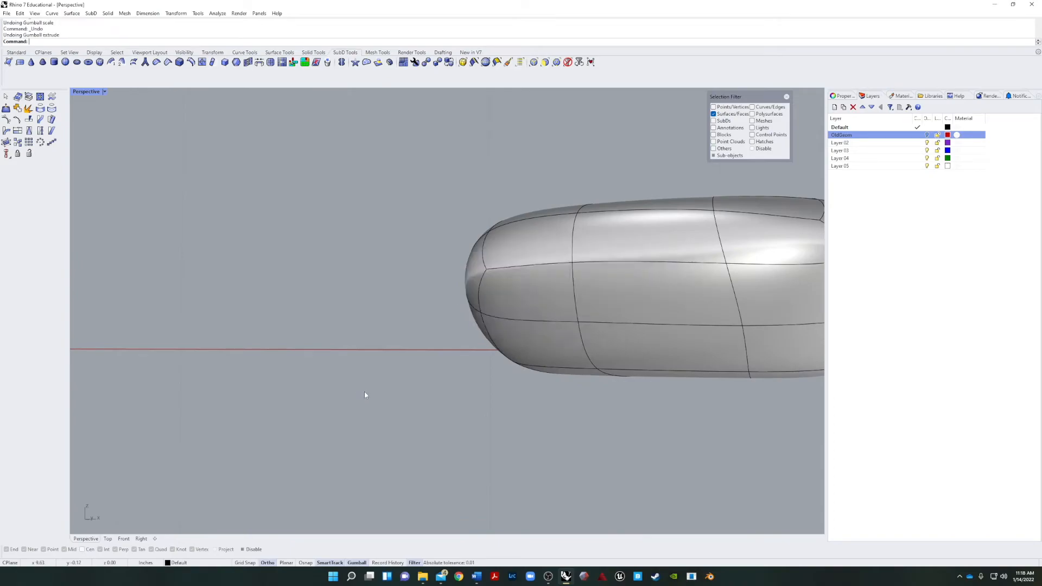
Select the column of three faces at the end of the foot's front and extrude it forward as the first toe.
click(543, 351)
shift+click(540, 293)
shift+click(537, 240)
right_drag(536, 240, 338, 374)
drag(297, 364, 247, 369)
click(220, 460)
right_drag(220, 460, 302, 459)
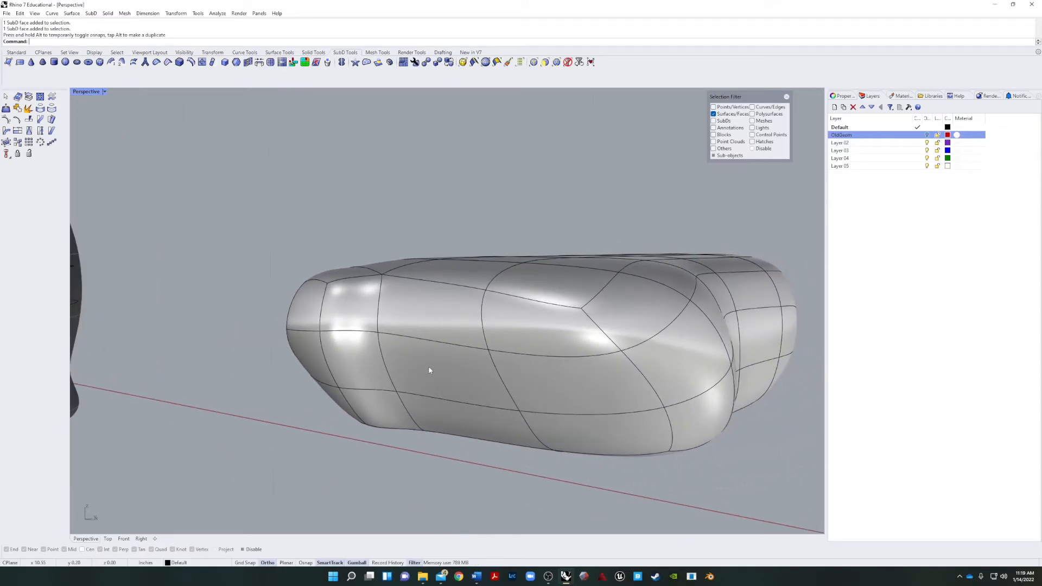
Extrude the middle column of three front faces forward to form the second toe.
click(440, 421)
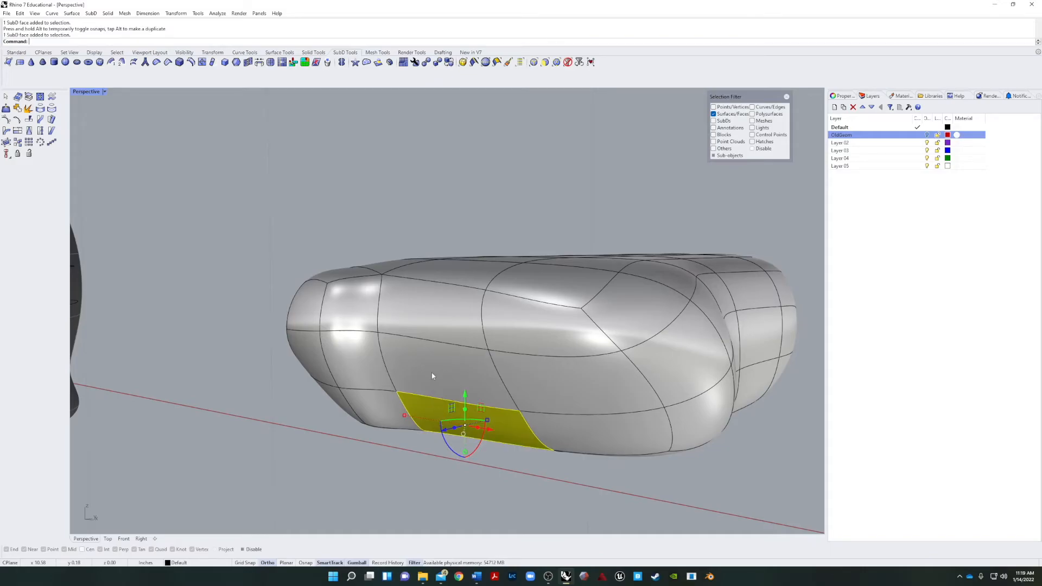
shift+click(435, 305)
right_drag(435, 305, 296, 403)
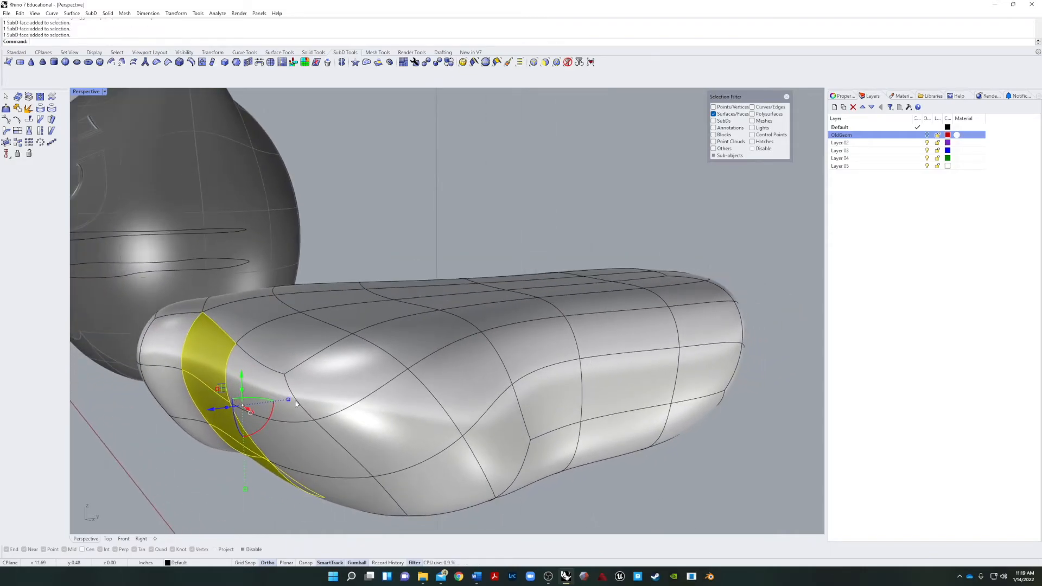
drag(228, 410, 163, 417)
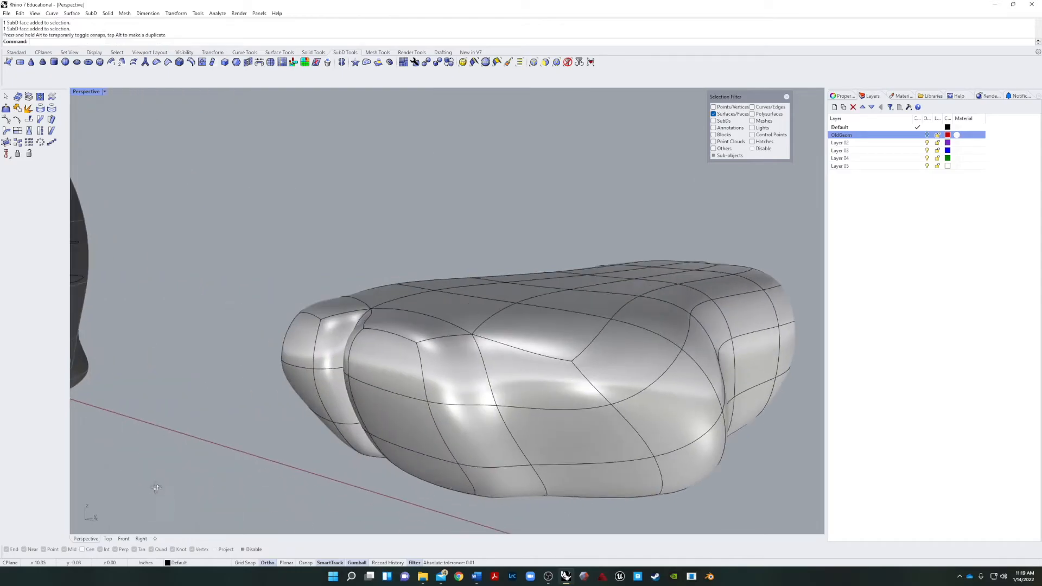
right_drag(156, 488, 242, 473)
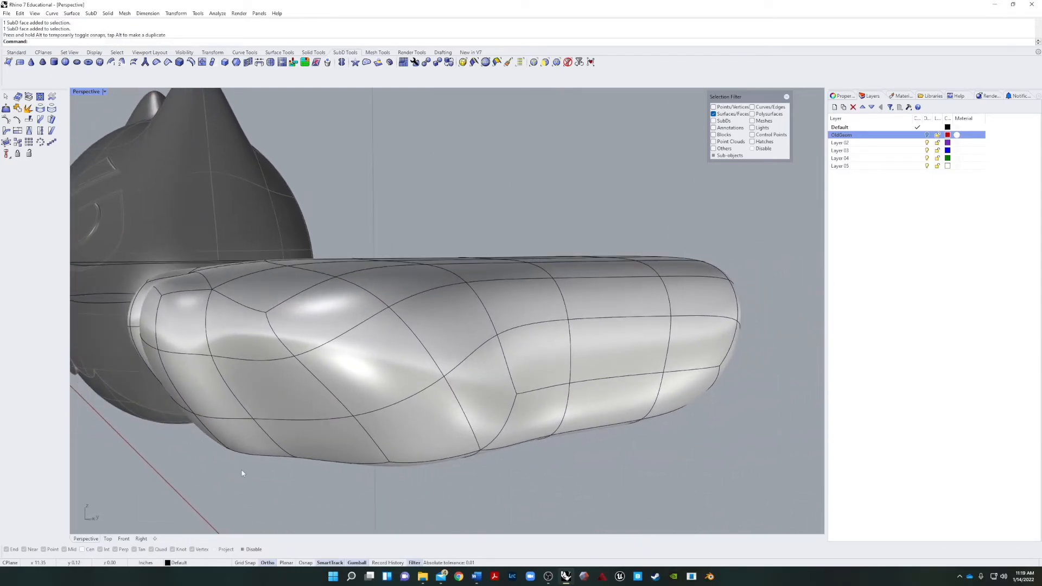
Extrude the remaining column of three front faces forward as the third toe and inspect all the toes.
click(278, 395)
shift+click(296, 442)
shift+click(255, 339)
drag(286, 400, 233, 400)
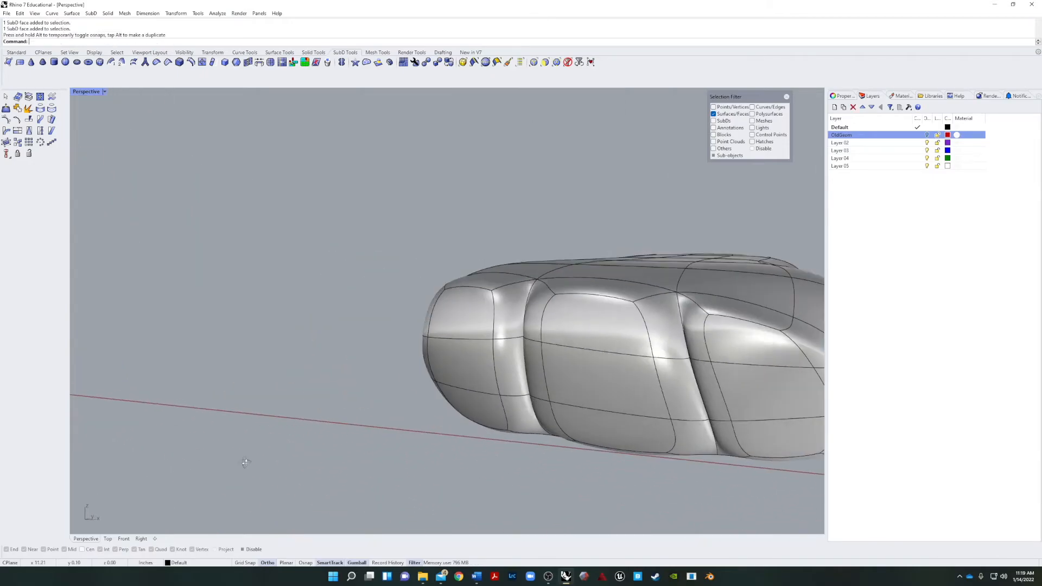
right_drag(245, 462, 450, 457)
right_drag(547, 414, 363, 409)
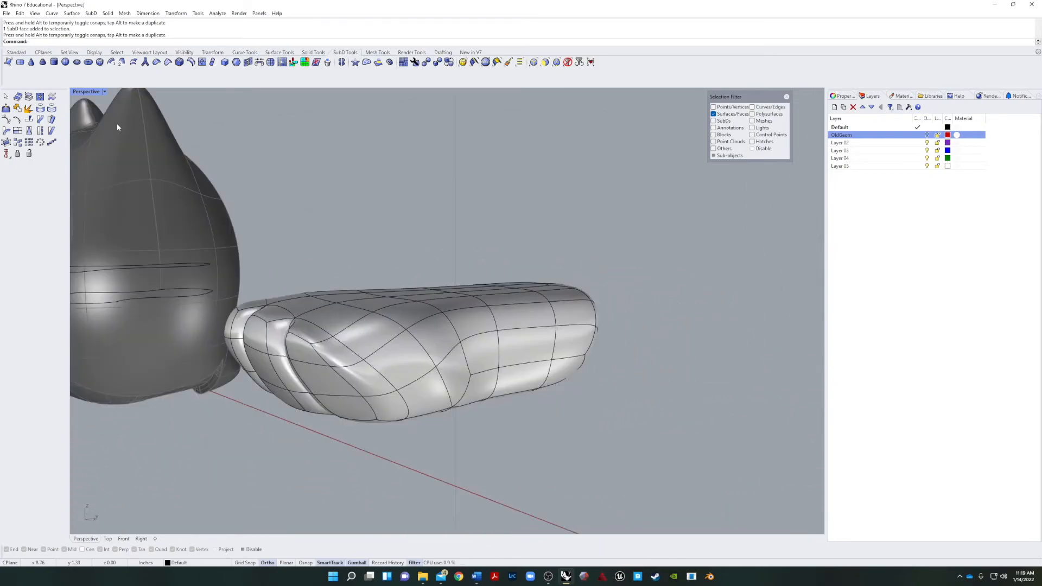
Create a SubD cone lying horizontally beside the foot as a claw.
click(42, 63)
right_drag(578, 452, 495, 460)
click(698, 365)
click(649, 396)
click(610, 415)
ctrl+shift+click(447, 464)
key(Escape)
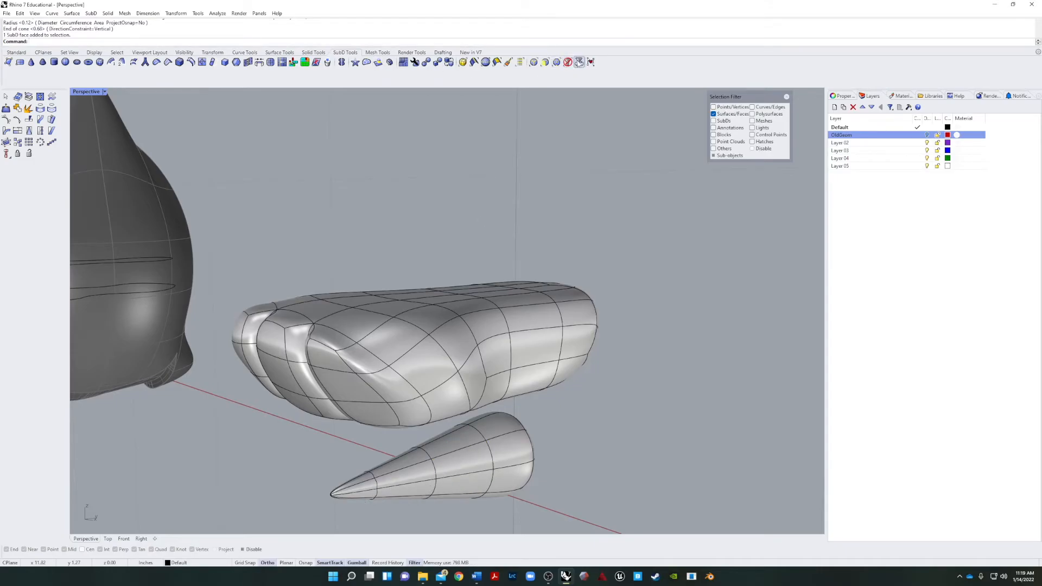
Clear the face selection filter, shorten the SubD cone along its length, and select the cone again.
click(568, 62)
click(426, 498)
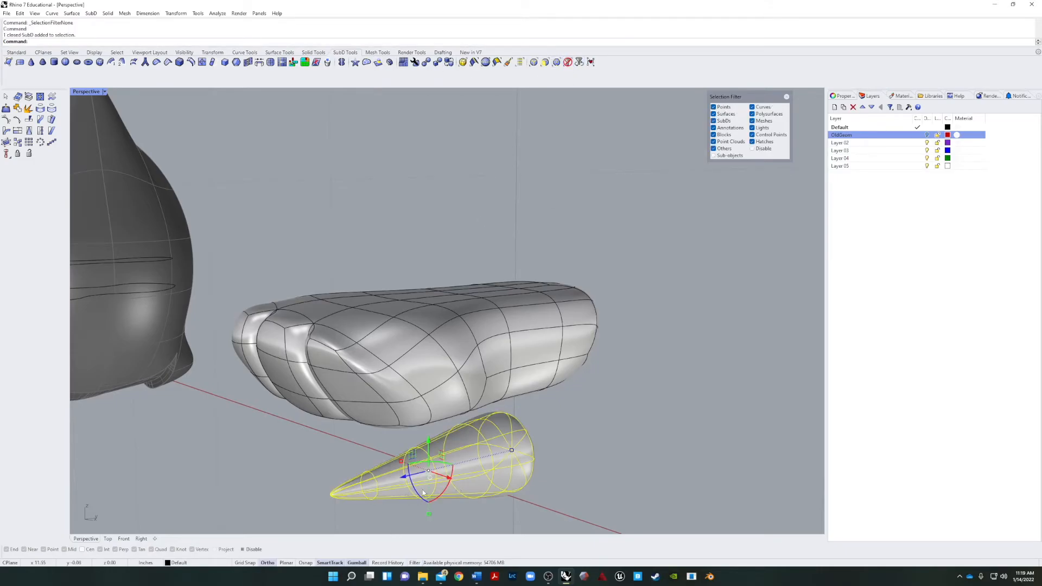
drag(512, 451, 463, 463)
click(508, 481)
right_drag(508, 481, 507, 389)
click(507, 387)
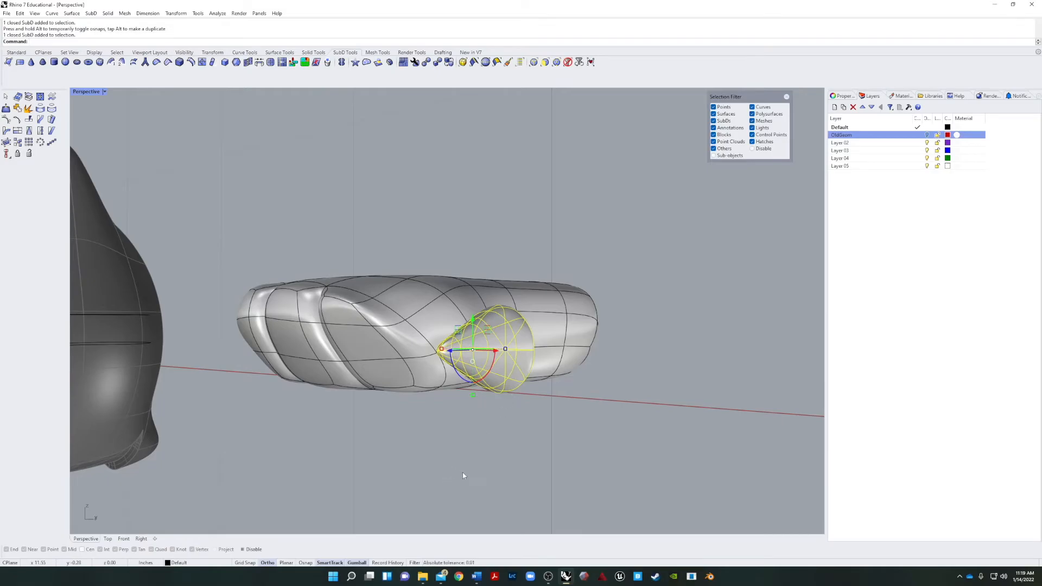
Enable object snaps and move the cone from its base to a position in front of the outer toe.
text(m)
key(Return)
right_drag(481, 482, 196, 476)
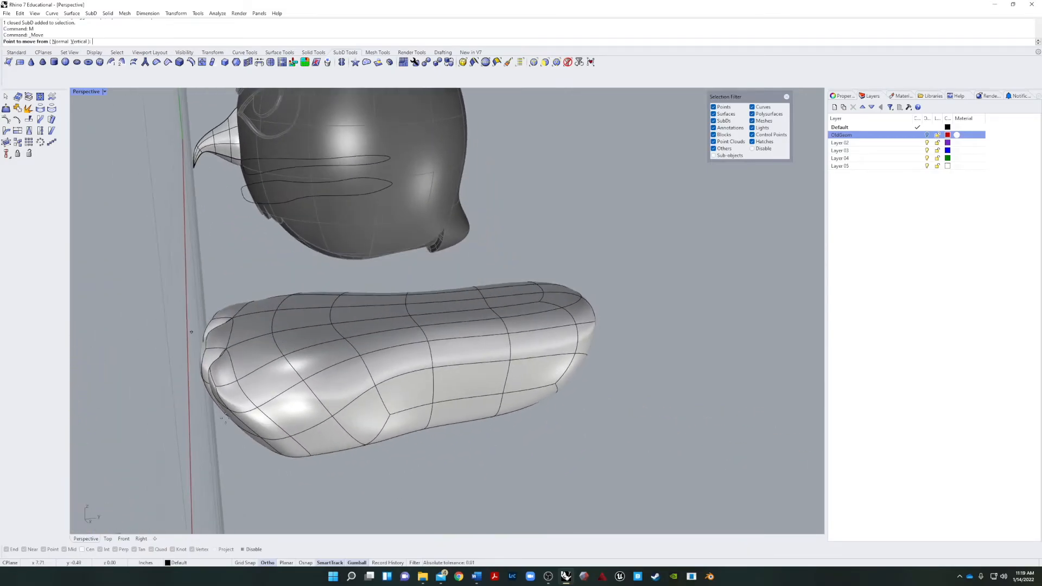
scroll(195, 476, down, 4)
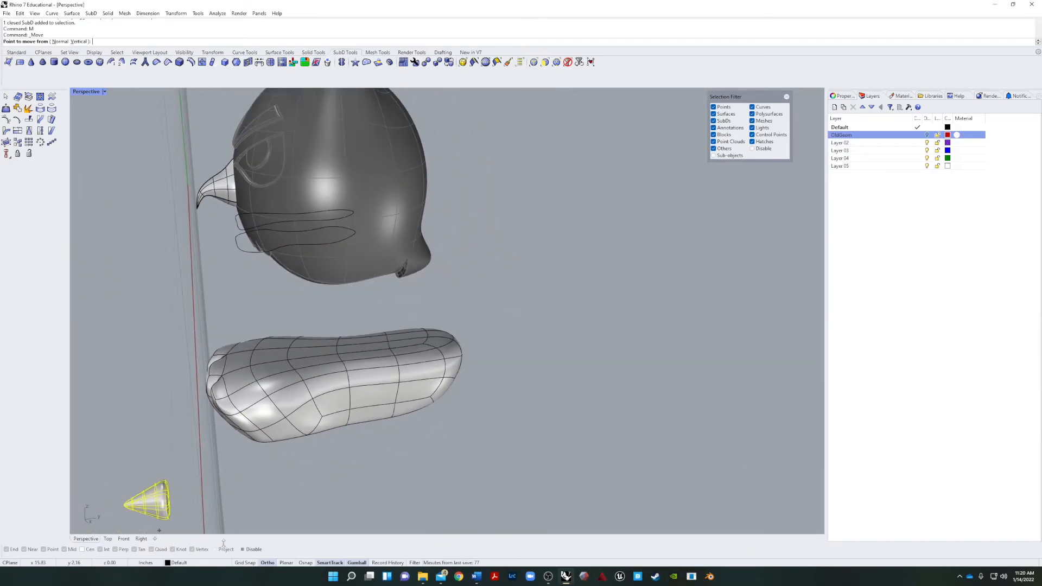
click(244, 551)
right_drag(228, 502, 158, 491)
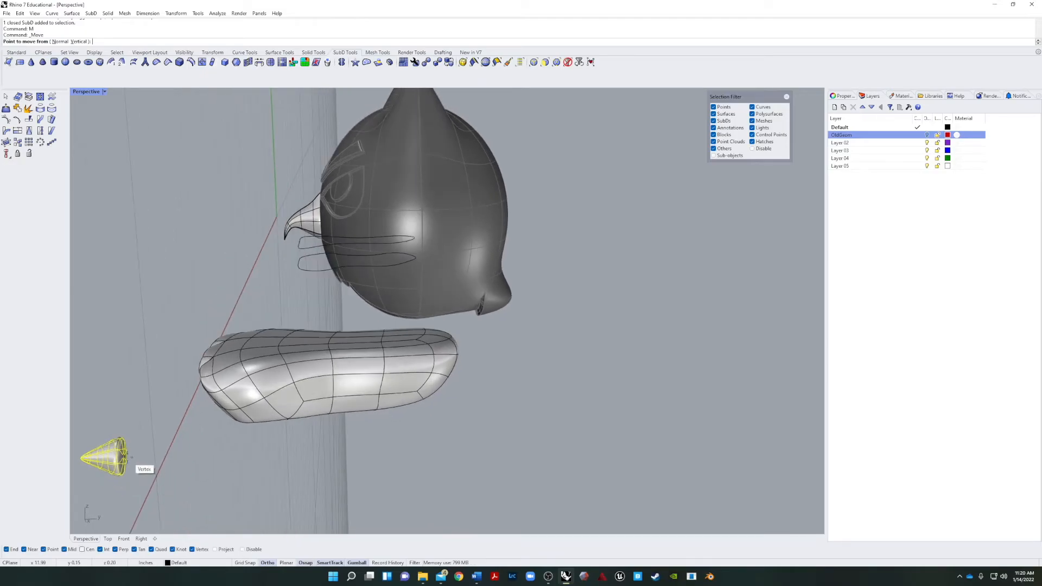
scroll(125, 456, up, 4)
scroll(125, 455, up, 2)
click(126, 457)
right_drag(126, 457, 237, 464)
click(437, 346)
Delete the surplus duplicate cone so that a single open-based claw stays in front of the toe.
mouse_move(374, 435)
right_down()
mouse_move(431, 419)
mouse_move(478, 435)
mouse_move(379, 445)
right_up()
right_drag(640, 361, 585, 369)
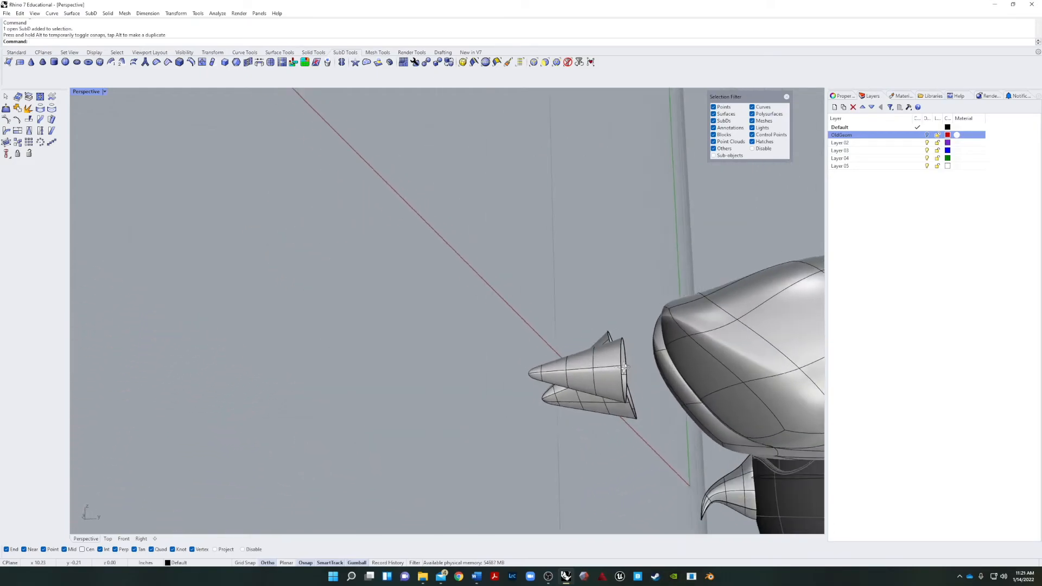
click(587, 367)
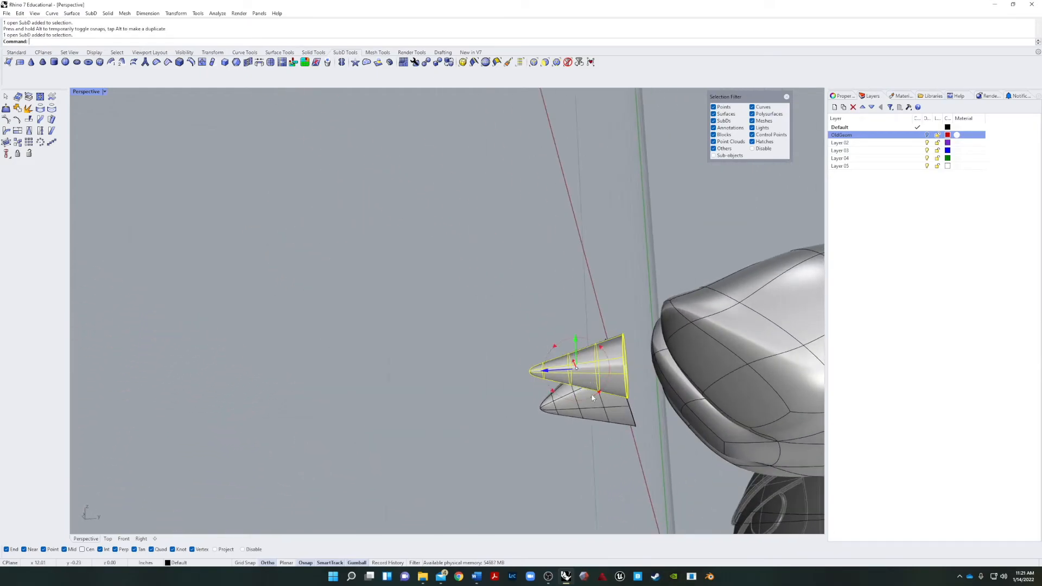
drag(597, 388, 595, 425)
click(477, 437)
click(556, 412)
key(Delete)
right_drag(623, 429, 627, 208)
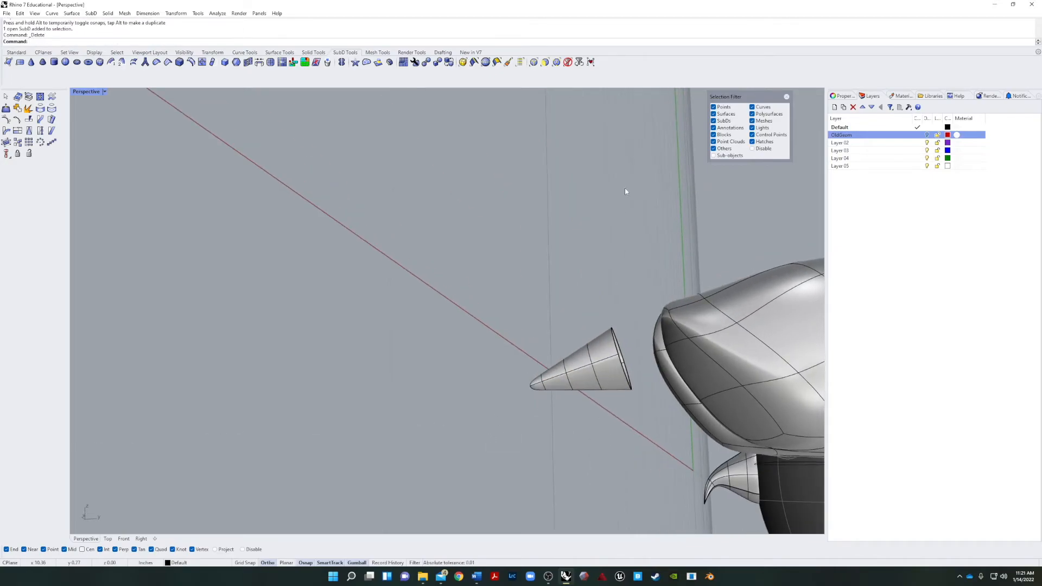
Restrict selection to faces and move the faces at the claw's tip downward to bend it into a hook.
click(545, 62)
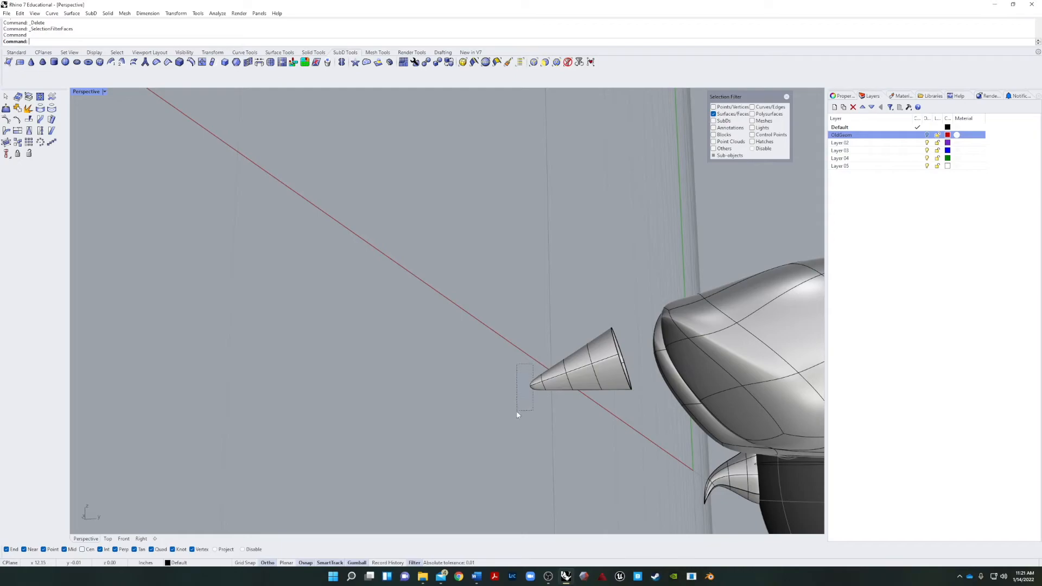
drag(518, 410, 516, 409)
mouse_move(536, 355)
mouse_down()
mouse_move(536, 343)
mouse_move(536, 372)
mouse_up()
drag(537, 433, 576, 422)
key(Escape)
right_drag(455, 450, 643, 479)
scroll(476, 331, up, 6)
right_drag(476, 333, 315, 371)
right_drag(370, 408, 417, 403)
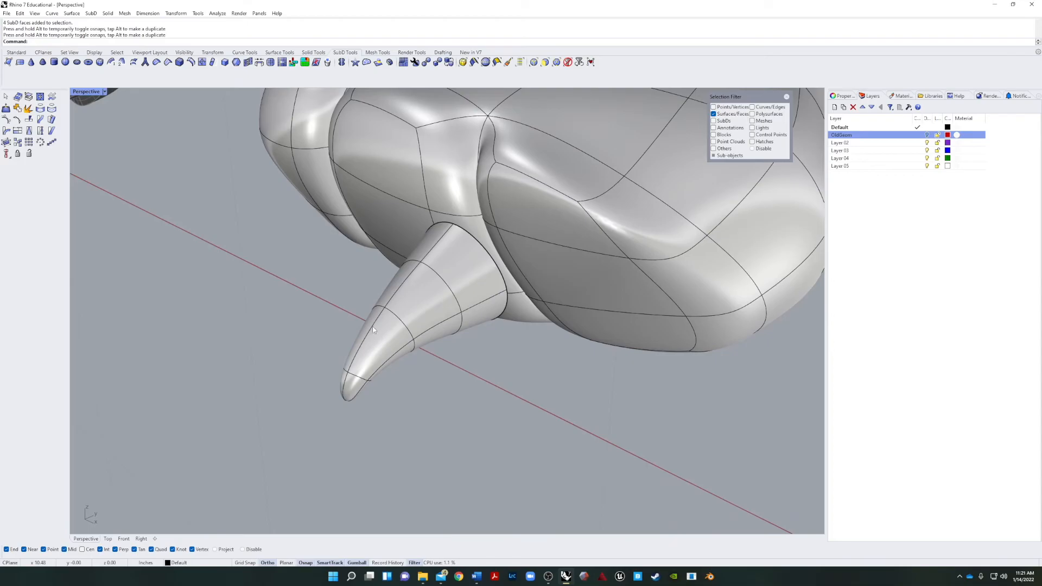
Close the claw's open base with a single-face SubD fill and reposition the claw against the outer toe.
click(384, 330)
click(334, 423)
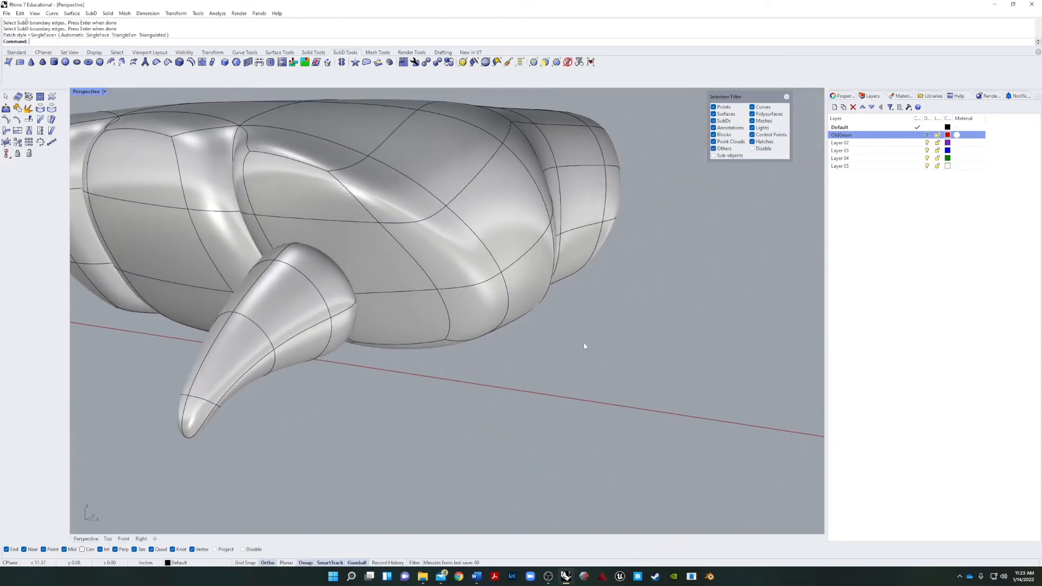
right_drag(584, 342, 435, 347)
scroll(438, 333, up, 5)
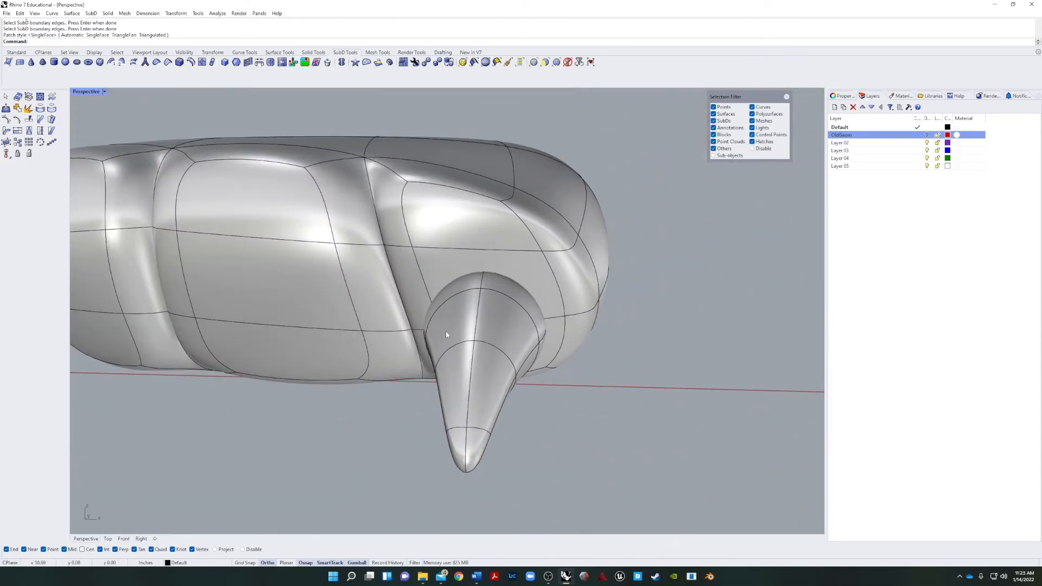
click(438, 334)
right_drag(569, 335, 353, 353)
drag(496, 373, 575, 374)
click(723, 440)
right_drag(764, 470, 683, 419)
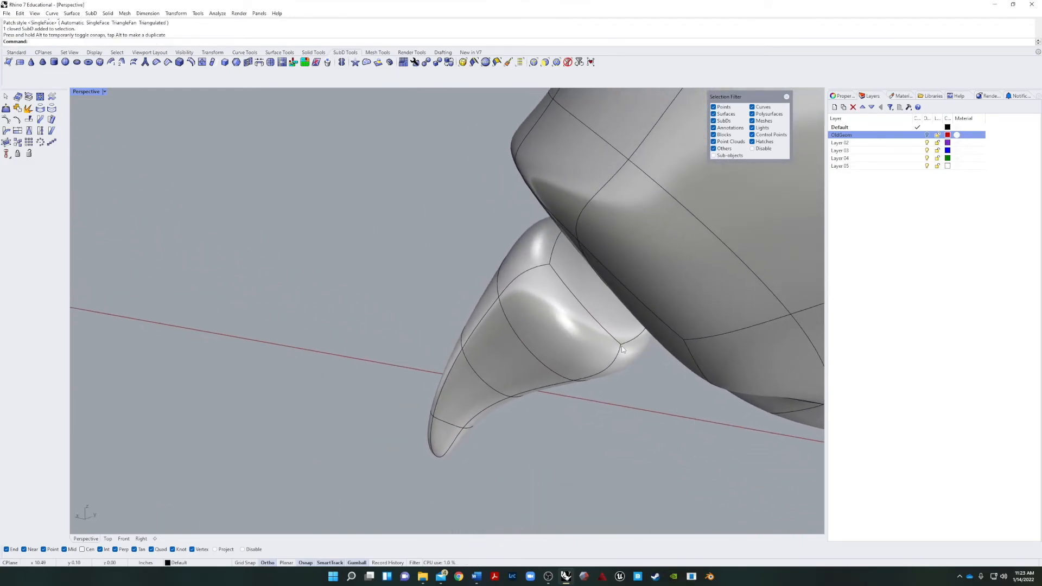
Move a vertex on the capped base of the claw toward the toe.
ctrl+shift+click(621, 345)
right_drag(623, 348, 695, 407)
drag(673, 387, 721, 385)
click(607, 487)
right_drag(609, 489, 637, 487)
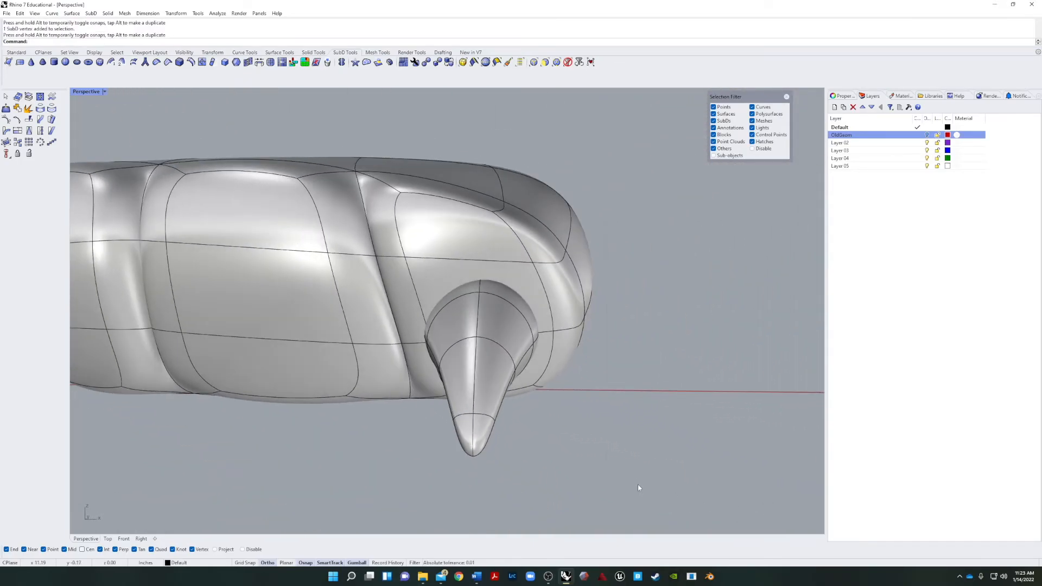
Raise the whole claw slightly on the front of the outer toe.
click(499, 334)
drag(479, 344, 479, 305)
click(531, 441)
right_drag(531, 440, 551, 408)
Shorten the claw along its length and move it back into the toe.
click(612, 369)
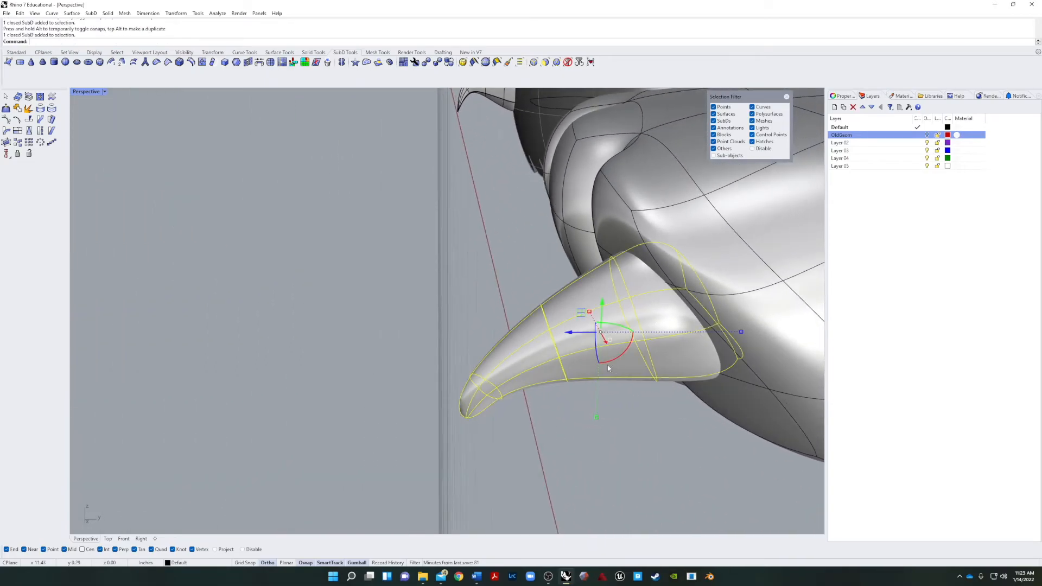
drag(742, 333, 694, 332)
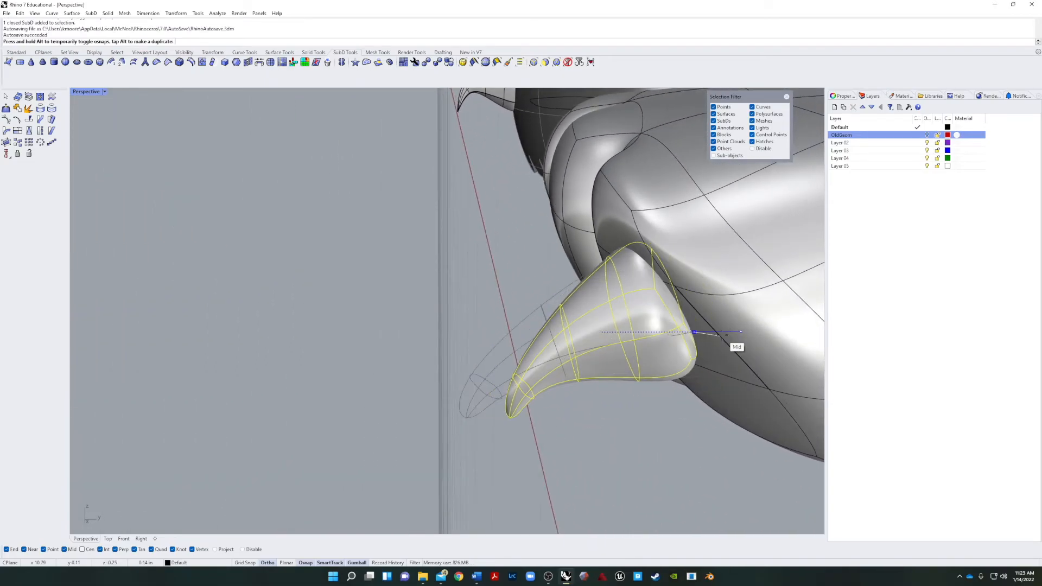
drag(570, 332, 603, 407)
click(607, 352)
key(ctrl+z)
drag(574, 335, 608, 348)
right_drag(561, 459, 644, 438)
Fine-tune the claw's position so its base sits embedded in the outer toe, checking the fit from several angles.
click(536, 411)
mouse_move(537, 411)
right_down()
mouse_move(596, 384)
mouse_move(575, 436)
mouse_move(589, 434)
mouse_move(537, 421)
right_up()
scroll(576, 436, down, 6)
click(544, 413)
drag(570, 412, 509, 486)
click(507, 487)
shift+right_drag(544, 481, 598, 445)
click(685, 337)
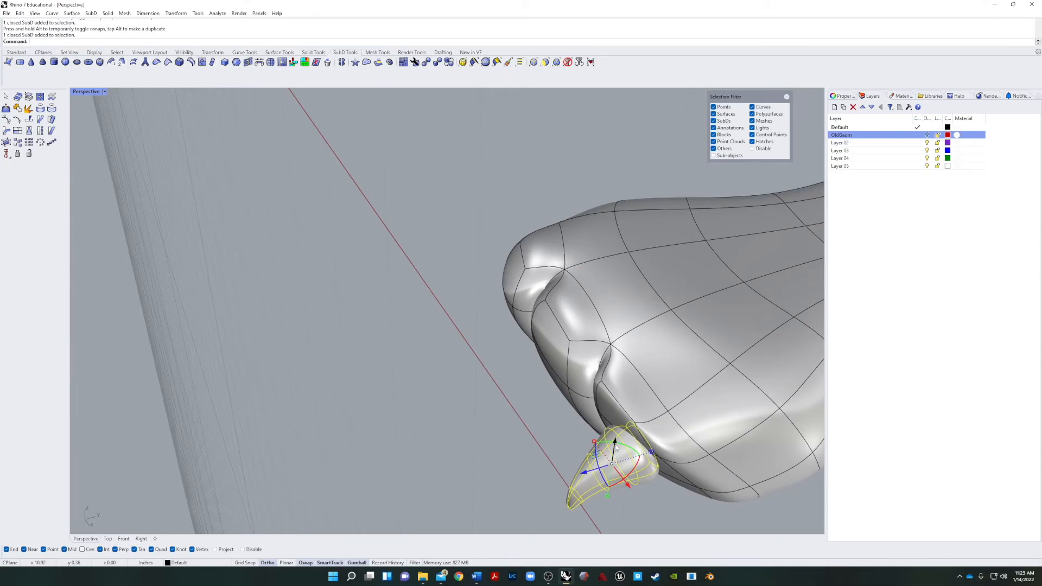
drag(615, 445, 555, 470)
scroll(641, 463, up, 9)
key(Escape)
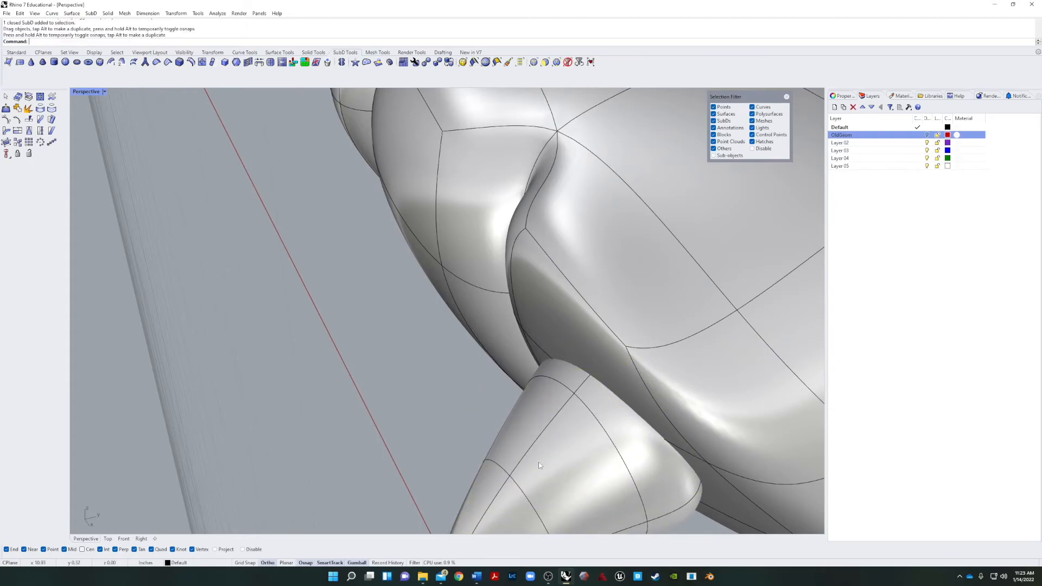
scroll(451, 441, down, 10)
right_drag(452, 442, 571, 393)
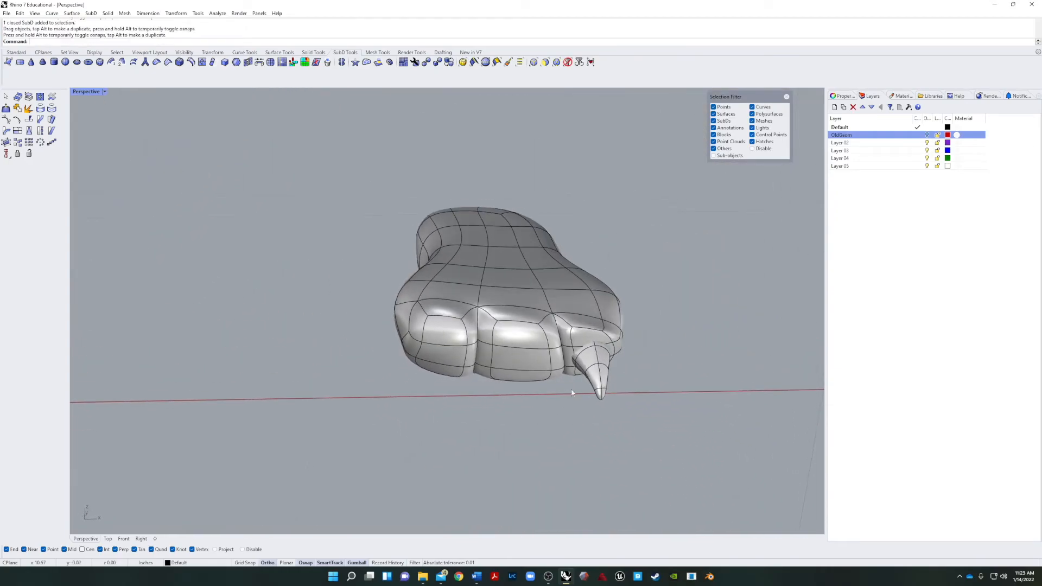
Copy the claw and place the duplicate on the front of the middle toe.
scroll(591, 373, up, 8)
click(592, 373)
key(ctrl+c)
key(ctrl+v)
drag(623, 356, 454, 356)
right_drag(505, 402, 510, 434)
click(387, 373)
drag(386, 360, 399, 360)
Position a third copy of the claw on the front of the remaining toe.
right_drag(399, 380, 521, 331)
click(360, 372)
drag(361, 372, 380, 260)
right_drag(380, 261, 347, 380)
drag(279, 434, 260, 453)
right_drag(261, 454, 272, 352)
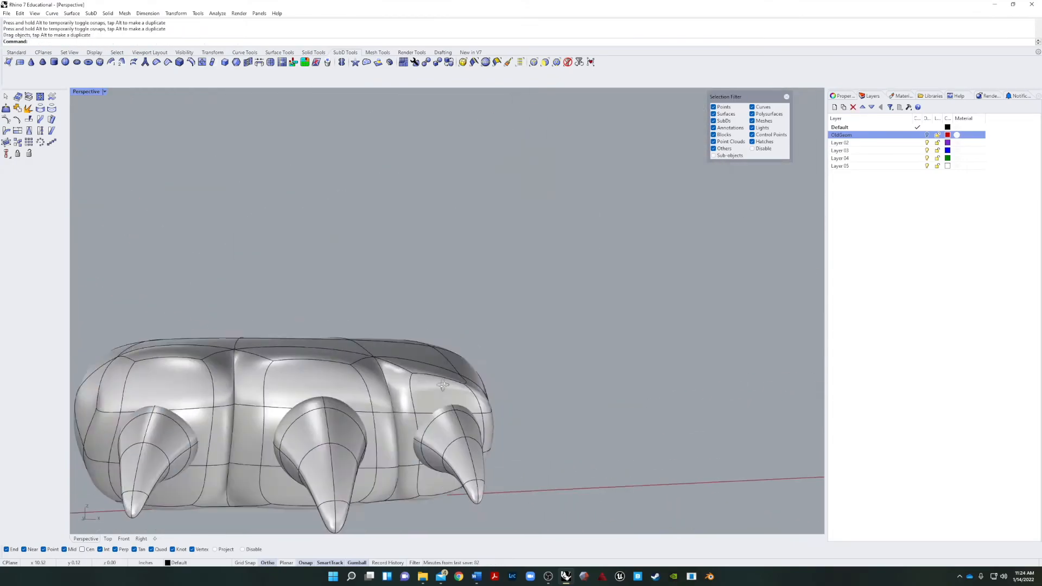
Undo the Boolean union, then move the foot and its three claws up against the underside of the character's body.
key(ctrl+z)
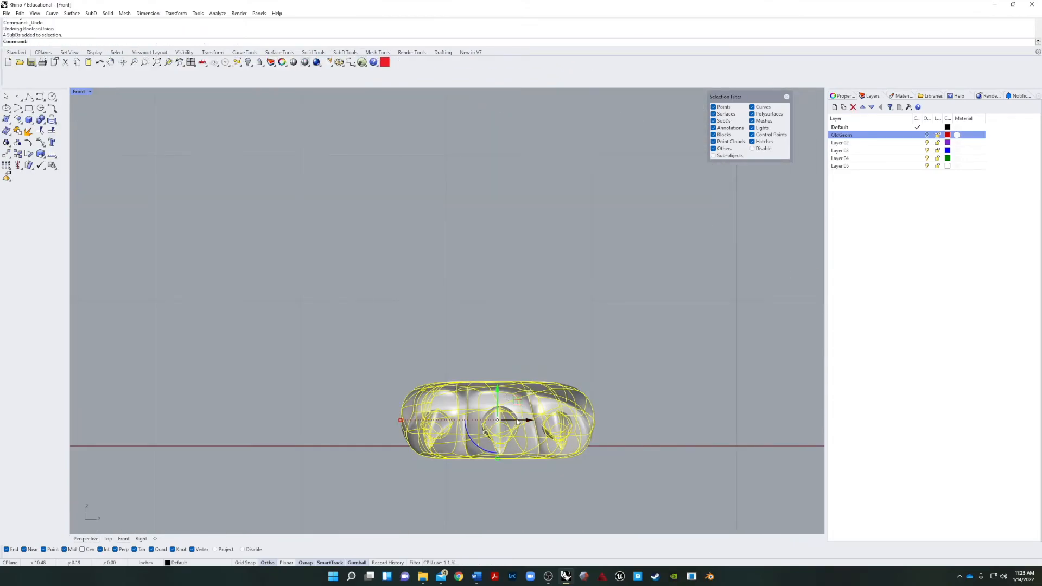
scroll(518, 423, down, 8)
drag(516, 421, 248, 497)
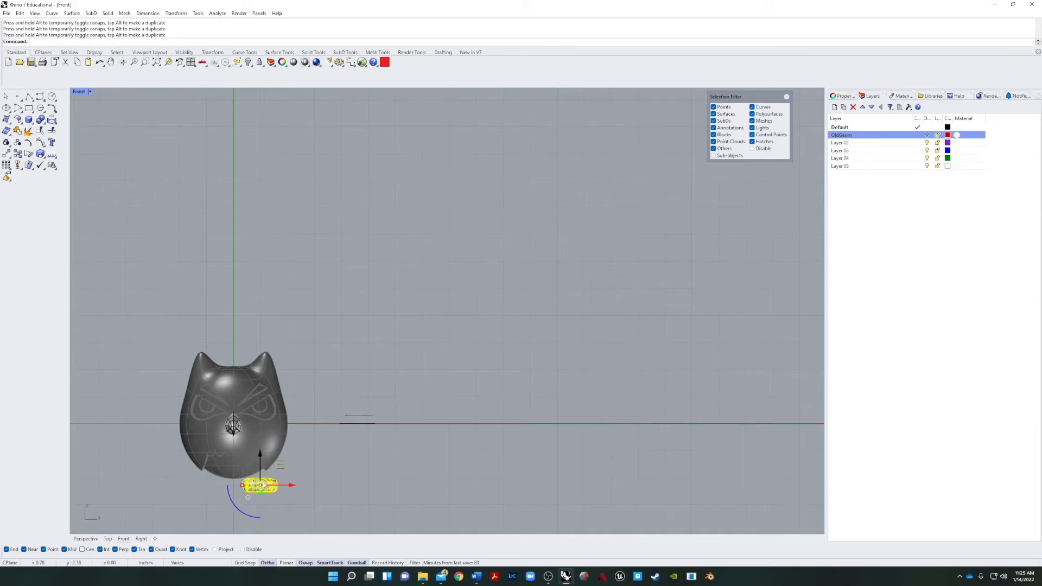
scroll(233, 480, up, 10)
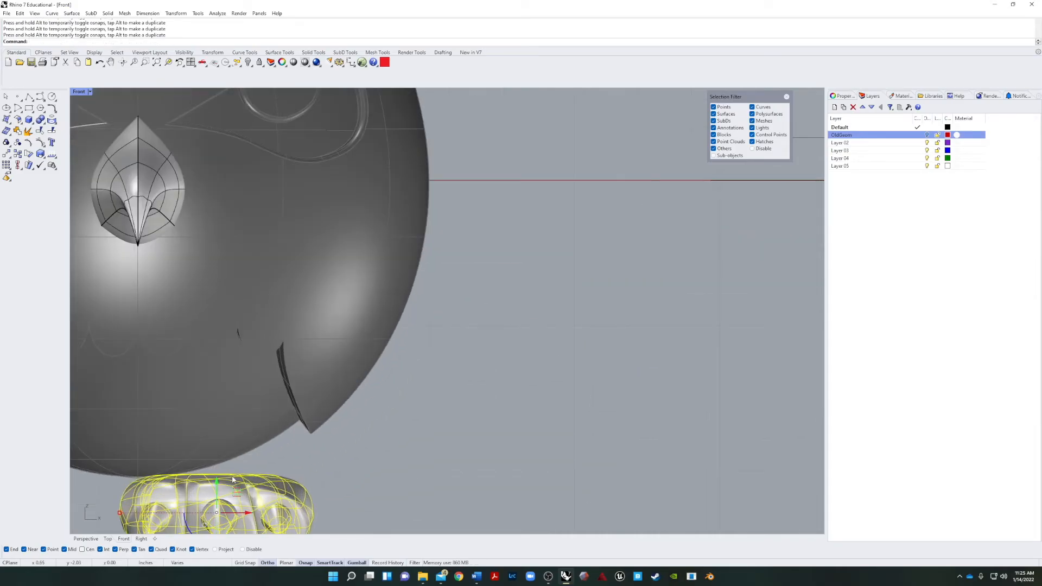
drag(217, 485, 220, 475)
click(403, 474)
scroll(350, 474, down, 6)
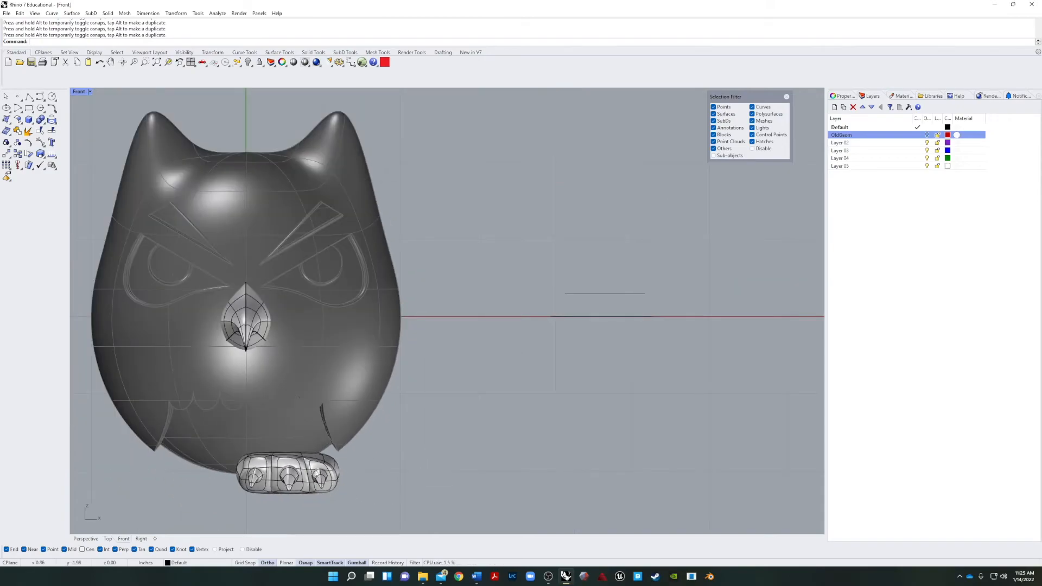
Select the foot together with its three claws and group them.
scroll(318, 470, up, 3)
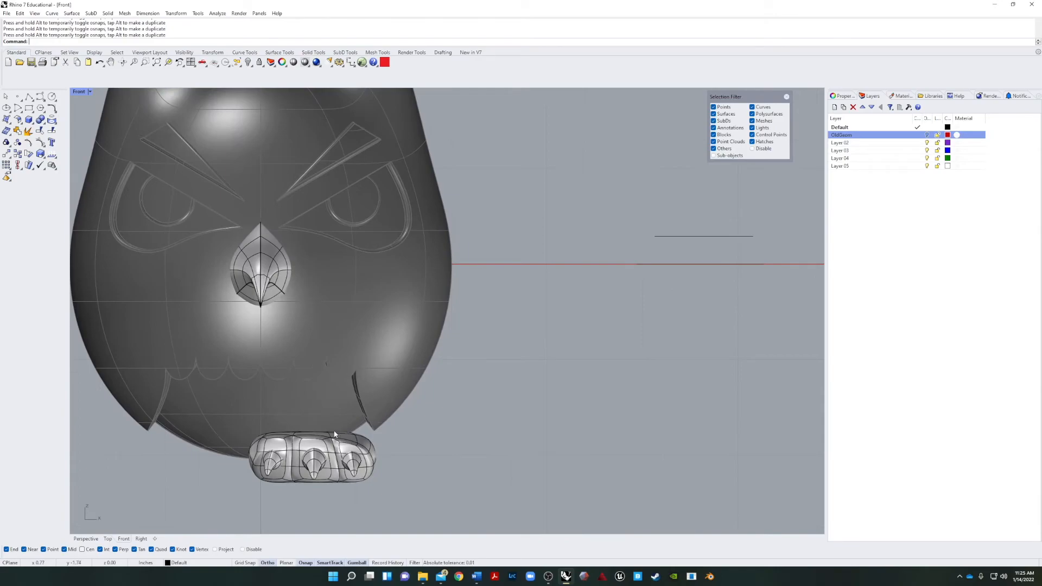
click(317, 444)
click(218, 500)
drag(218, 499, 427, 444)
shift+click(367, 468)
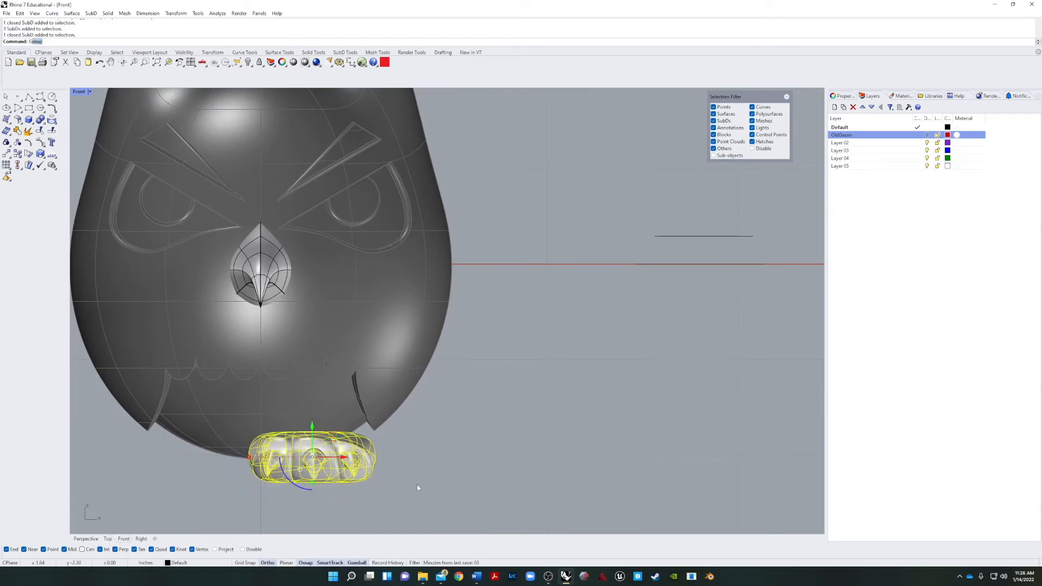
key(Return)
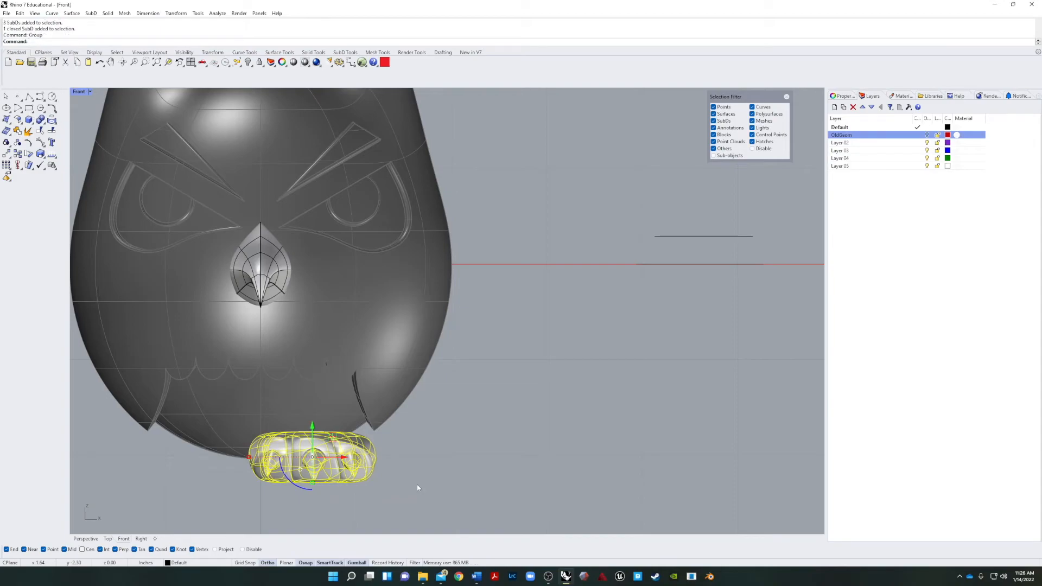
Adjust the grouped foot's height beneath the body, checking its position in the perspective and front views.
drag(312, 428, 314, 437)
click(456, 478)
mouse_move(457, 478)
right_down()
mouse_move(438, 483)
mouse_move(473, 473)
right_up()
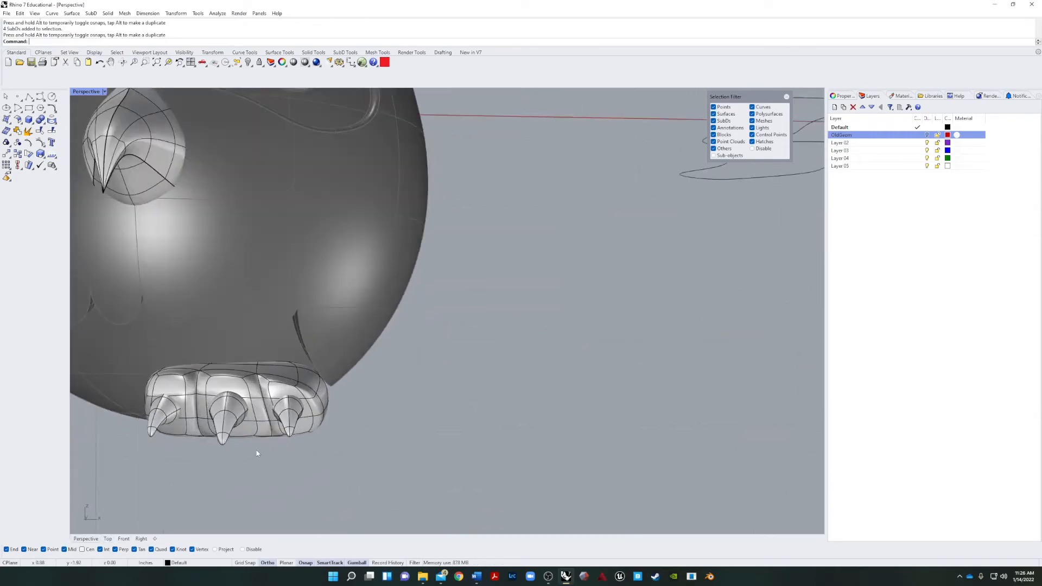
click(328, 408)
drag(326, 408, 327, 429)
click(399, 447)
scroll(394, 445, up, 8)
right_drag(394, 445, 504, 394)
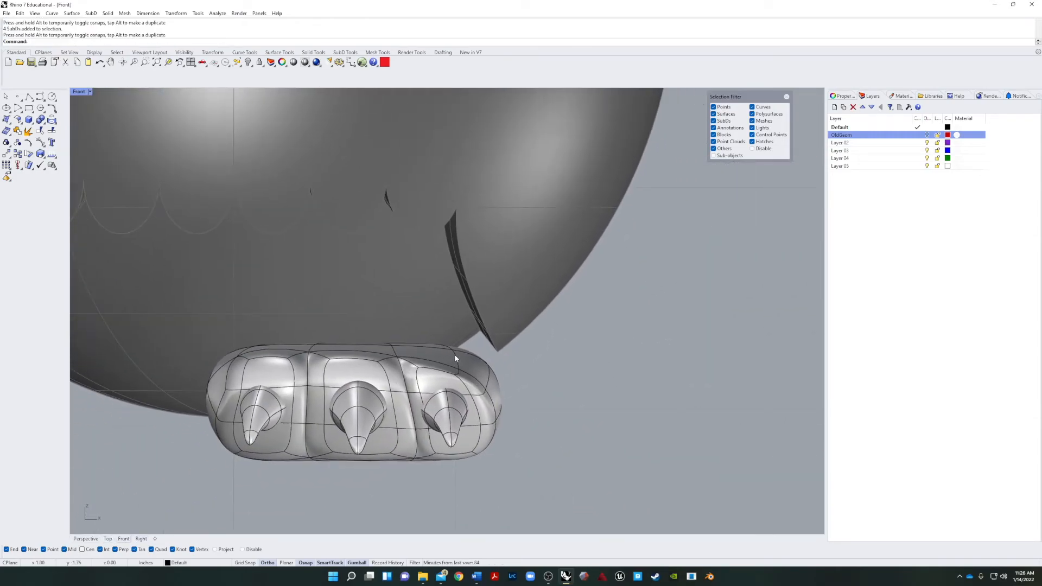
Raise a SubD edge on the foot's upper outer side to bulge its surface up toward the body.
click(454, 356)
scroll(434, 350, up, 5)
ctrl+shift+click(433, 347)
click(467, 365)
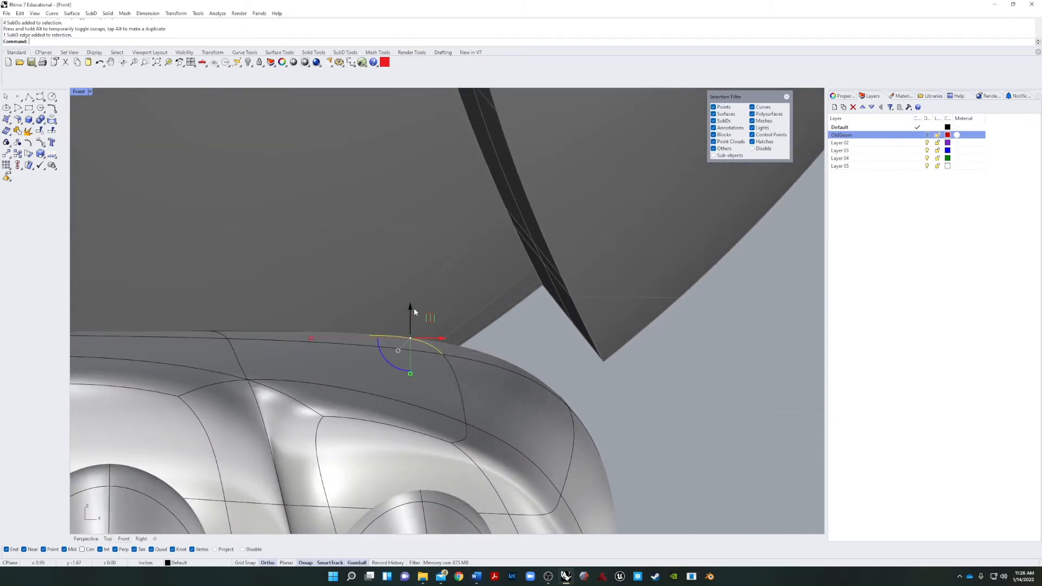
drag(410, 304, 410, 240)
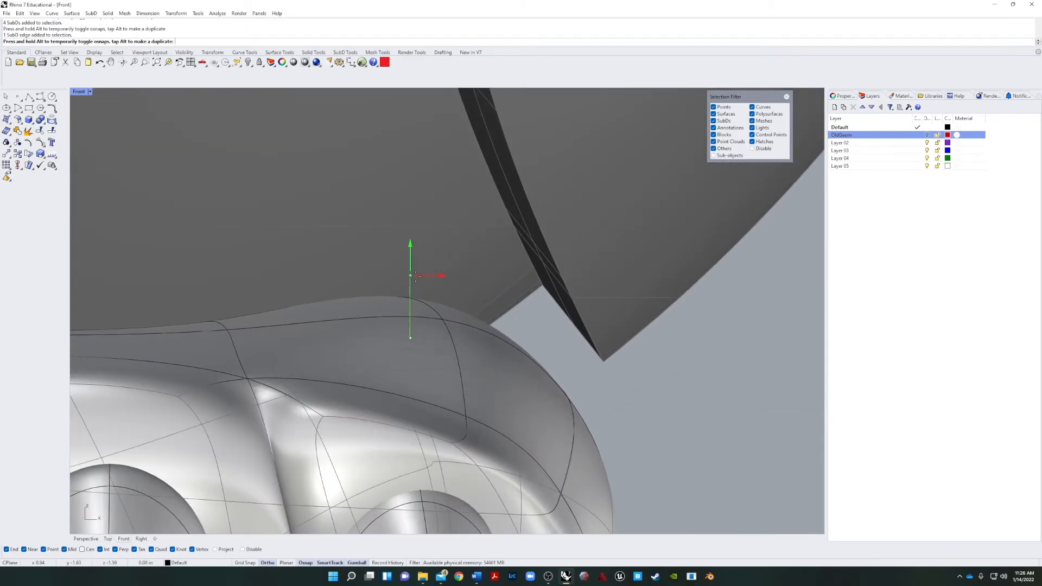
drag(416, 276, 416, 276)
scroll(567, 373, down, 9)
click(646, 417)
right_drag(649, 416, 602, 409)
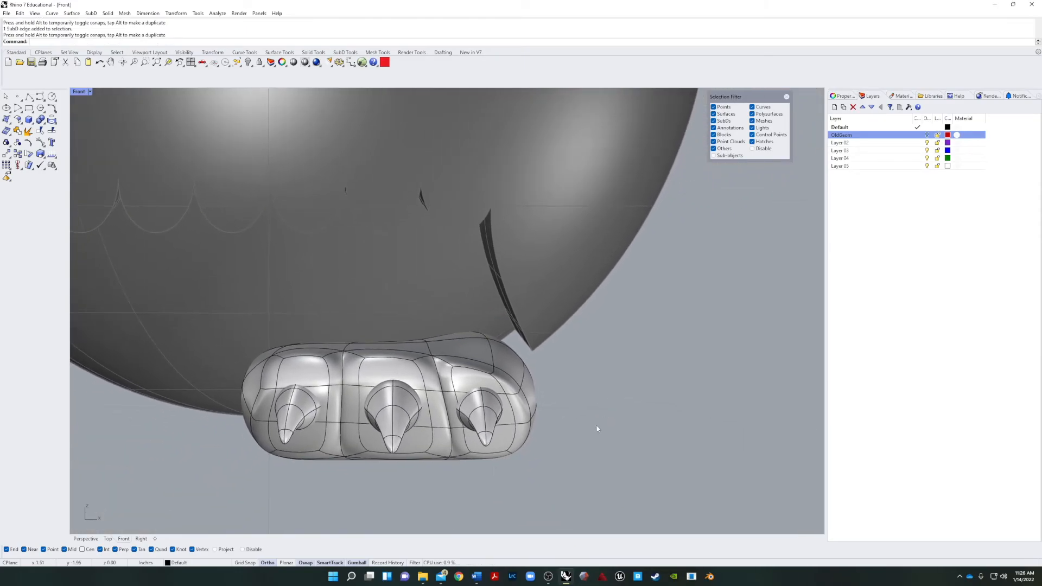
Select the grouped foot and examine from several angles how it sits beneath the body.
click(86, 539)
right_drag(109, 521, 464, 500)
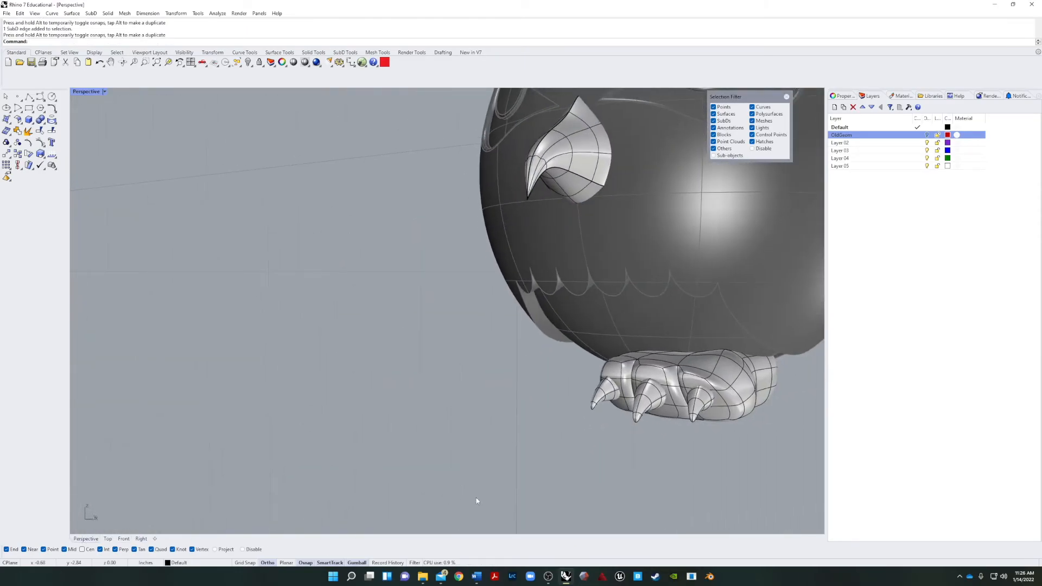
click(725, 389)
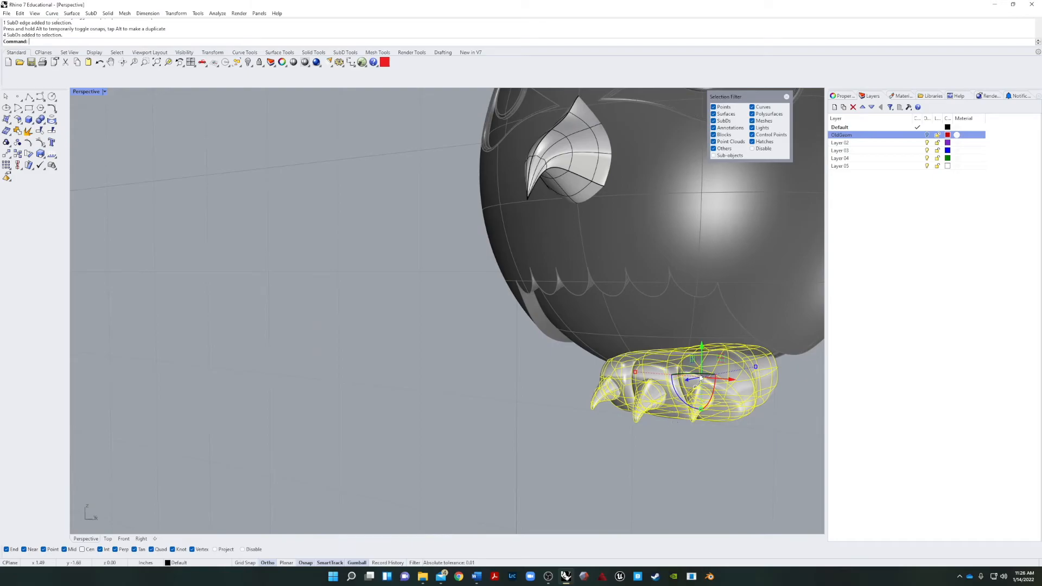
click(700, 409)
right_drag(700, 409, 380, 381)
scroll(465, 347, up, 8)
ctrl+shift+click(628, 384)
scroll(628, 349, down, 8)
right_drag(628, 349, 543, 380)
click(500, 430)
right_drag(500, 431, 413, 418)
scroll(453, 412, up, 8)
ctrl+shift+click(453, 411)
scroll(453, 411, down, 5)
scroll(488, 347, down, 7)
right_drag(489, 347, 369, 348)
Mirror the grouped foot and claws across the character's vertical centreline, keeping the original, to make the second foot.
click(570, 483)
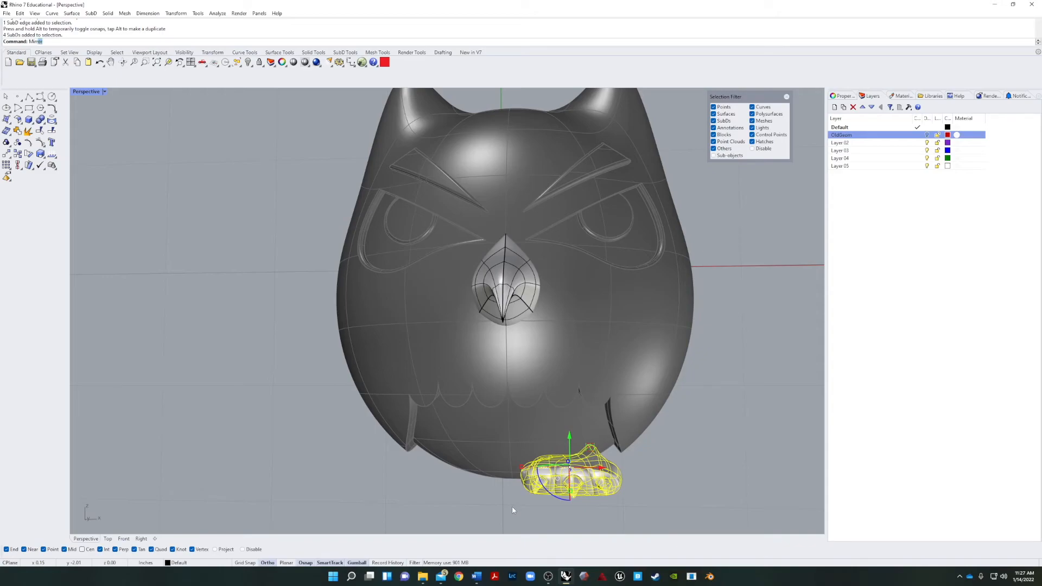
key(Return)
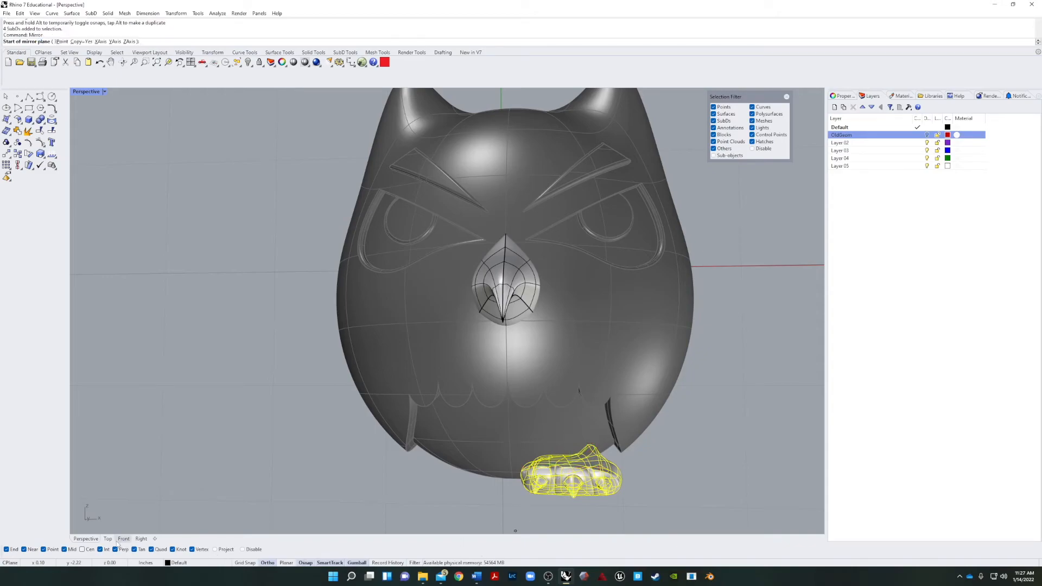
click(503, 505)
shift+right_drag(513, 119, 500, 179)
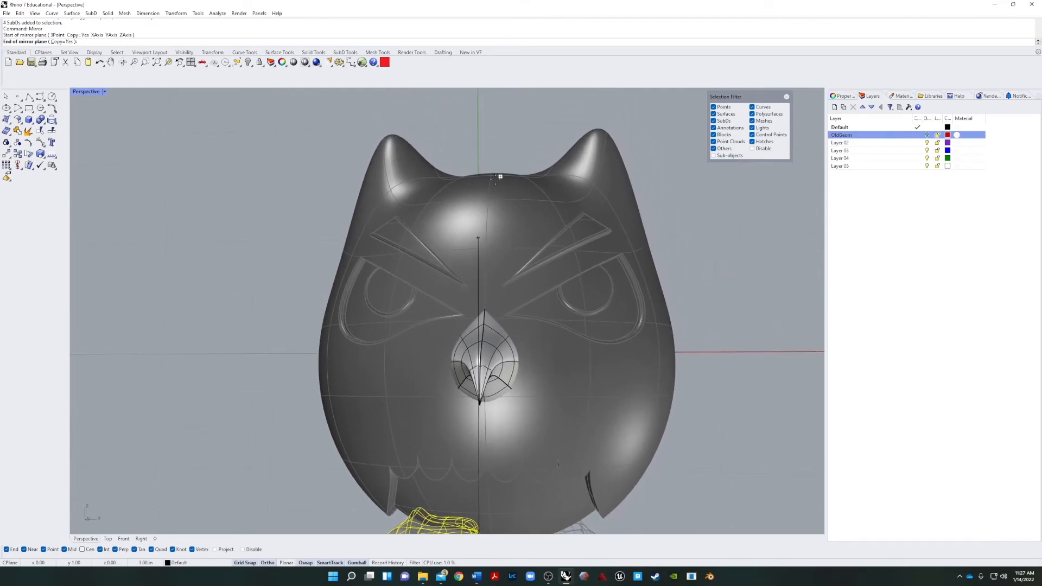
click(495, 137)
scroll(507, 213, down, 6)
click(501, 421)
scroll(502, 421, up, 6)
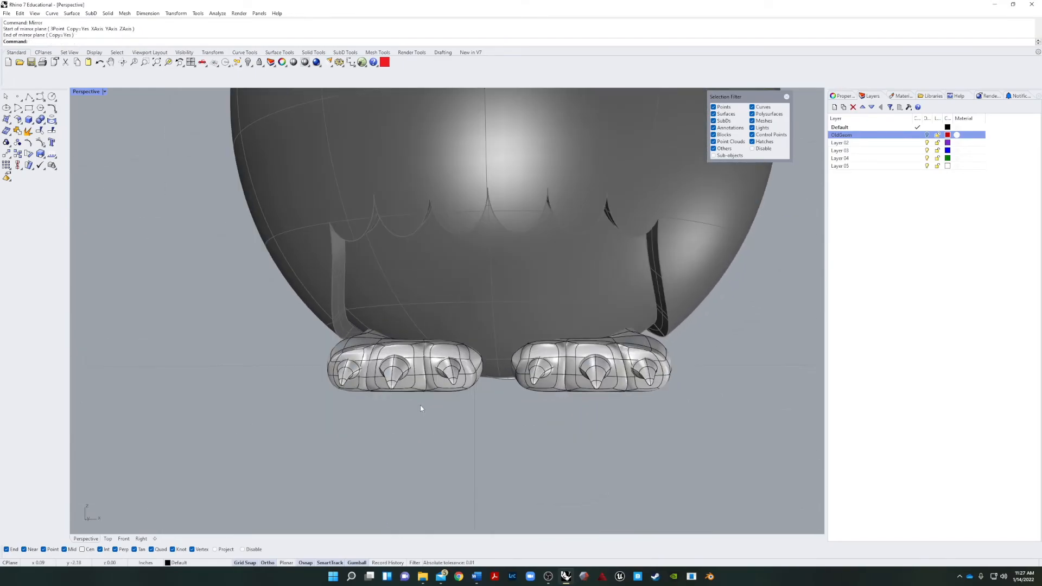
Lower both grouped feet slightly together beneath the body.
right_drag(409, 387, 435, 404)
click(474, 379)
shift+click(508, 343)
right_drag(490, 367, 501, 401)
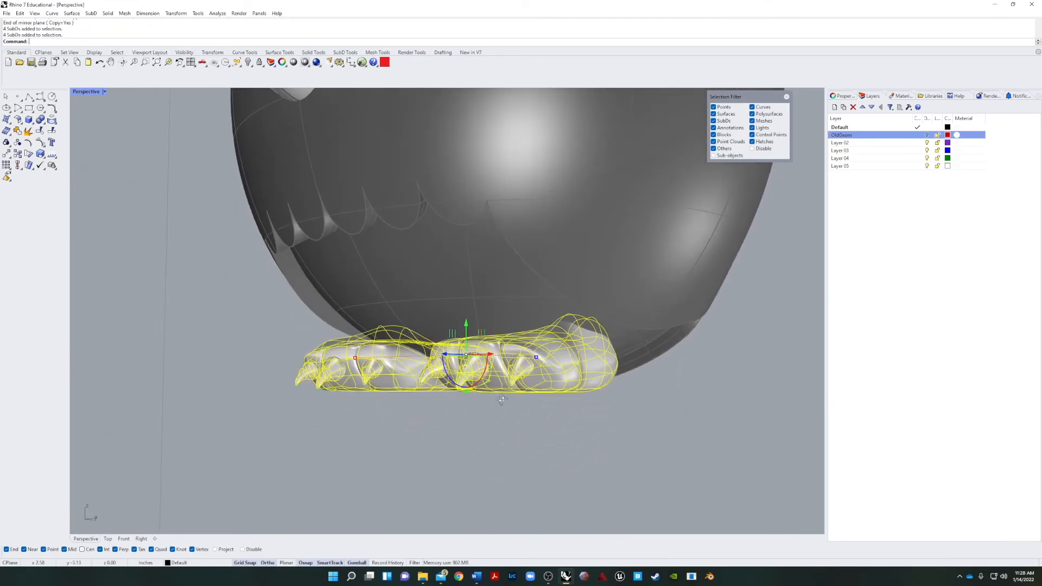
drag(467, 325, 467, 330)
key(Escape)
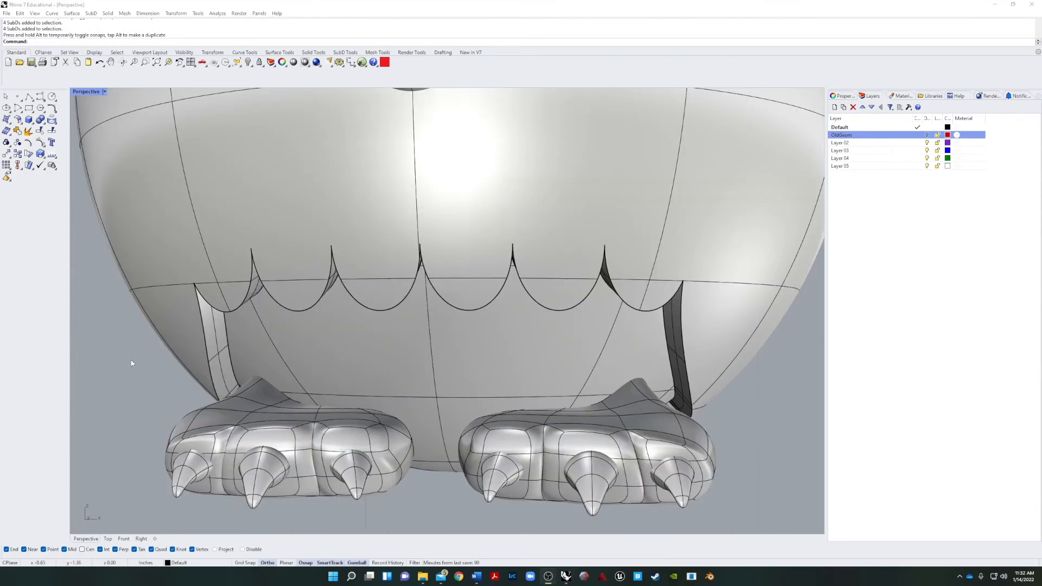
Raise the matching SubD face on top of each foot to bulge both insteps up into the body.
key(ctrl+alt+h)
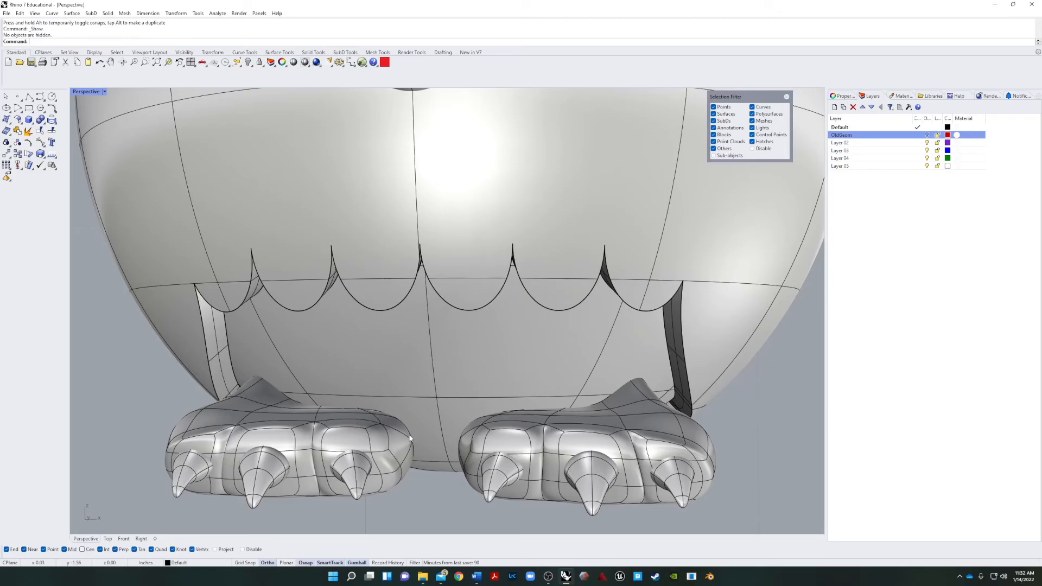
right_drag(391, 438, 438, 455)
scroll(438, 454, down, 4)
scroll(543, 421, up, 3)
right_drag(515, 410, 413, 395)
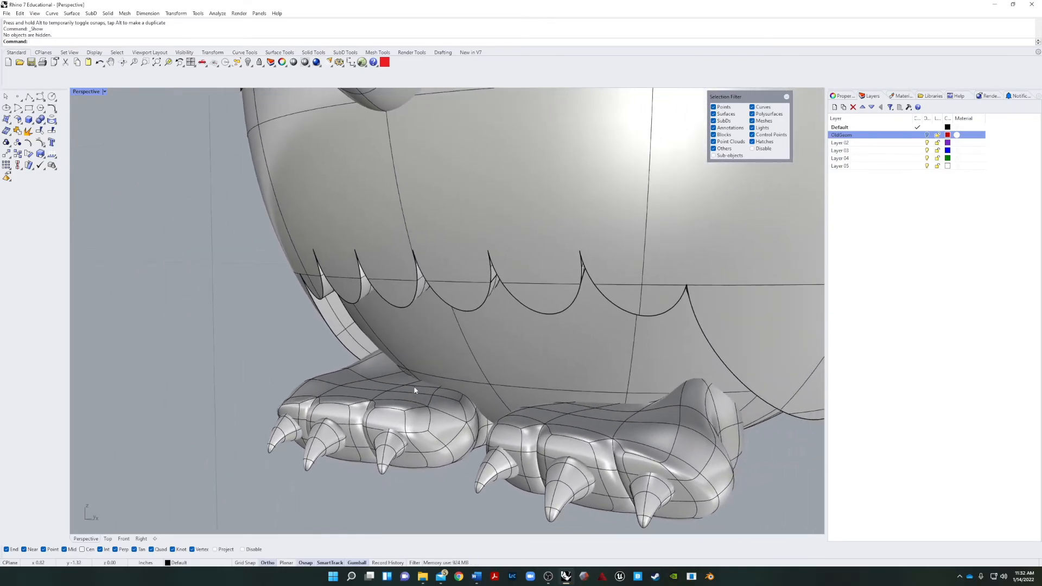
scroll(412, 388, up, 2)
ctrl+shift+click(415, 385)
click(432, 401)
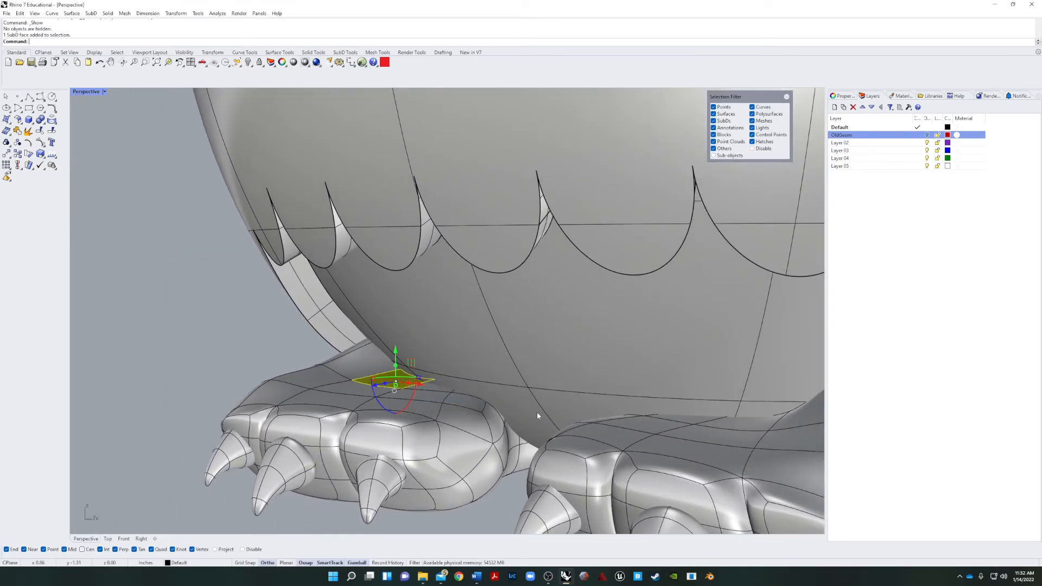
ctrl+shift+click(731, 431)
click(751, 446)
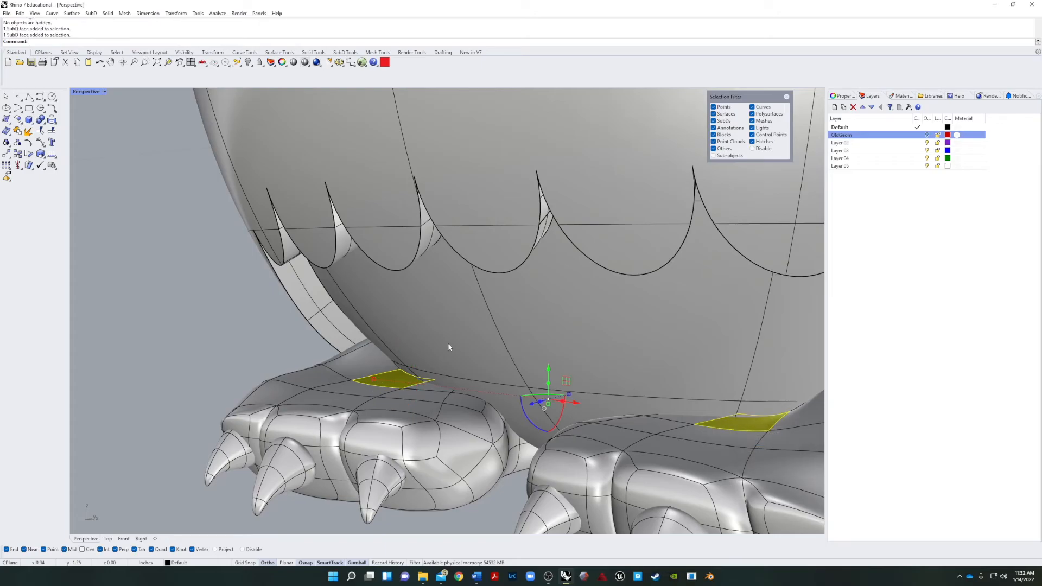
drag(551, 373, 577, 332)
key(Escape)
right_drag(575, 335, 320, 529)
scroll(369, 454, down, 10)
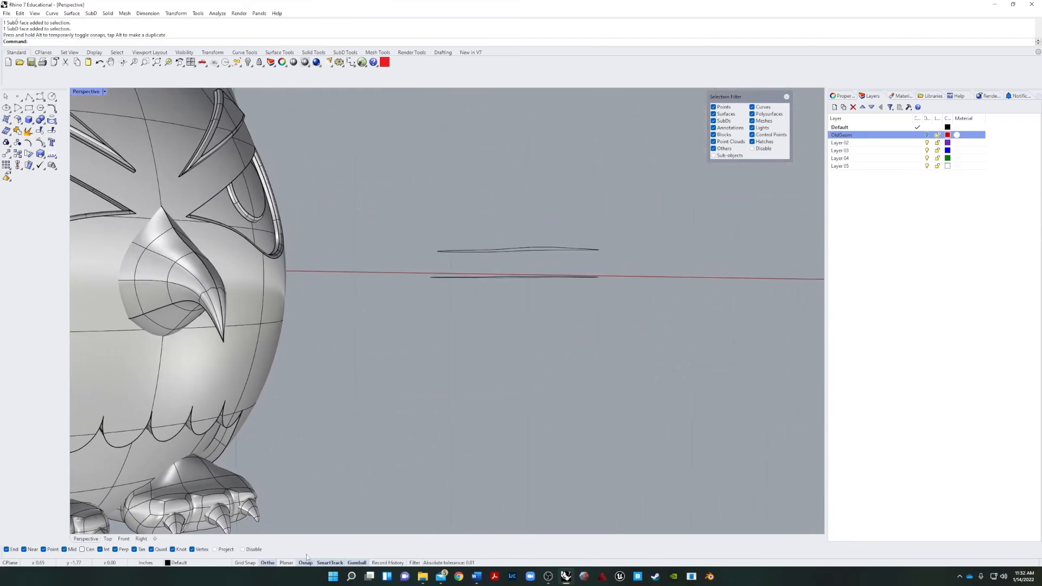
In the front view, widen one grouped foot horizontally and shift it toward the character's centreline.
click(124, 539)
right_drag(313, 438, 525, 479)
click(380, 390)
click(559, 395)
click(454, 401)
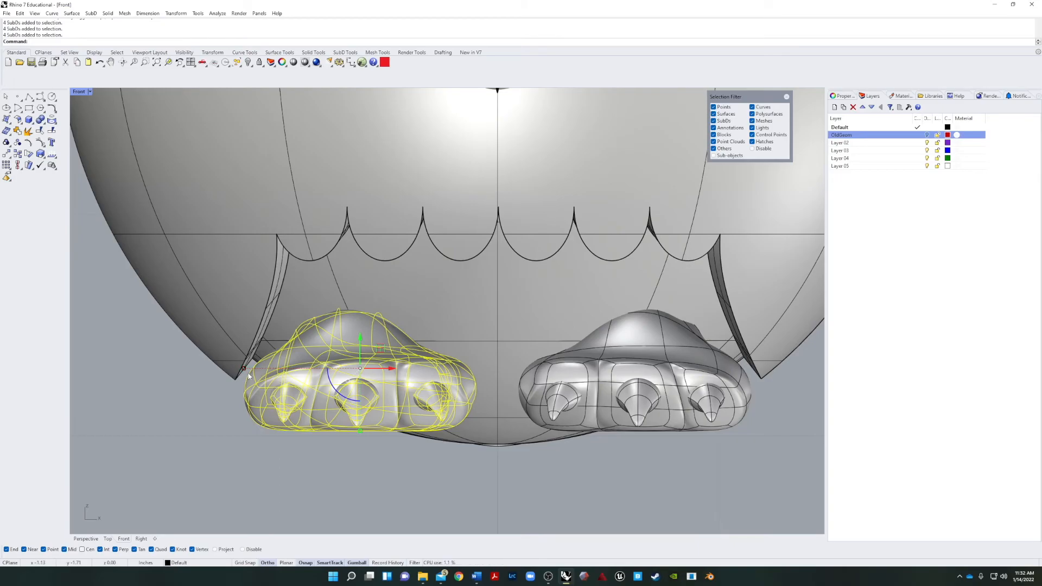
drag(244, 369, 229, 369)
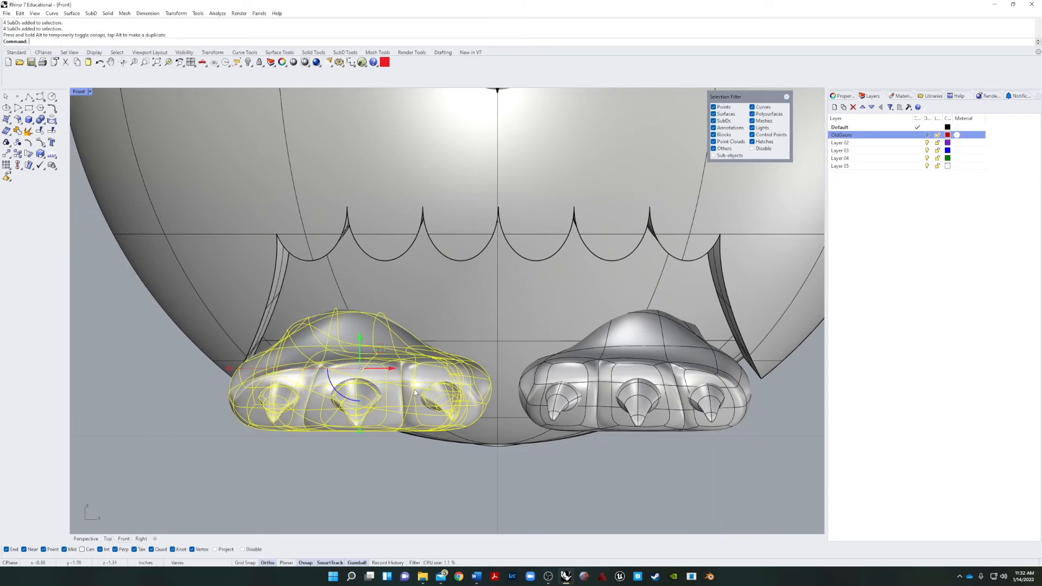
mouse_move(392, 369)
mouse_down()
mouse_move(421, 369)
mouse_move(372, 375)
mouse_up()
Delete the opposite foot that has not been widened, together with its claws.
click(506, 398)
click(537, 405)
key(Delete)
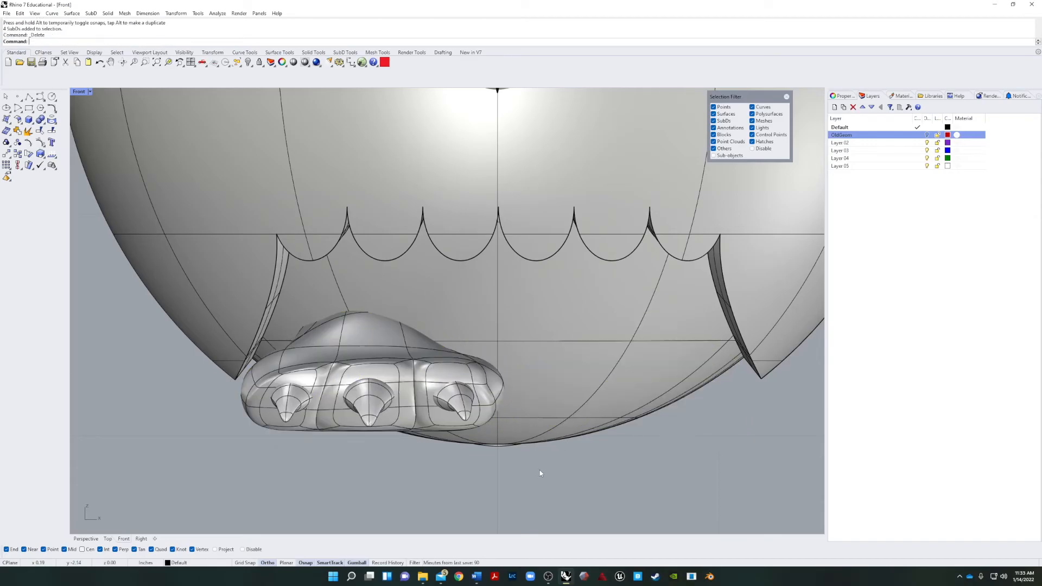
Mirror the widened foot and claws across the character's vertical centreline, keeping the original.
click(430, 401)
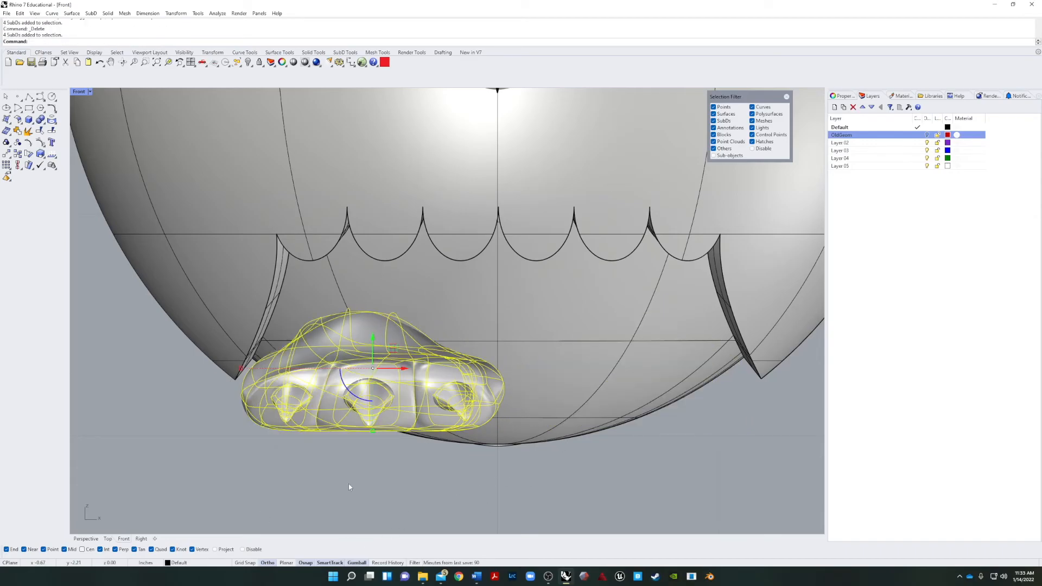
text(mirror)
key(Return)
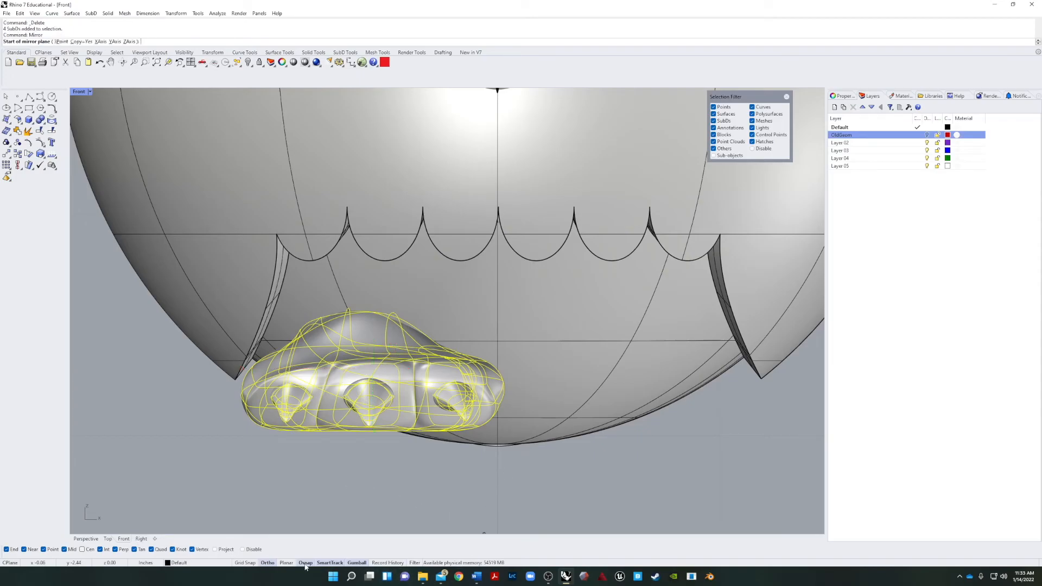
scroll(500, 496, down, 12)
click(501, 498)
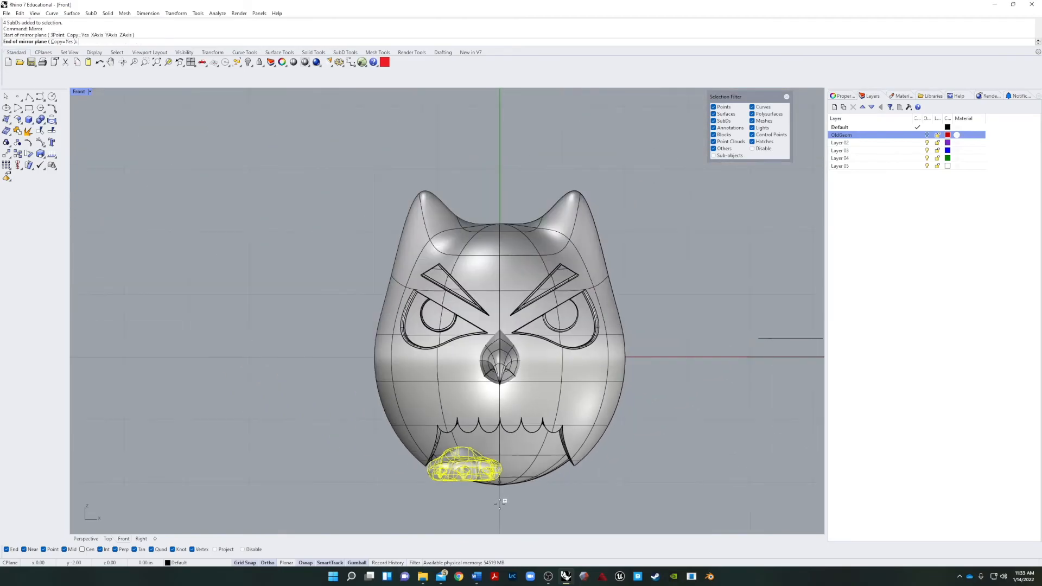
click(518, 156)
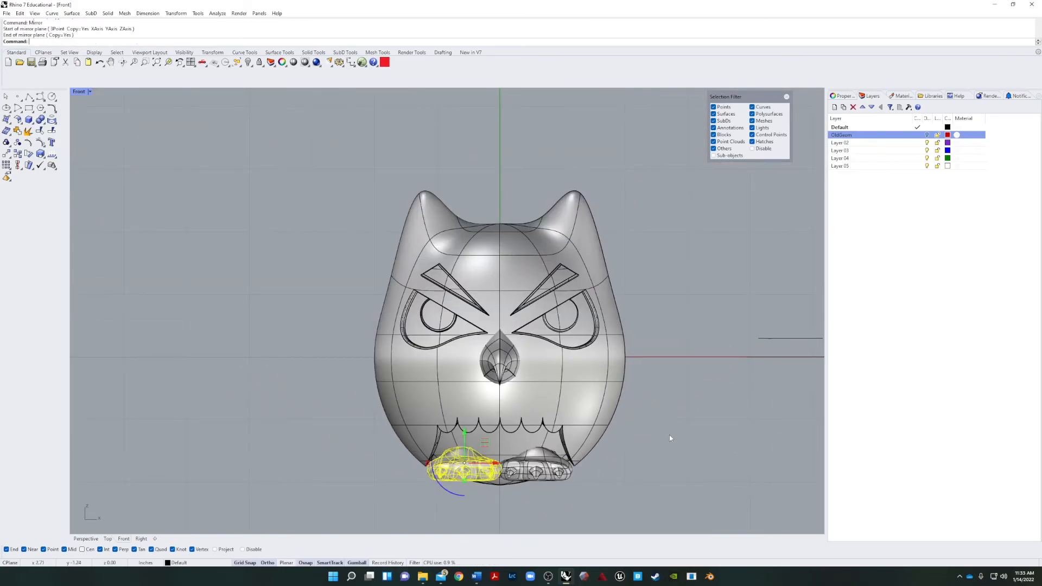
click(638, 500)
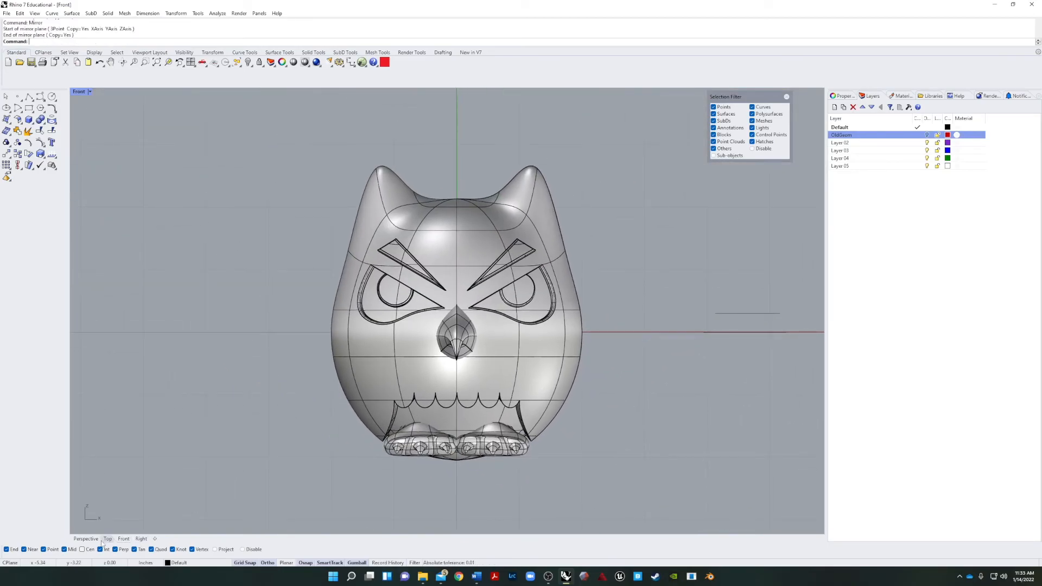
In the right view, draw a horizontal guide line along the feet's underside, running back past the body.
click(86, 539)
right_drag(429, 483, 358, 489)
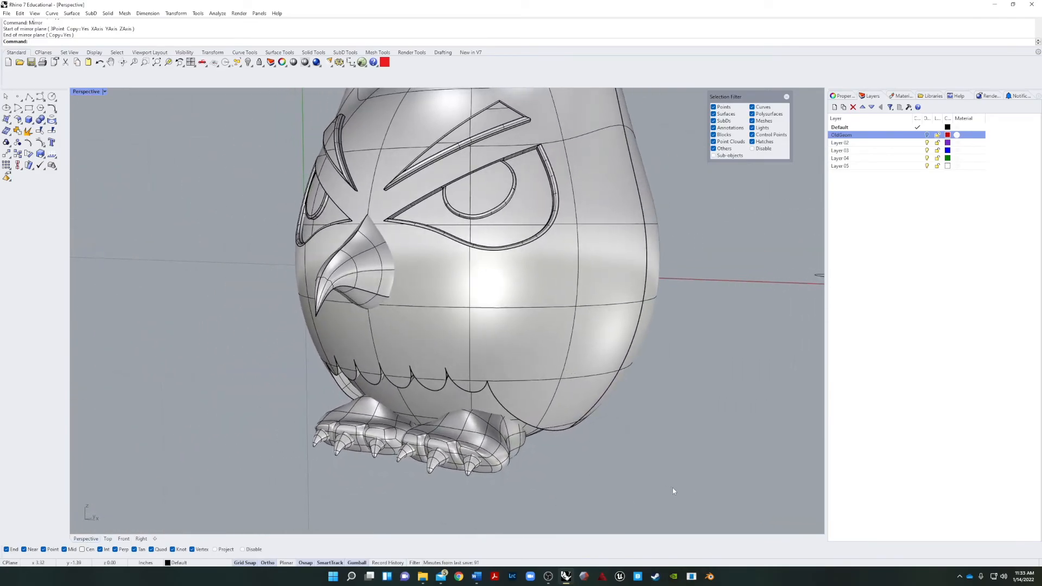
click(142, 539)
scroll(383, 474, down, 10)
scroll(402, 473, up, 4)
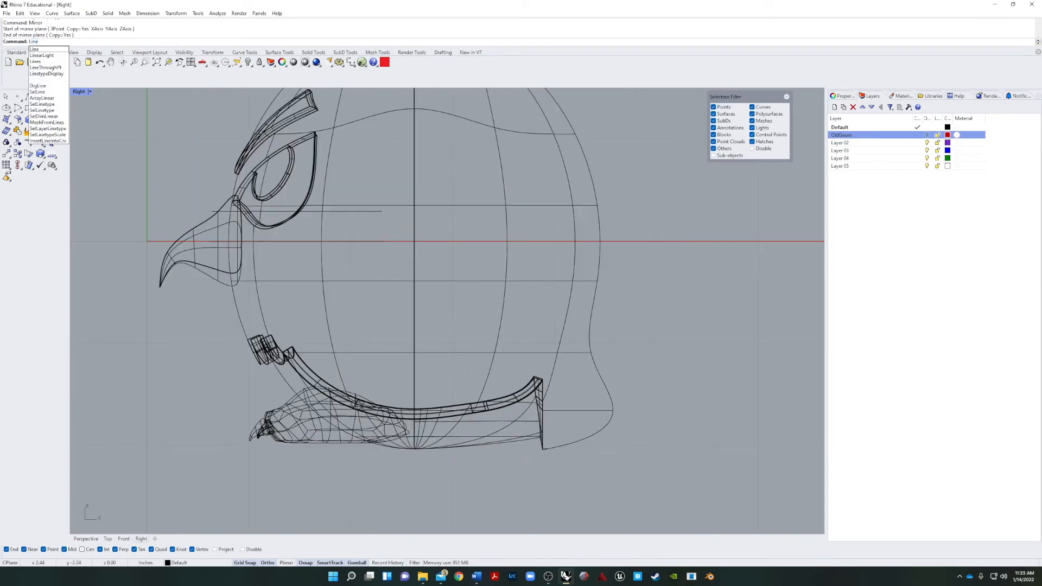
key(Return)
scroll(284, 454, up, 8)
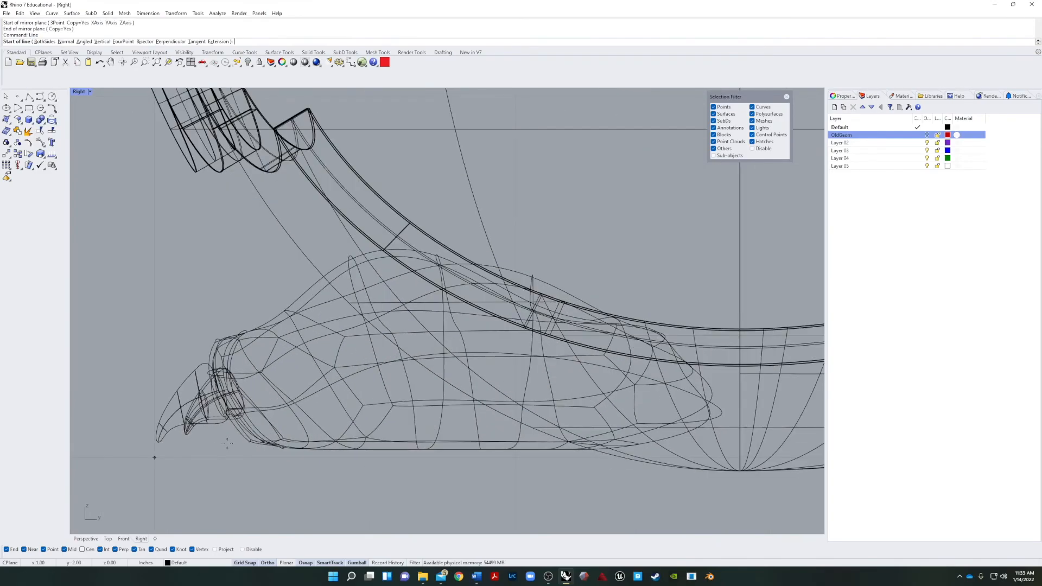
scroll(206, 450, up, 2)
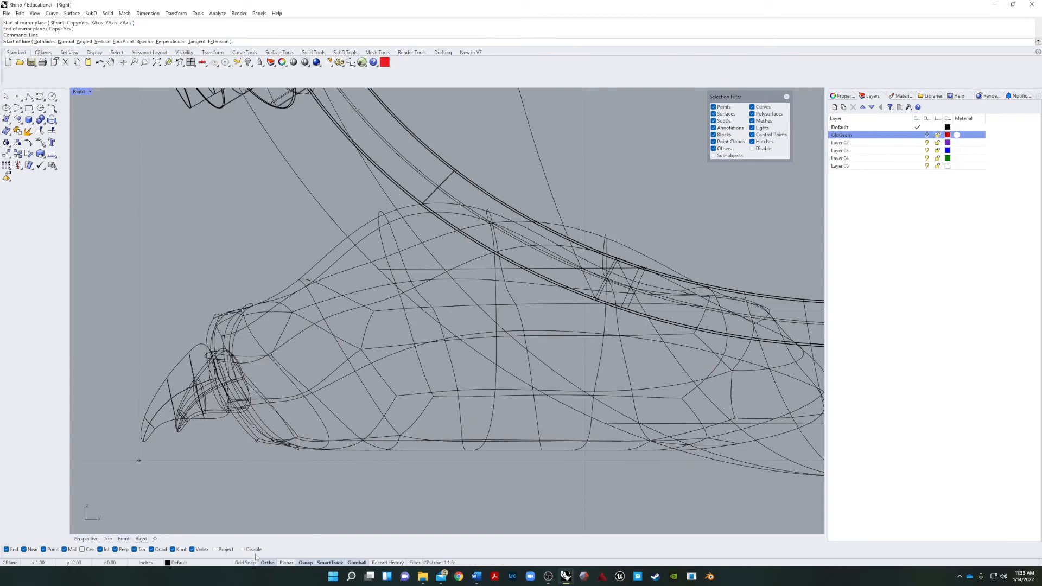
click(231, 439)
scroll(282, 450, down, 6)
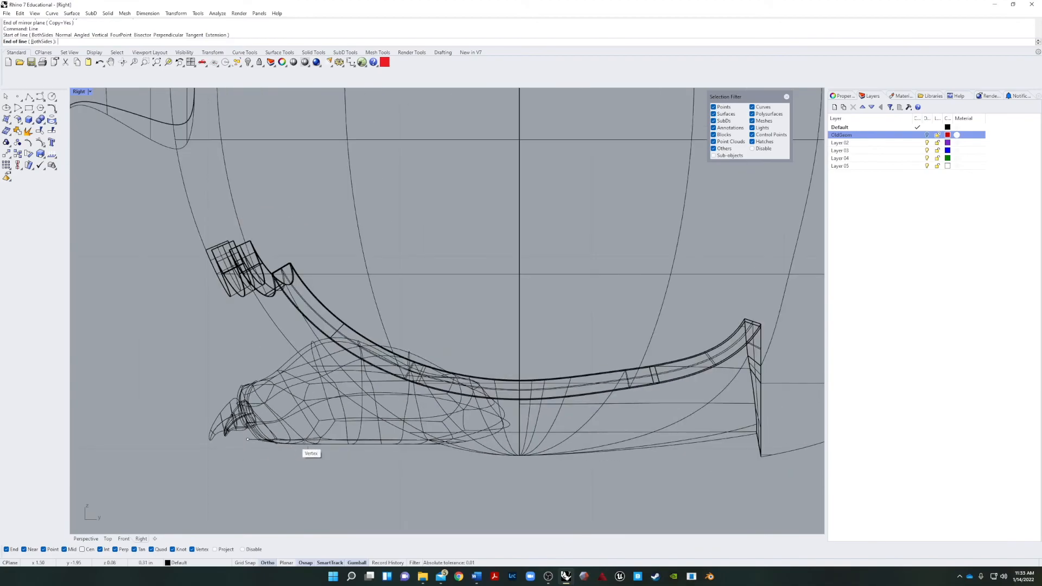
click(715, 451)
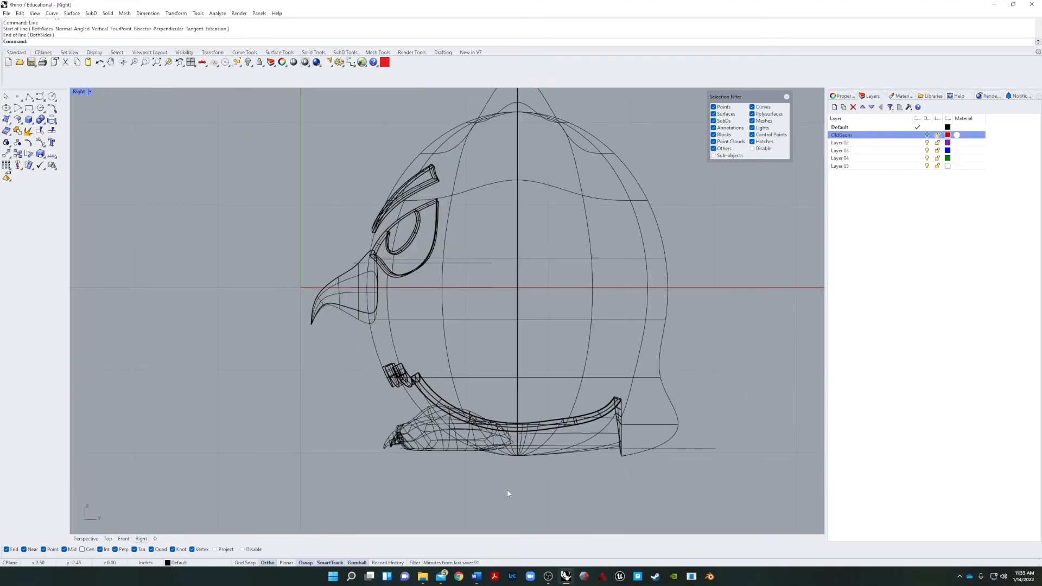
Extend the front end of the guide line forward past the claw tips.
scroll(405, 453, up, 5)
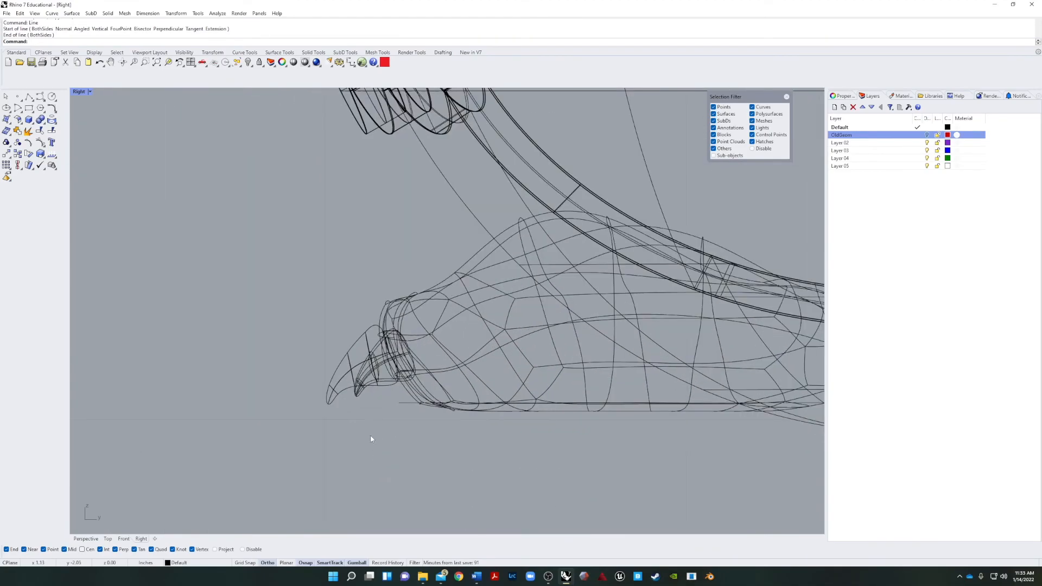
click(406, 402)
drag(399, 403, 273, 404)
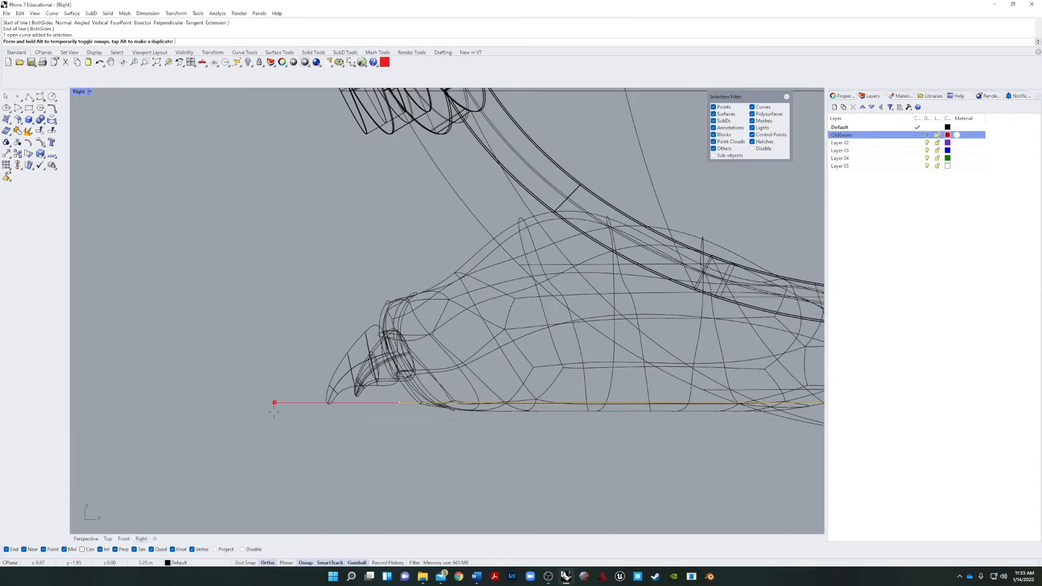
scroll(331, 406, up, 5)
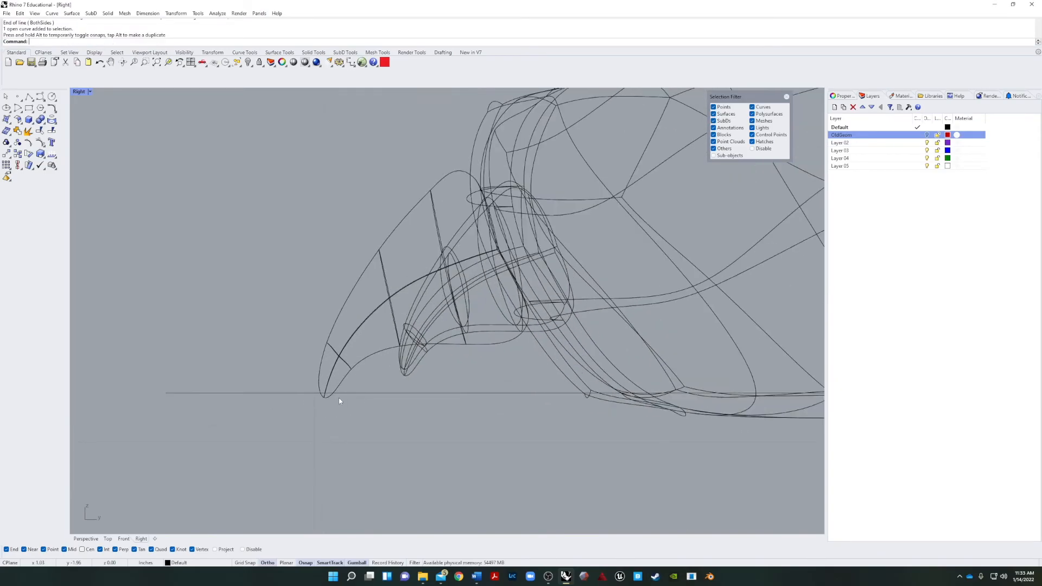
Ungroup both feet from their claws.
scroll(351, 438, down, 6)
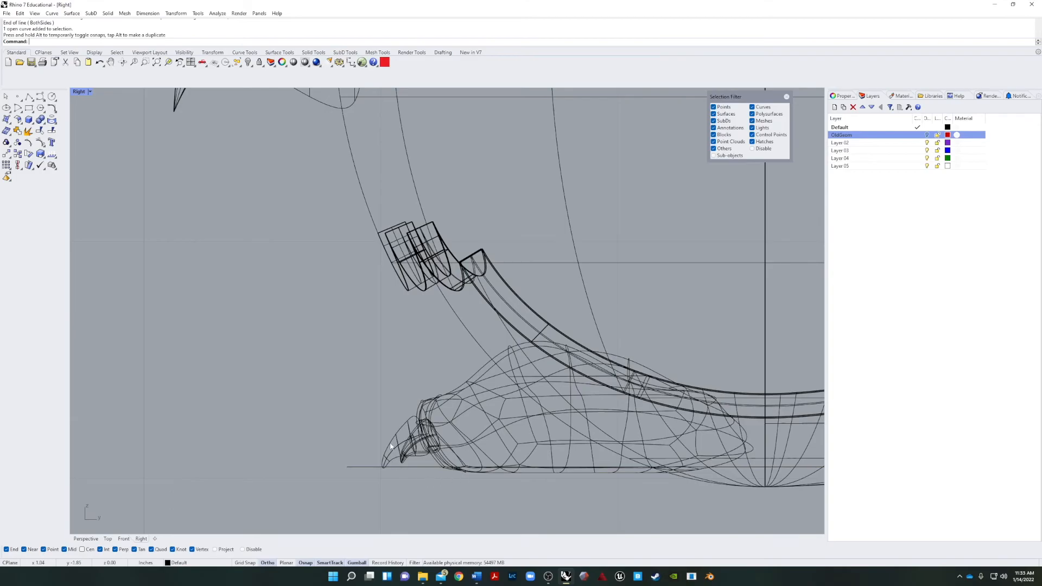
click(400, 448)
text(Ungroup)
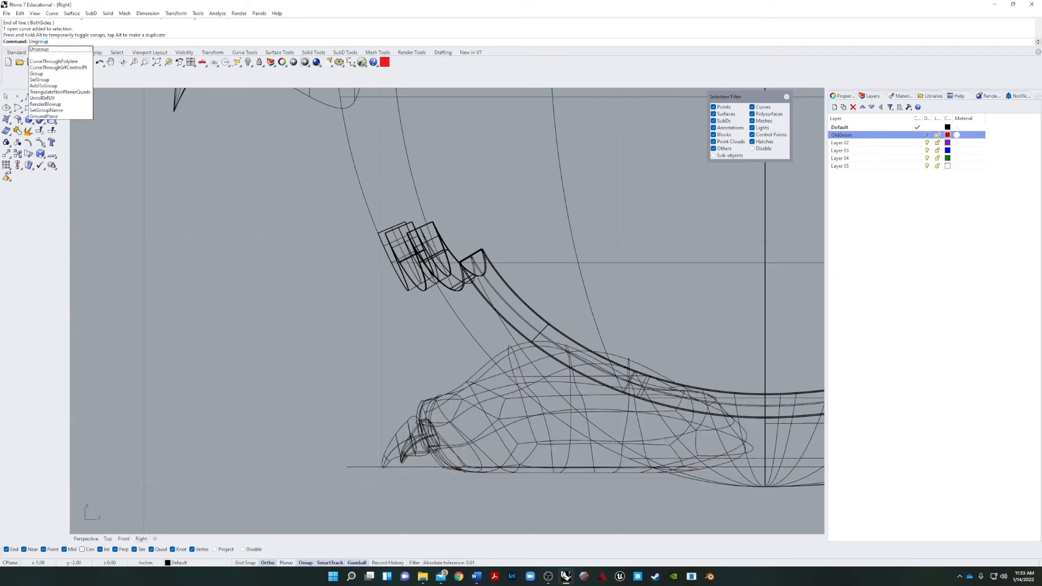
key(Return)
click(501, 409)
click(534, 433)
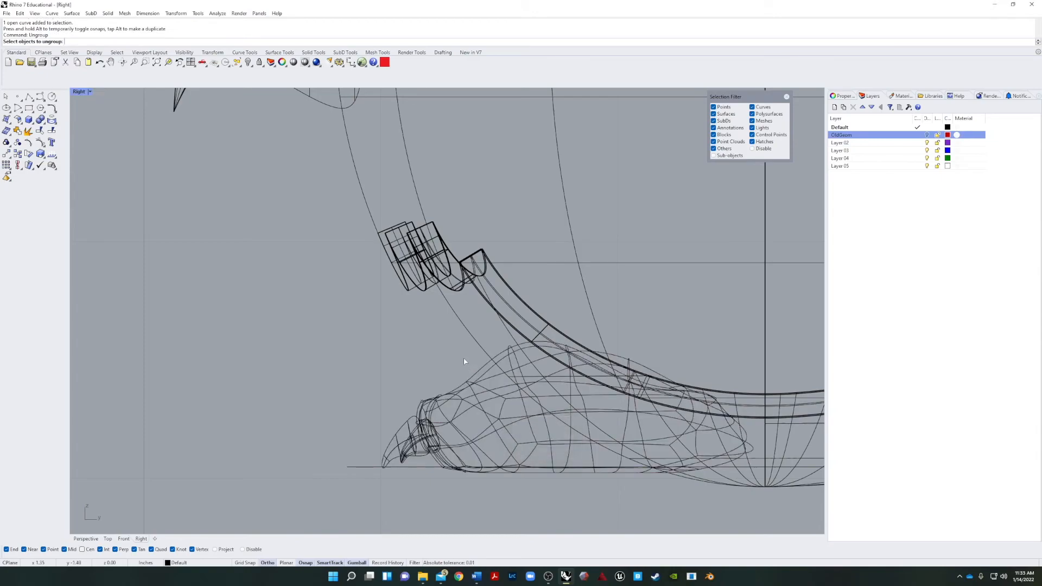
key(Return)
Raise the middle claws of both feet above the guide line and fit them against the toes, with object snaps disabled.
click(404, 446)
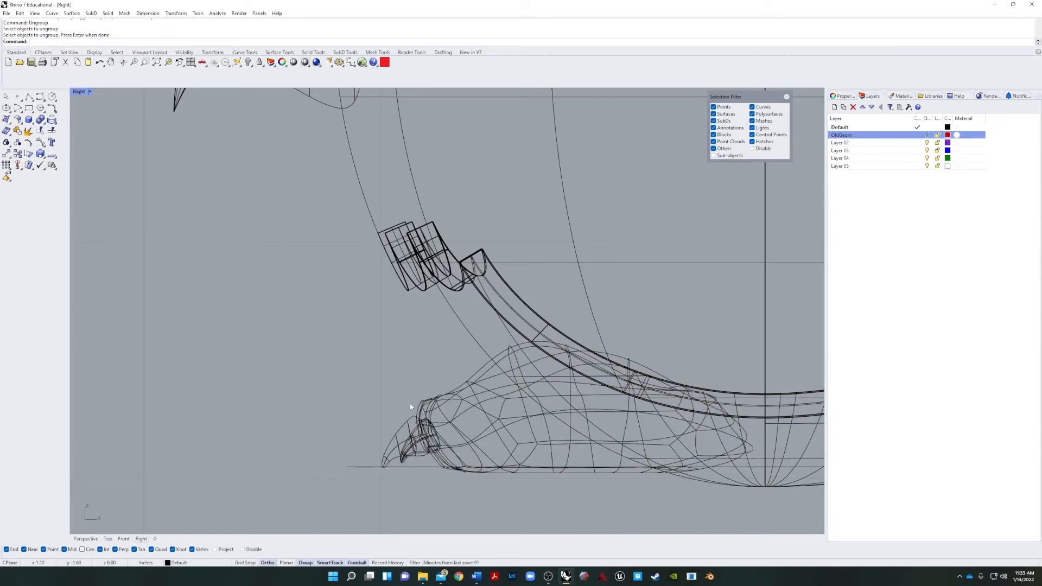
drag(394, 437, 386, 429)
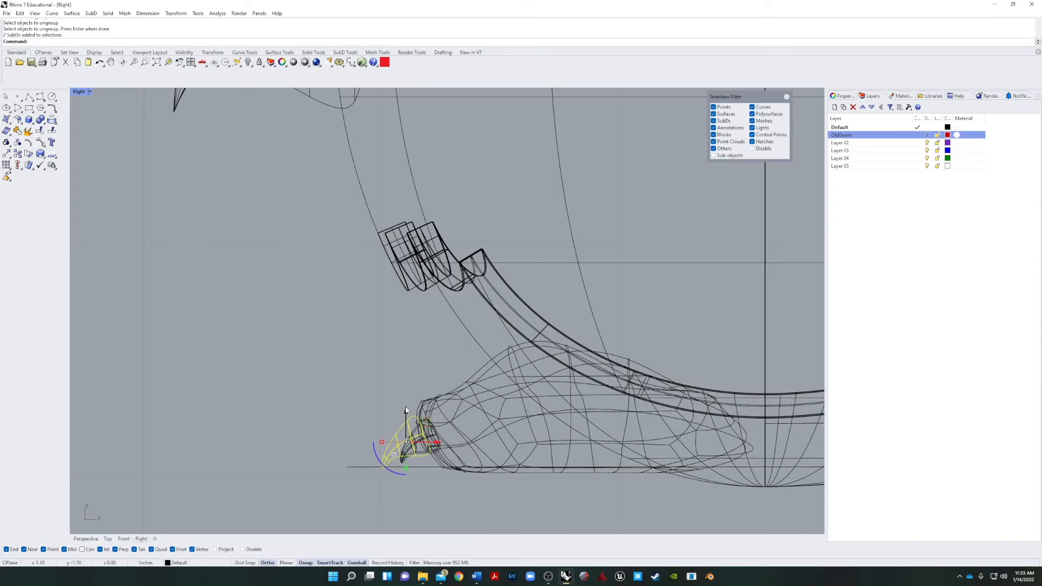
drag(425, 409, 424, 435)
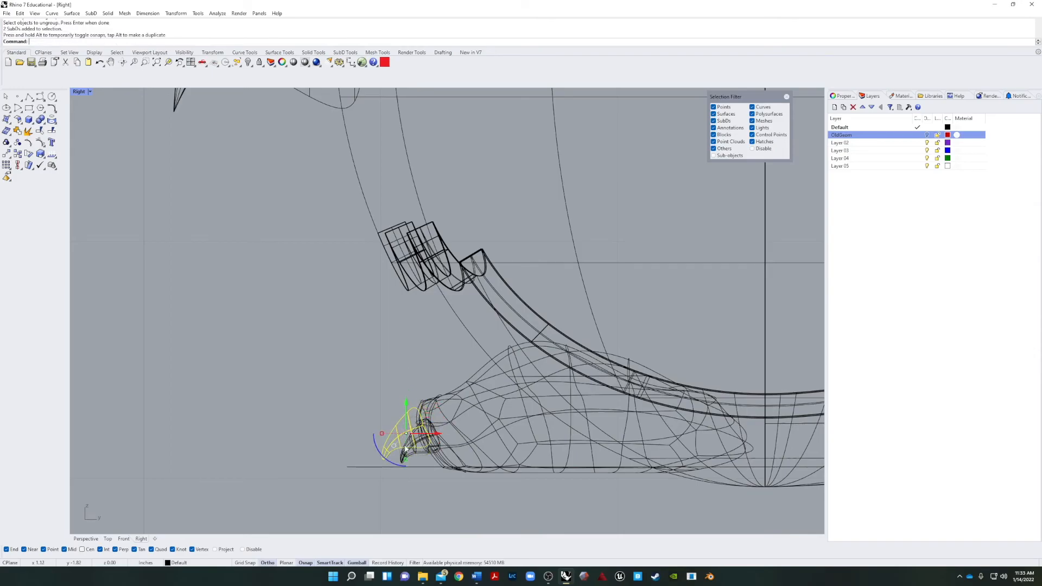
scroll(399, 459, up, 3)
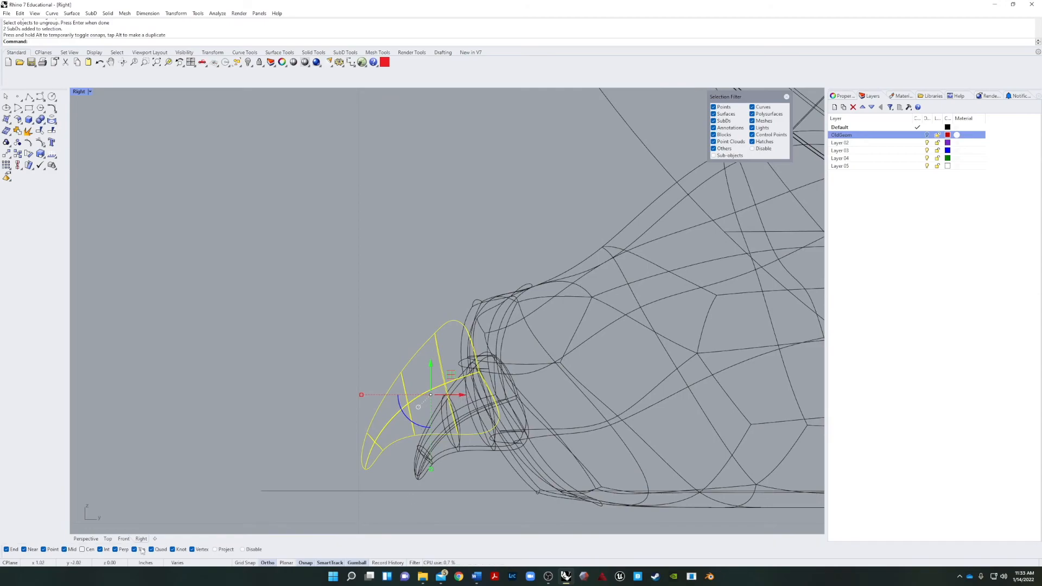
click(246, 551)
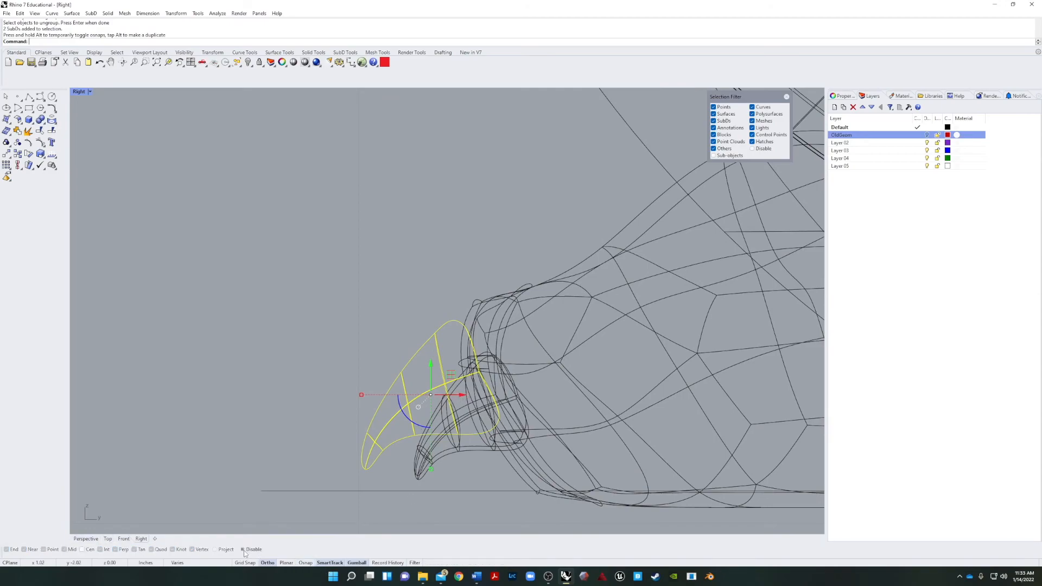
drag(430, 366, 486, 385)
click(307, 468)
scroll(307, 468, down, 6)
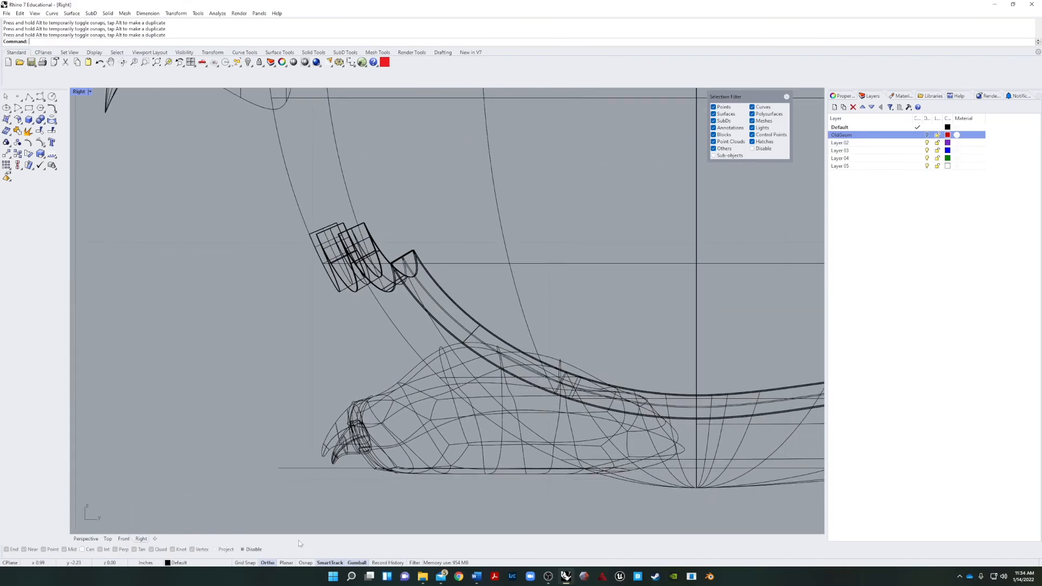
click(85, 539)
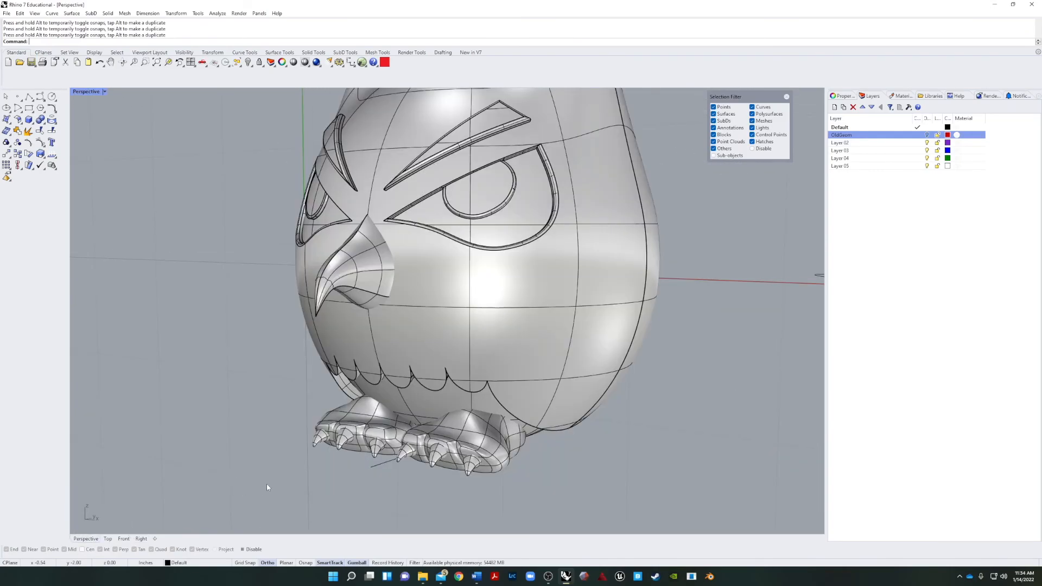
right_drag(266, 484, 320, 485)
scroll(359, 433, up, 6)
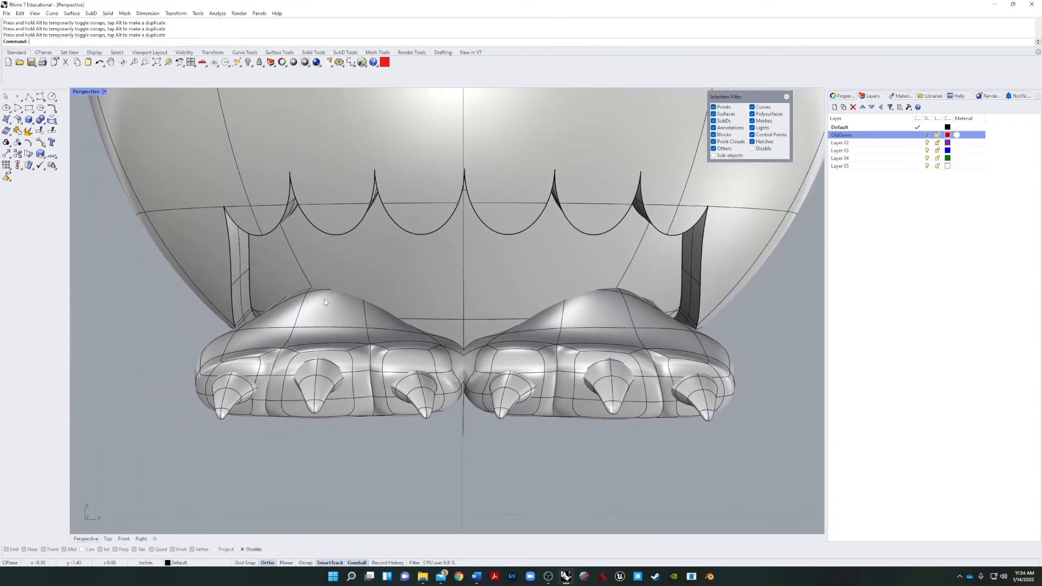
Lower the top vertices of both SubD feet together to flatten the peaks of the insteps.
ctrl+shift+click(321, 304)
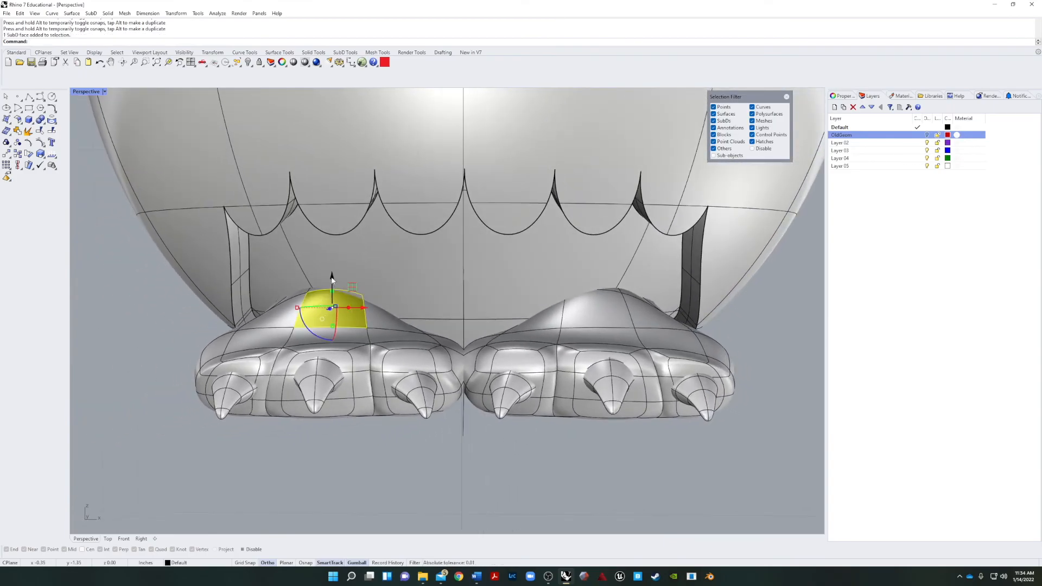
key(Escape)
ctrl+shift+click(307, 293)
ctrl+shift+click(621, 293)
drag(464, 263, 482, 307)
key(Escape)
right_drag(448, 323, 668, 407)
scroll(672, 404, down, 11)
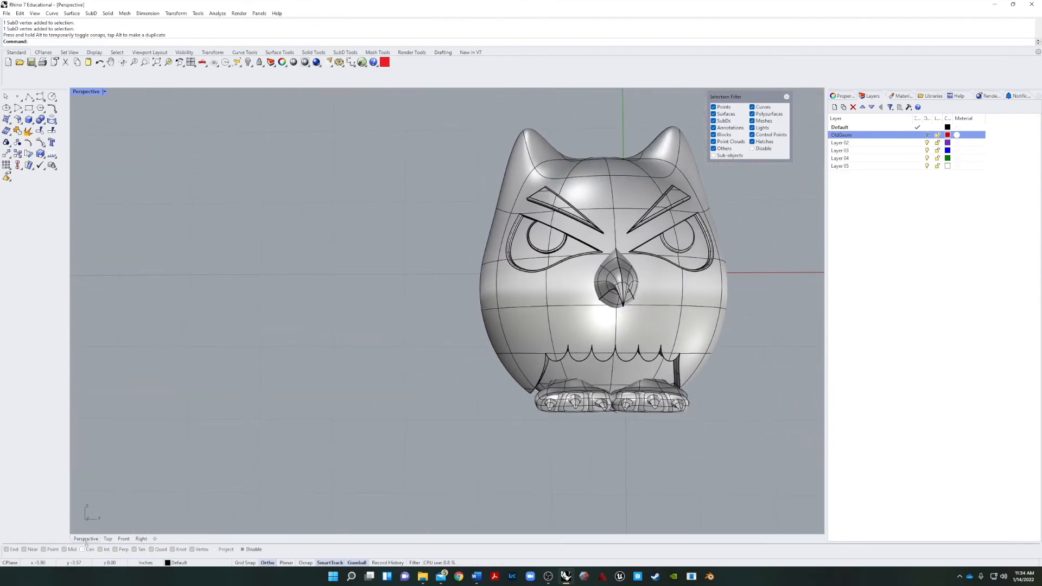
click(141, 539)
scroll(386, 499, down, 3)
scroll(400, 486, up, 2)
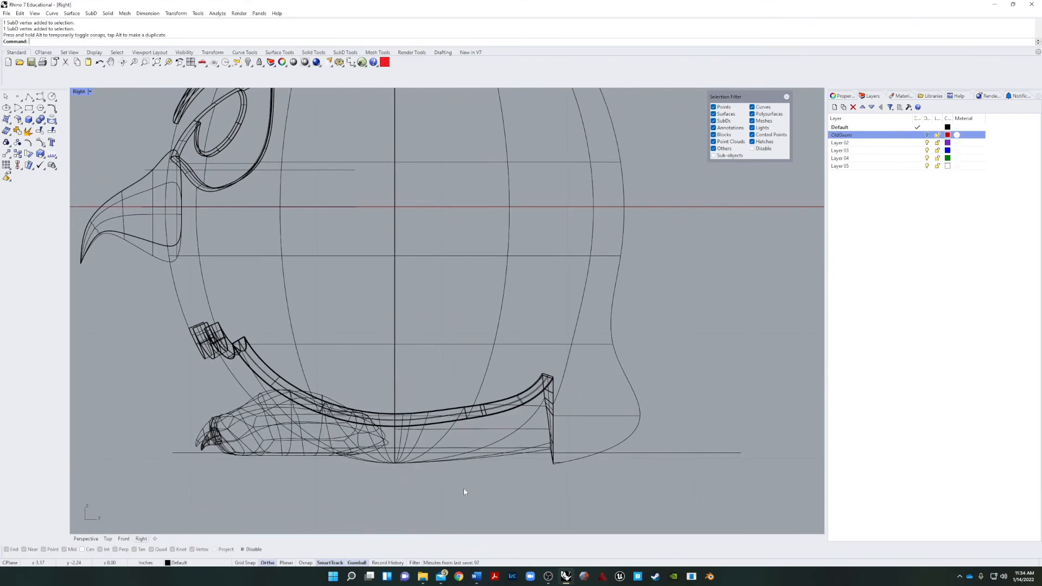
key(Return)
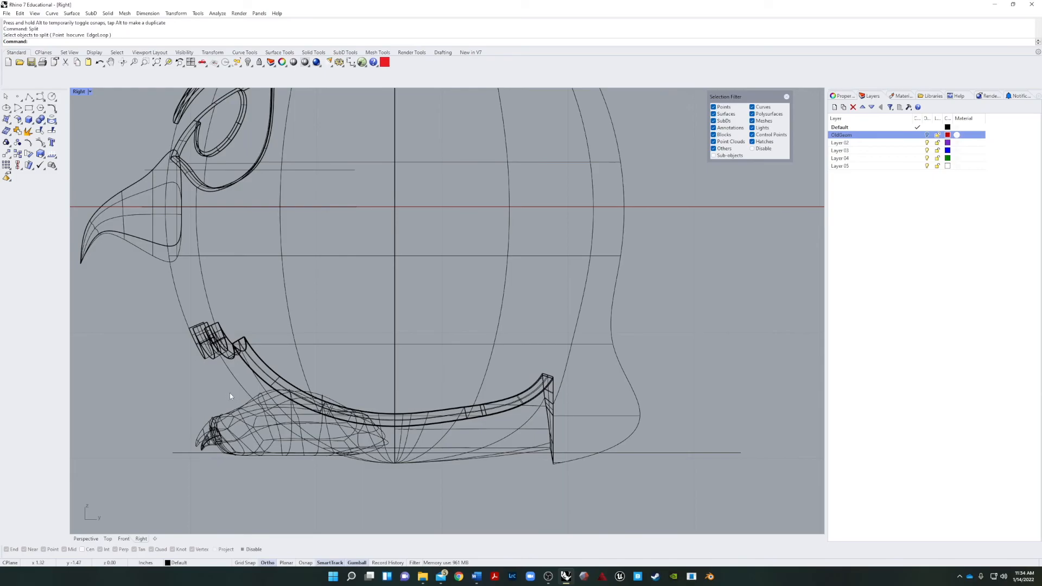
drag(175, 432, 177, 439)
In the perspective view, Boolean union the body, beak, feet and claws.
click(85, 539)
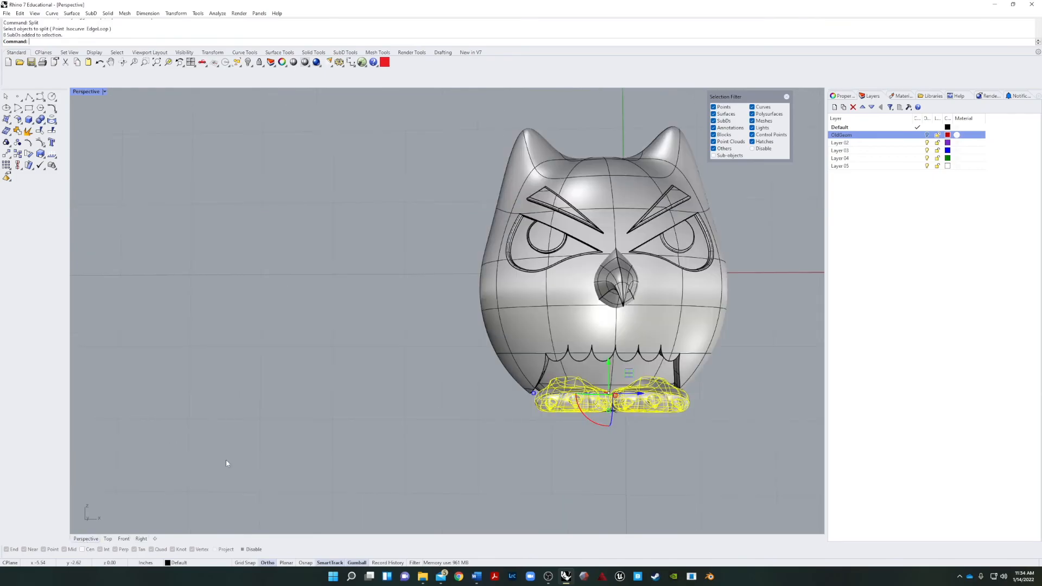
scroll(548, 421, down, 3)
drag(674, 477, 372, 186)
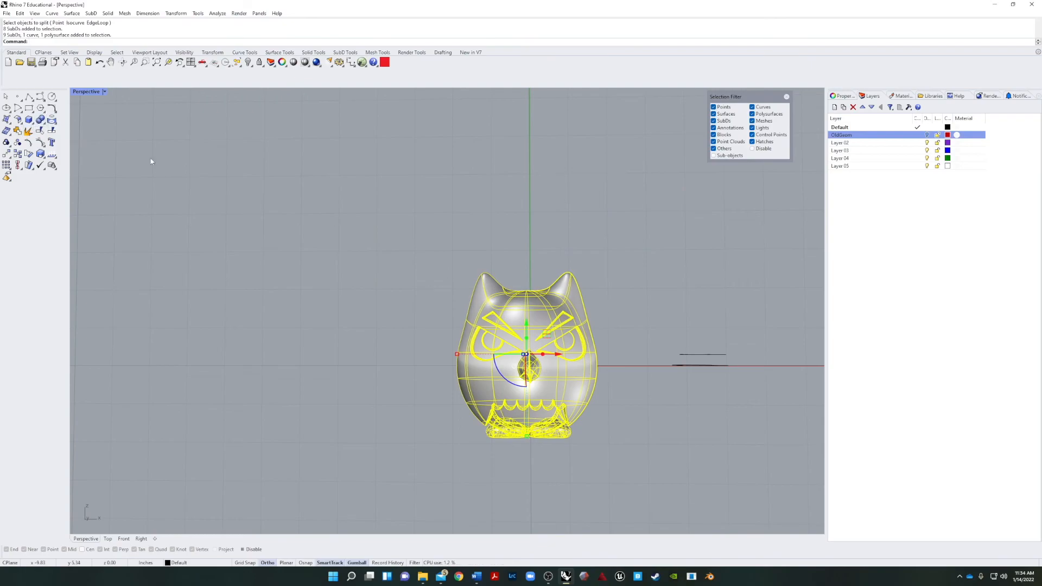
click(40, 120)
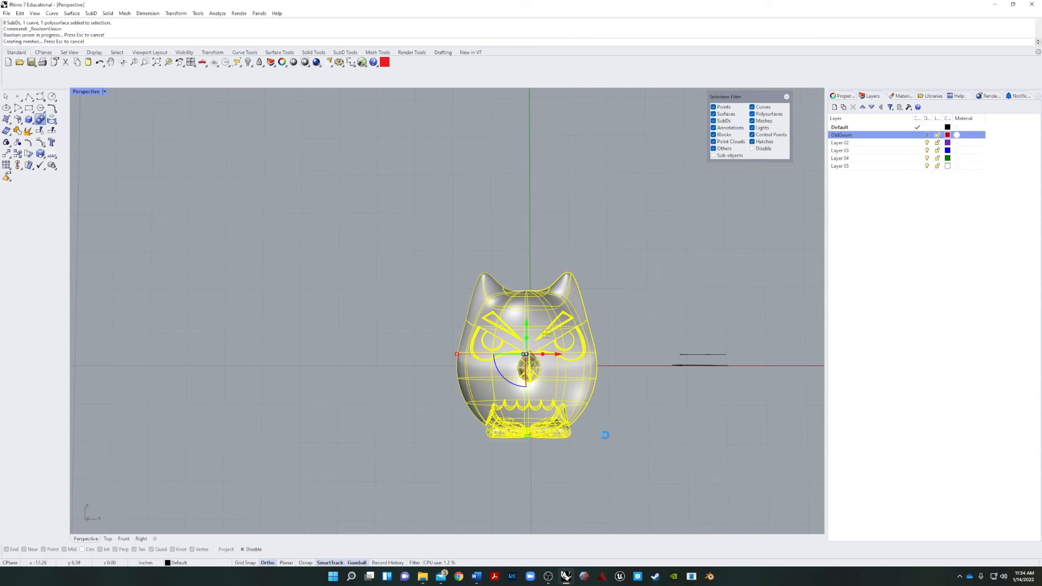
Delete the united character as a test of what is joined, and undo the deletion.
right_drag(581, 431, 545, 436)
click(597, 401)
key(Delete)
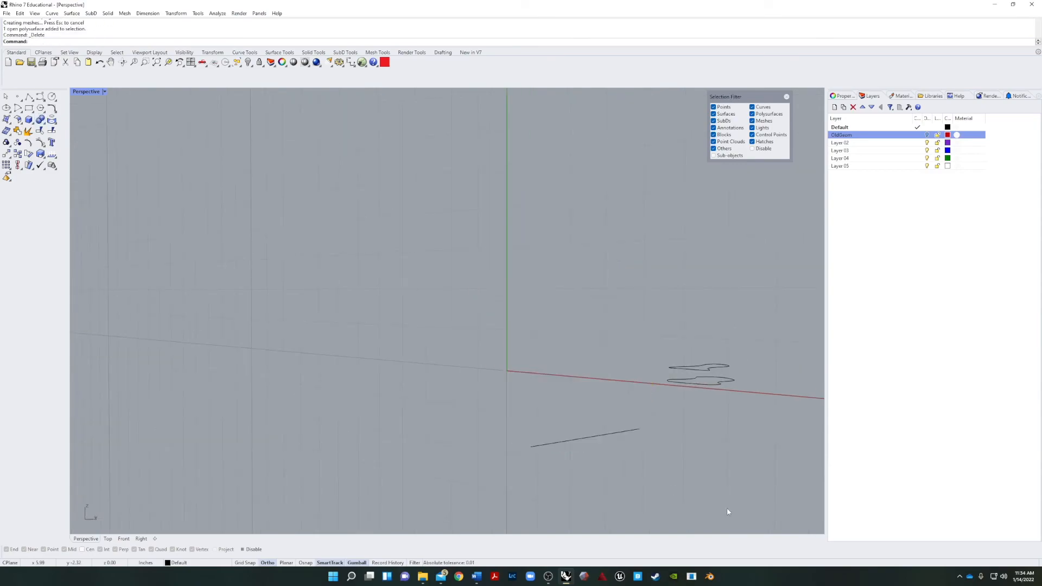
key(ctrl+z)
click(728, 512)
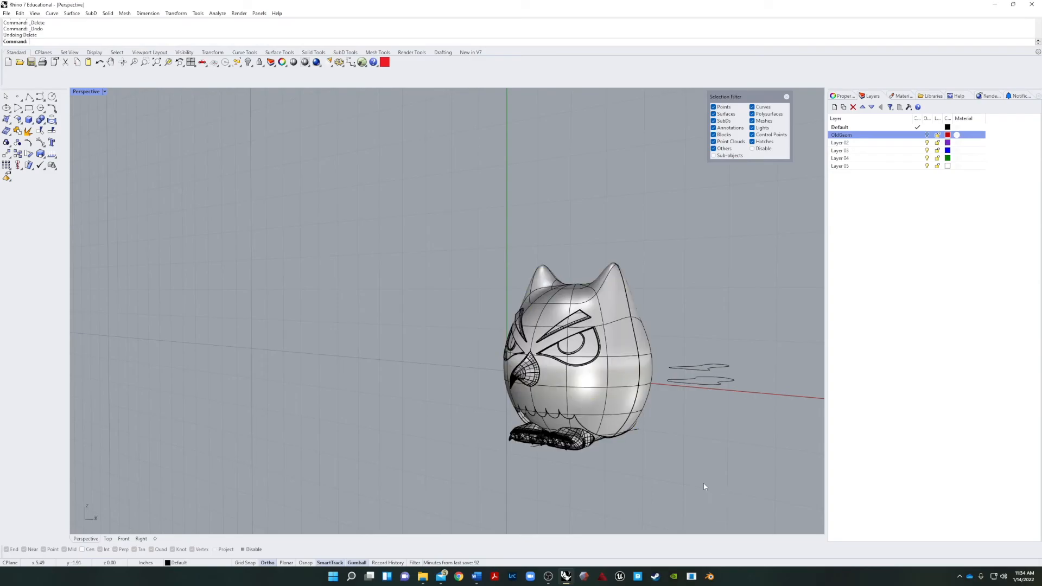
In the right view, split the united character with the horizontal guide line under the feet.
scroll(689, 477, up, 5)
click(141, 539)
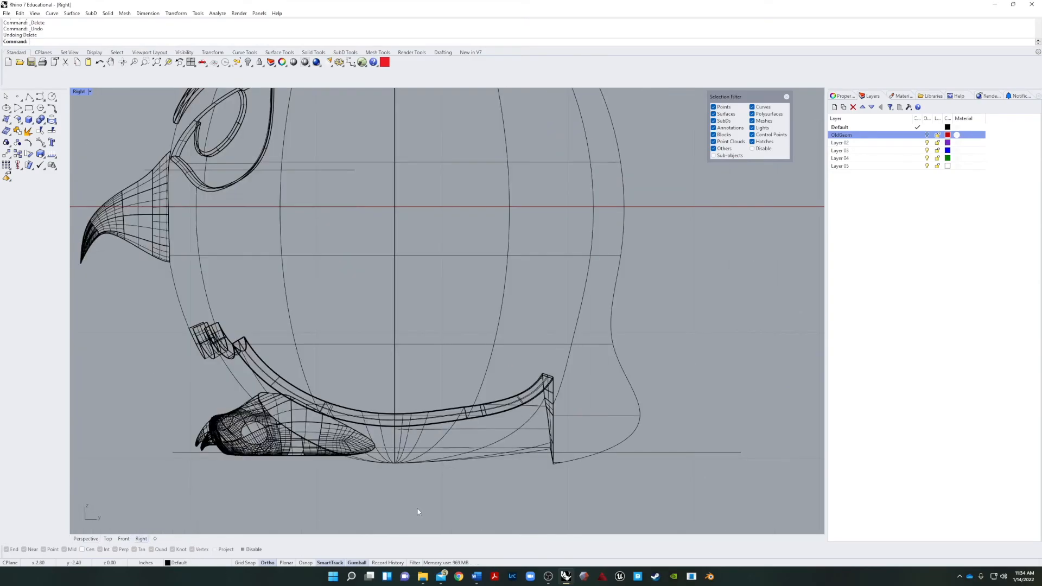
right_drag(418, 509, 391, 518)
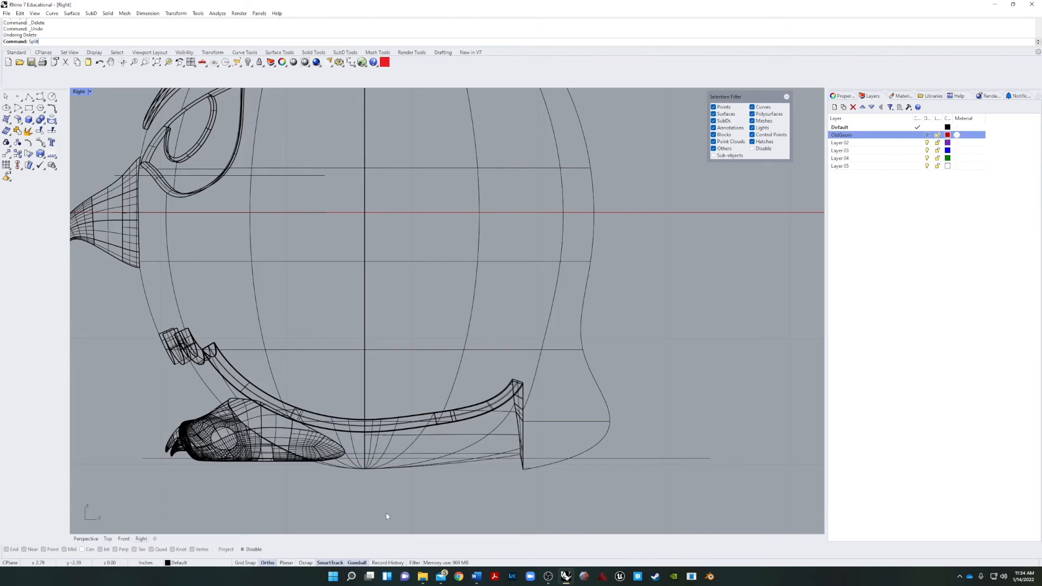
key(Return)
scroll(476, 486, up, 2)
key(ctrl+a)
key(Return)
click(649, 447)
key(Return)
Delete the split-off pieces of the body and feet below the guide line.
click(562, 460)
key(Delete)
click(428, 456)
key(Delete)
In the perspective view, cap the cut openings on the underside of the feet and body.
click(86, 539)
right_drag(283, 480, 388, 198)
click(387, 209)
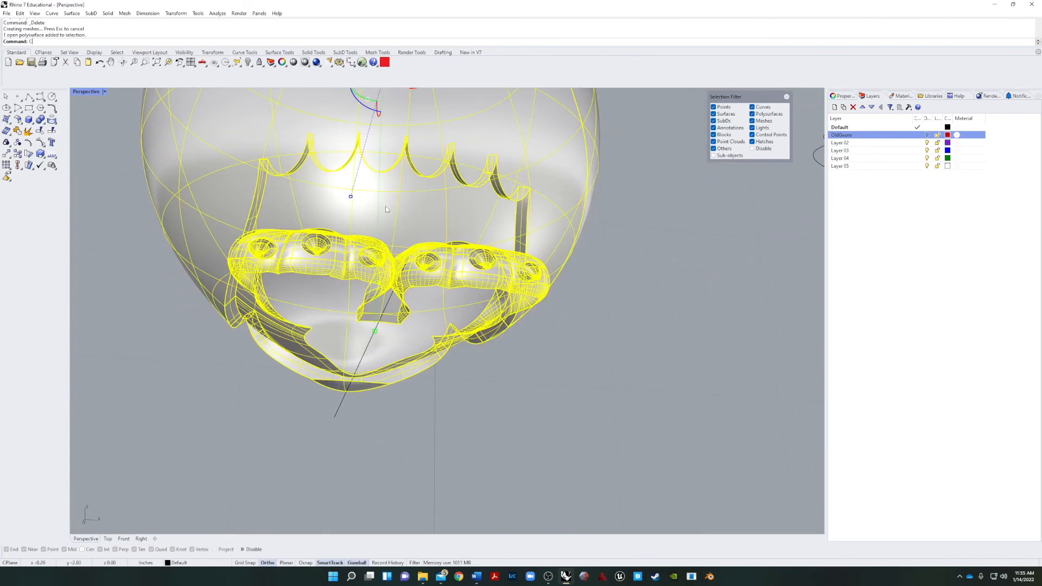
key(Return)
Delete the leftover stray surfaces and the two construction curves lying beside the character.
right_drag(666, 507, 583, 429)
scroll(583, 428, down, 8)
scroll(573, 425, up, 5)
scroll(532, 437, down, 5)
drag(420, 490, 793, 288)
key(Delete)
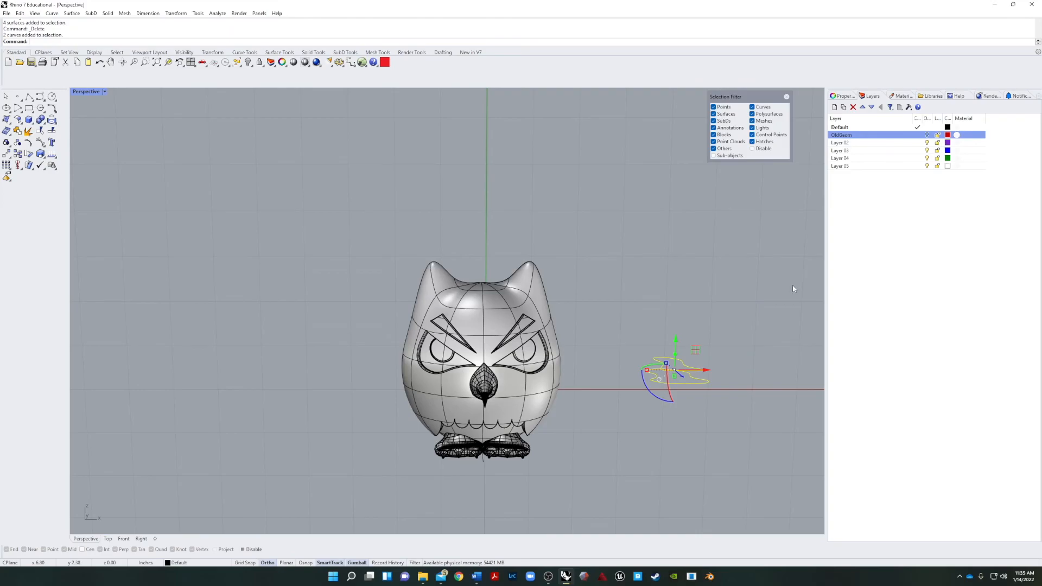
key(Delete)
Delete the guide line beneath the character's feet.
right_drag(717, 348, 542, 399)
scroll(460, 439, up, 9)
right_drag(460, 436, 595, 455)
click(594, 451)
key(Delete)
Set the perspective view's display mode to Rendered with the whole character framed.
right_drag(564, 519, 558, 467)
scroll(575, 473, down, 6)
scroll(587, 460, up, 5)
scroll(558, 467, down, 2)
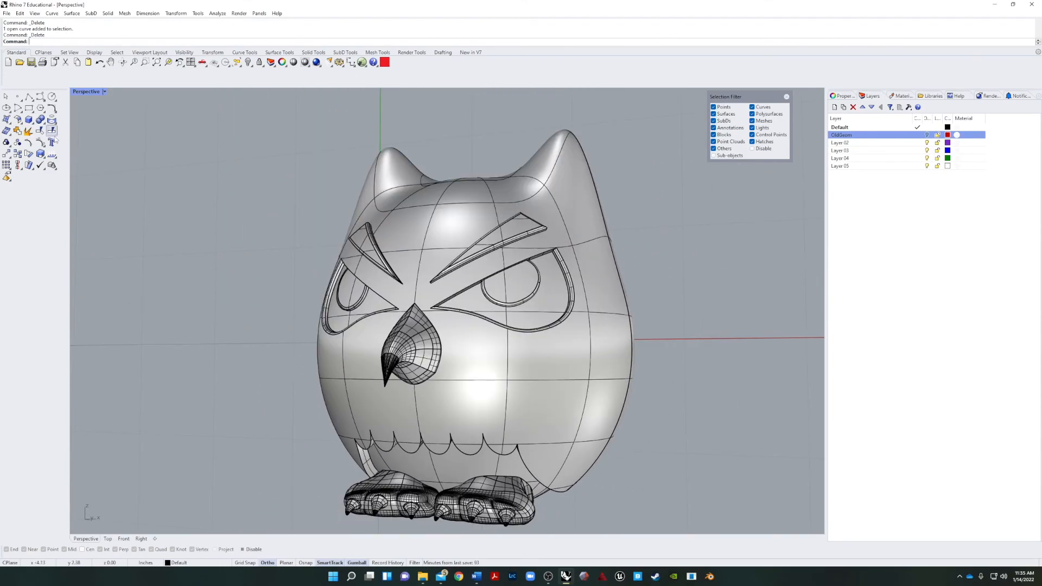
click(104, 91)
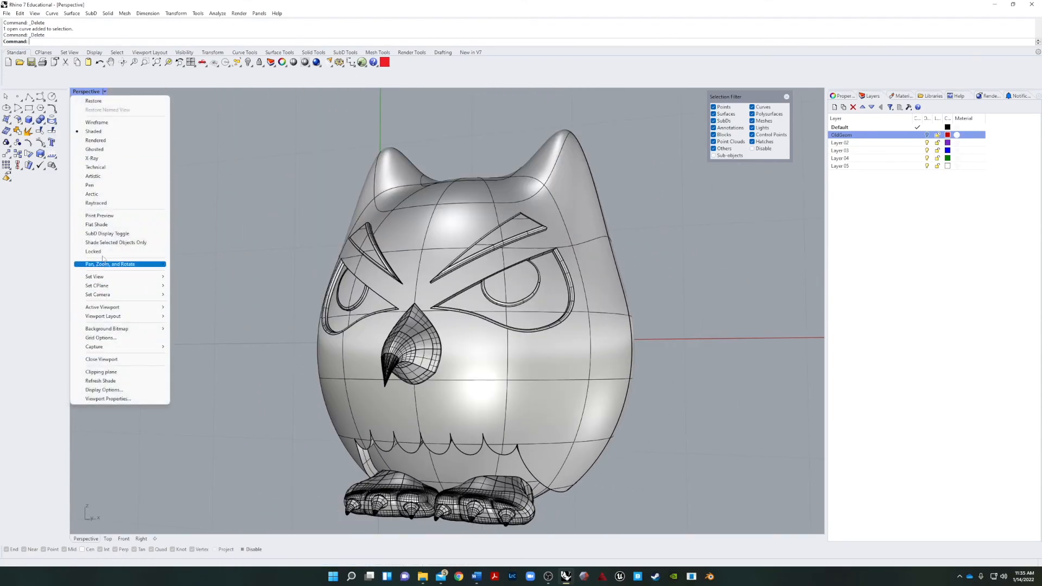
click(107, 141)
Examine the recessed eye beside the beak up close and explode the character polysurface into separate surfaces.
mouse_move(160, 329)
right_down()
mouse_move(279, 338)
mouse_move(319, 323)
mouse_move(124, 347)
mouse_move(128, 319)
mouse_move(176, 318)
mouse_move(204, 268)
mouse_move(142, 360)
mouse_move(174, 332)
right_up()
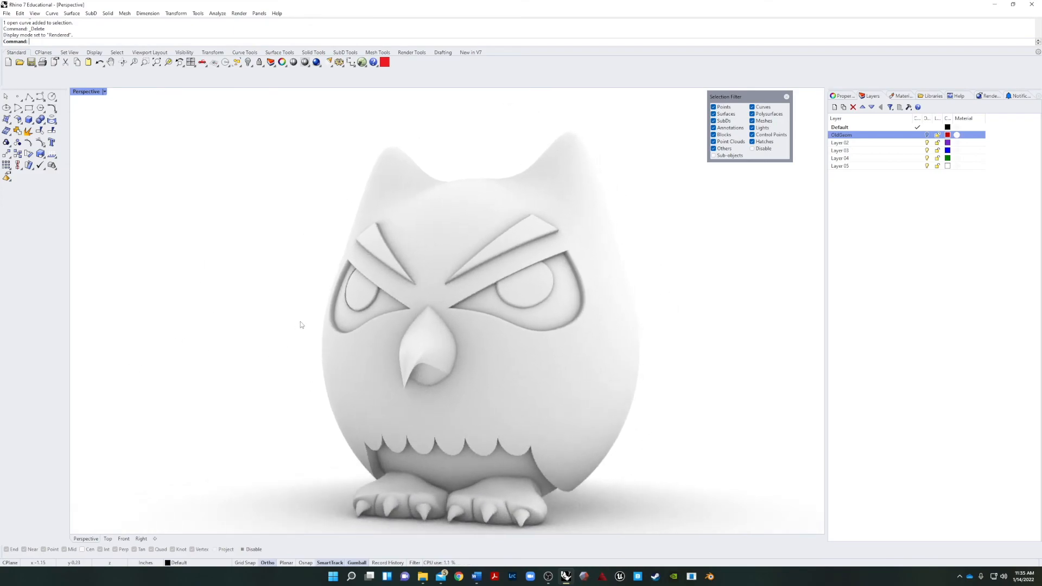
scroll(297, 328, up, 10)
right_drag(375, 356, 338, 344)
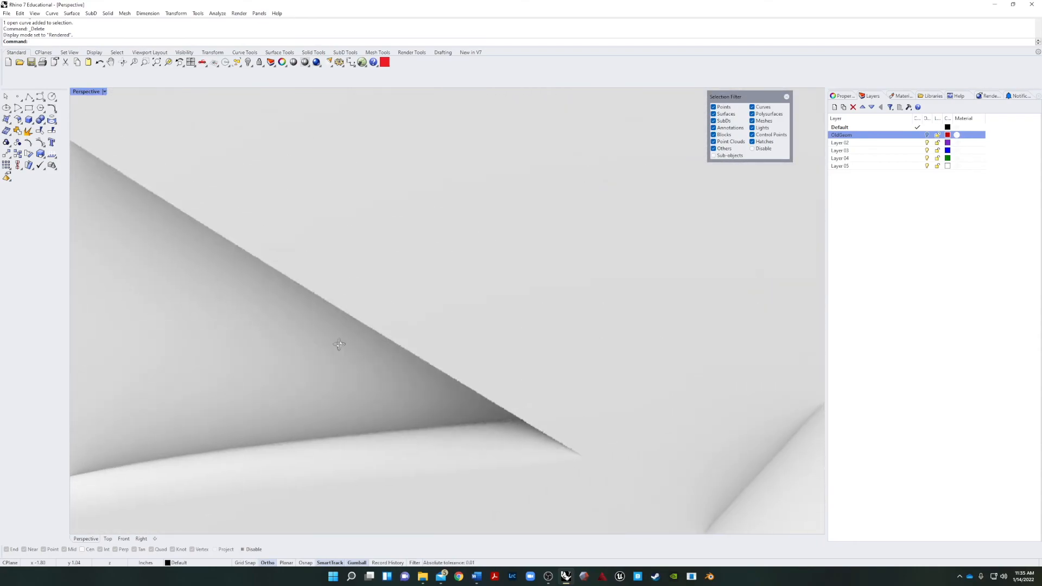
scroll(338, 344, down, 4)
scroll(275, 305, up, 4)
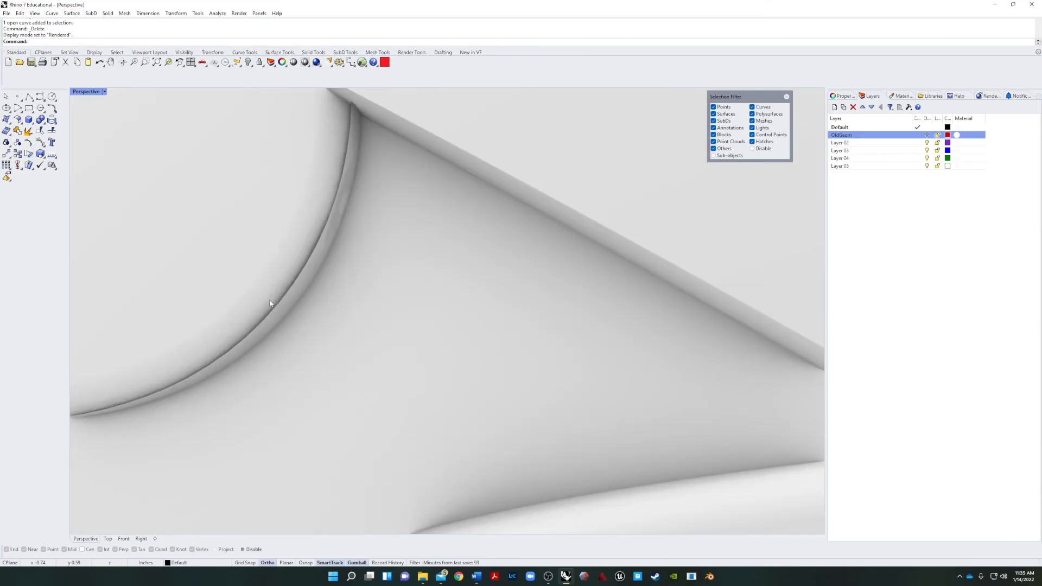
click(270, 304)
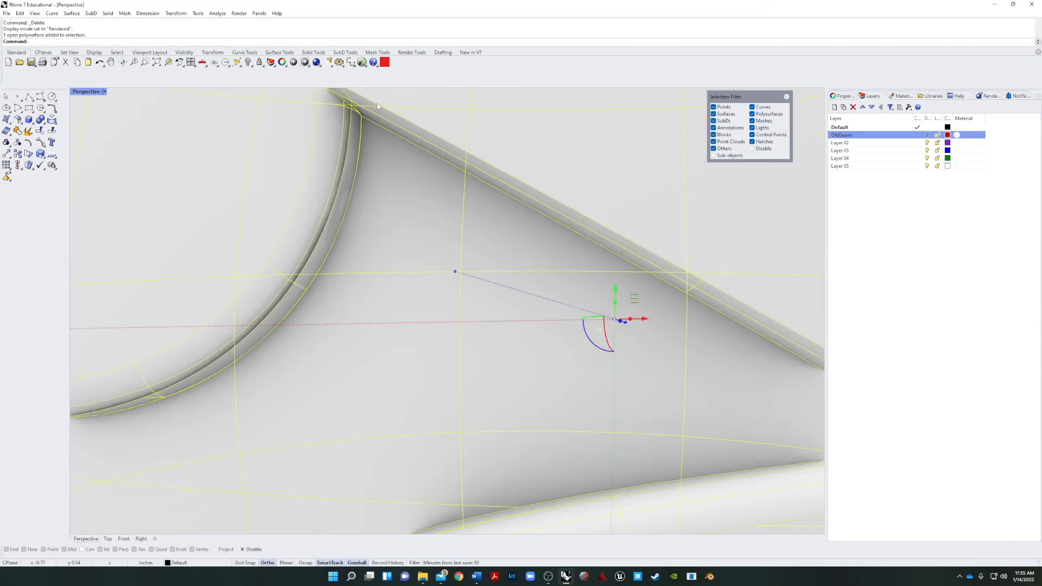
key(Escape)
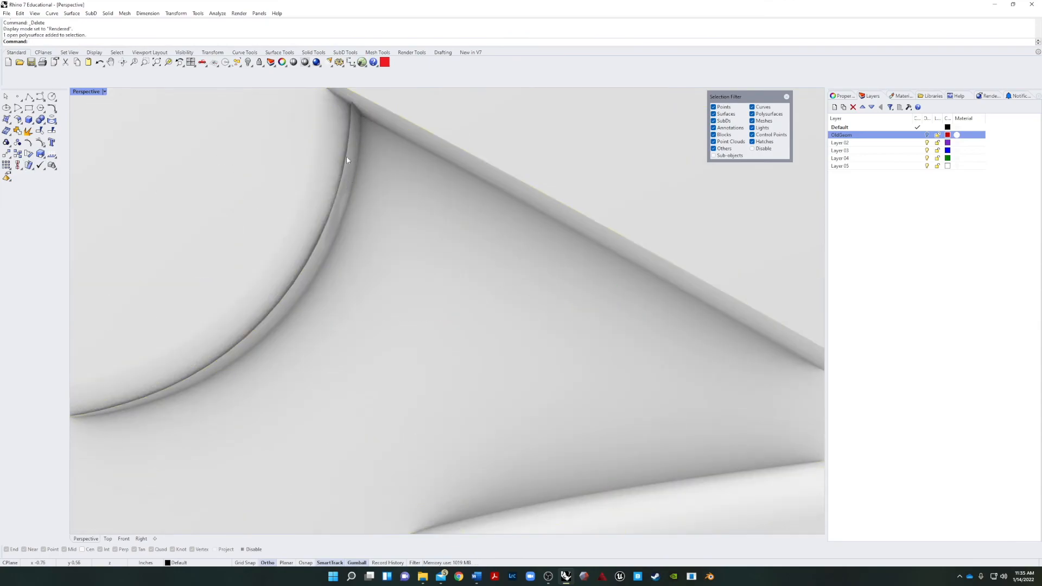
click(347, 164)
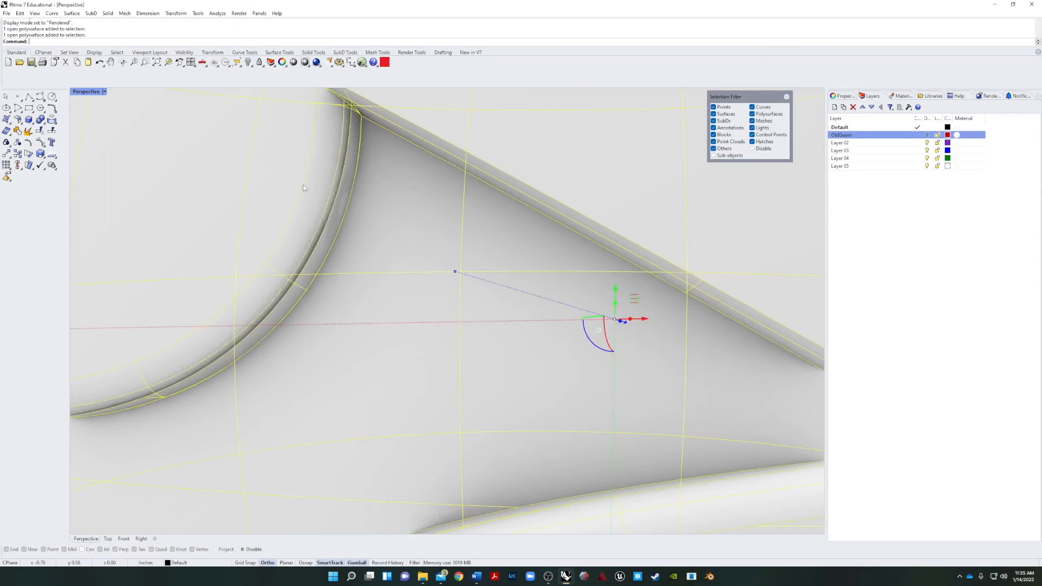
click(28, 130)
Delete the thin rim surface running along the edge of the iris in the character's right eye.
click(351, 178)
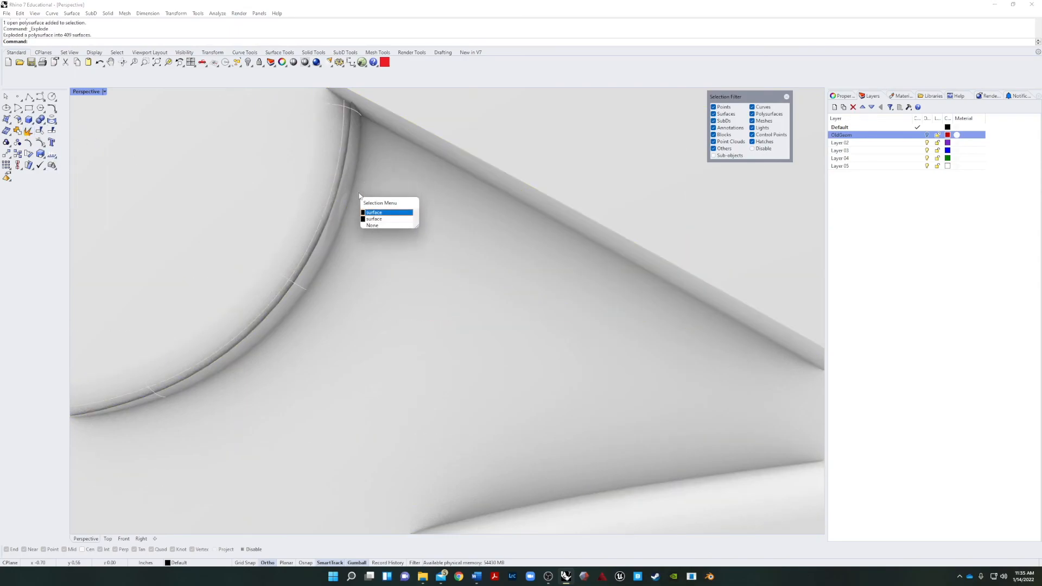
click(380, 219)
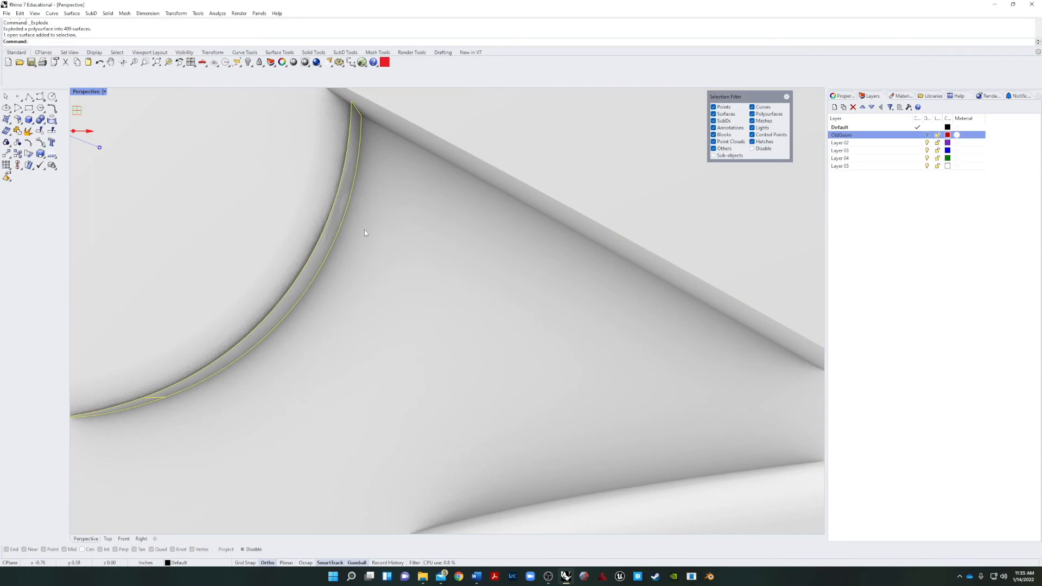
key(Delete)
Join all of the character's exploded surfaces back together.
scroll(357, 216, down, 15)
right_drag(287, 258, 339, 281)
scroll(339, 281, down, 12)
drag(536, 121, 300, 405)
click(17, 131)
click(215, 348)
Delete the rejoined character as a test of which parts are connected, and undo the deletion.
right_drag(292, 349, 201, 325)
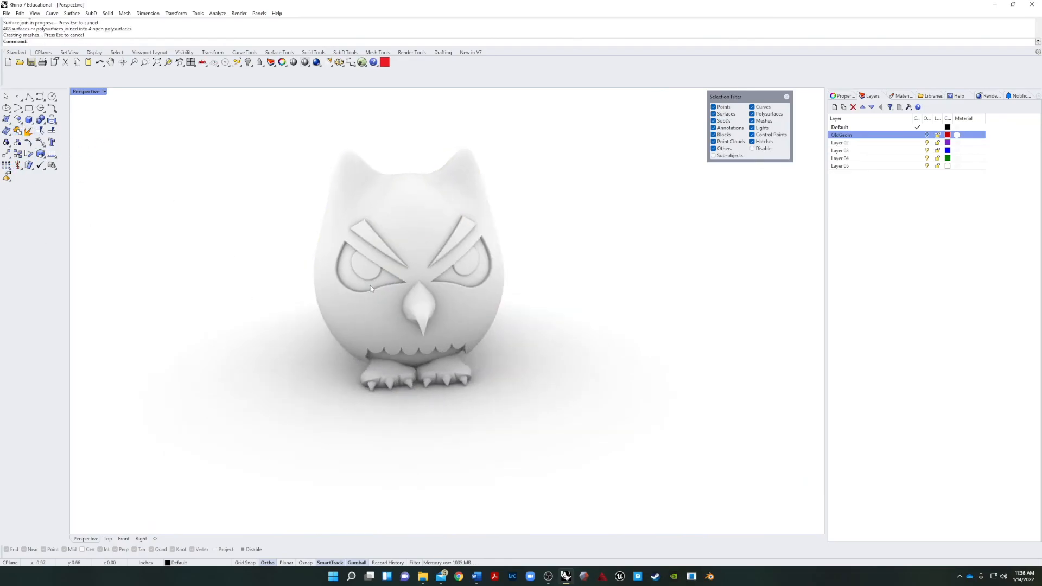
scroll(376, 278, up, 12)
right_drag(402, 310, 228, 270)
click(148, 245)
scroll(148, 245, down, 12)
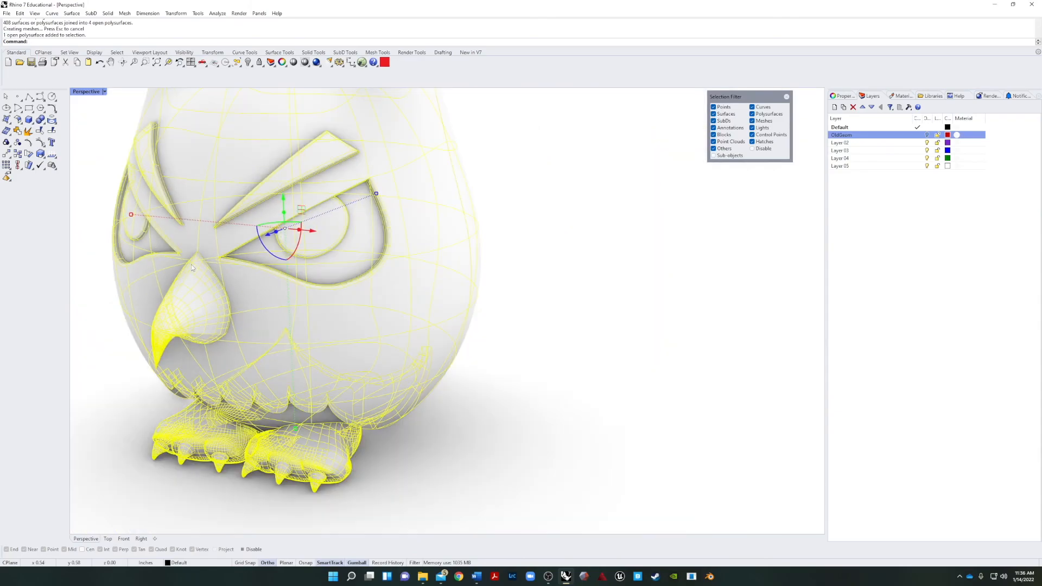
right_drag(148, 245, 240, 242)
click(114, 424)
click(222, 358)
key(Delete)
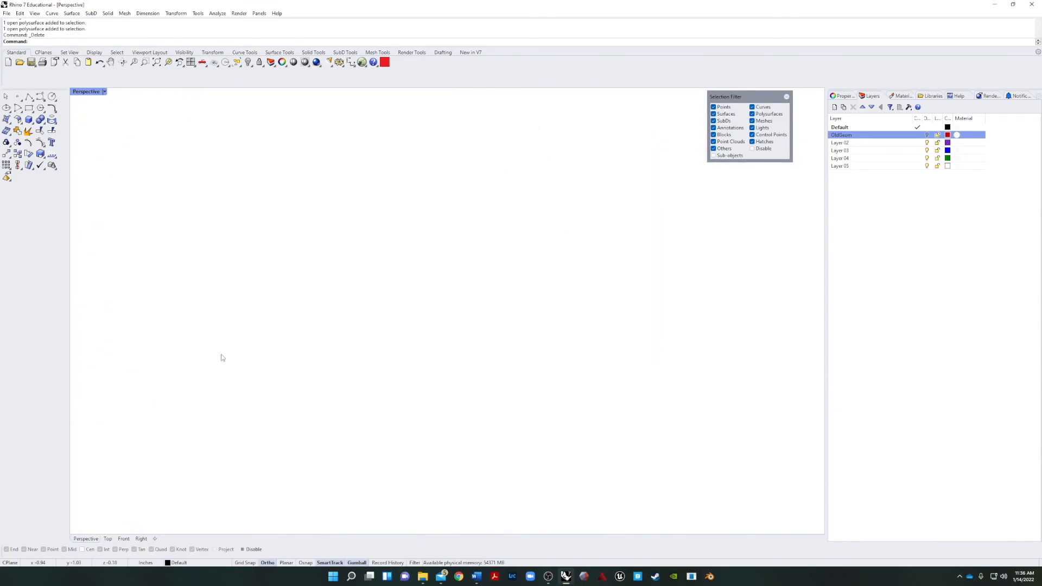
key(ctrl+z)
click(582, 359)
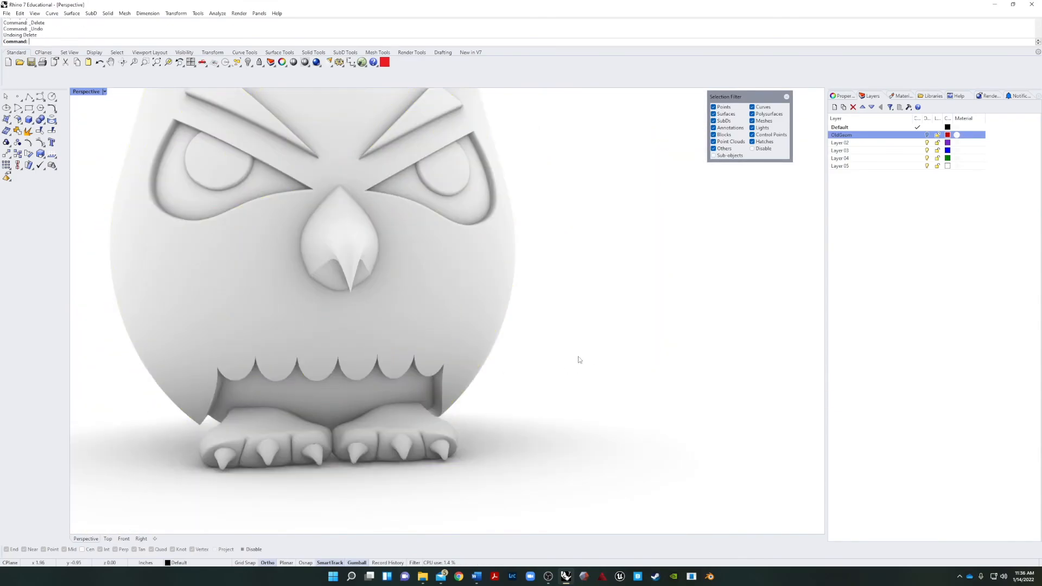
right_drag(579, 358, 353, 422)
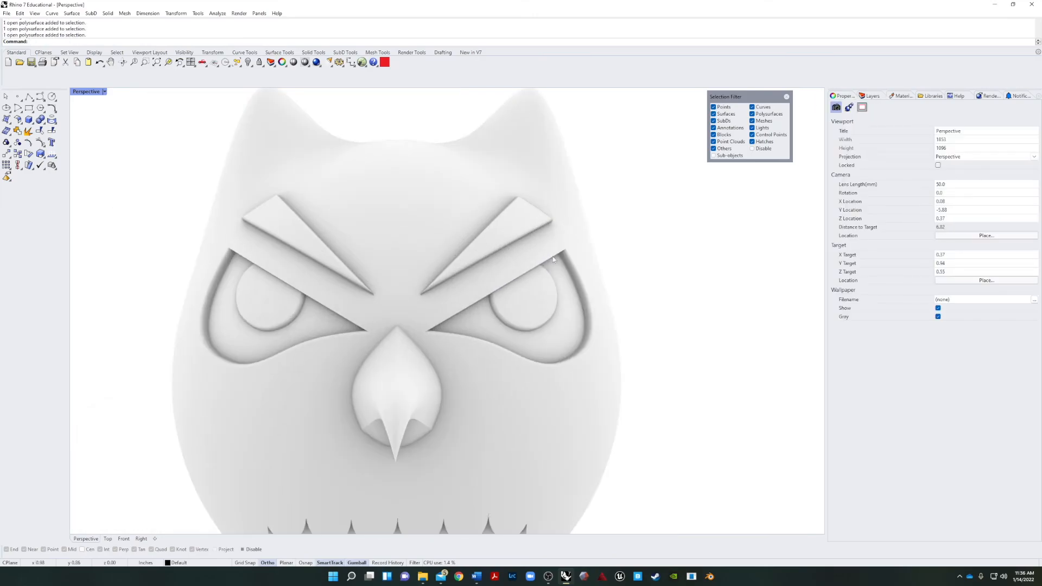
scroll(549, 258, down, 3)
shift+right_drag(581, 199, 595, 209)
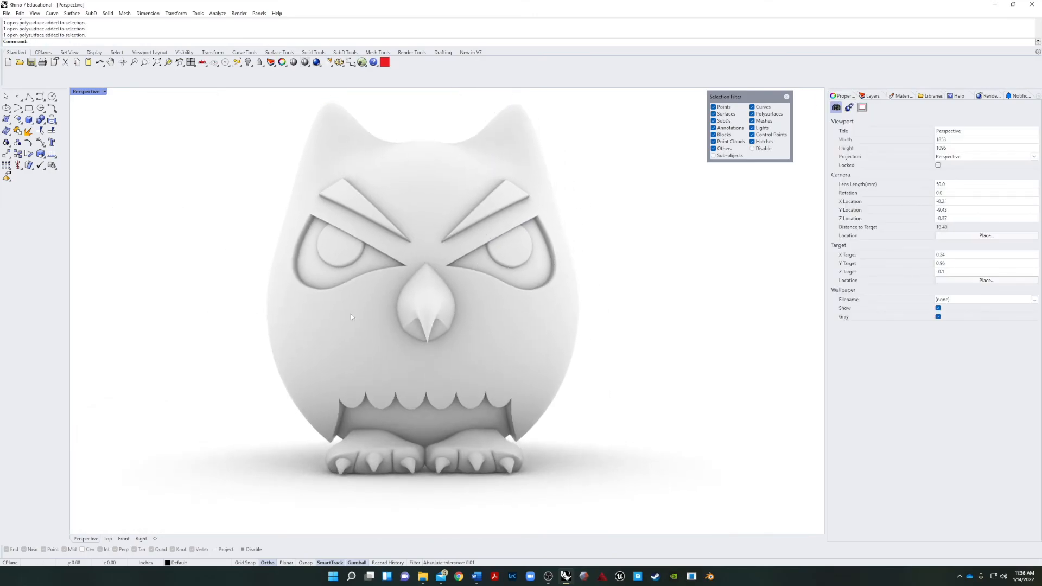